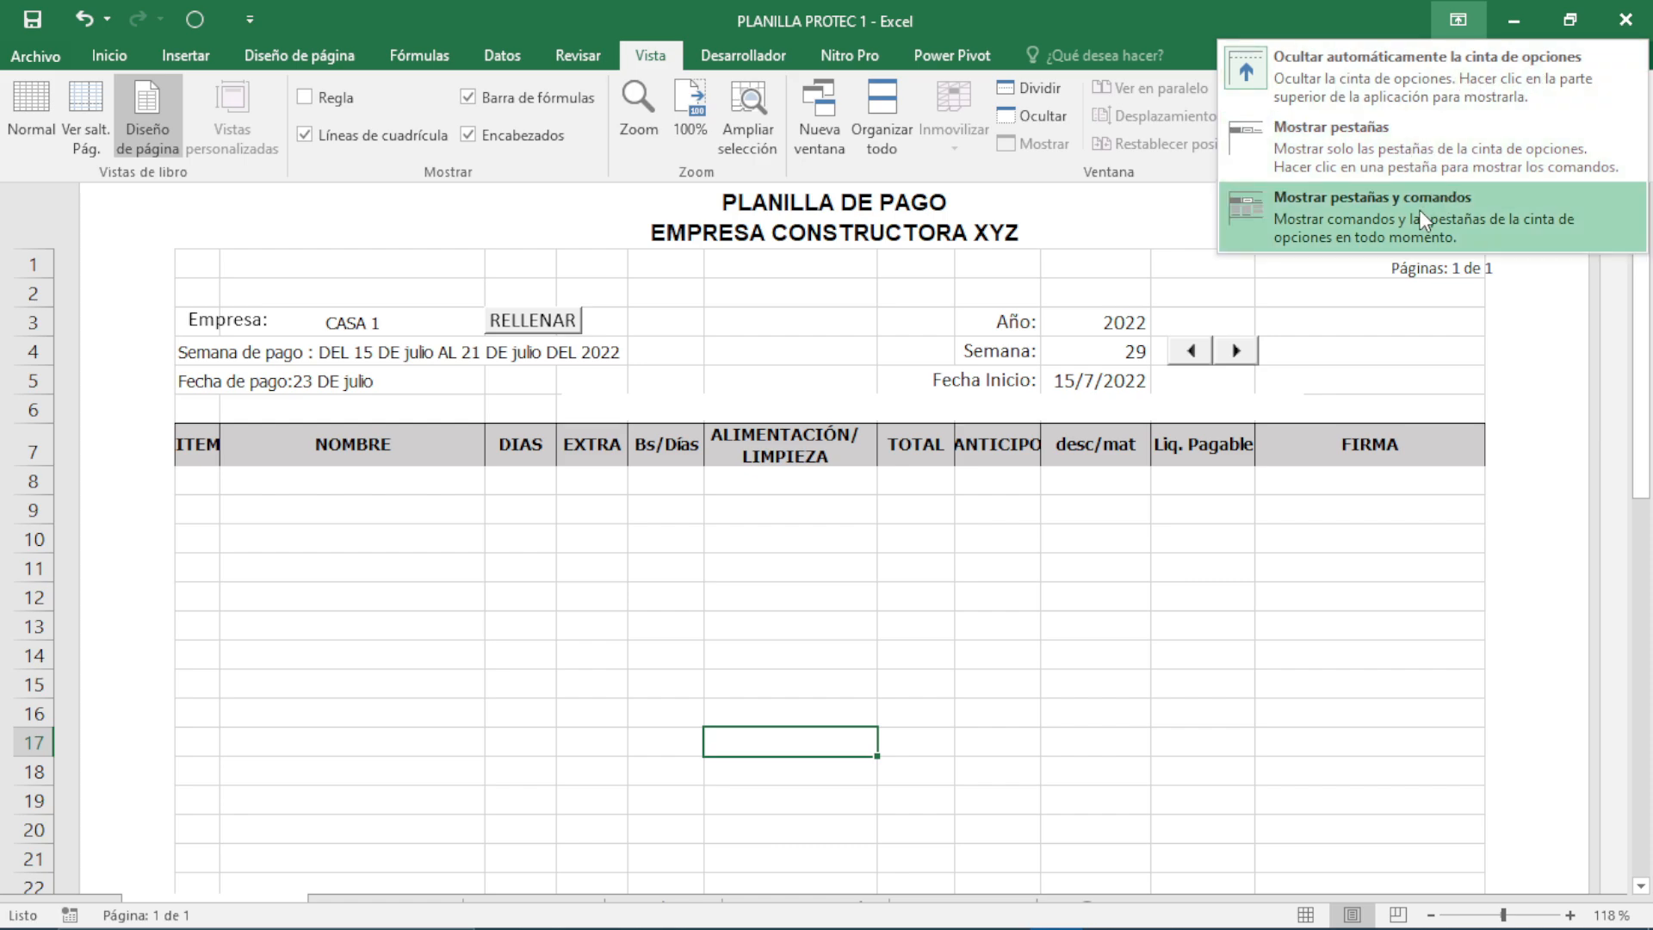
# - Set the ribbon to show its tabs and commands permanently above the PLANILLA-IMPRIMIR sheet
pyautogui.click(1418, 210)
pyautogui.click(969, 726)
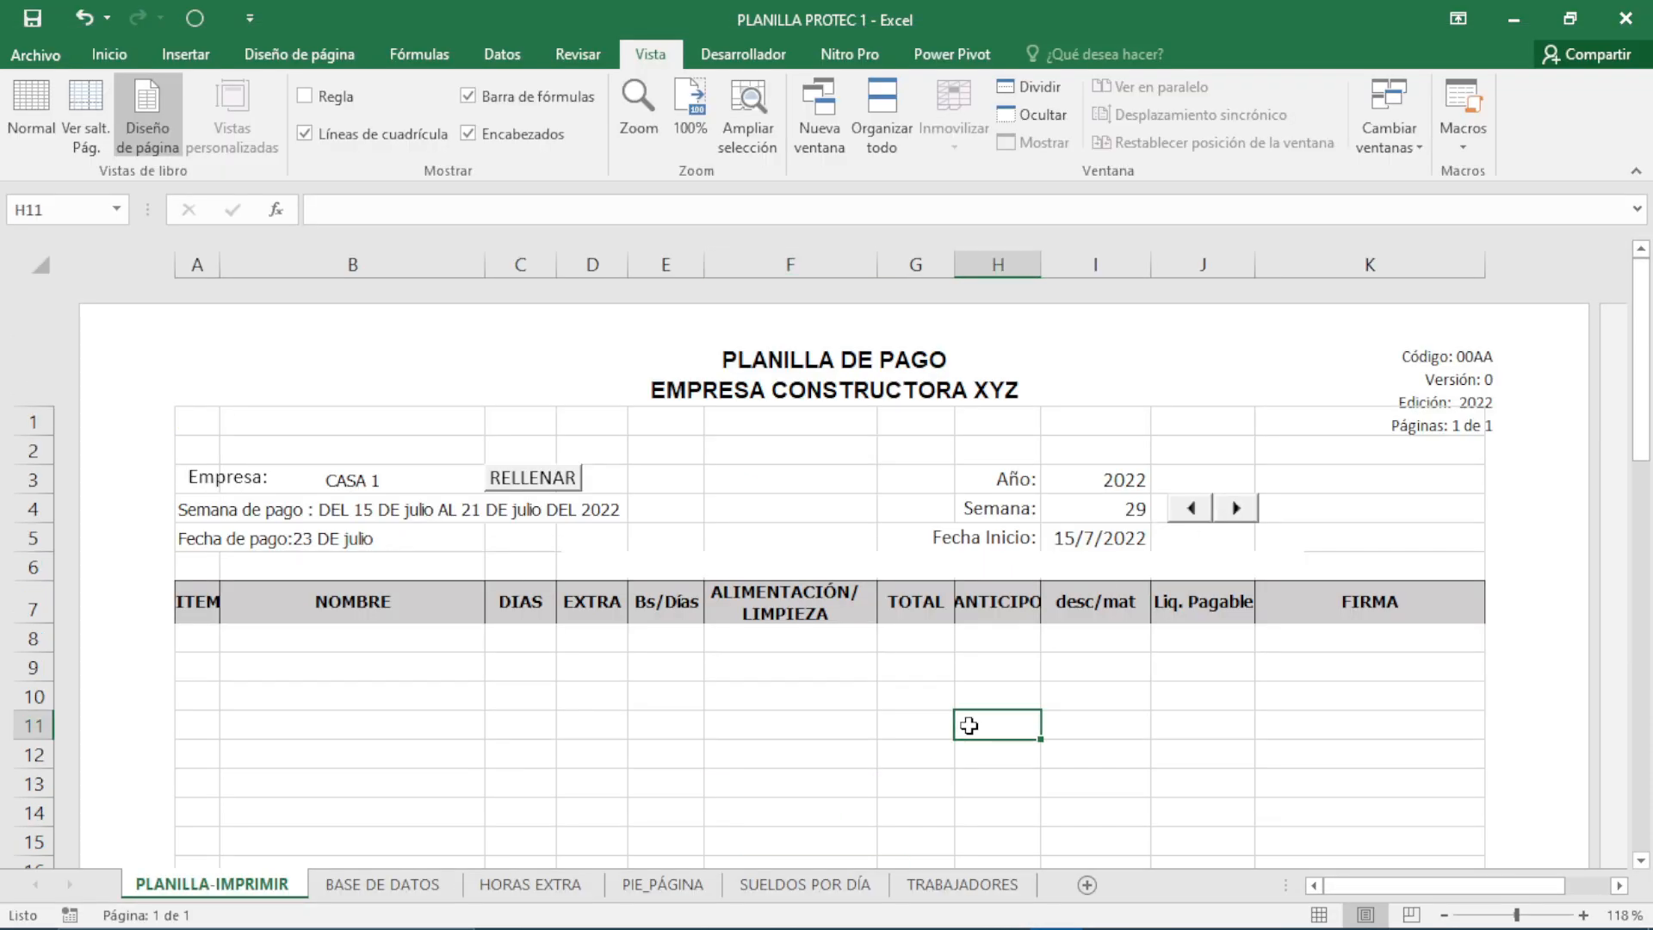
pyautogui.press('Left')
pyautogui.press('Left')
pyautogui.press('Left')
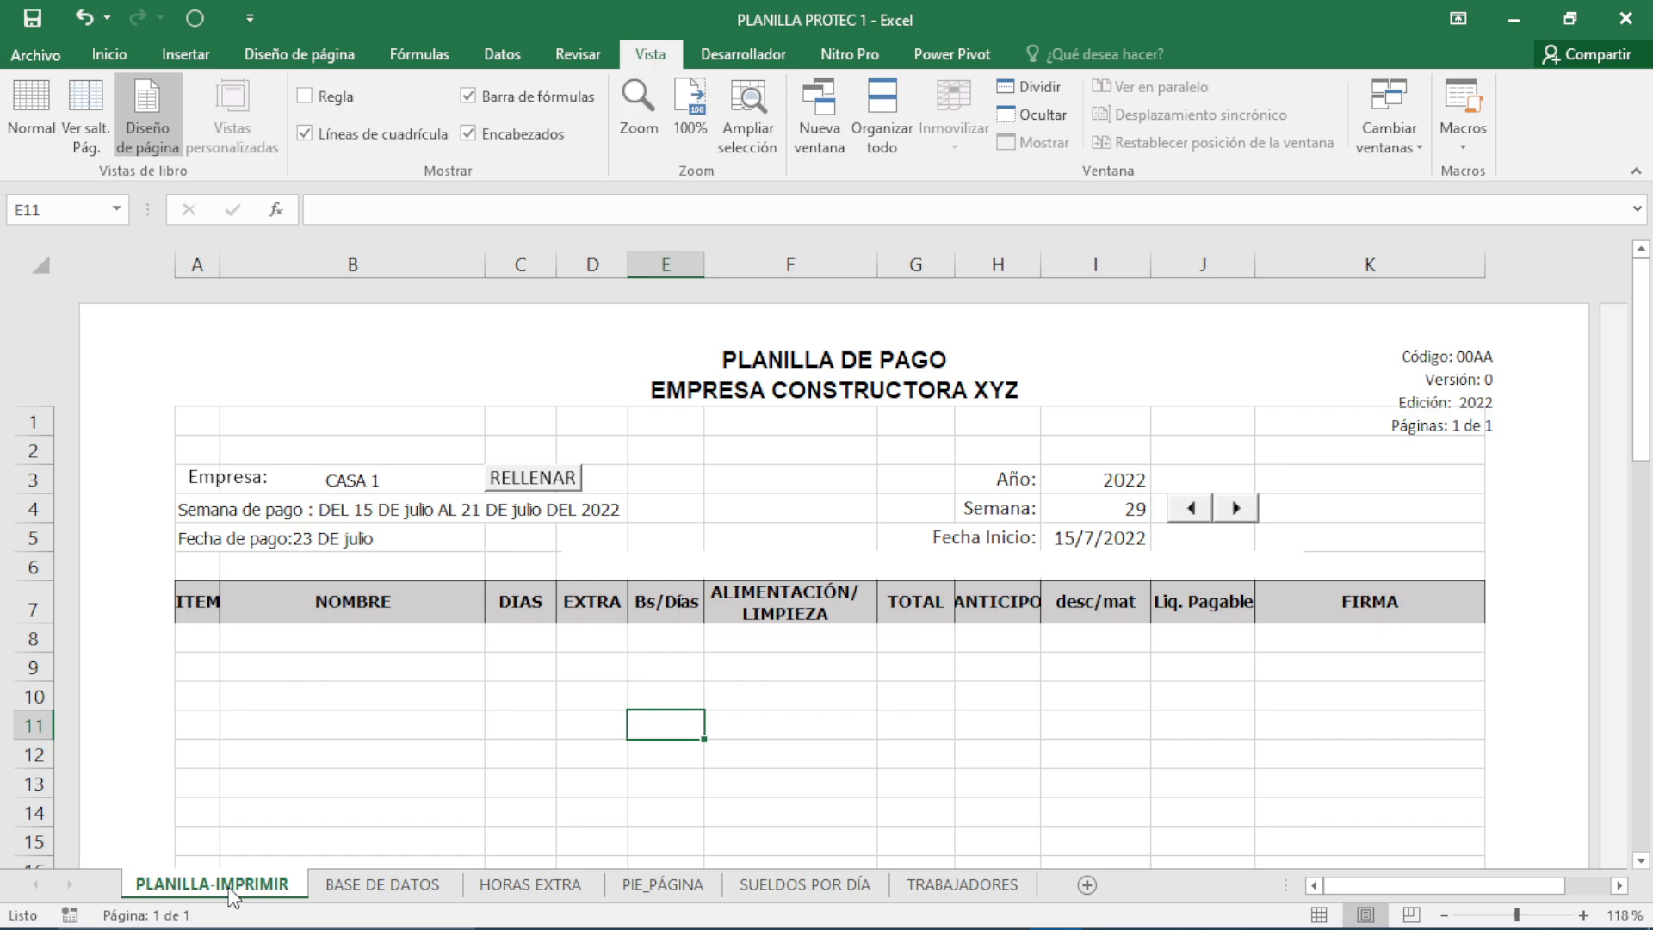
# - Look through the worker records in the BASE DE DATOS sheet and open the HORAS EXTRA sheet to view the overtime entries
pyautogui.click(430, 887)
pyautogui.scroll(-3, 376, 597)
pyautogui.scroll(3, 379, 596)
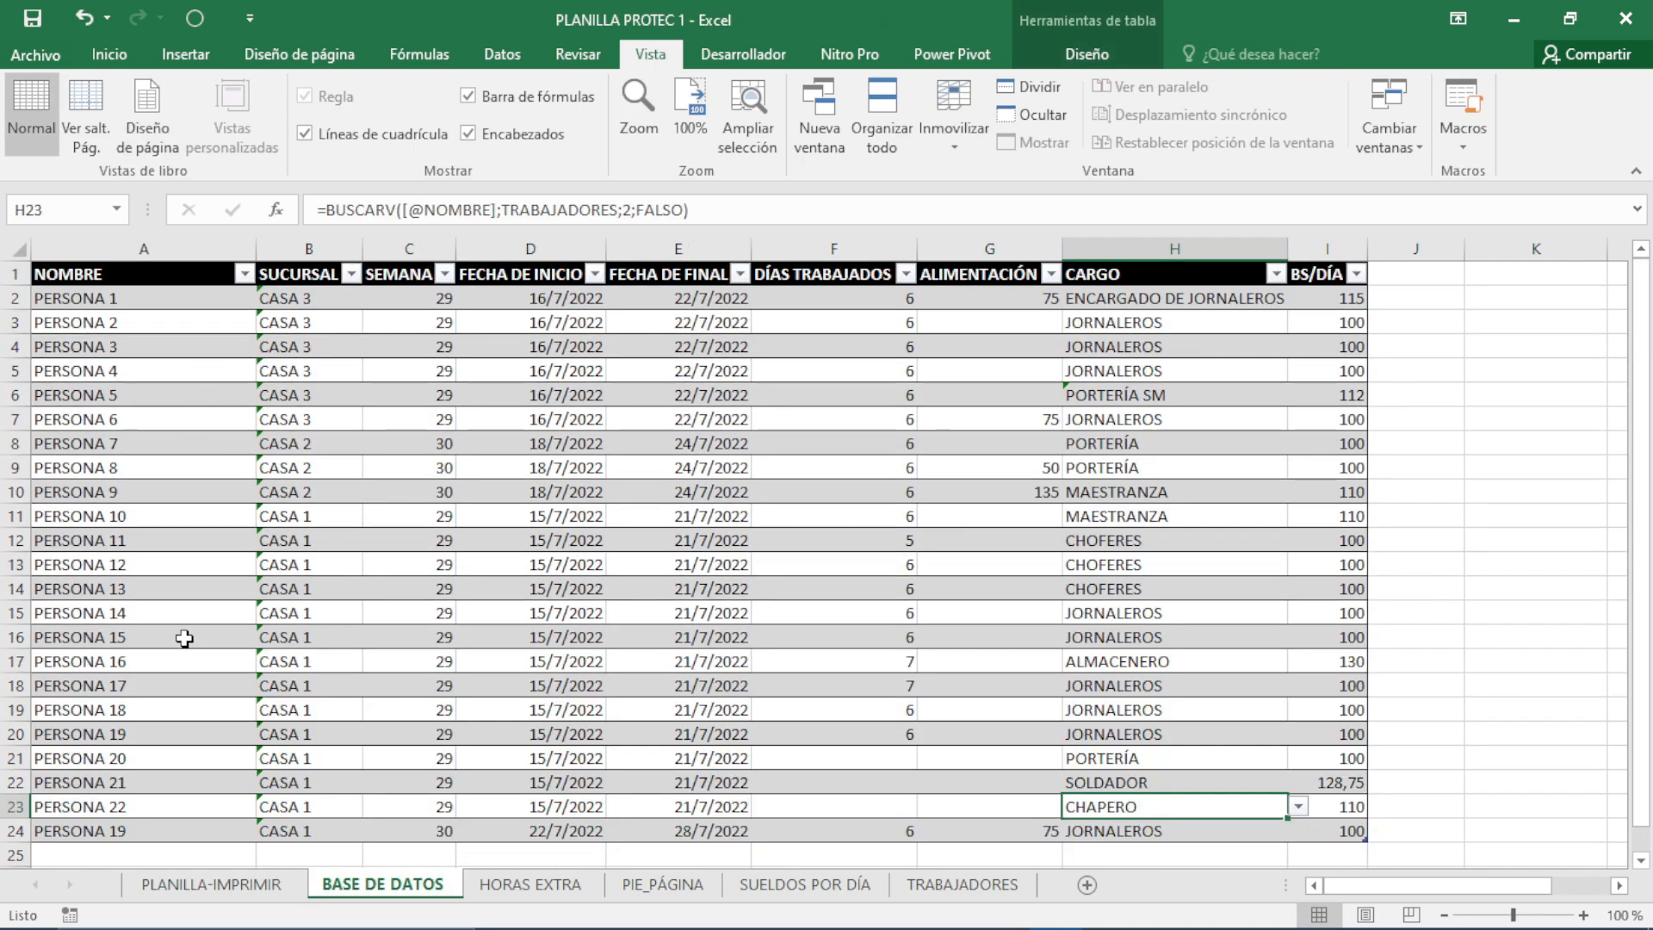
pyautogui.click(551, 893)
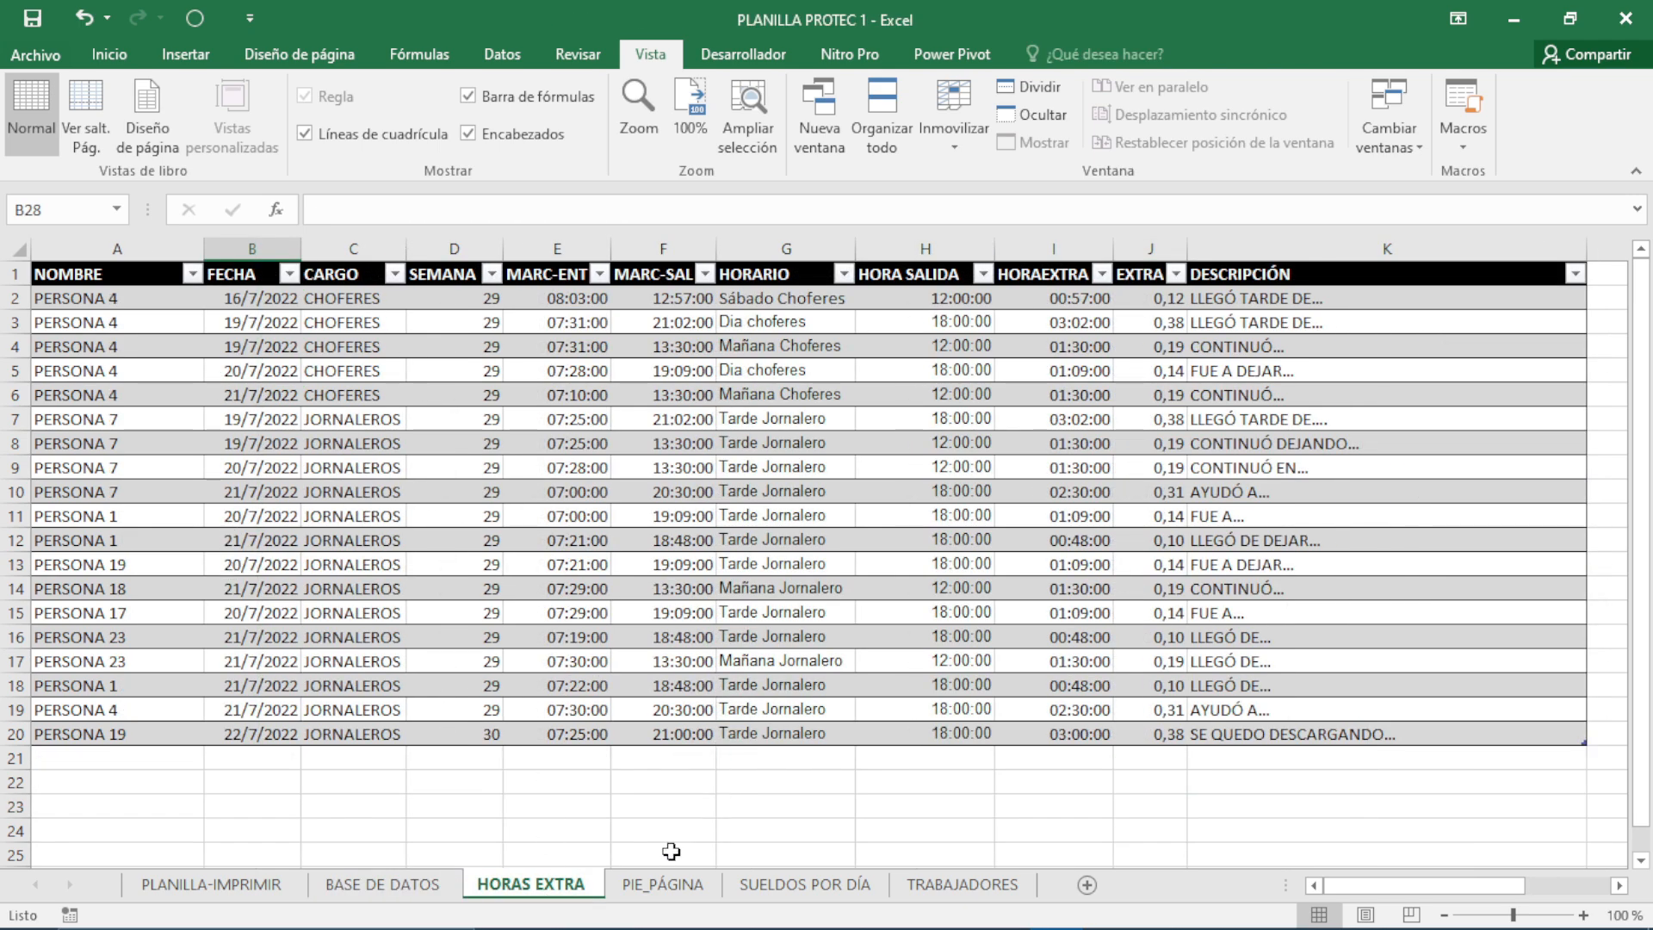
# - Examine the footer block in the PIE_PÁGINA sheet and the empty payroll rows in PLANILLA-IMPRIMIR
pyautogui.click(663, 884)
pyautogui.moveTo(906, 444); pyautogui.dragTo(129, 351)
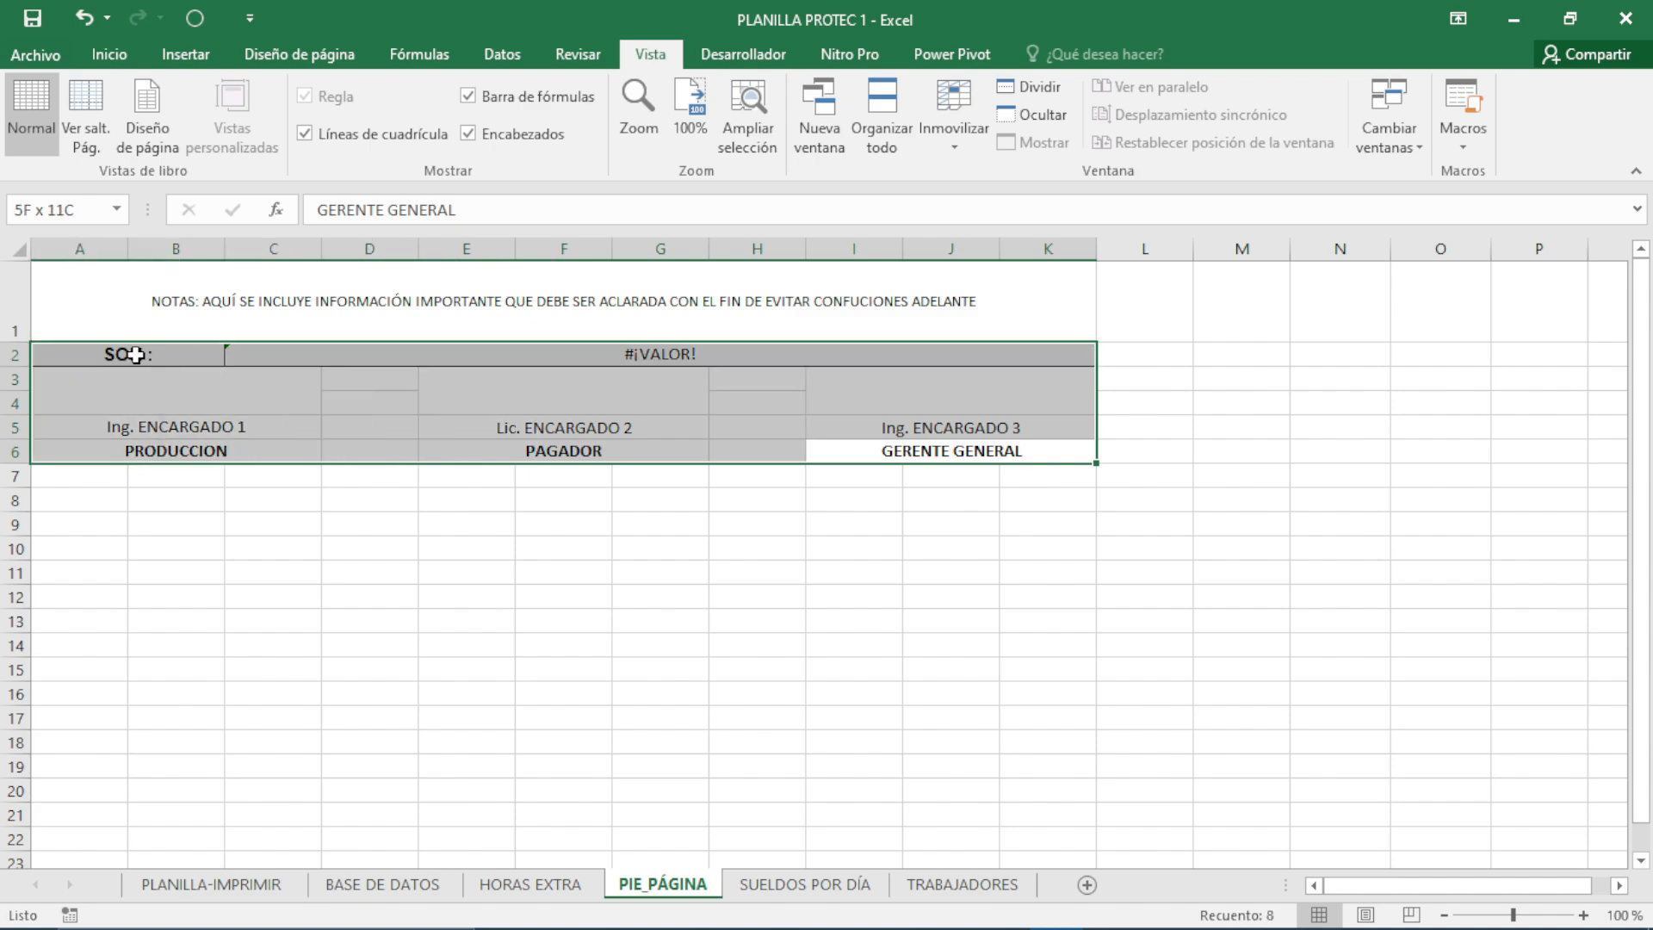
pyautogui.click(424, 760)
pyautogui.click(256, 887)
pyautogui.scroll(-2, 332, 551)
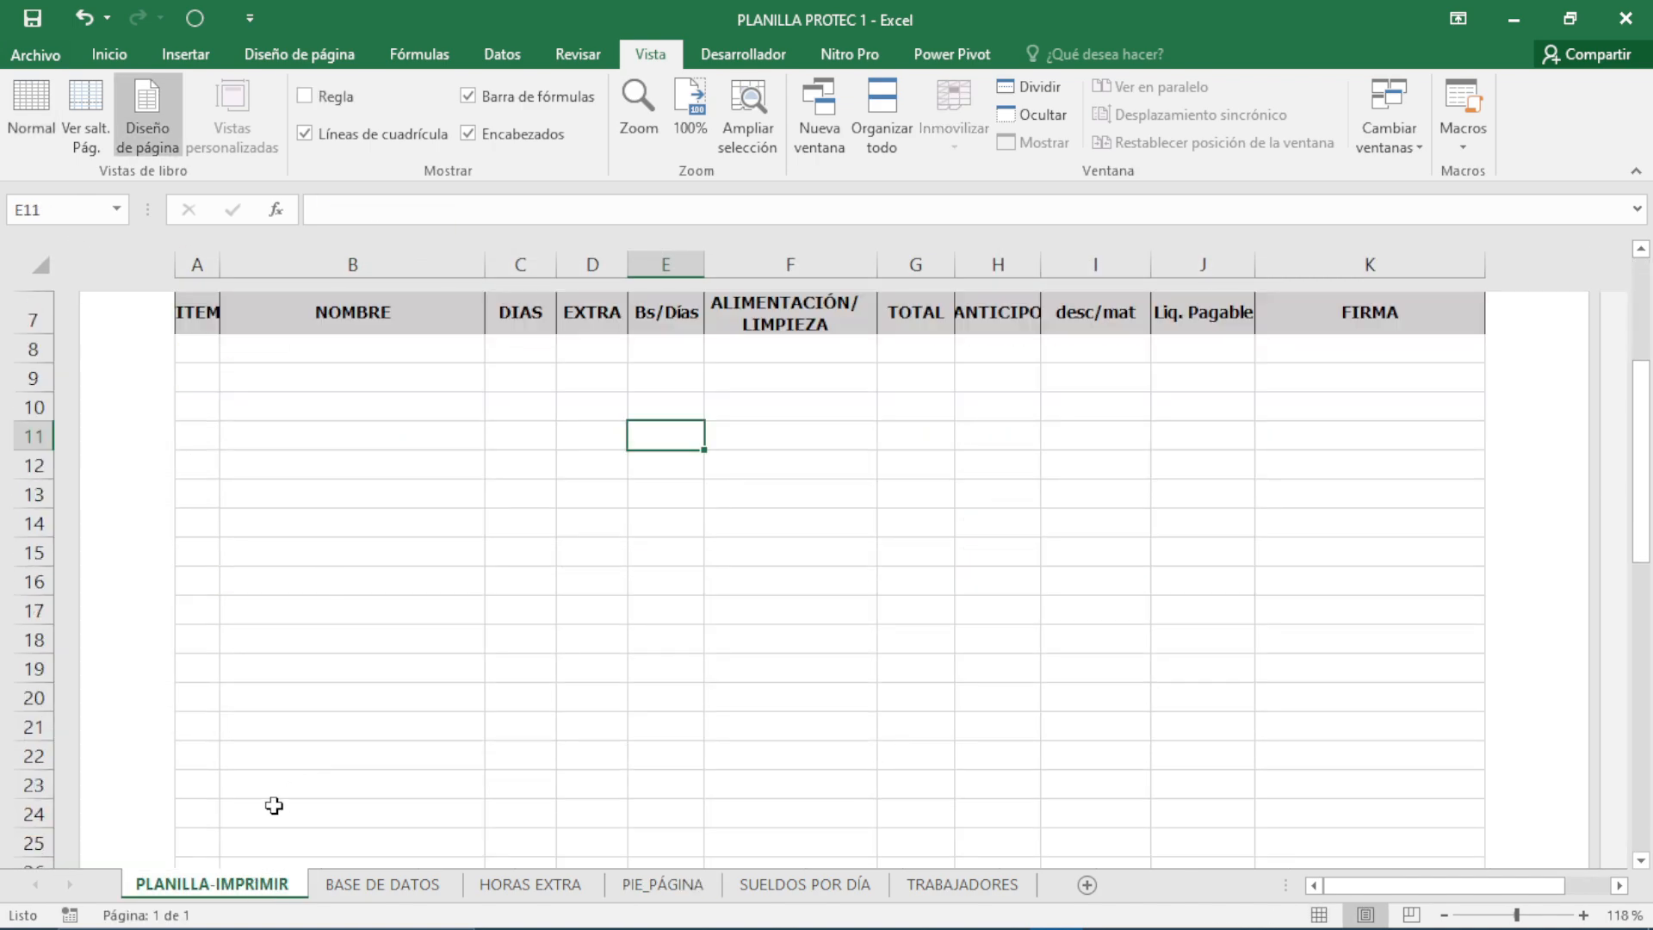
pyautogui.click(197, 784)
pyautogui.scroll(2, 516, 766)
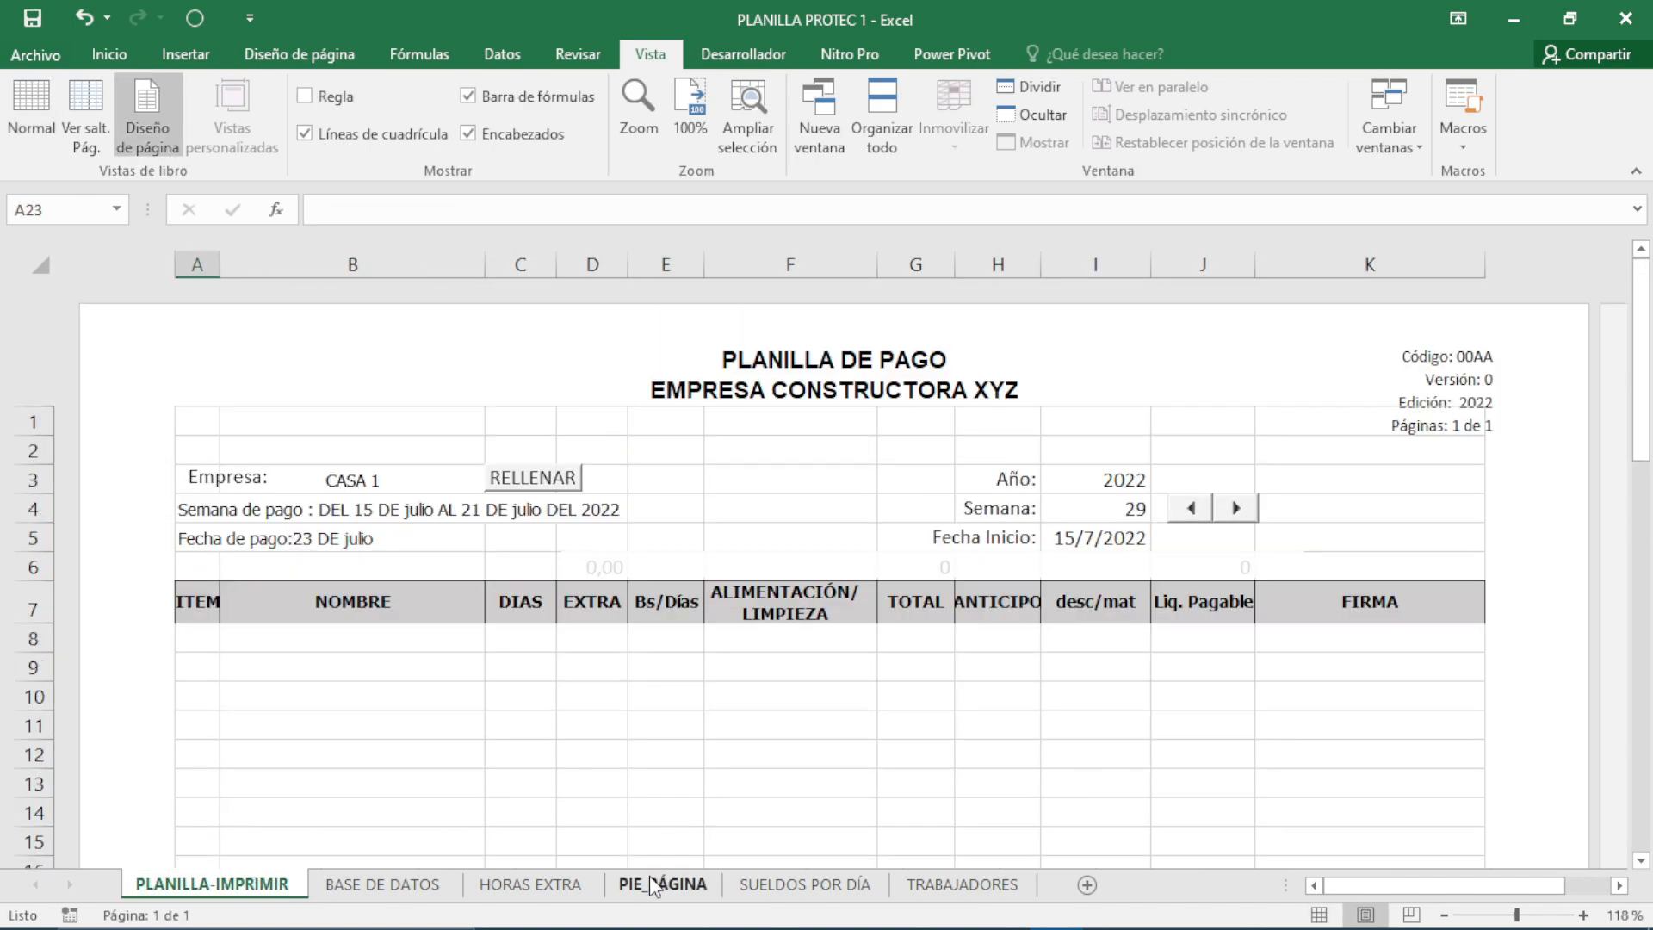
# - View the list of positions and their daily salaries in the SUELDOS POR DÍA sheet
pyautogui.click(779, 884)
pyautogui.moveTo(350, 520); pyautogui.dragTo(78, 301)
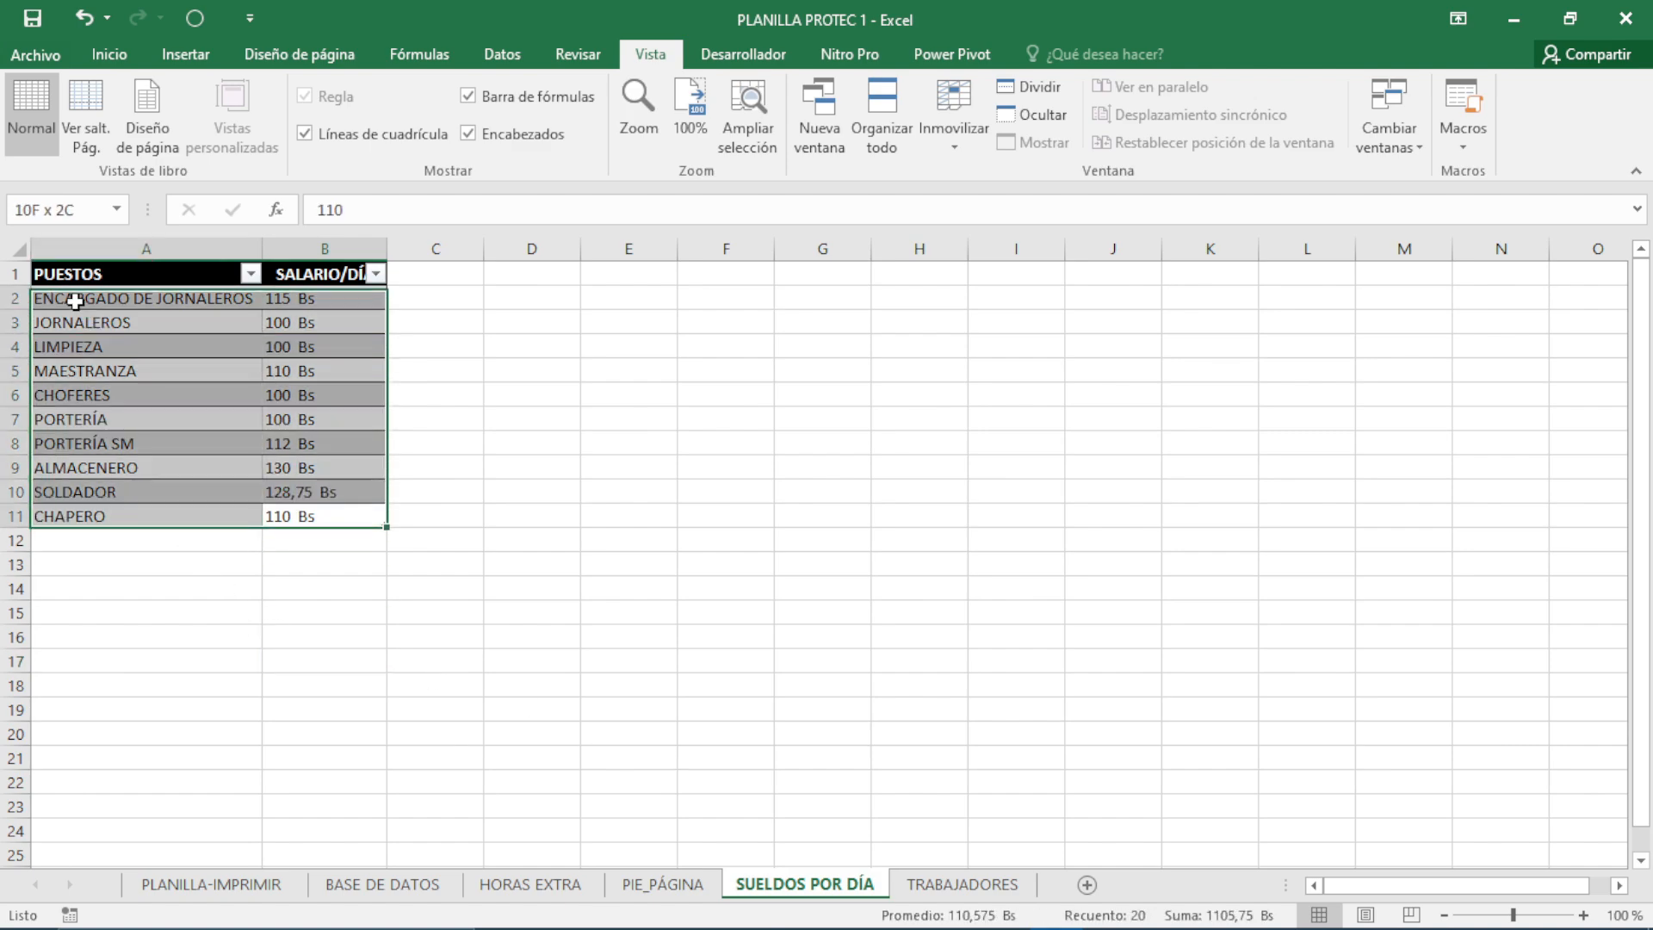
pyautogui.click(137, 422)
pyautogui.click(131, 512)
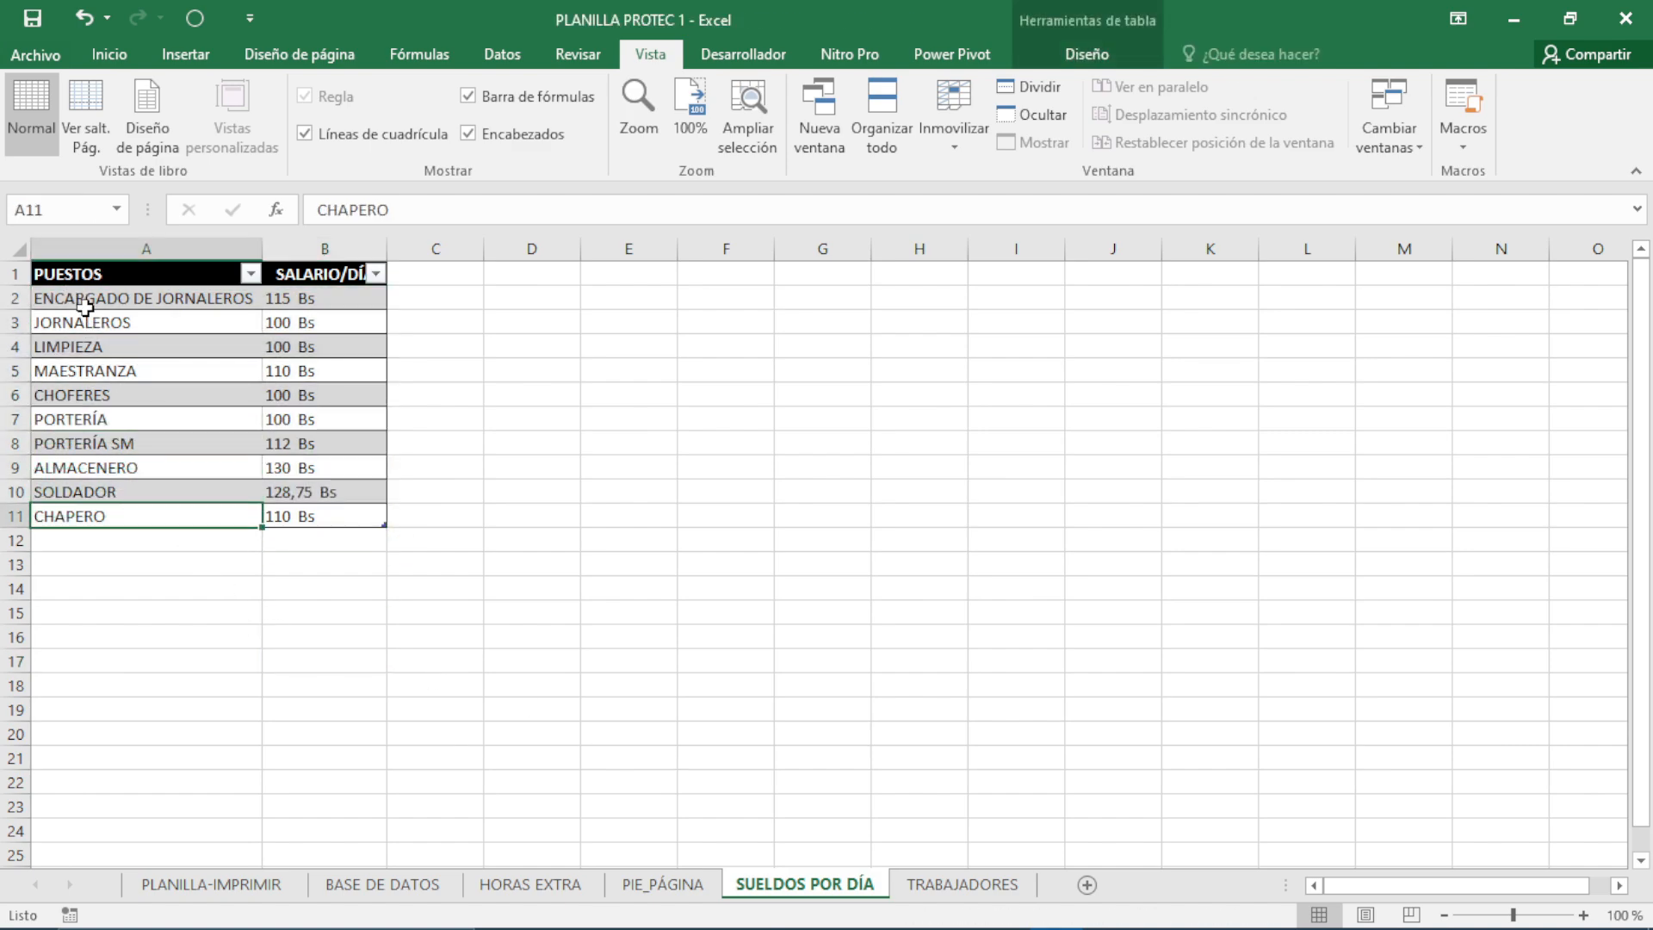
# - Examine the worker table in the TRABAJADORES sheet, going through the NOMBRE column to below its last row
pyautogui.click(954, 892)
pyautogui.click(1031, 499)
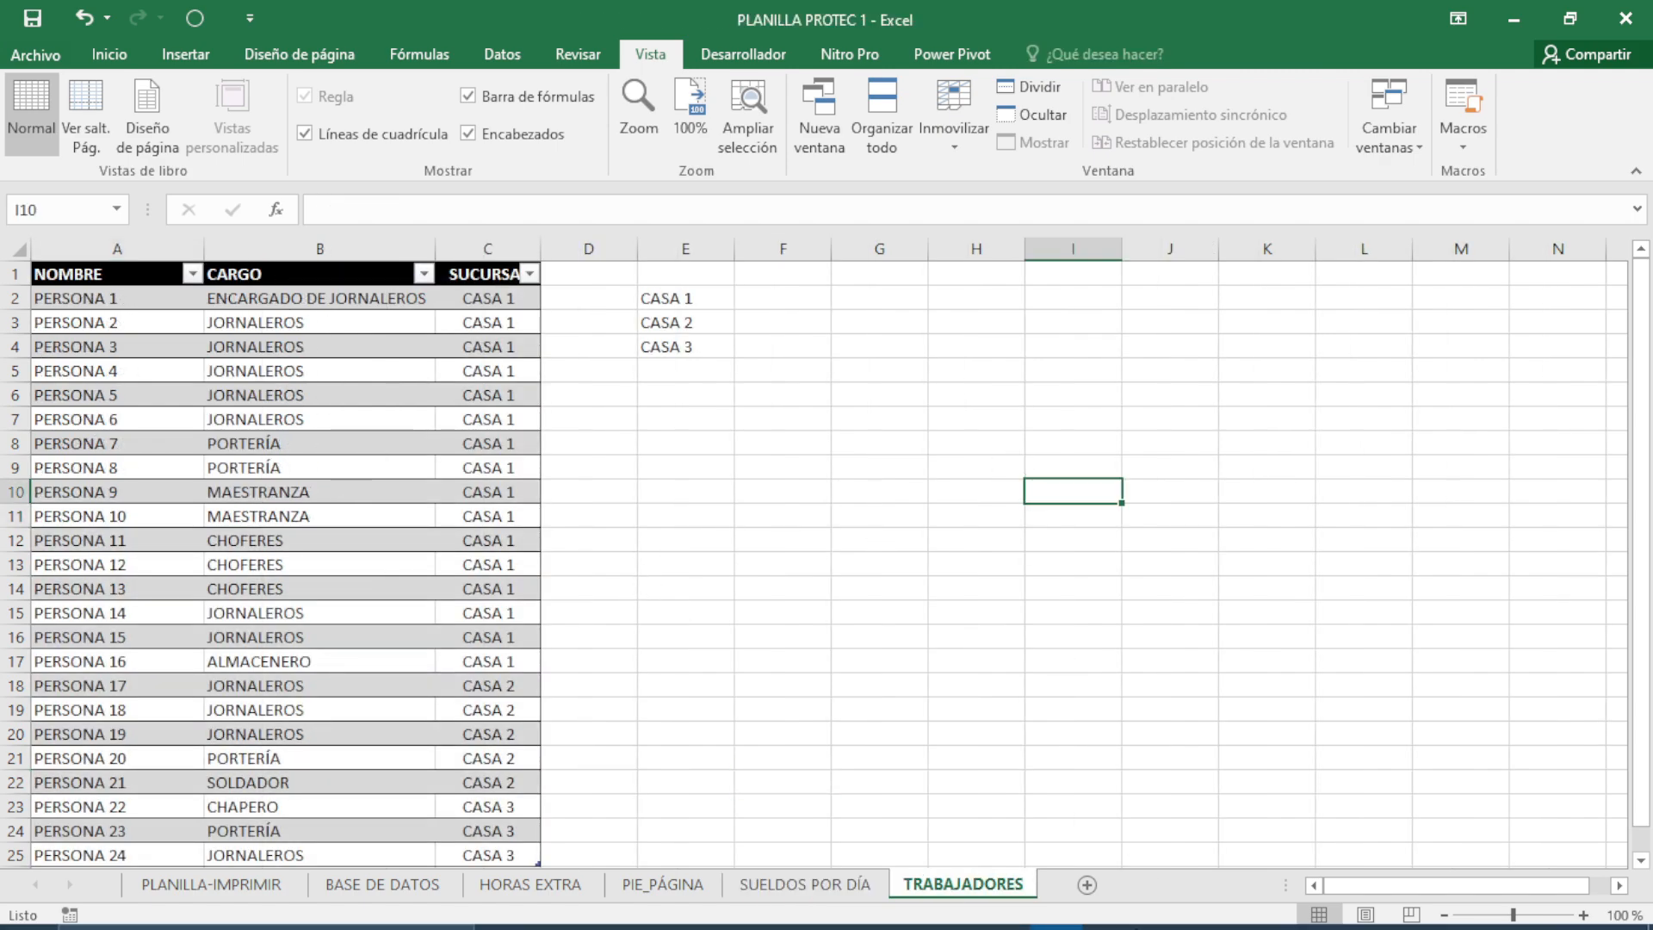
pyautogui.click(108, 249)
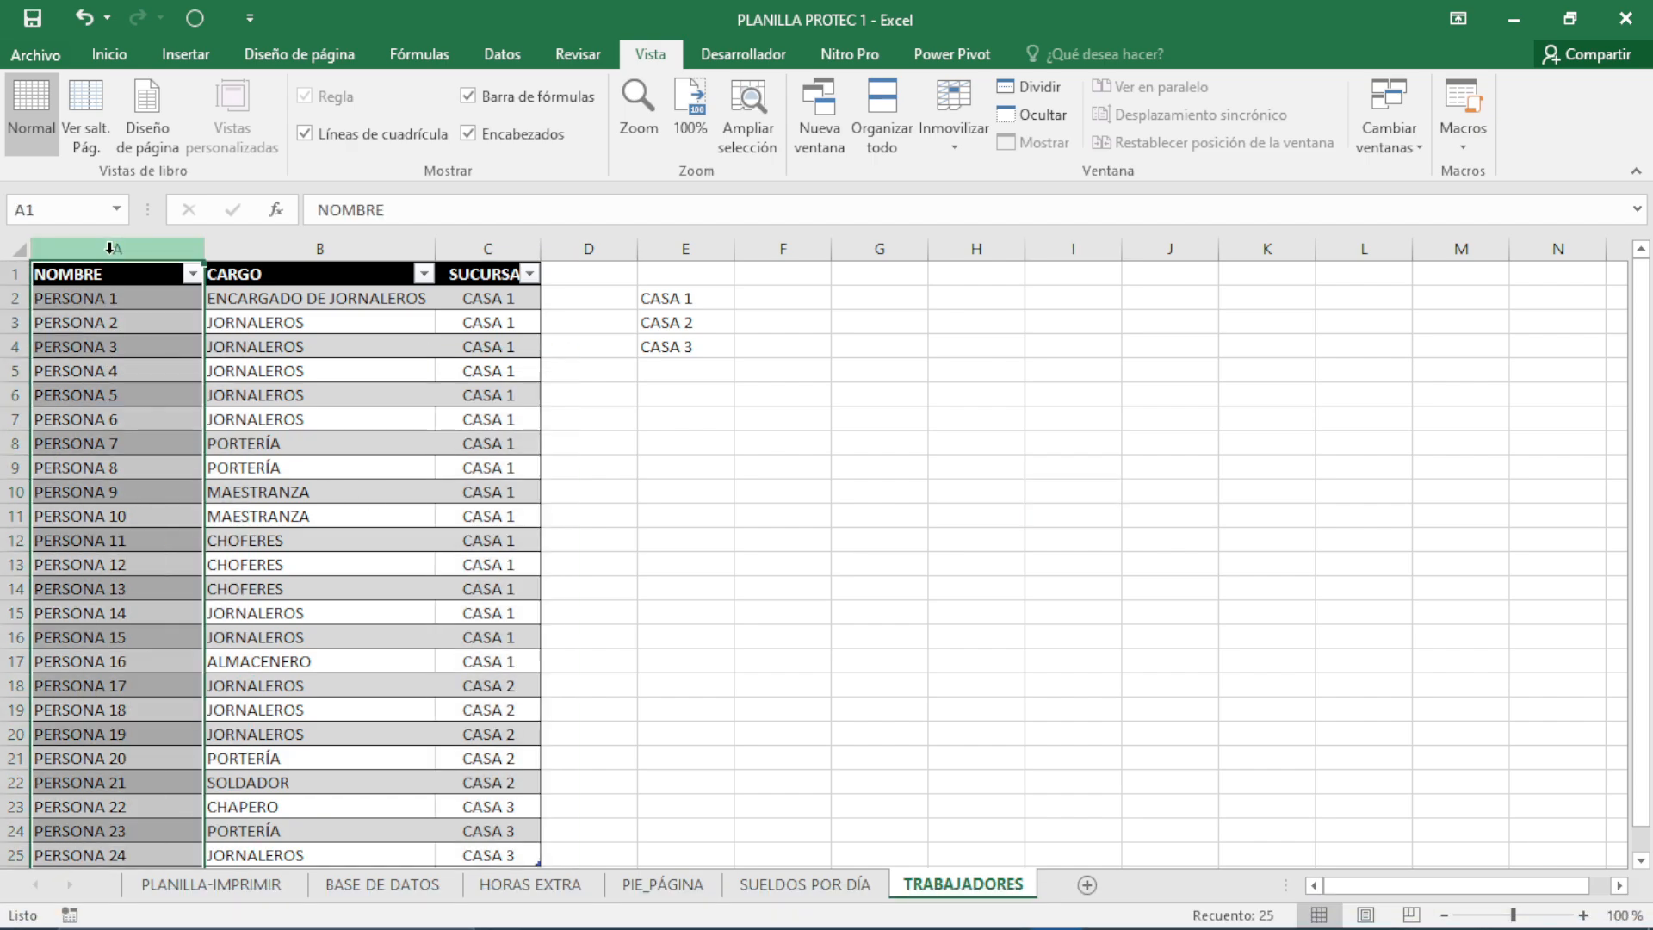
pyautogui.moveTo(98, 299); pyautogui.dragTo(100, 689)
pyautogui.click(93, 297)
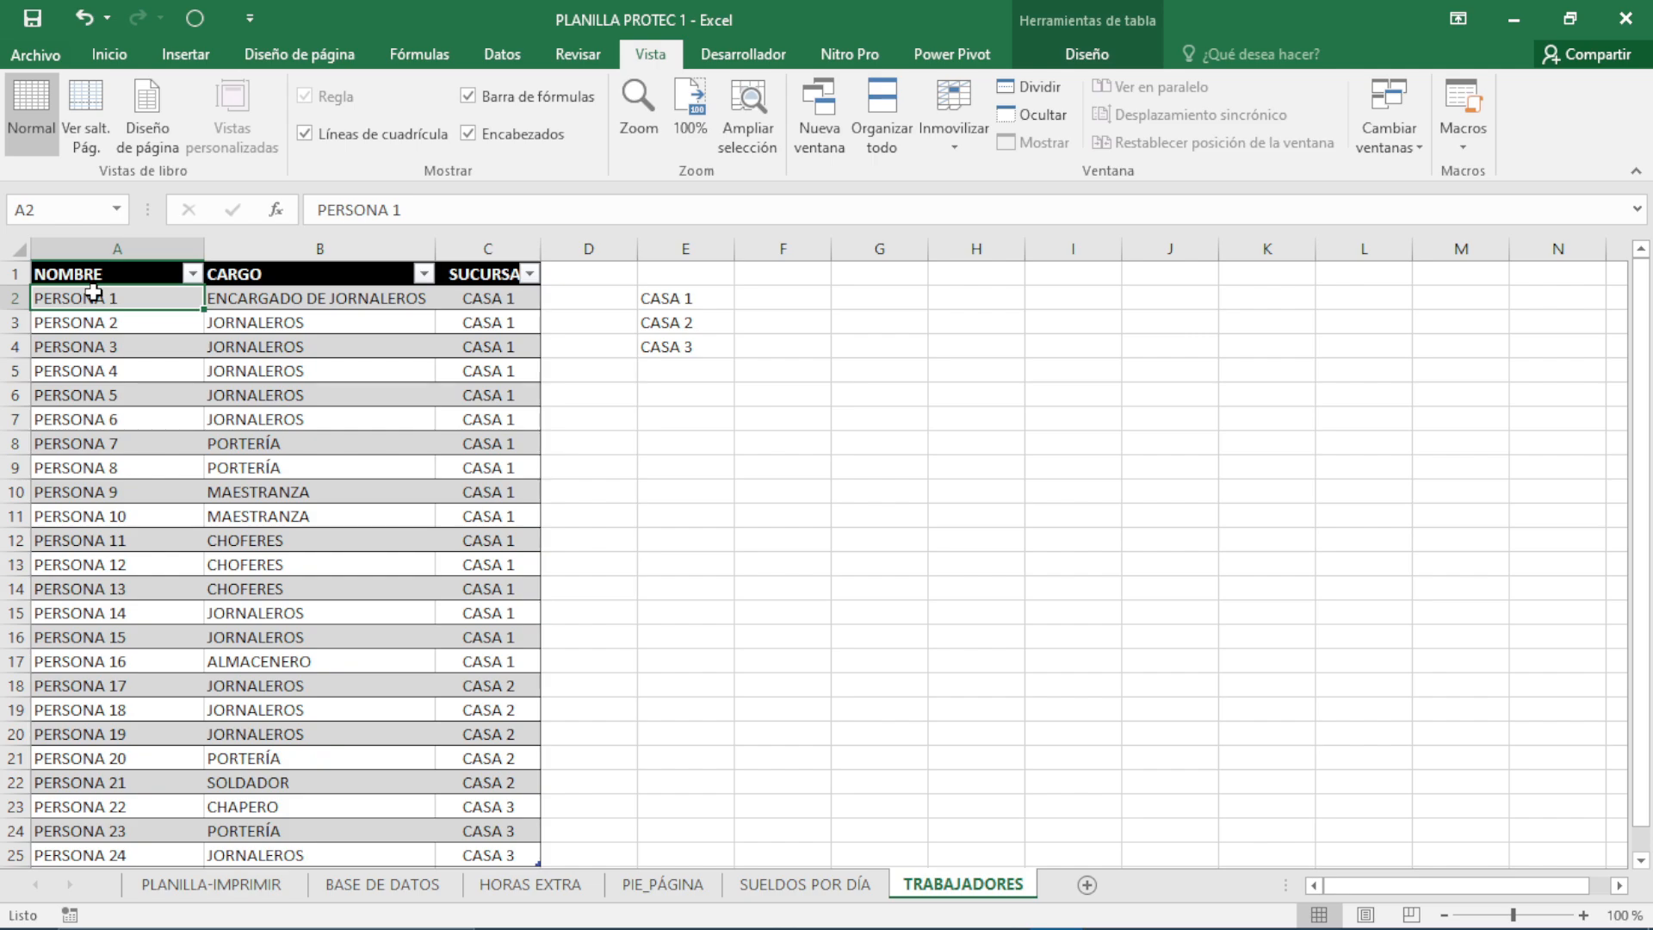
pyautogui.press('Down')
pyautogui.press('Down')
pyautogui.press('Down')
pyautogui.press('Down')
pyautogui.press('Down')
pyautogui.press('Down')
pyautogui.press('Down')
pyautogui.press('Down')
pyautogui.press('Down')
pyautogui.press('Down')
pyautogui.press('Down')
pyautogui.press('Down')
pyautogui.press('Down')
pyautogui.press('Down')
pyautogui.press('Down')
pyautogui.press('Down')
pyautogui.press('Down')
pyautogui.press('Down')
pyautogui.press('Down')
pyautogui.press('Down')
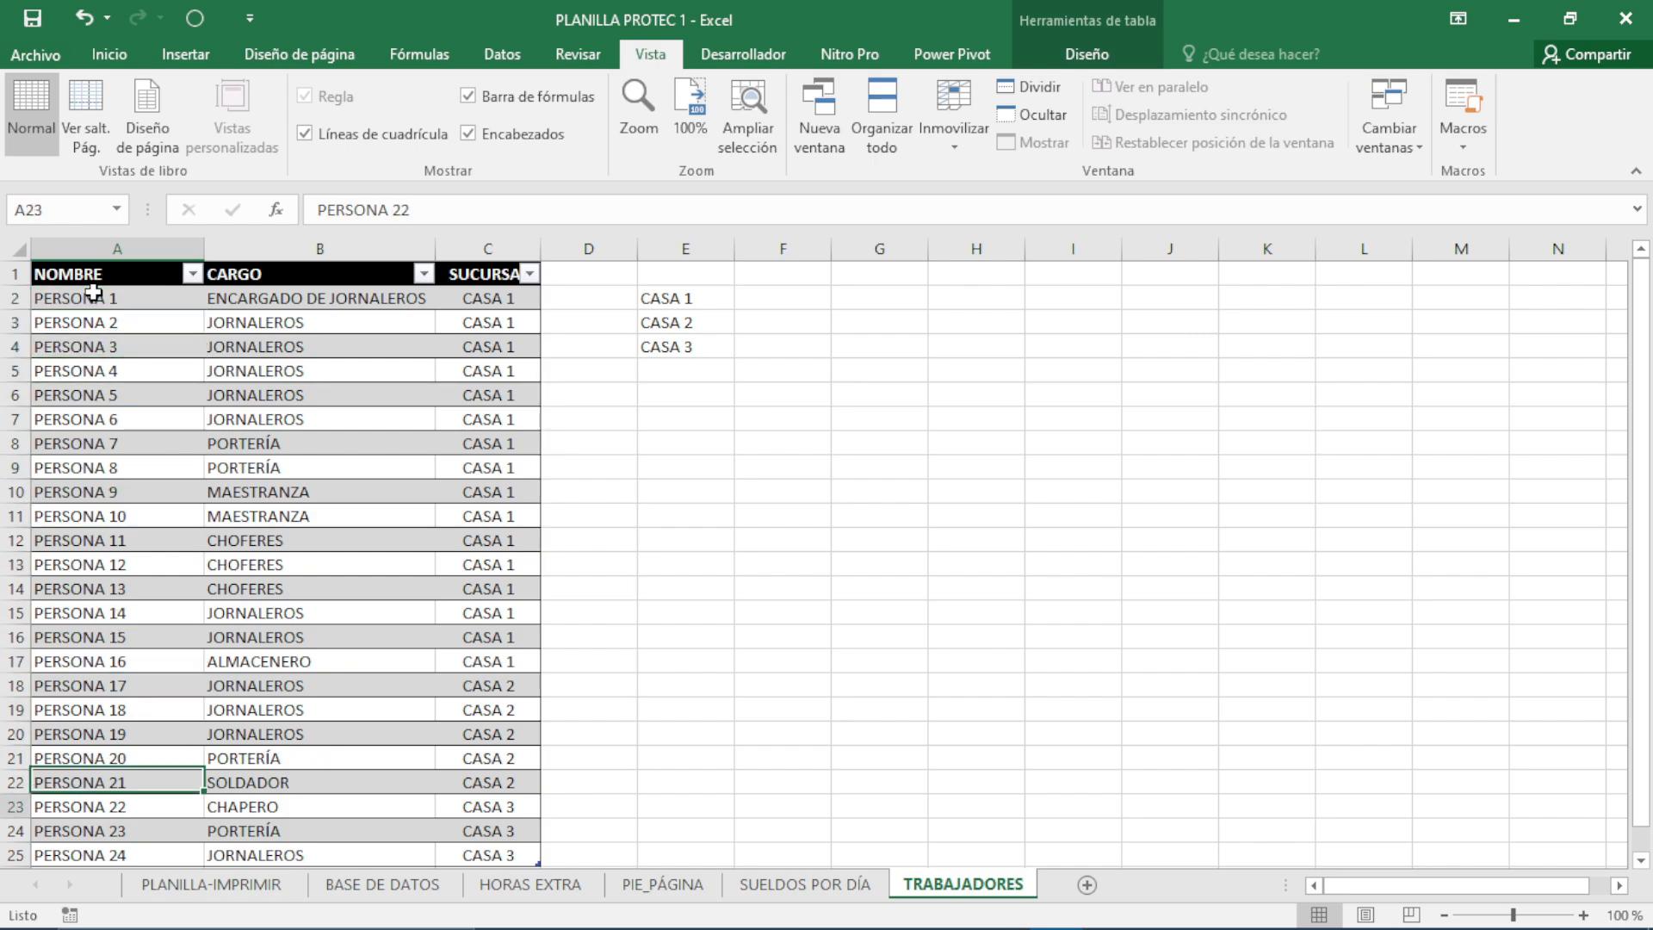
pyautogui.press('Down')
pyautogui.press('Down')
pyautogui.press('Down')
pyautogui.press('Down')
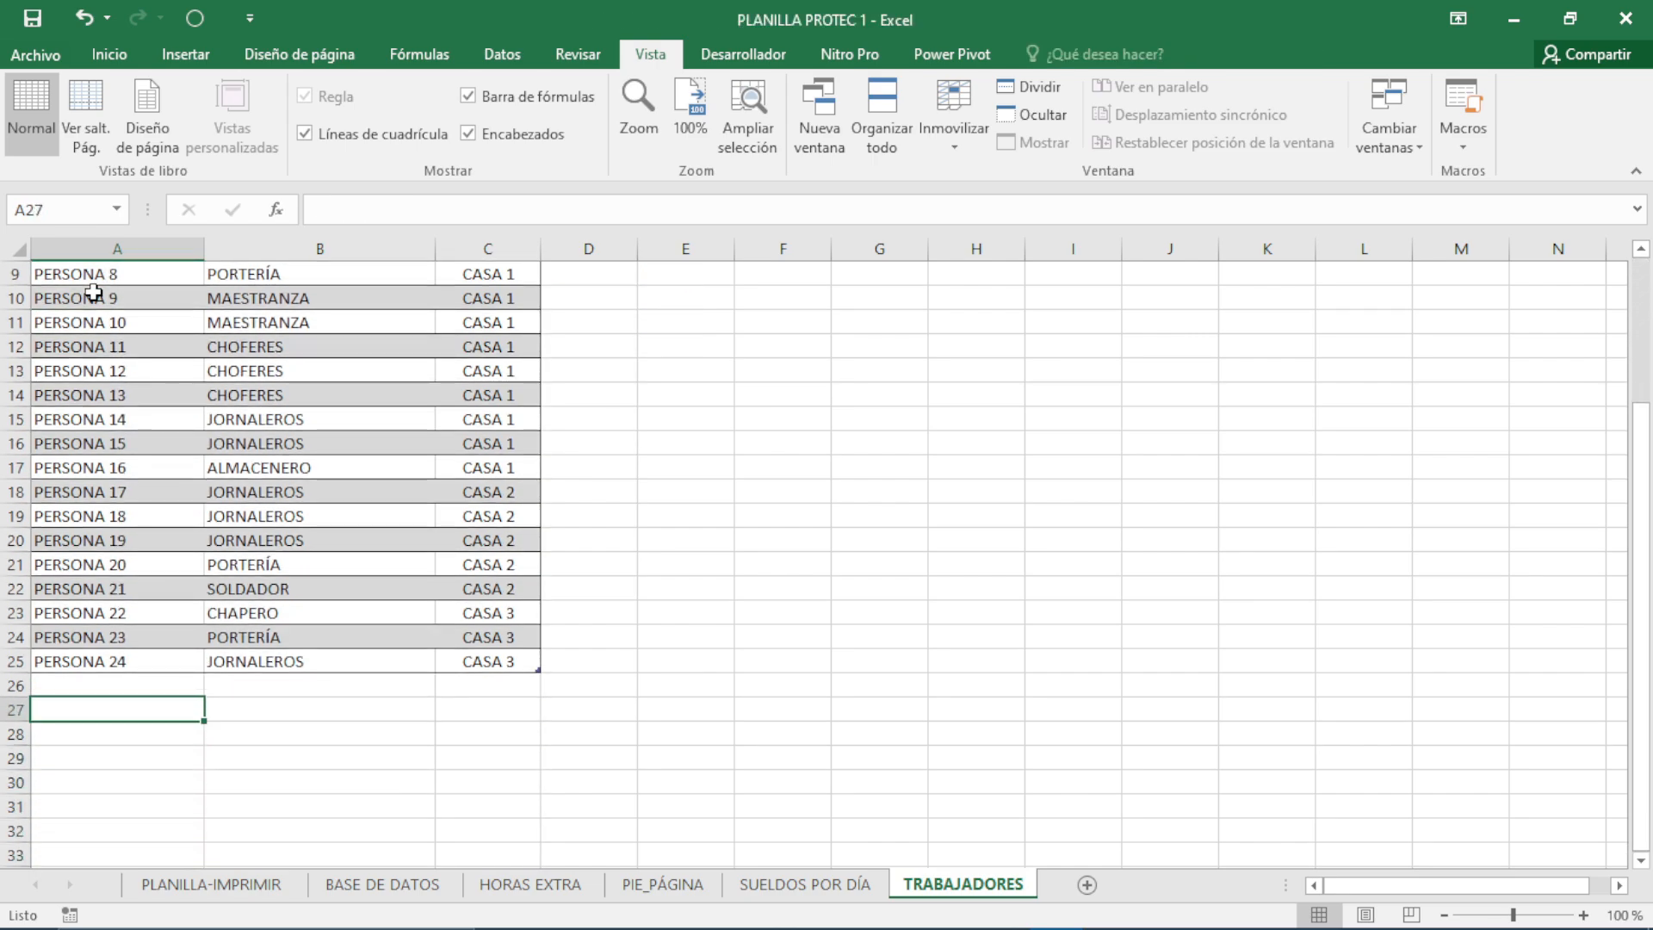
# - Add a worker in row 26 of the table, entering a first name, the position JORNALEROS and the branch CASA 1
pyautogui.press('Up')
pyautogui.write('po')
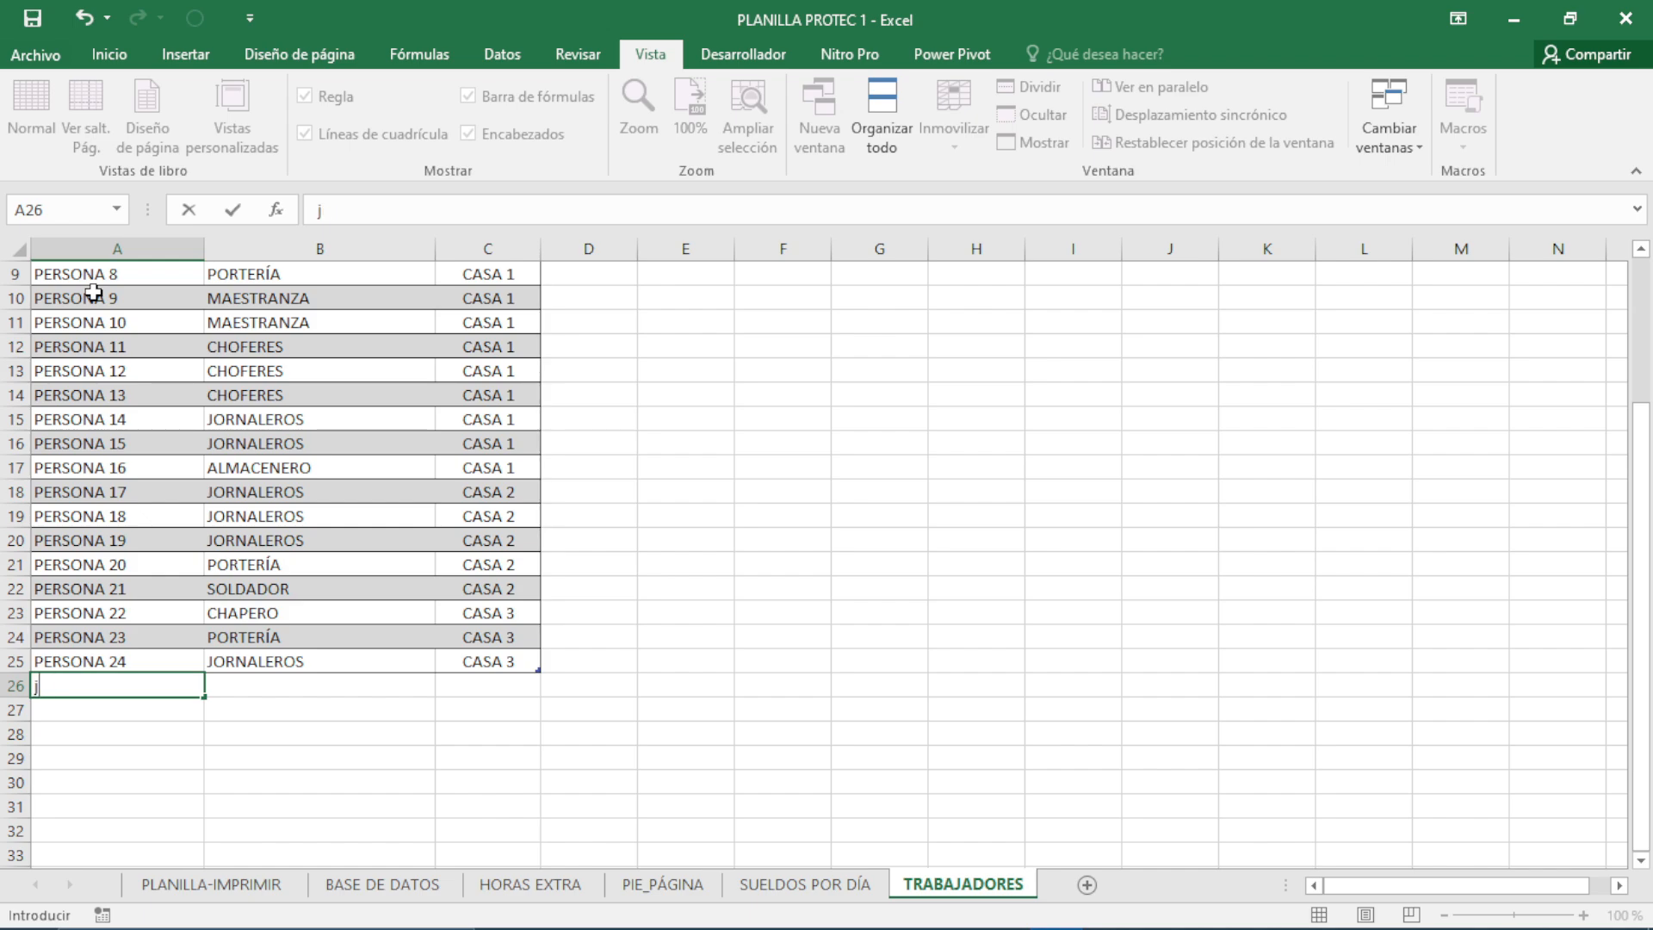
pyautogui.write('rge')
pyautogui.press('Tab')
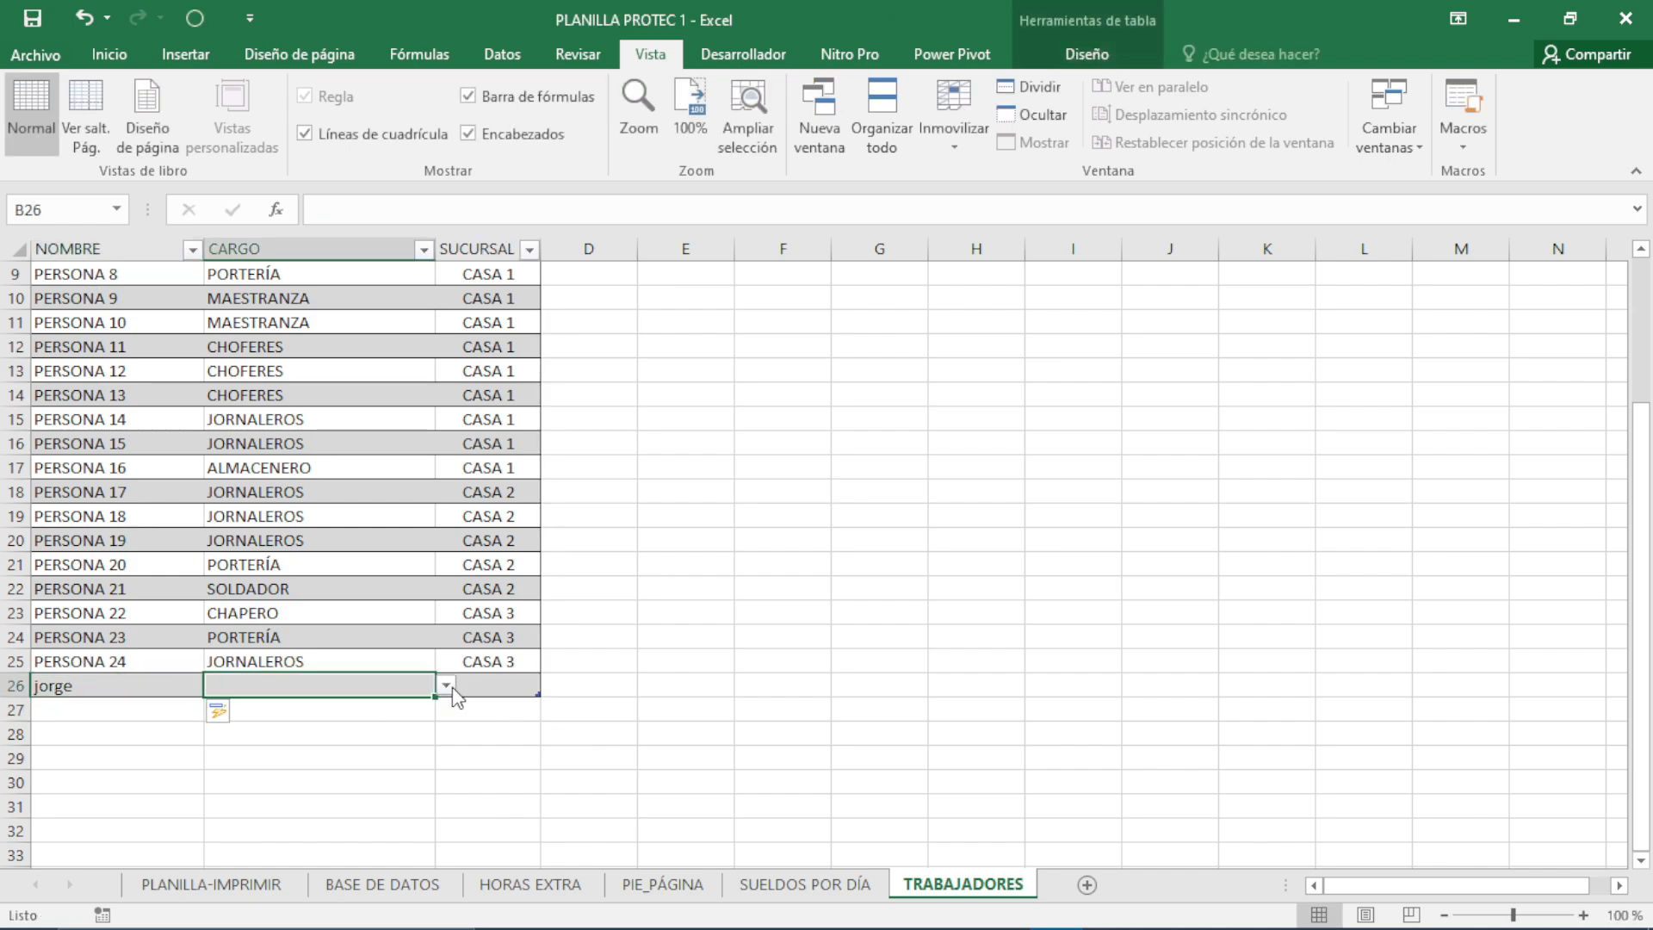
pyautogui.click(446, 684)
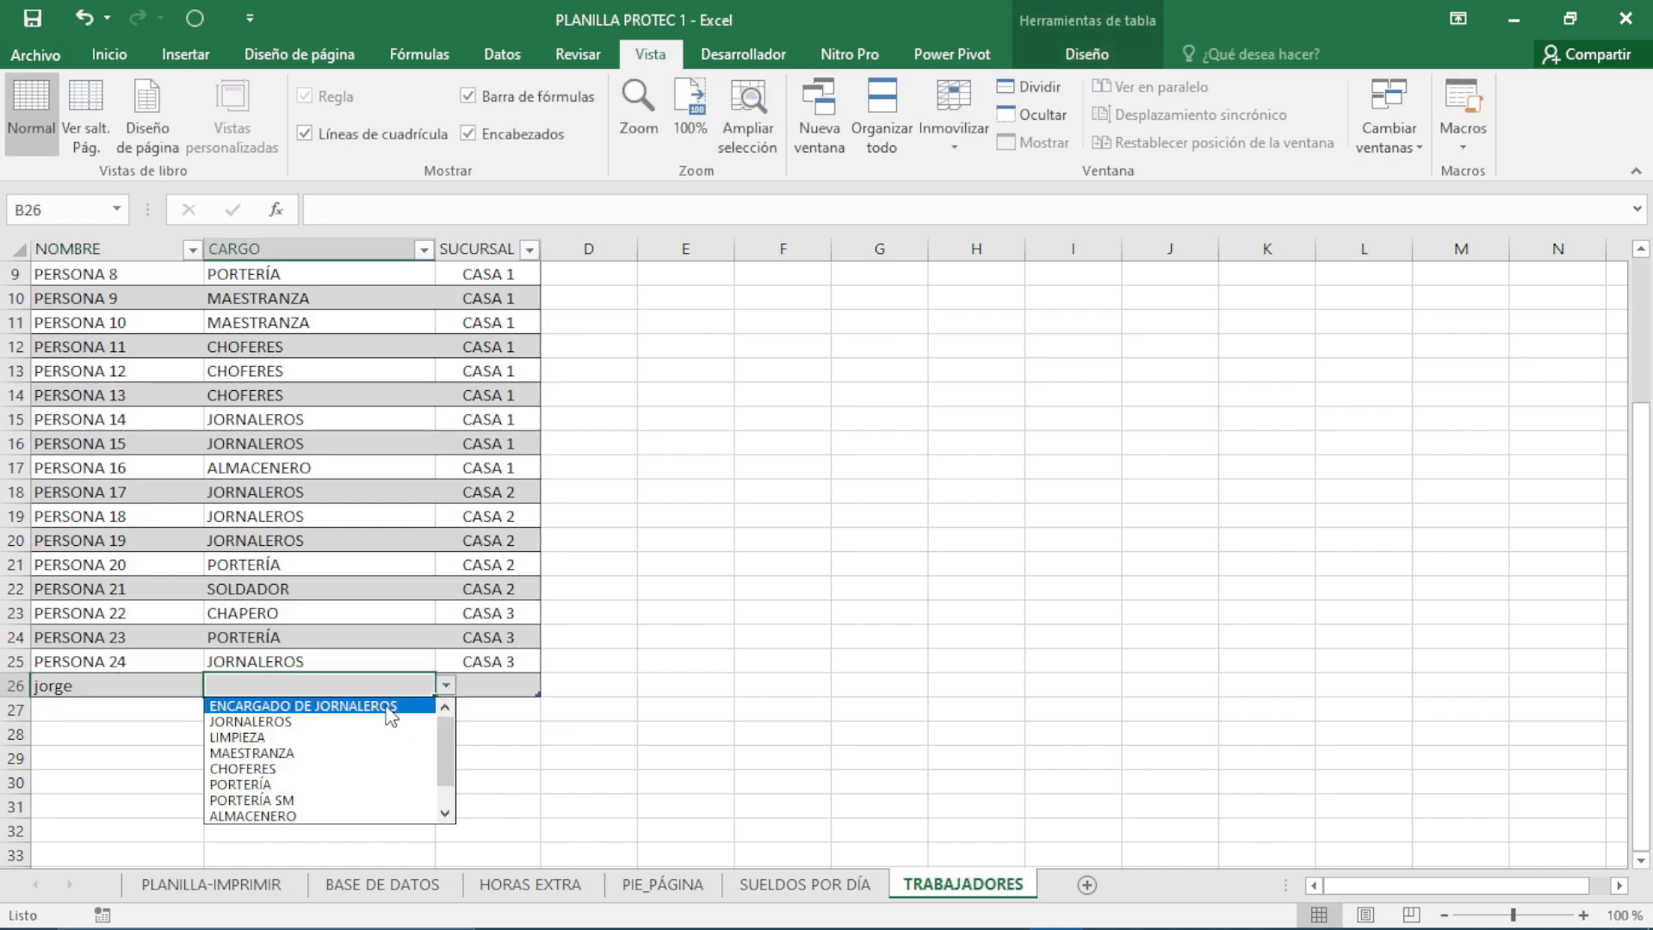
pyautogui.click(356, 721)
pyautogui.click(522, 686)
pyautogui.click(551, 685)
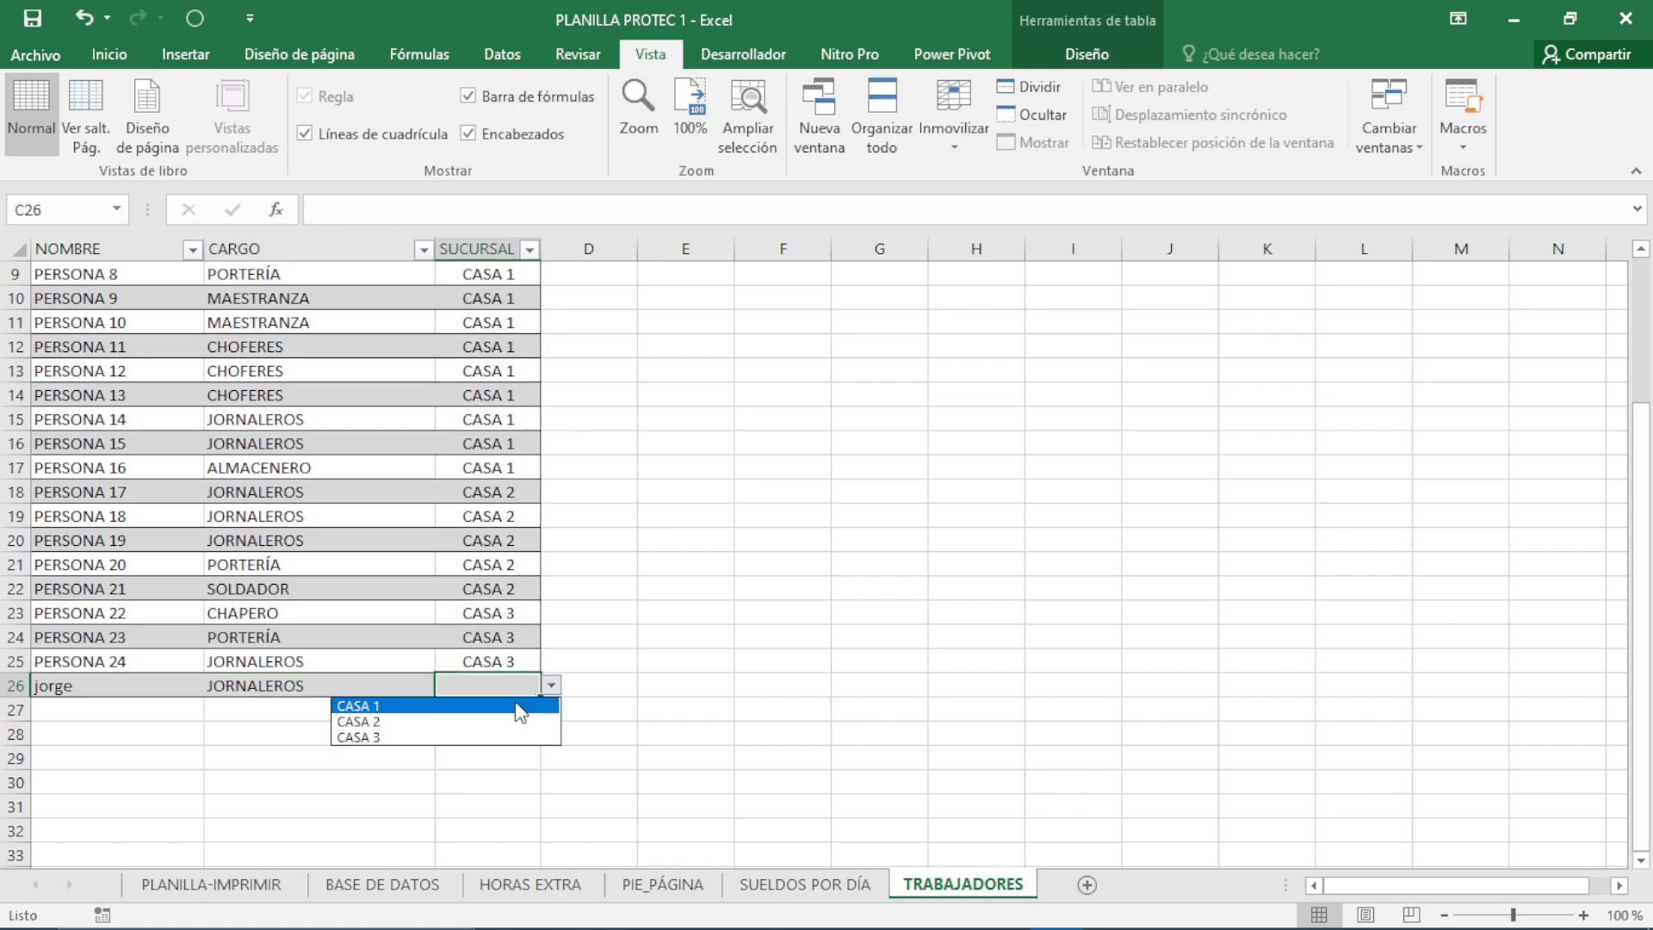
pyautogui.click(520, 705)
pyautogui.click(601, 719)
# - Check the branch options offered in the SUCURSAL column and the source list in cells E2:E4 with the empty cells beneath it
pyautogui.scroll(3, 601, 722)
pyautogui.click(529, 301)
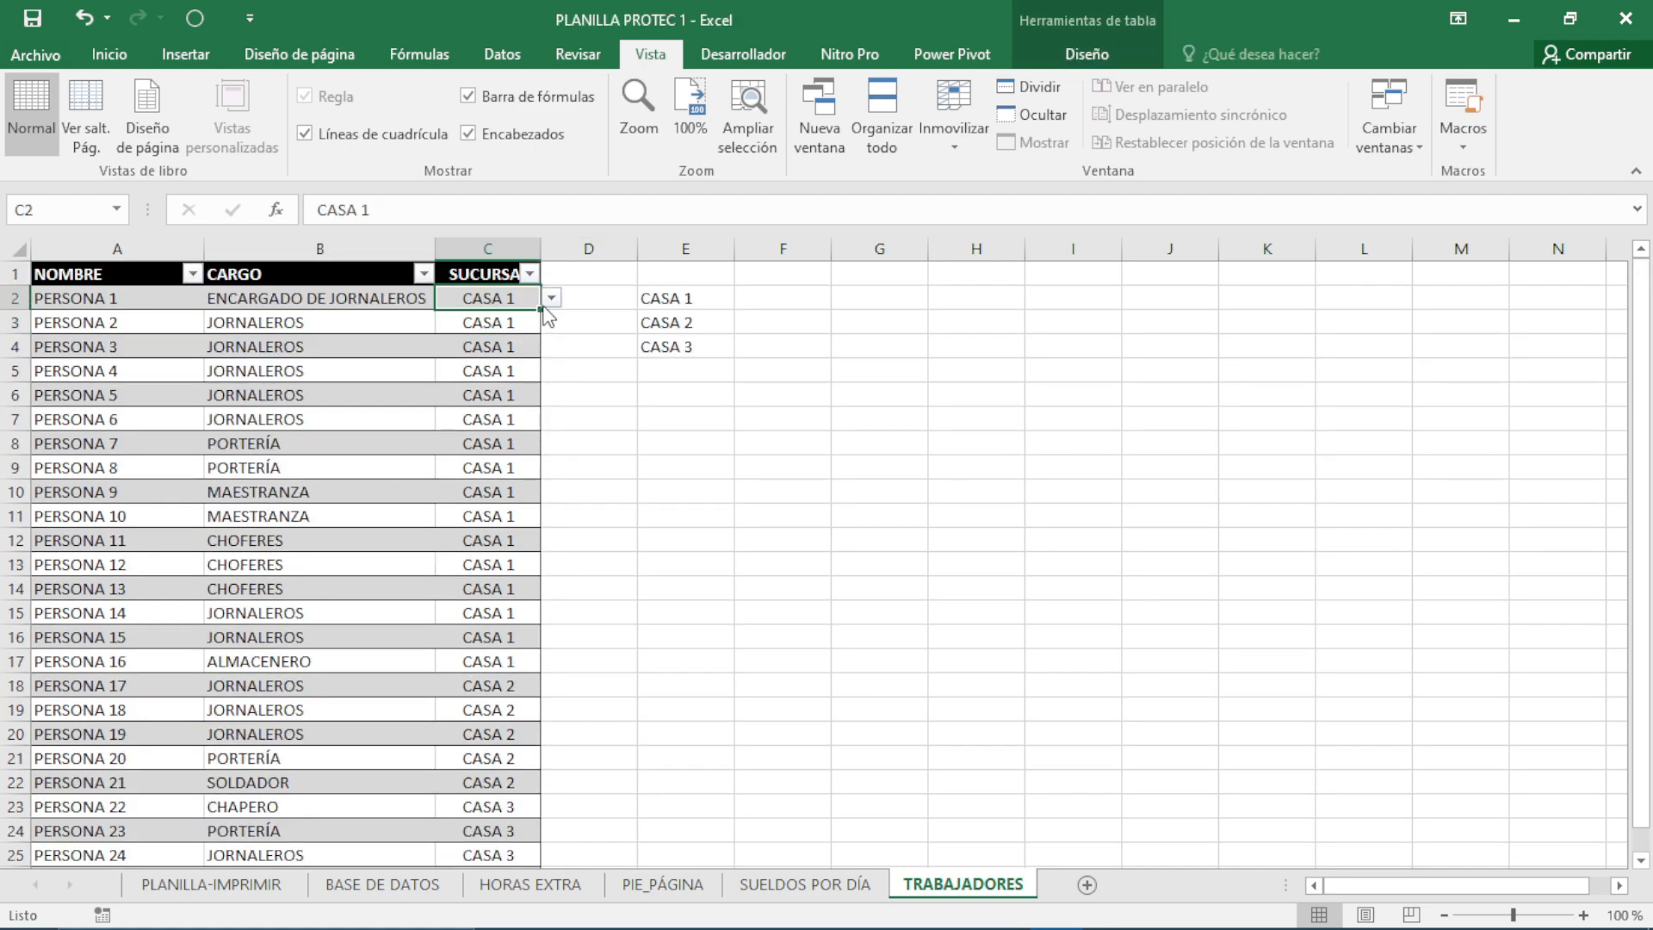
pyautogui.click(551, 298)
pyautogui.click(482, 319)
pyautogui.click(487, 346)
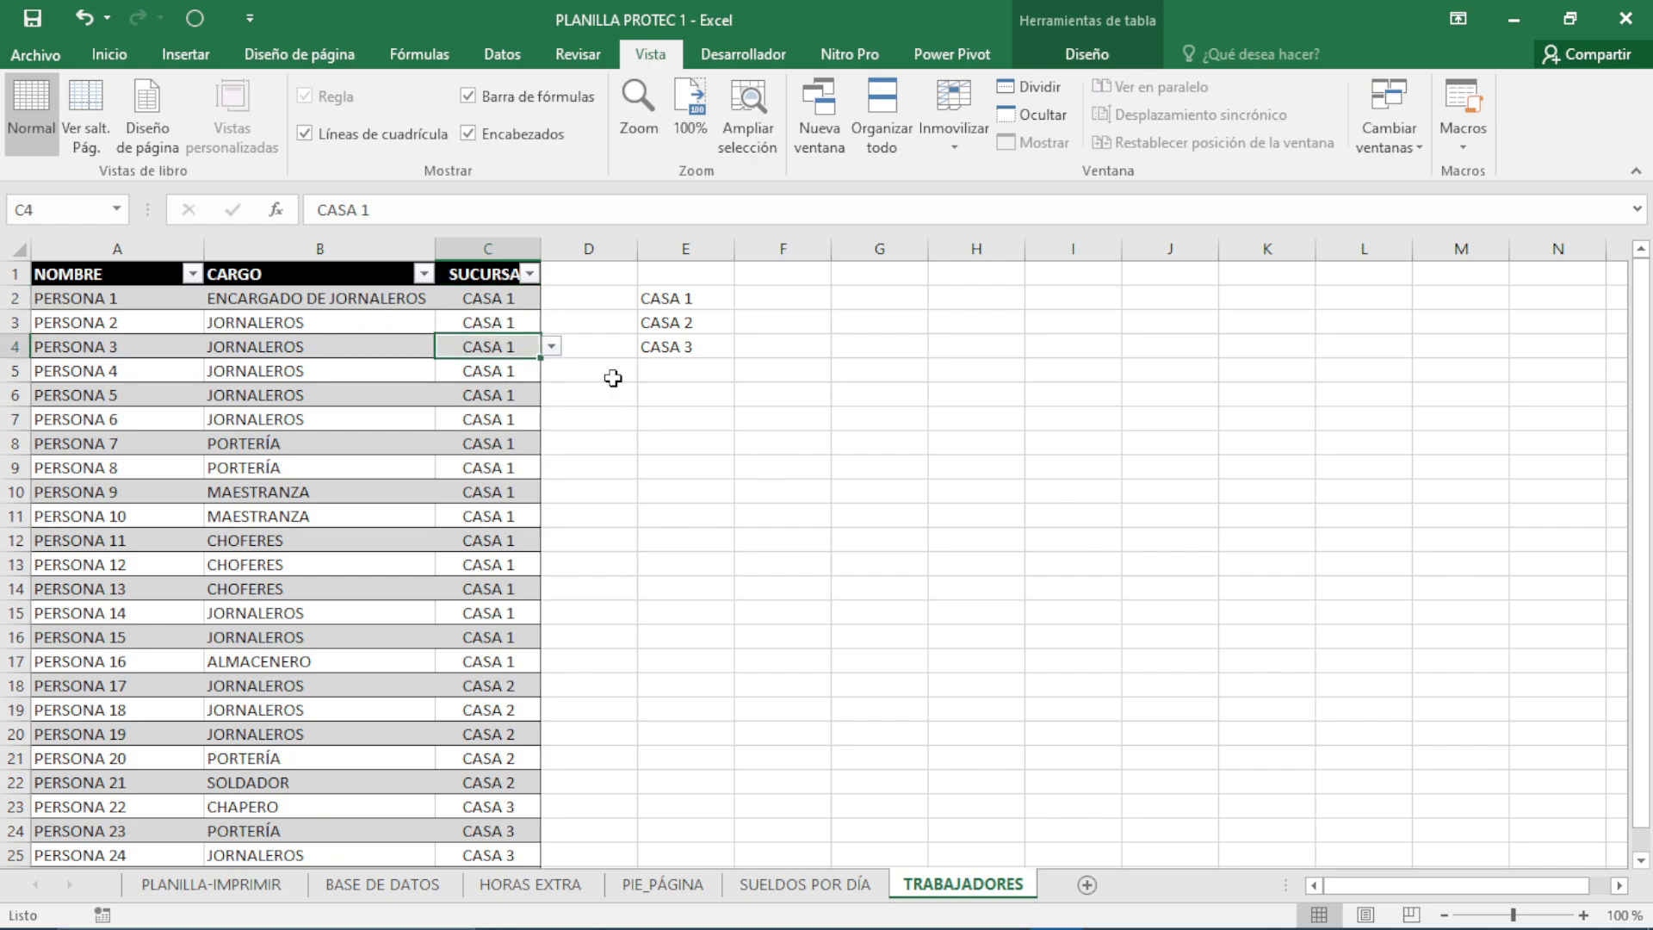
pyautogui.moveTo(689, 300); pyautogui.dragTo(690, 353)
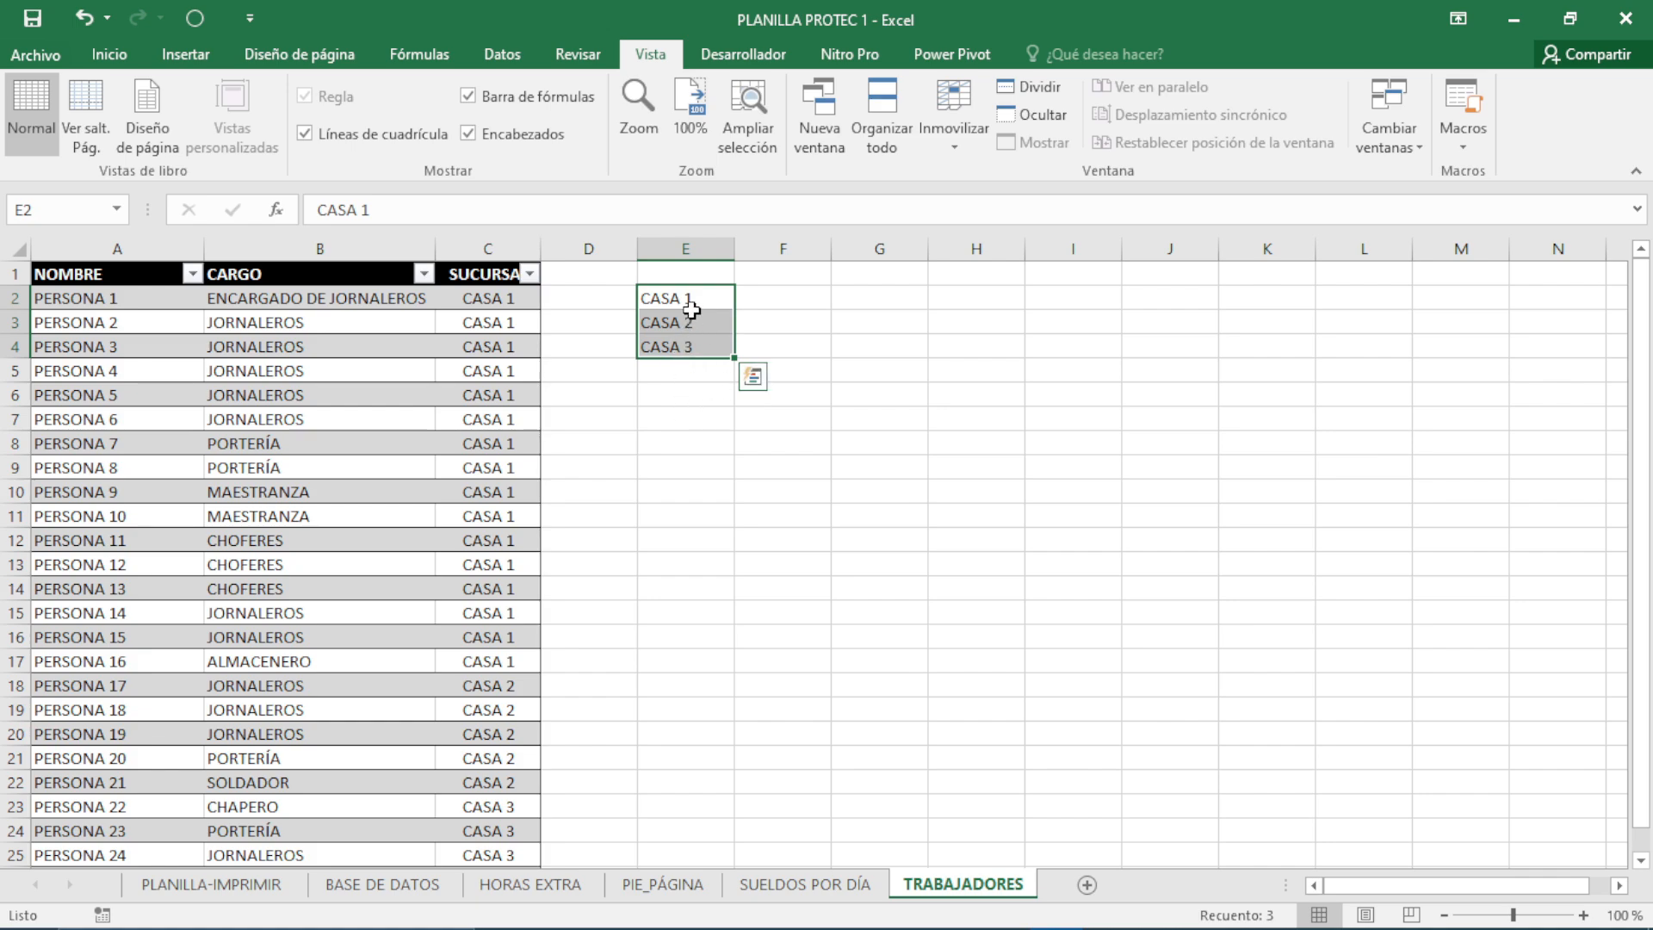
pyautogui.moveTo(691, 310); pyautogui.dragTo(690, 439)
pyautogui.click(685, 542)
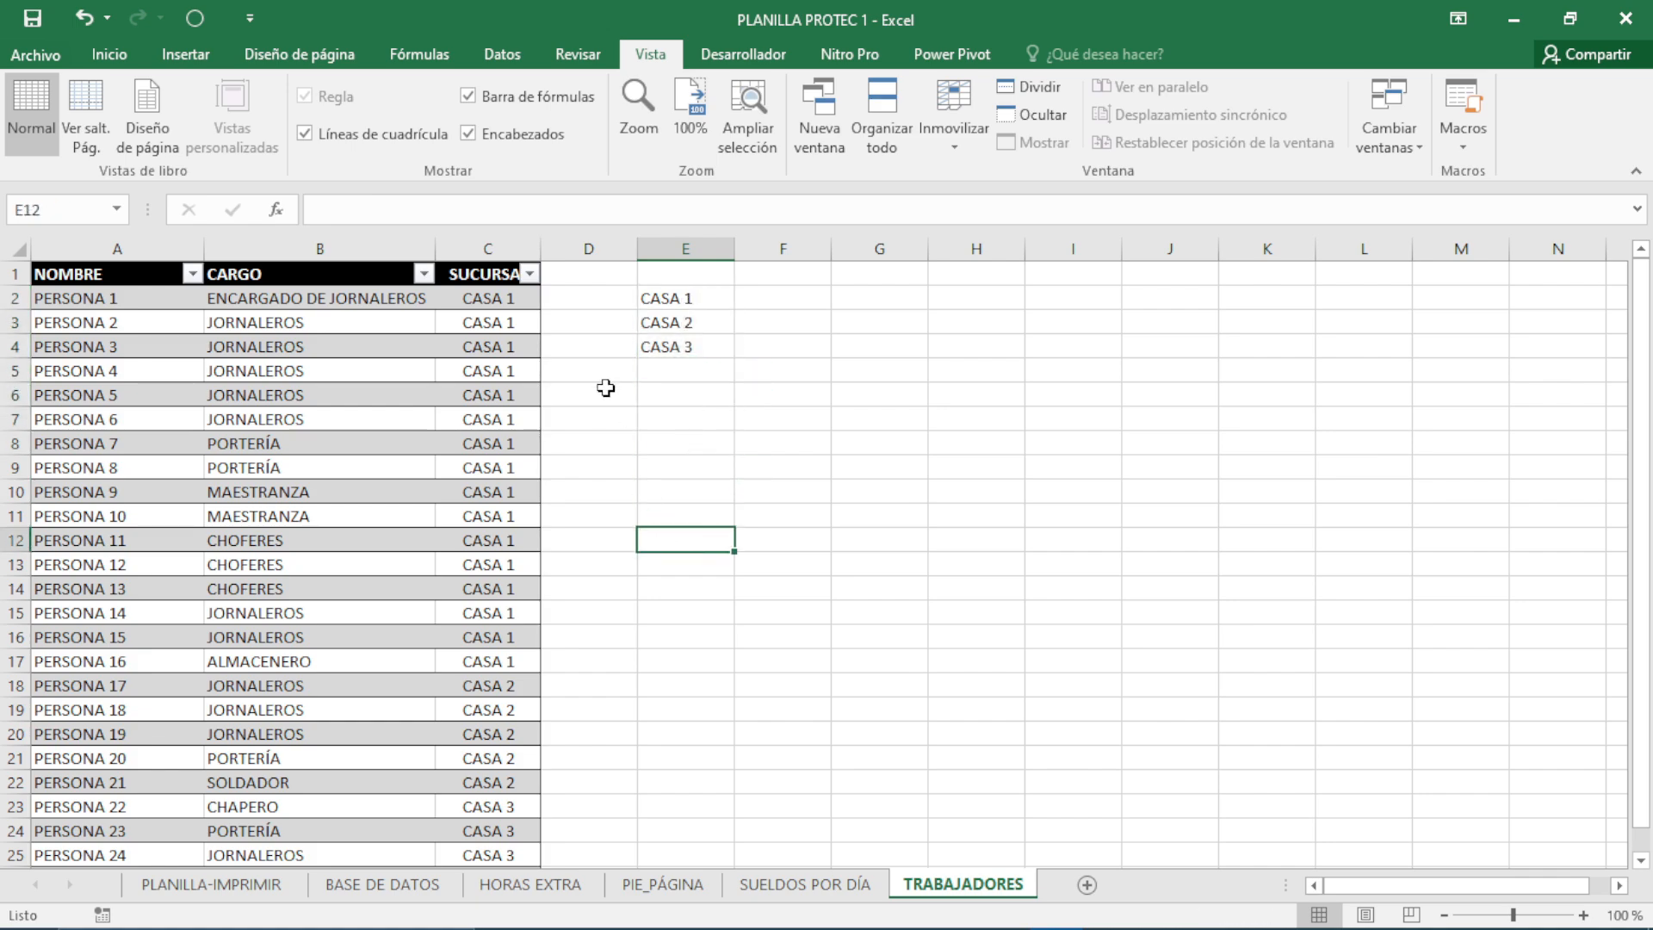
pyautogui.moveTo(675, 302); pyautogui.dragTo(675, 560)
pyautogui.click(616, 397)
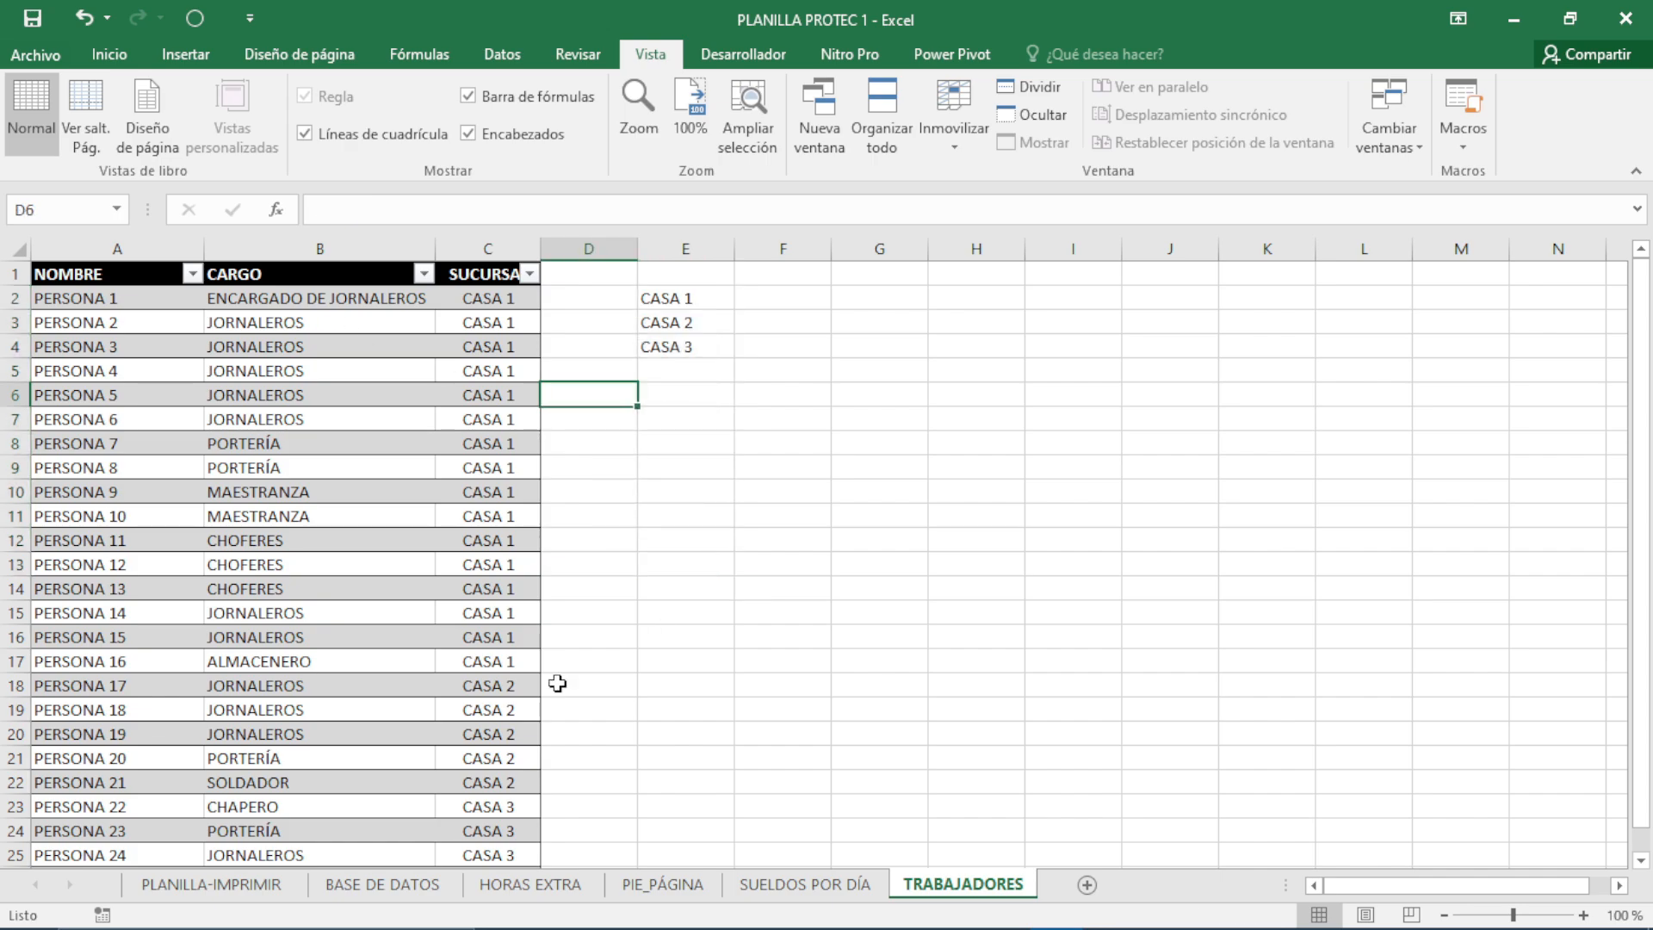
# - Examine the individual positions and the SALARIO/DÍA column in the SUELDOS POR DÍA sheet
pyautogui.click(802, 887)
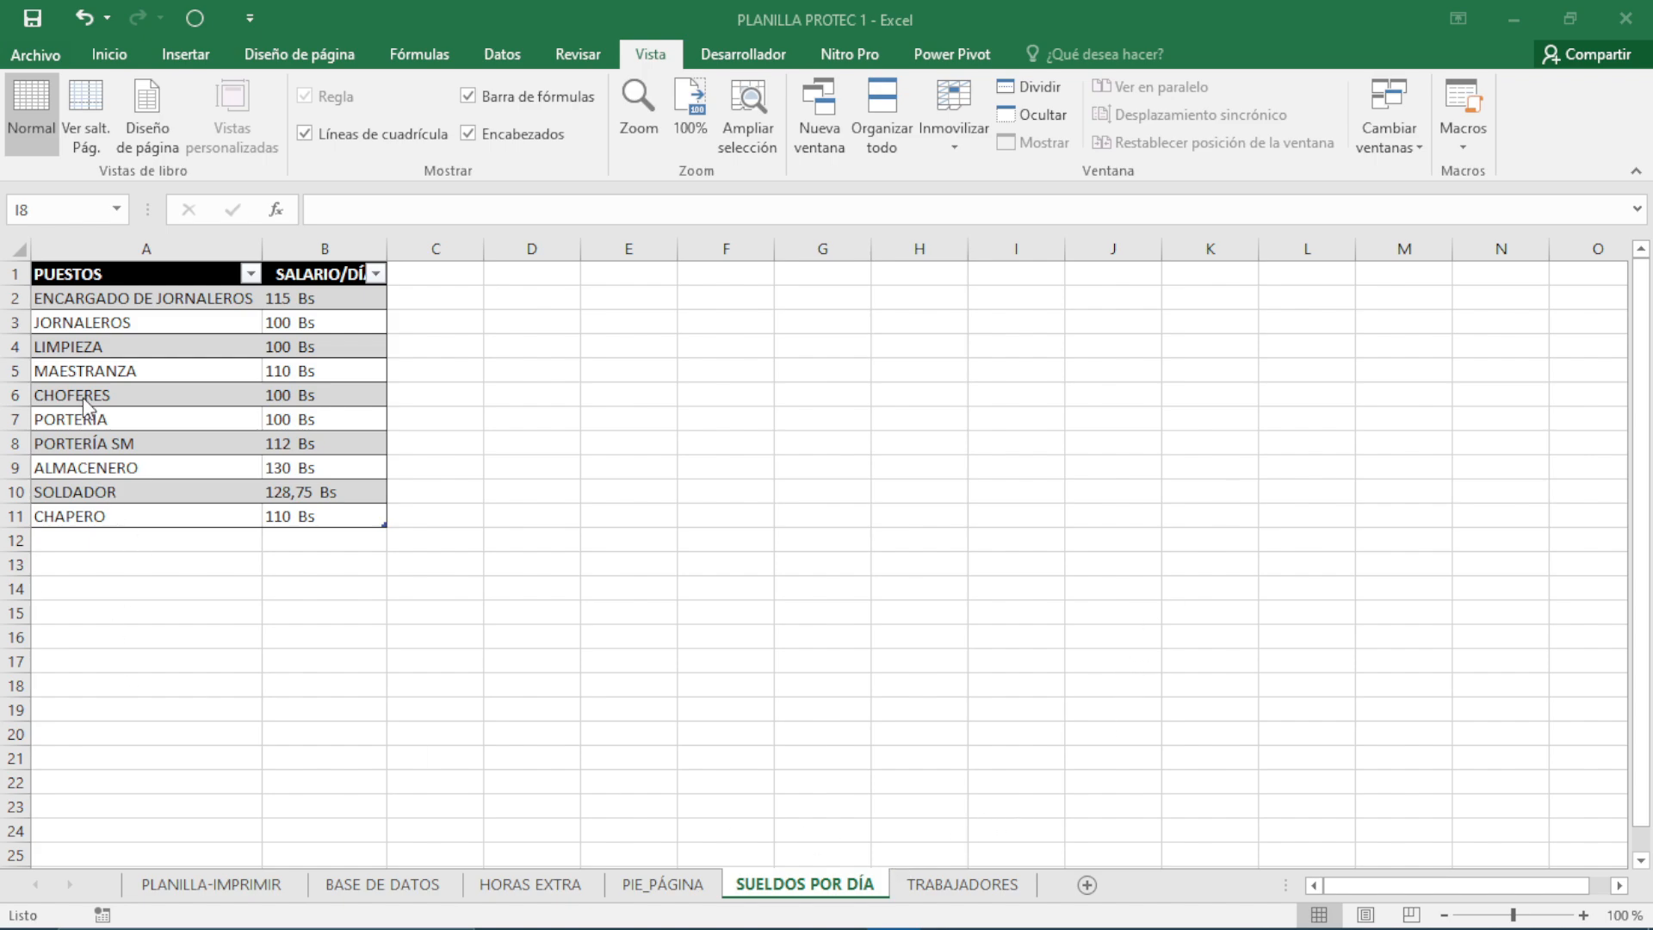
pyautogui.click(119, 346)
pyautogui.moveTo(131, 308); pyautogui.dragTo(214, 737)
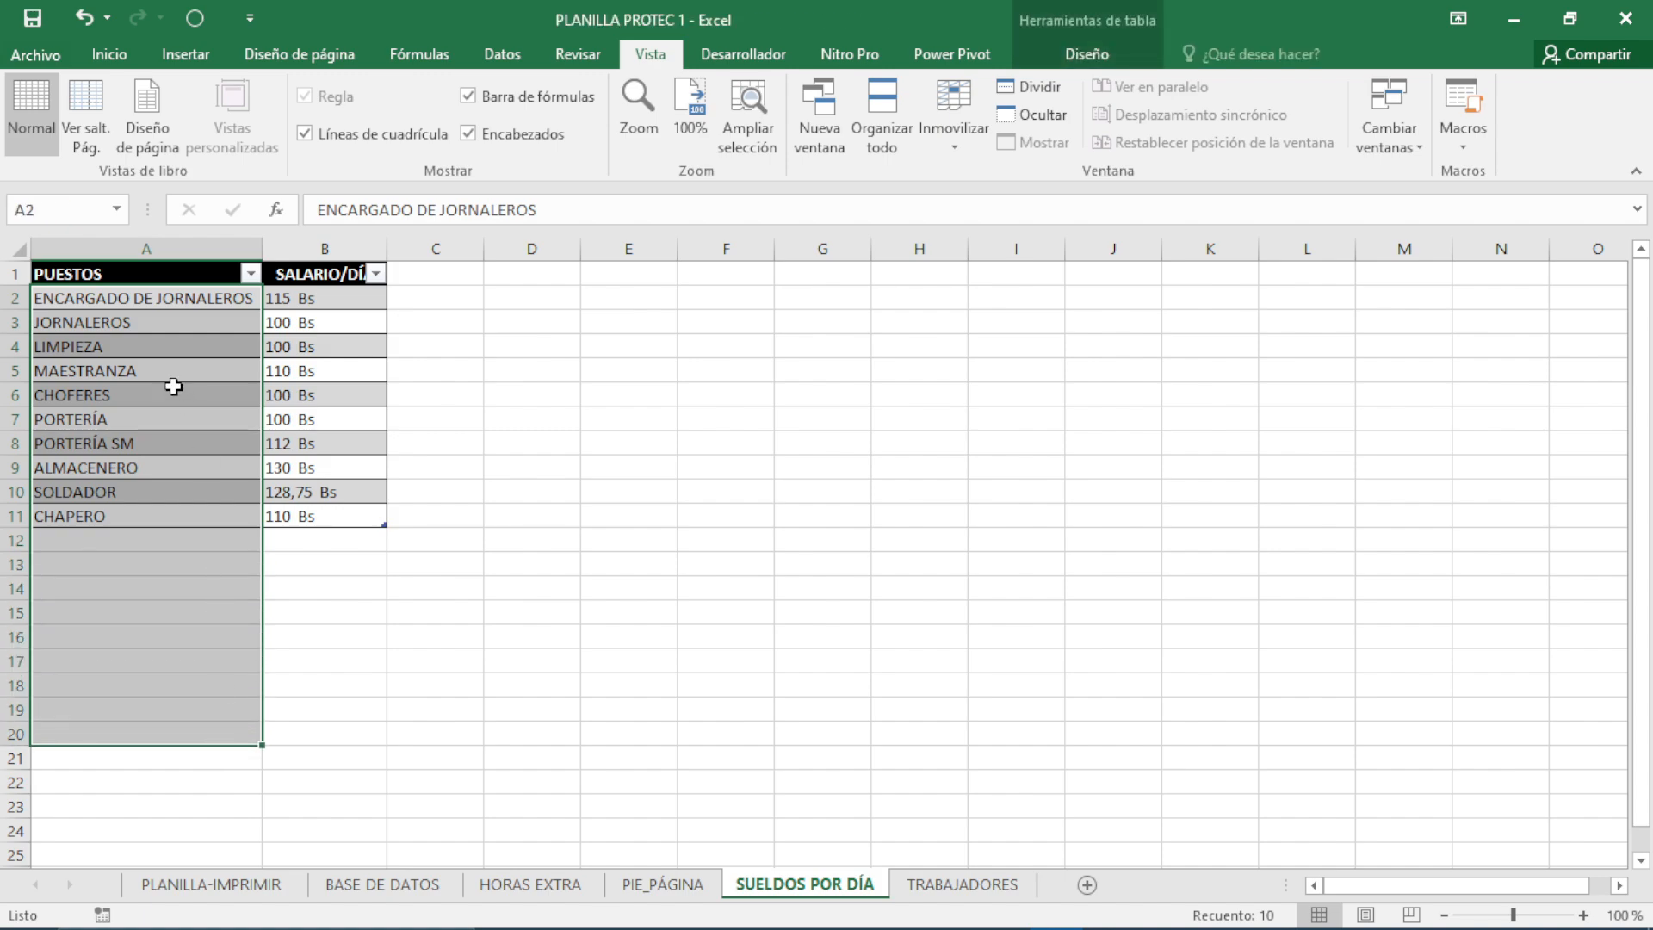
pyautogui.click(129, 323)
pyautogui.click(125, 353)
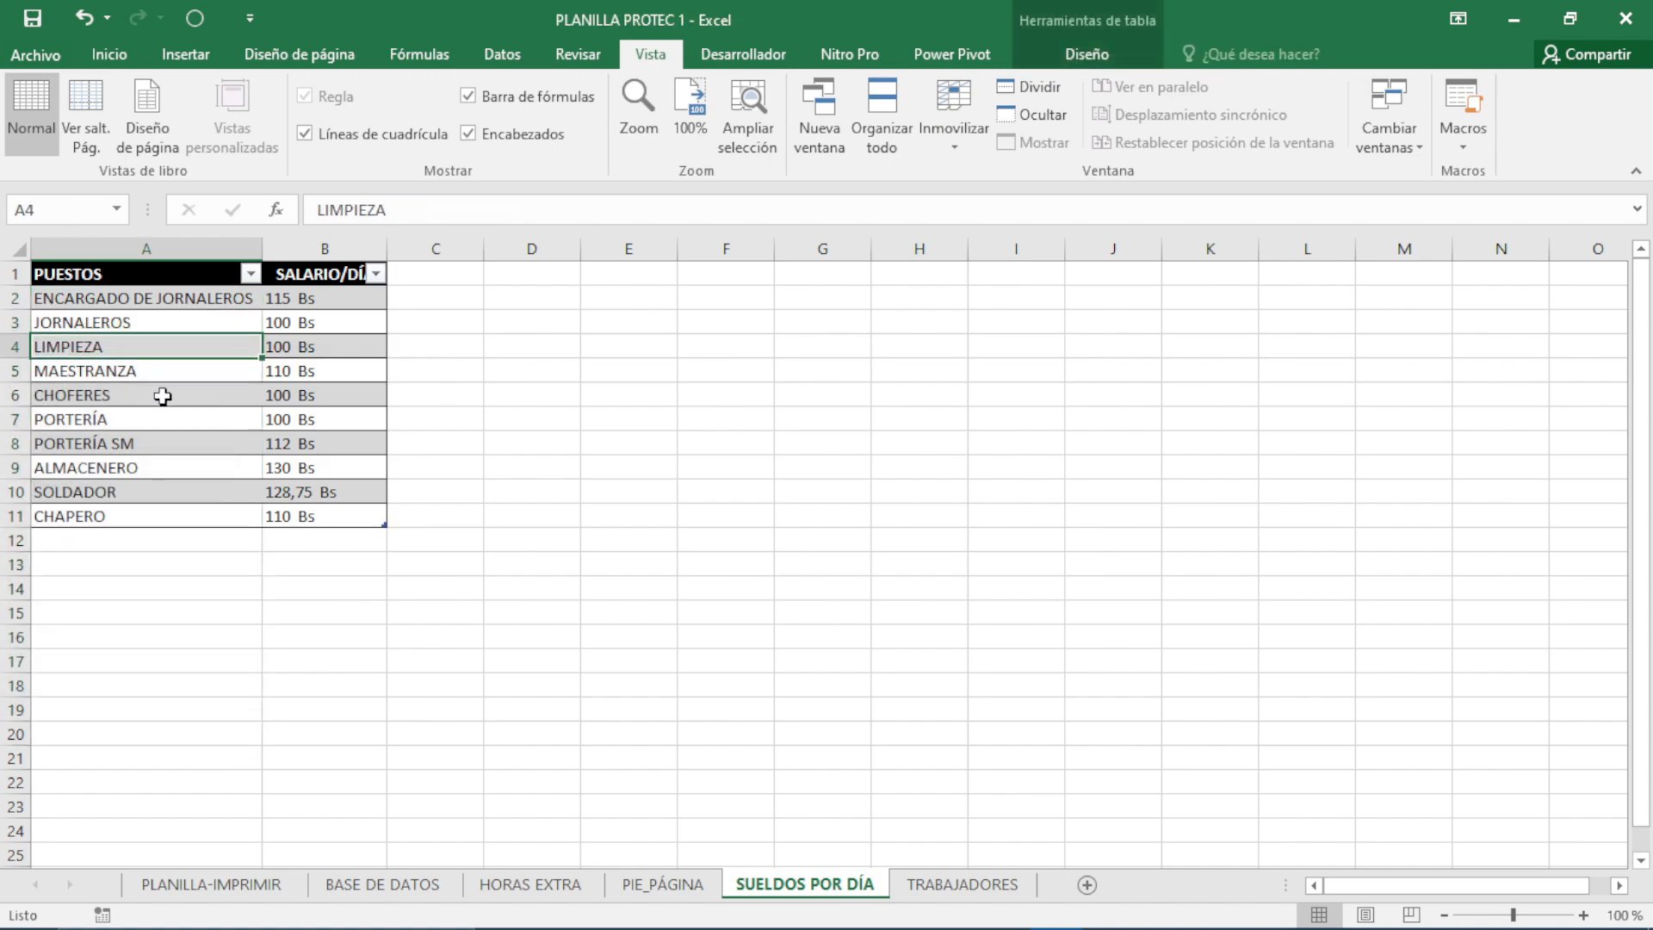
pyautogui.click(158, 396)
pyautogui.click(155, 444)
pyautogui.click(158, 471)
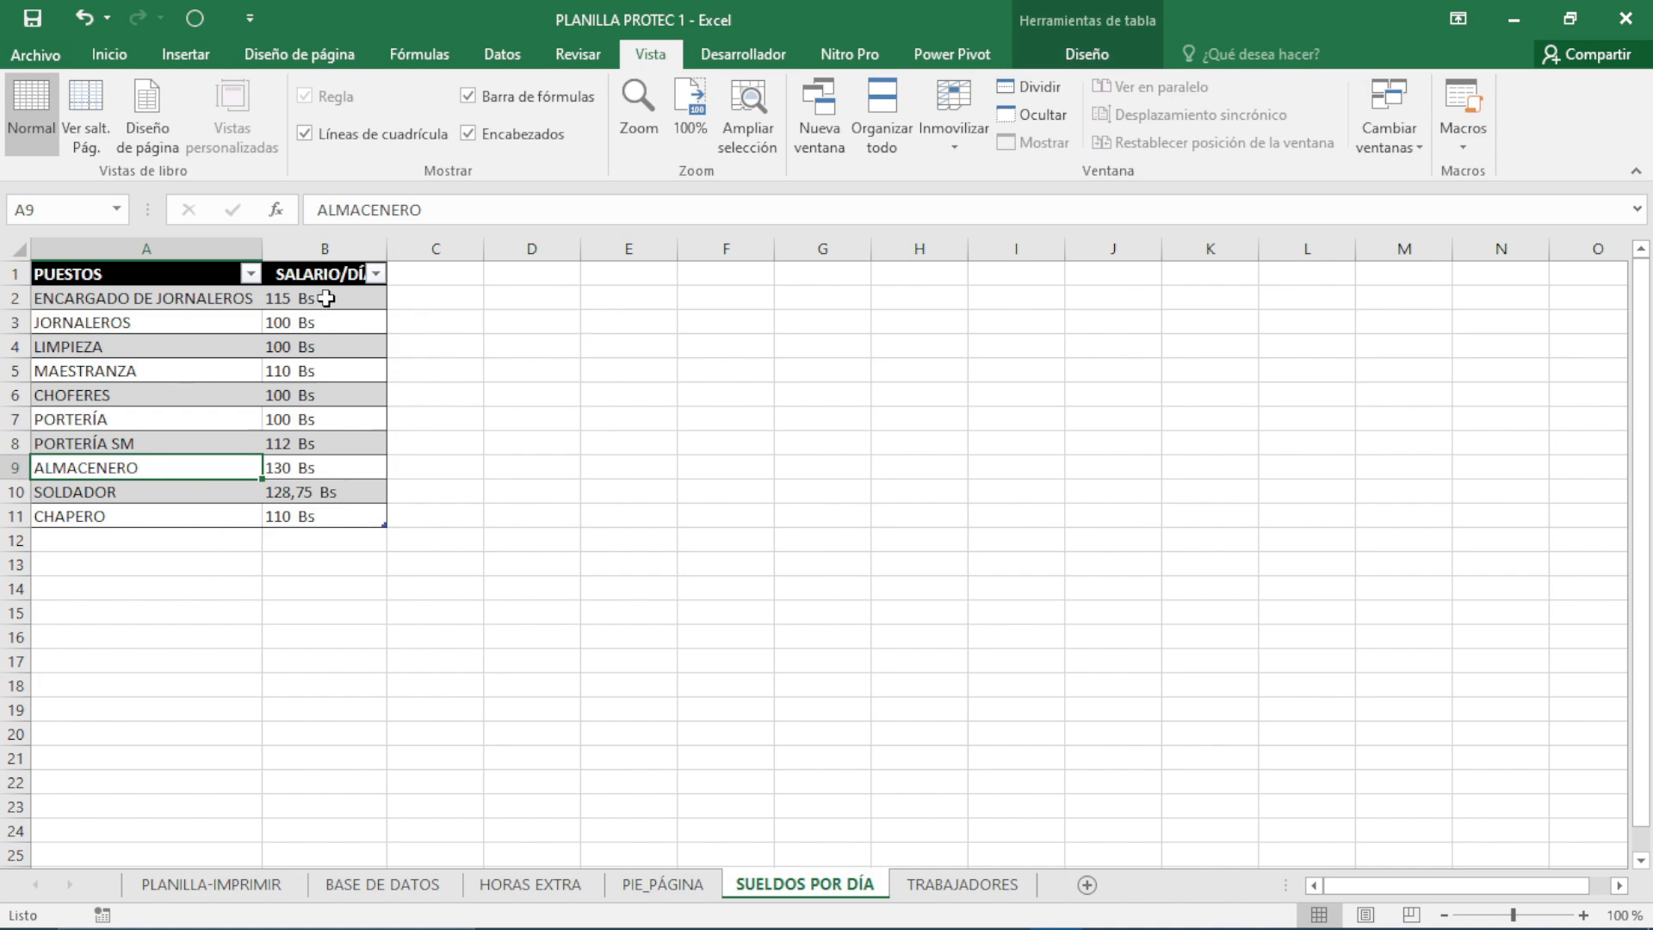
pyautogui.moveTo(332, 297); pyautogui.dragTo(341, 527)
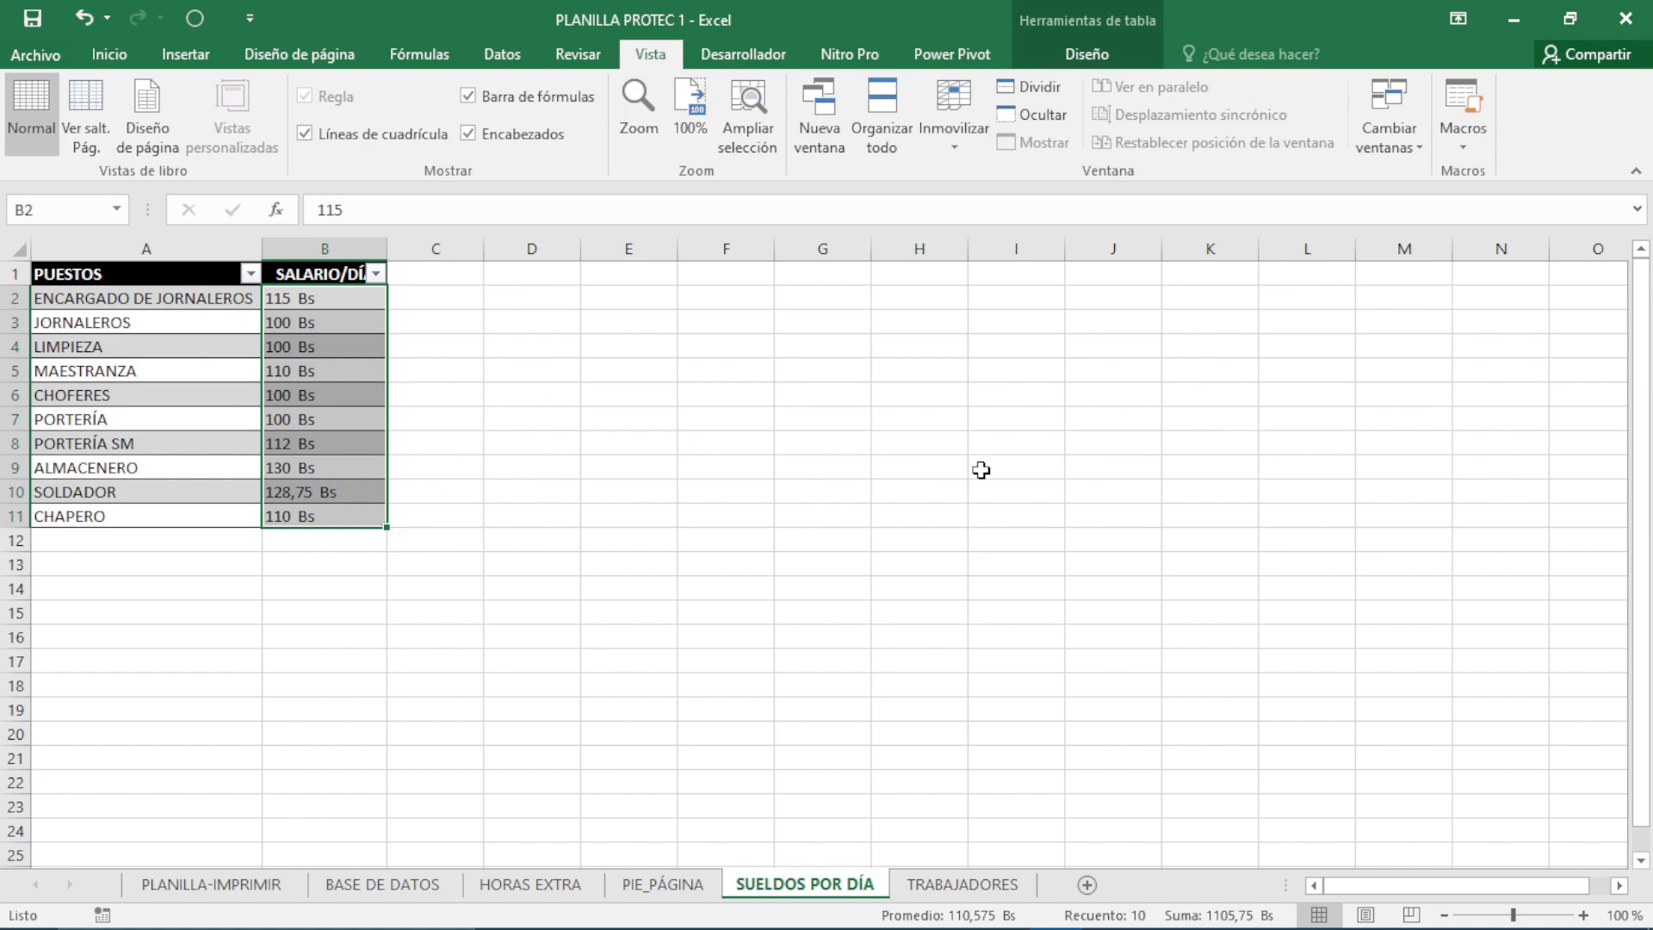
# - Add the position ALBAÑIL with a daily salary of 90 Bs in row 12 of the salary table
pyautogui.click(134, 538)
pyautogui.write('a')
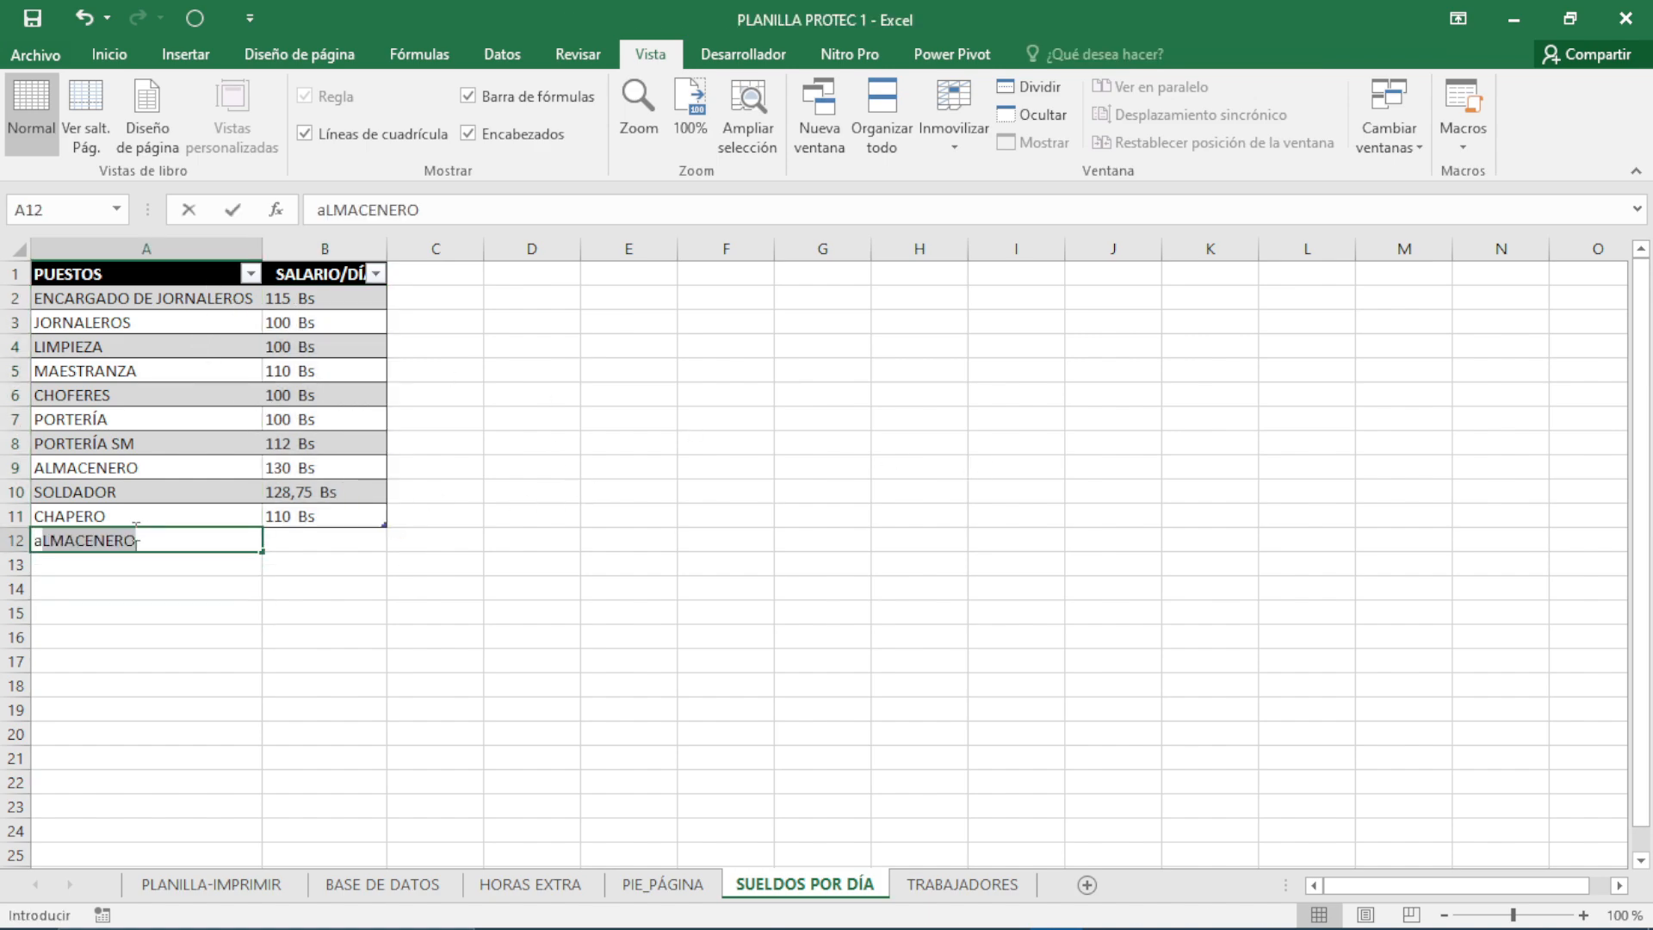
pyautogui.press('BackSpace')
pyautogui.press('BackSpace')
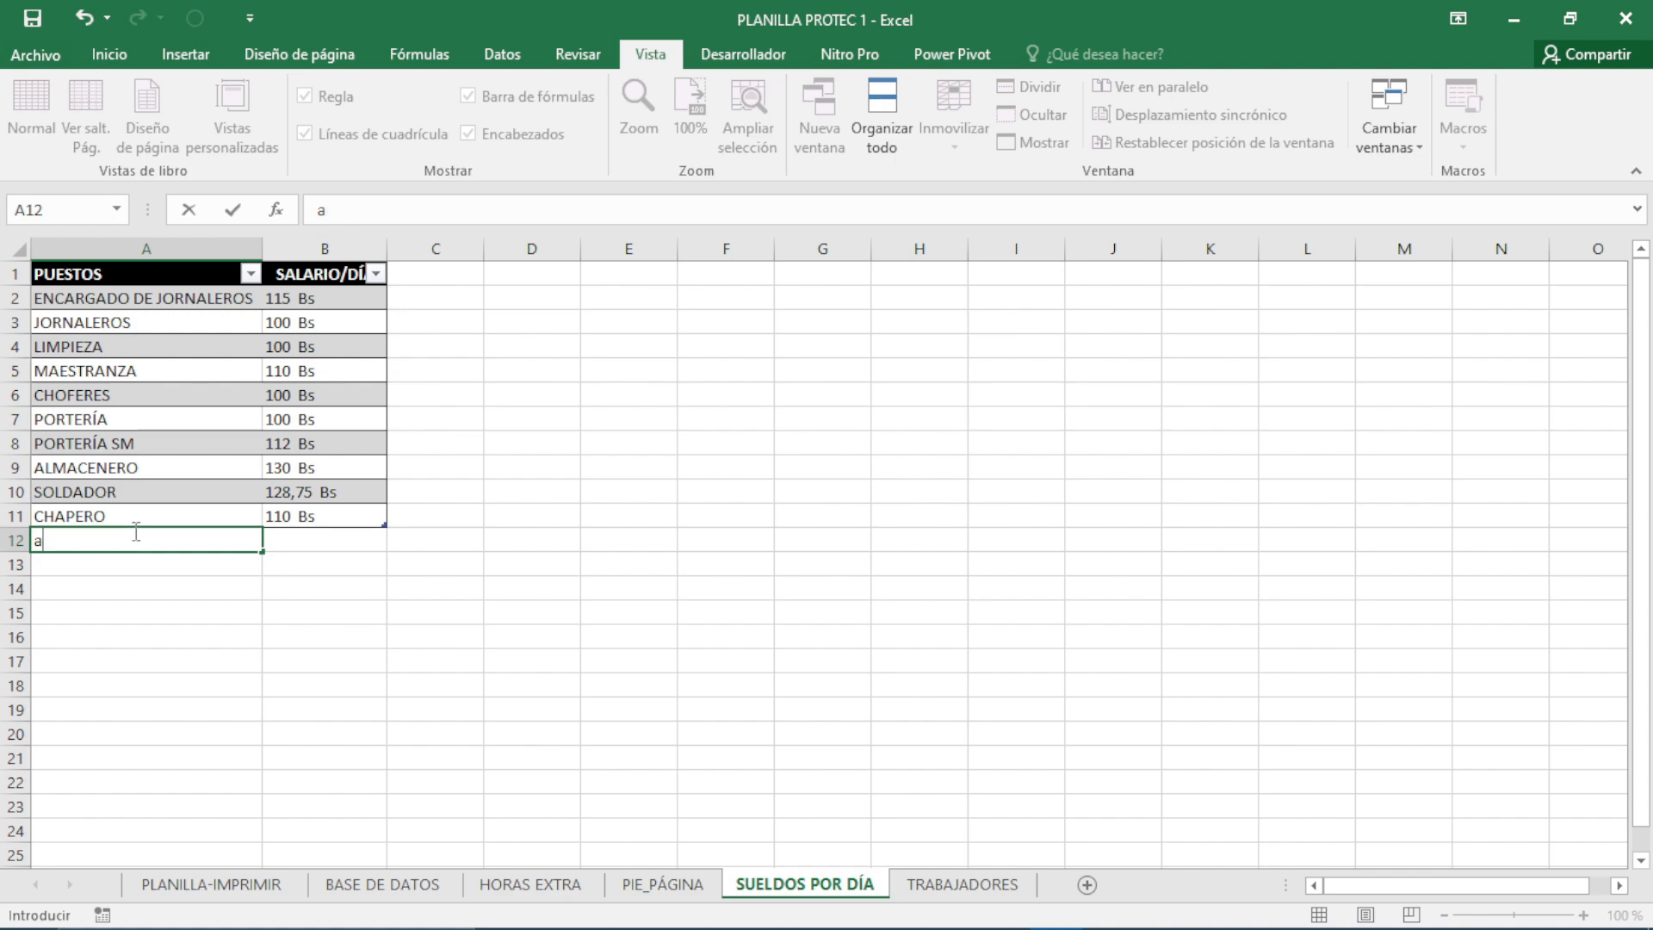
pyautogui.write('ALBAÑIL')
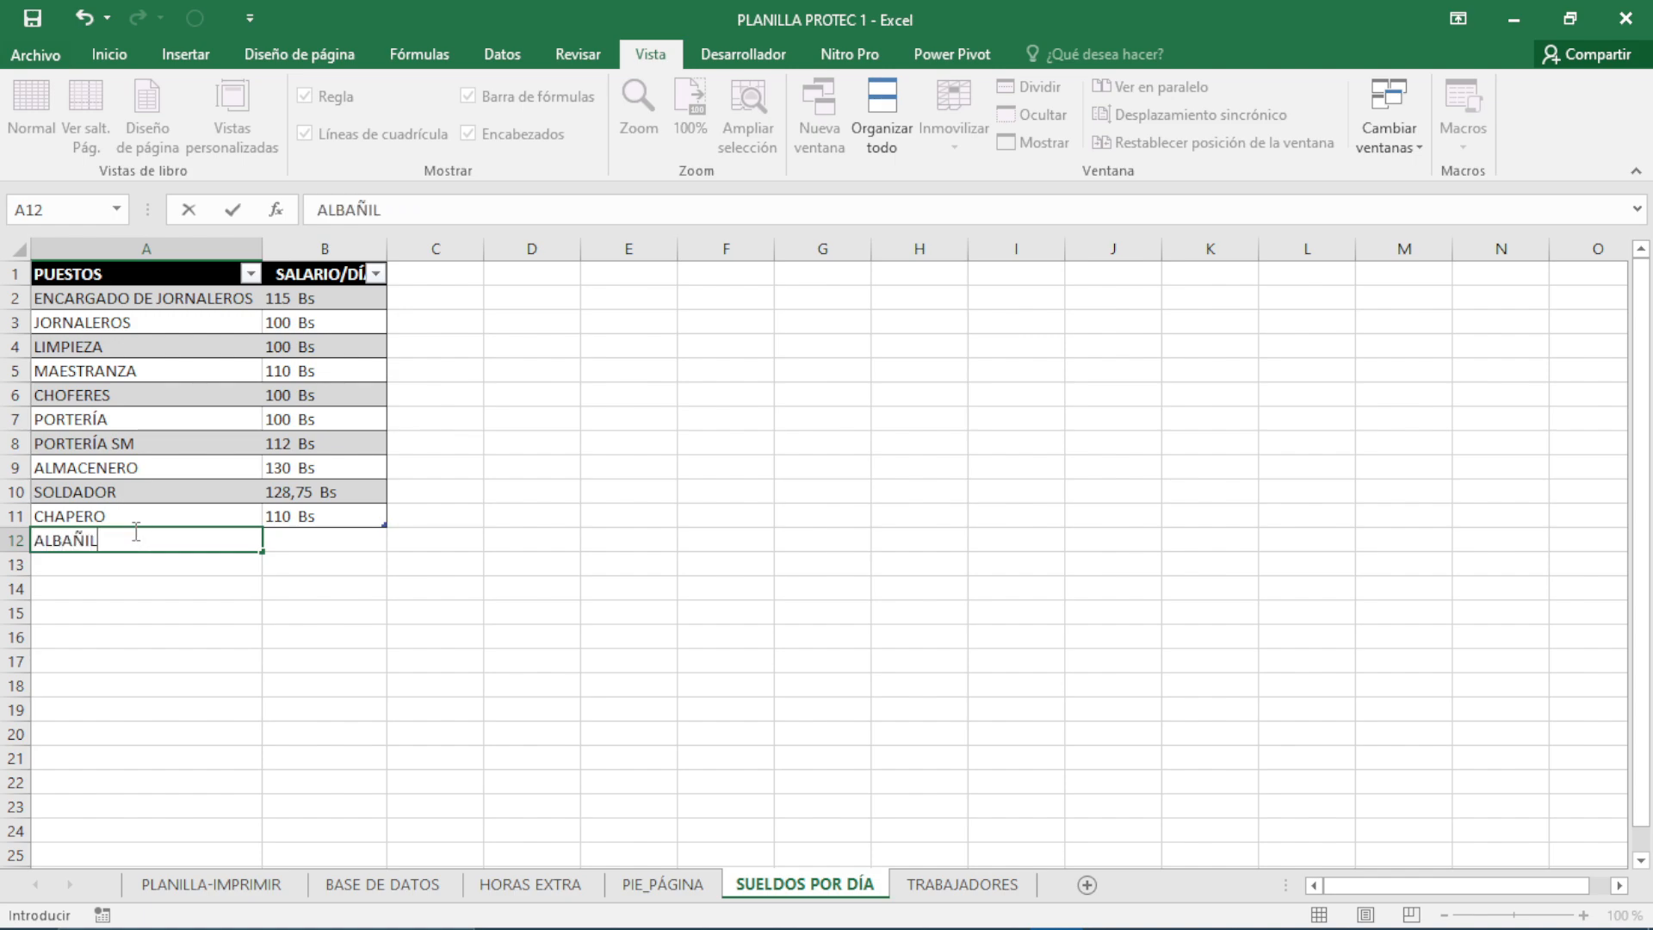
pyautogui.press('Tab')
pyautogui.write('90')
pyautogui.press('Return')
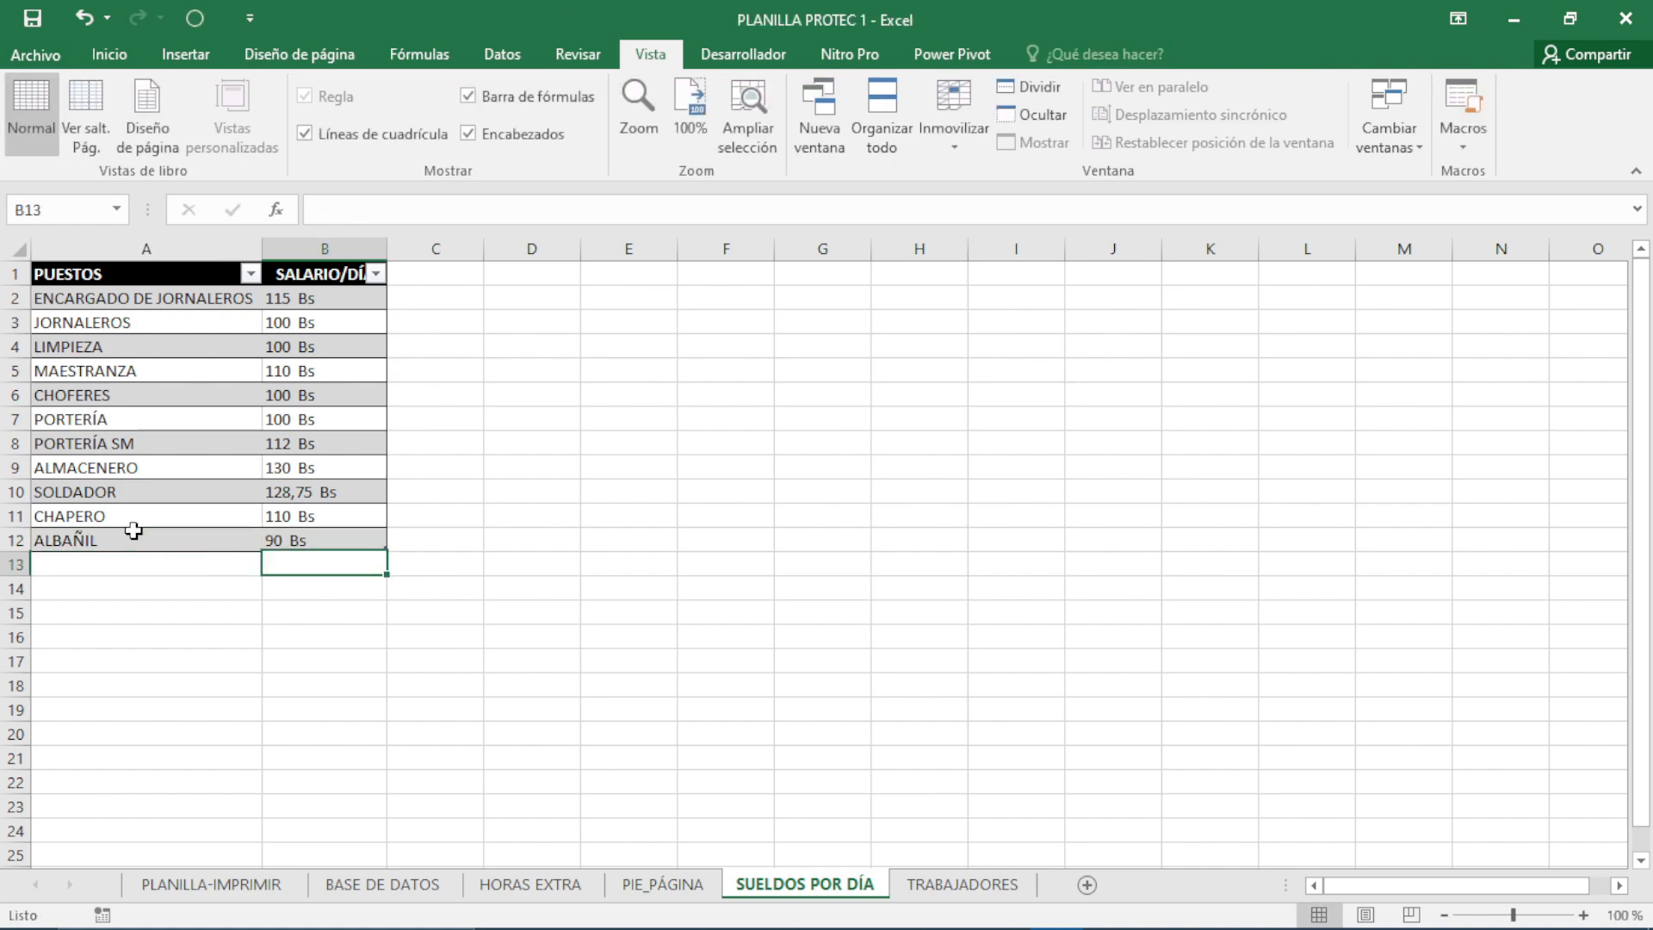
pyautogui.click(725, 515)
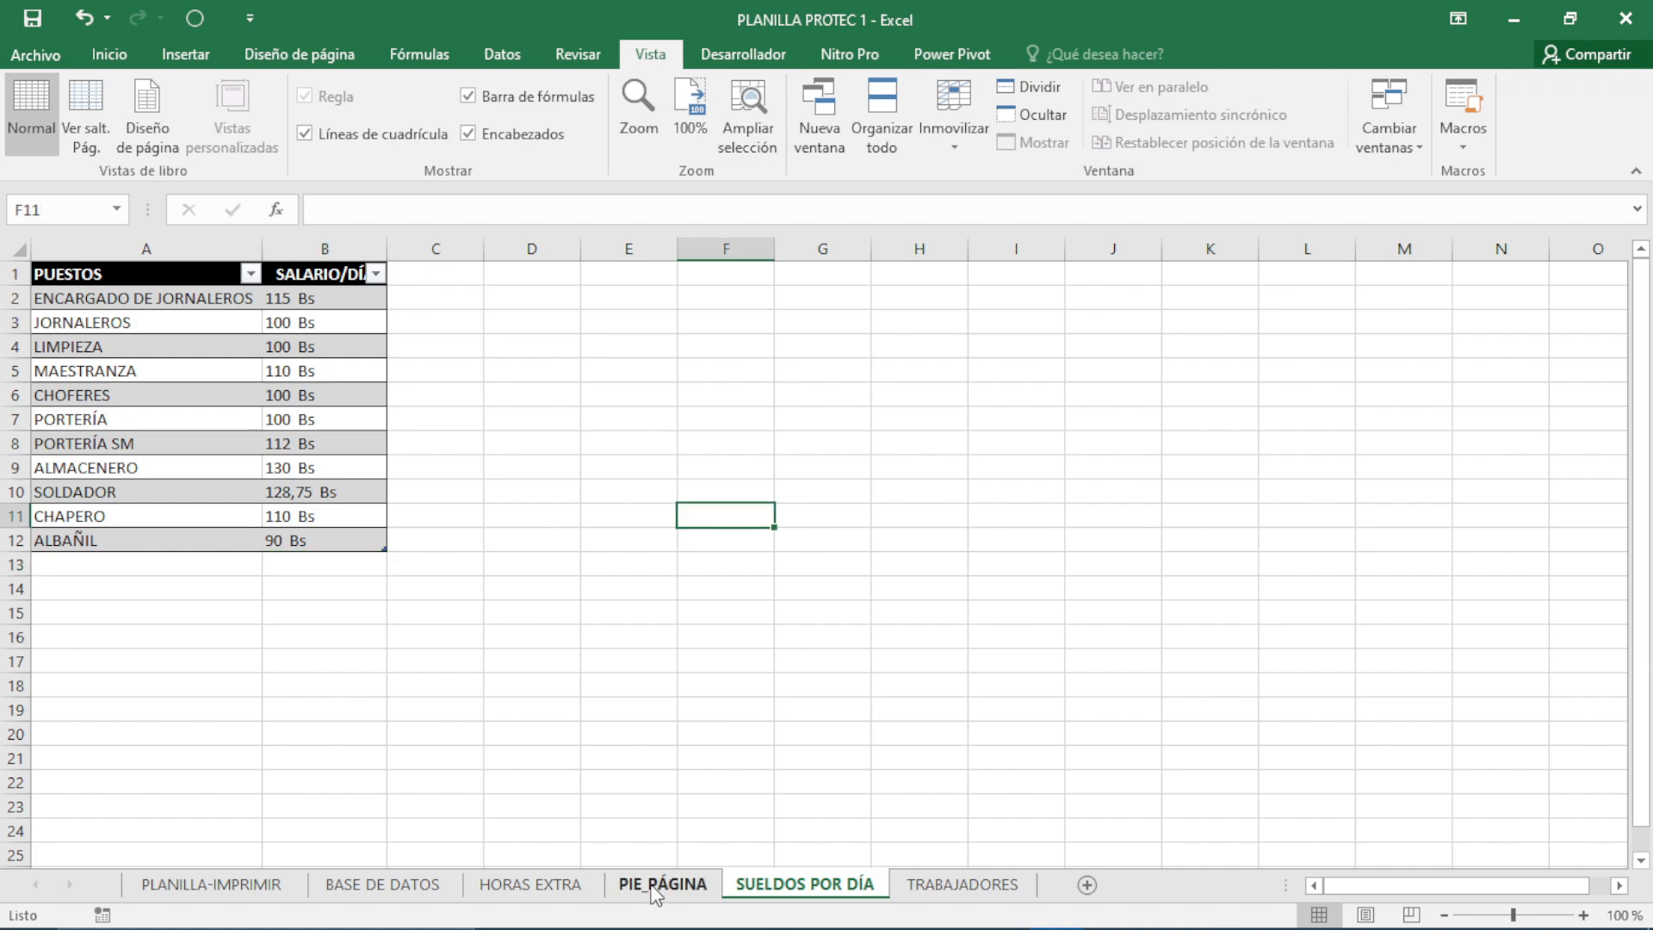
# - Select the whole footer block A1:K6 in the PIE_PÁGINA sheet, from the notes to the signature titles
pyautogui.click(656, 886)
pyautogui.click(634, 667)
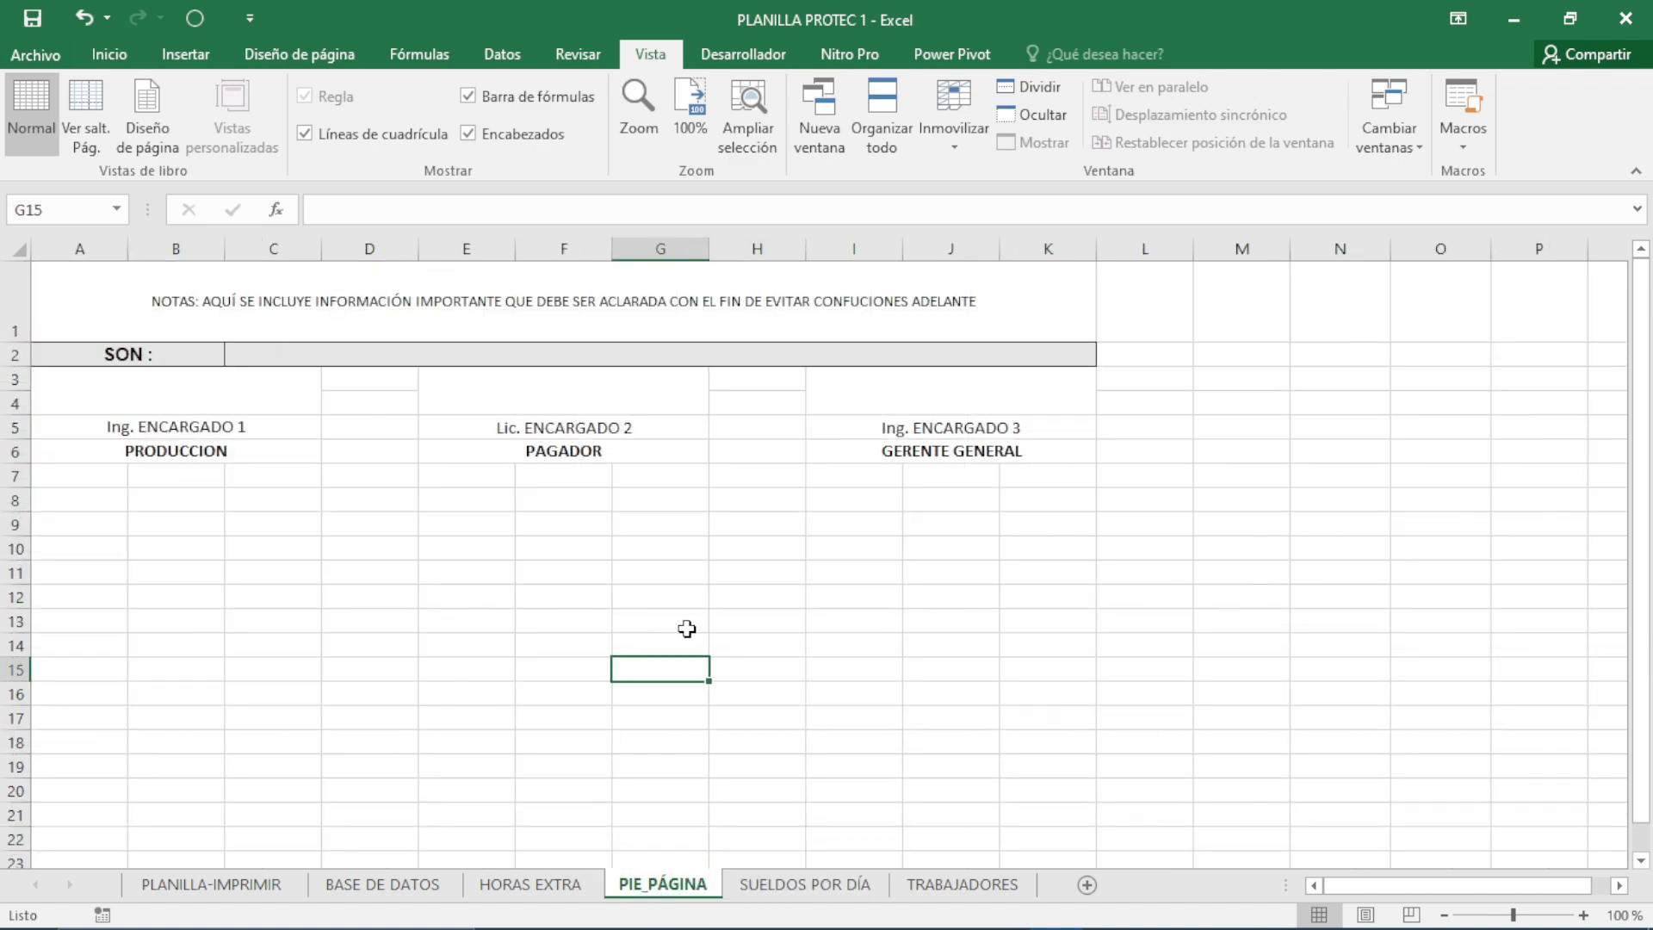
pyautogui.moveTo(989, 449); pyautogui.dragTo(151, 329)
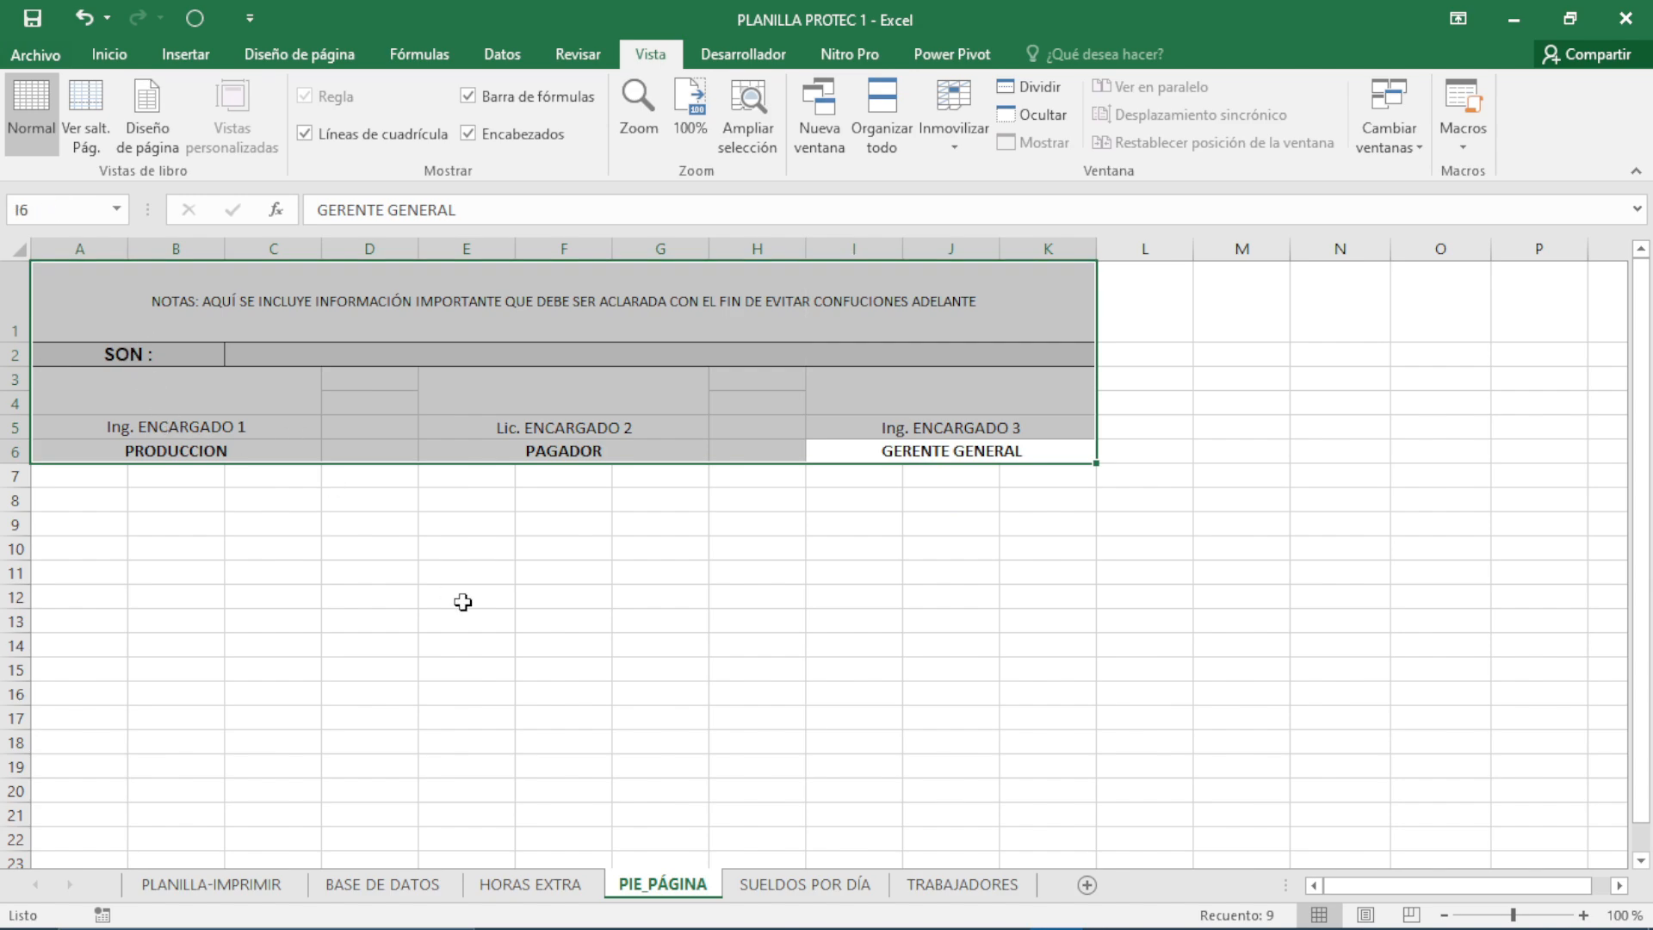
# - Copy the footer block A1:K6 from PIE_PÁGINA into the PLANILLA-IMPRIMIR sheet starting at cell A23
pyautogui.hotkey('ctrl', 'c')
pyautogui.click(222, 881)
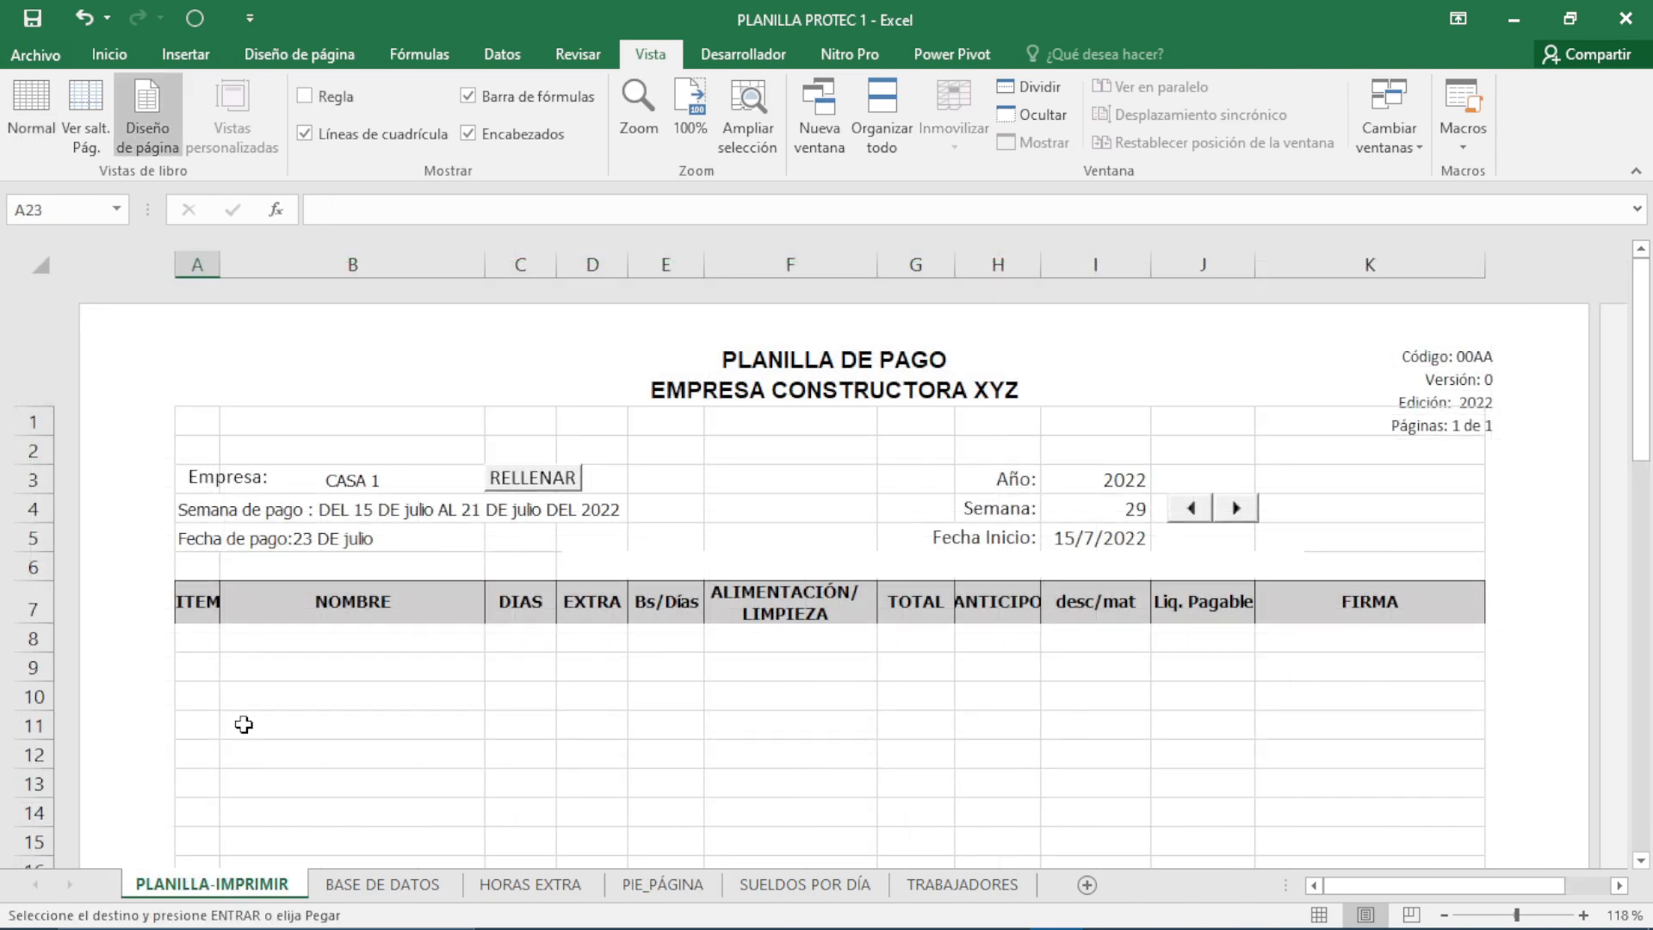
pyautogui.scroll(-3, 232, 740)
pyautogui.hotkey('ctrl', 'v')
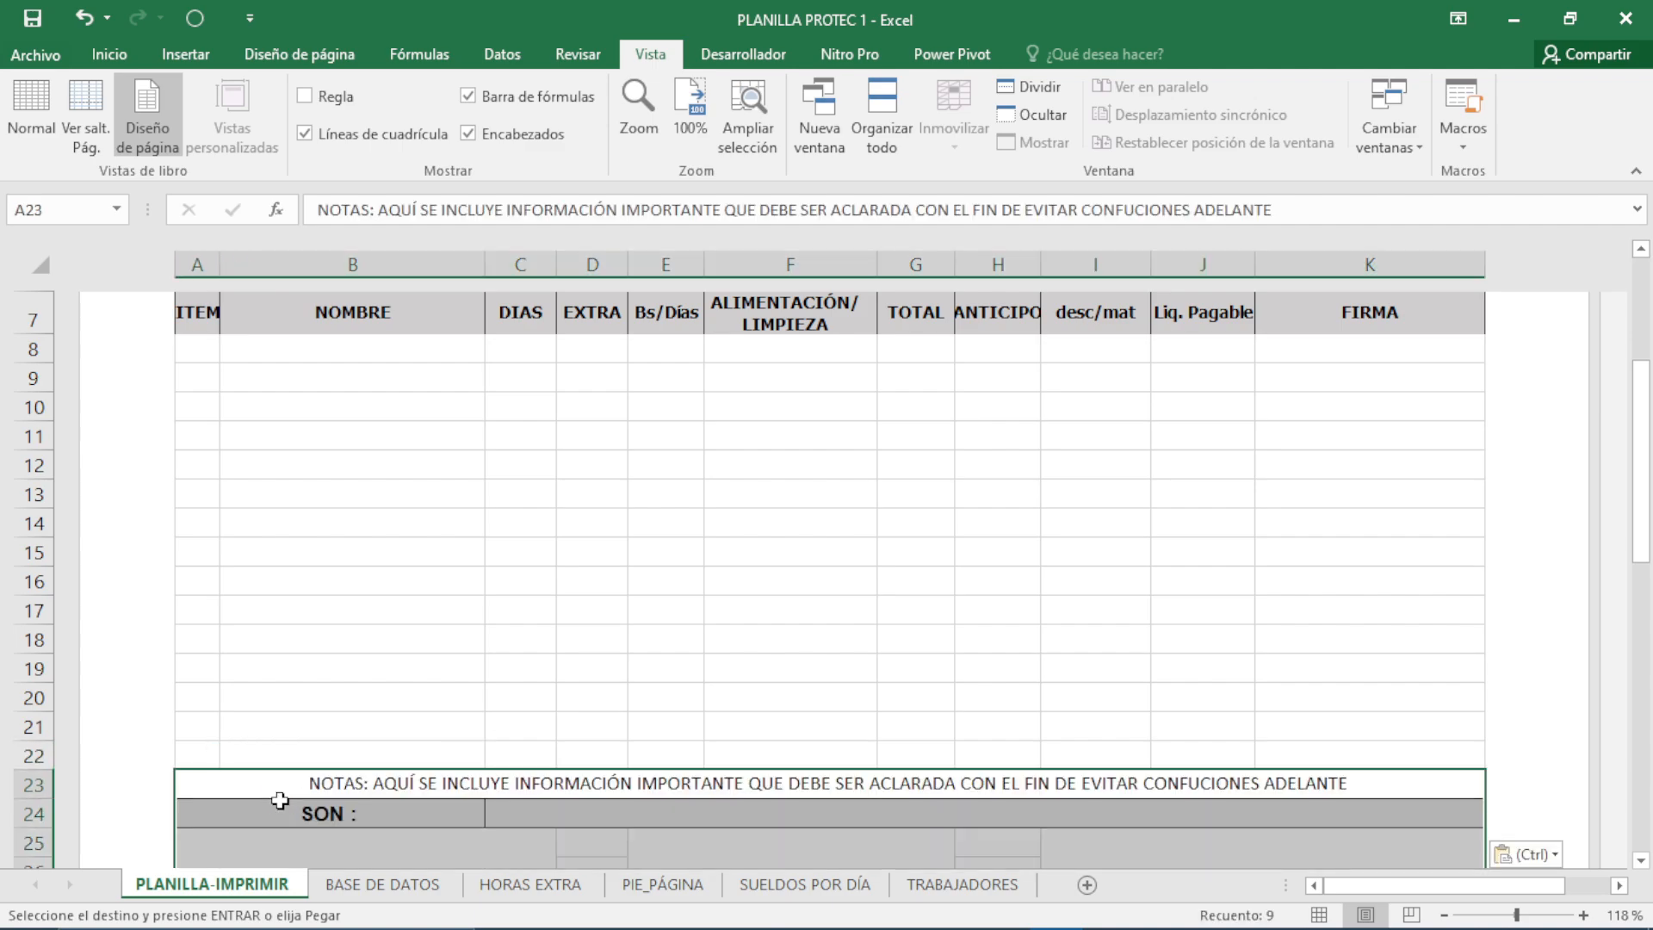
pyautogui.scroll(-1, 669, 656)
# - Undo the footer paste in the PLANILLA-IMPRIMIR sheet and return to its heading
pyautogui.click(664, 539)
pyautogui.hotkey('ctrl', 'z')
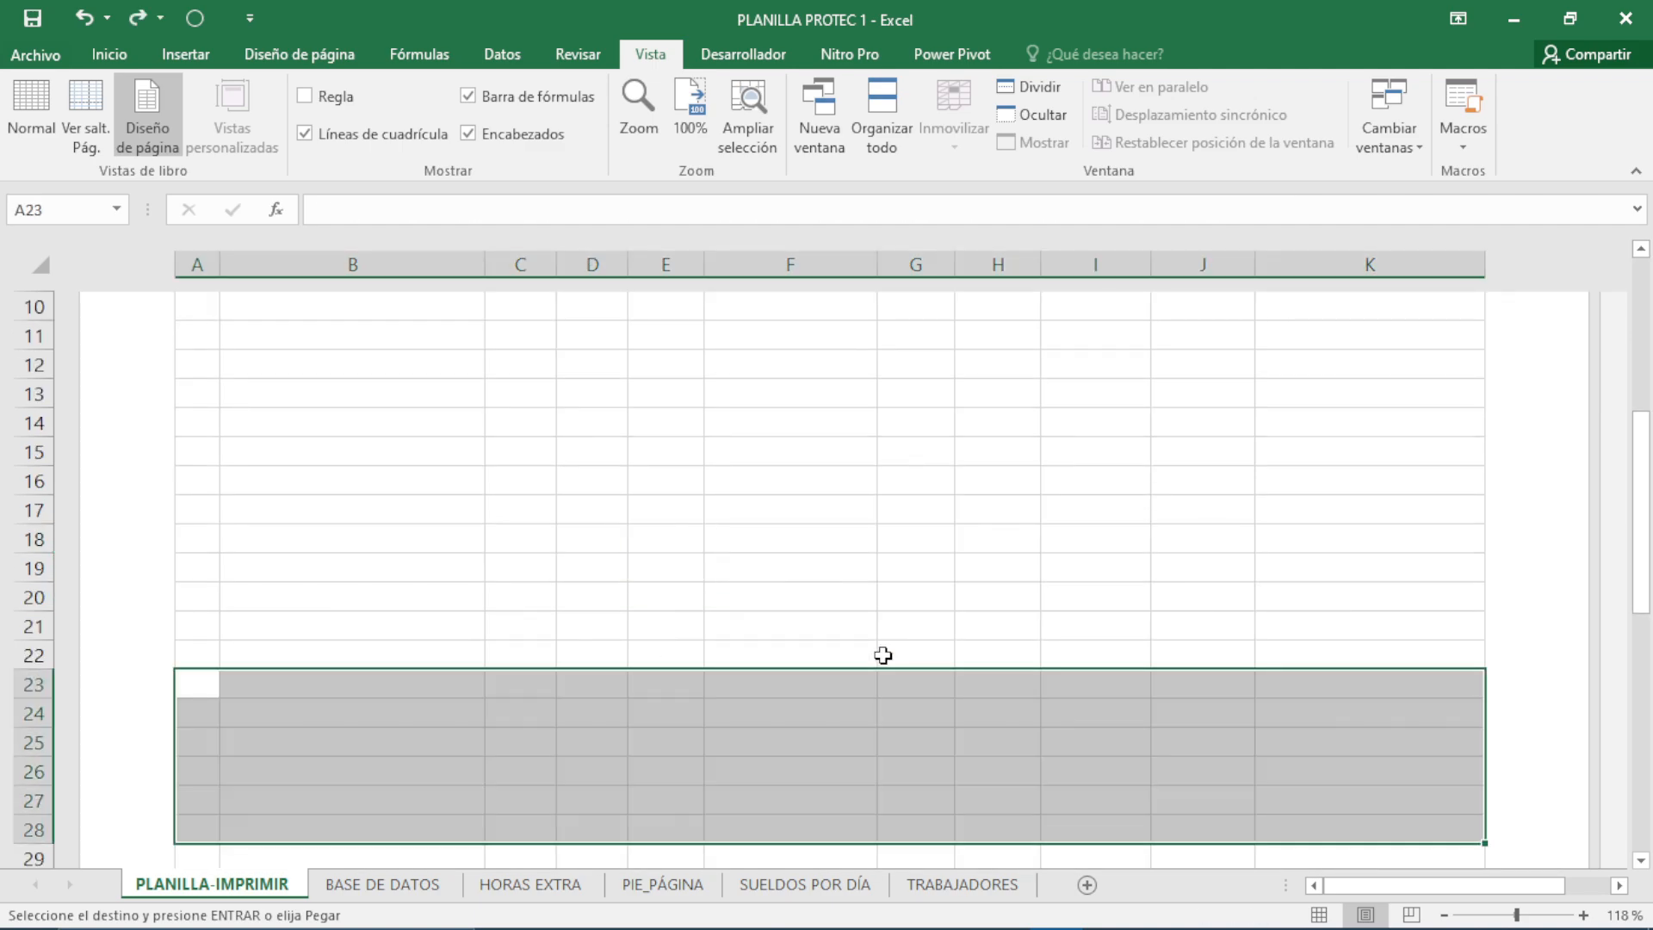
pyautogui.click(600, 560)
pyautogui.scroll(4, 875, 442)
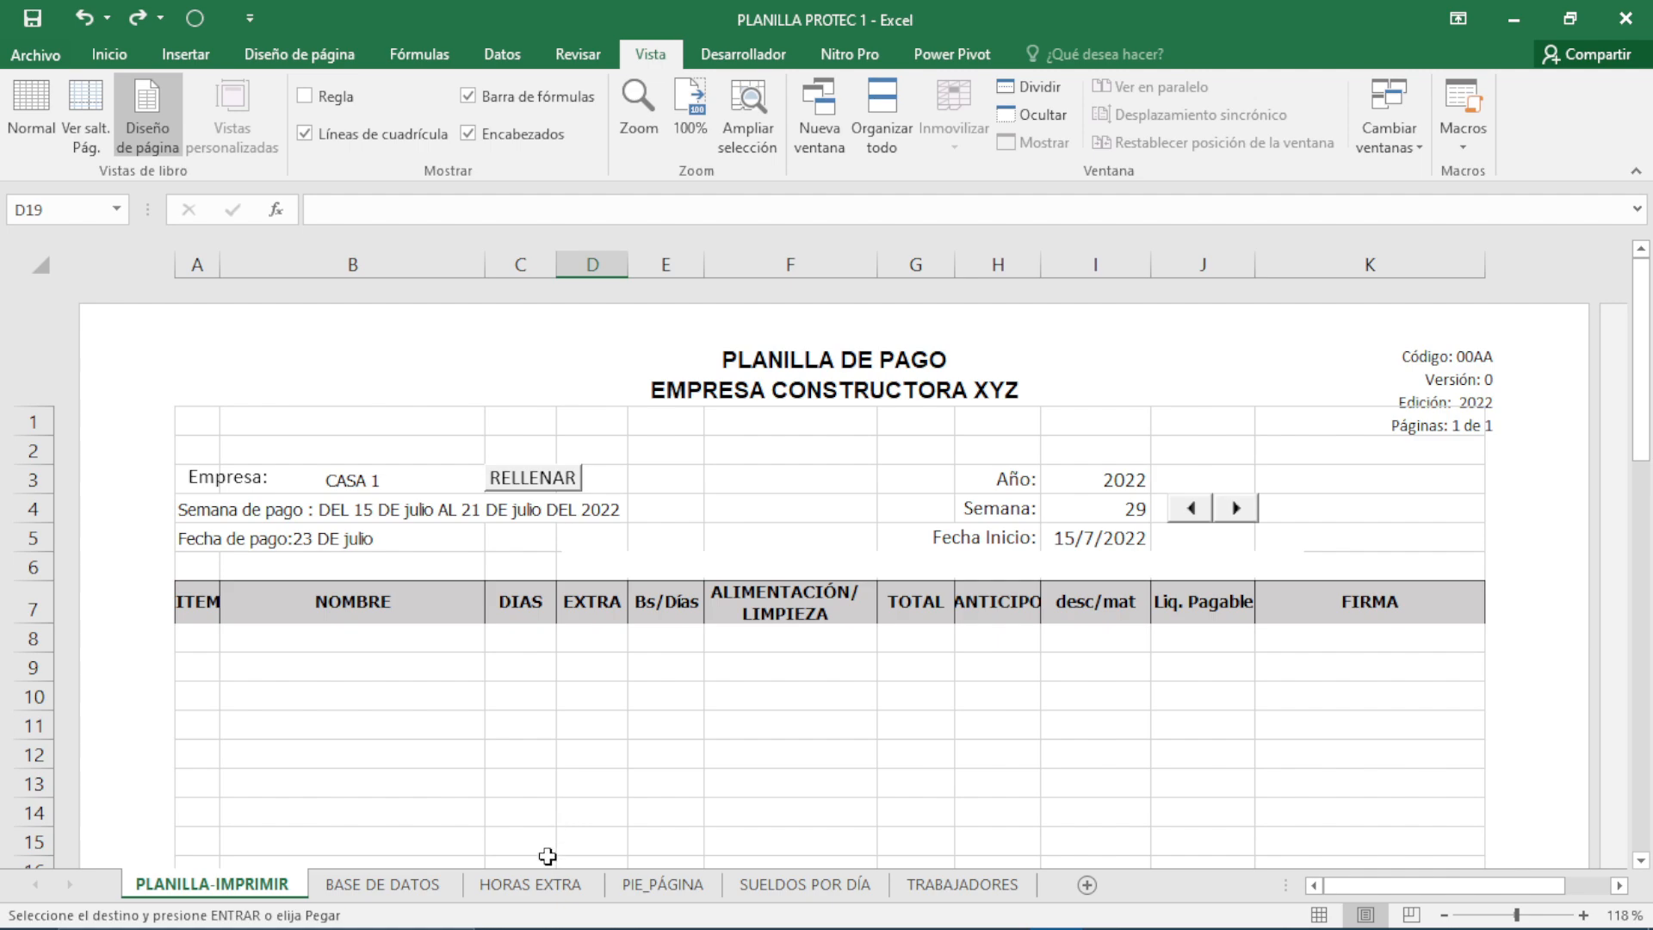
# - Inspect the LETRA formula in the cell beside SON in the PIE_PÁGINA sheet, including the cell it references
pyautogui.click(662, 884)
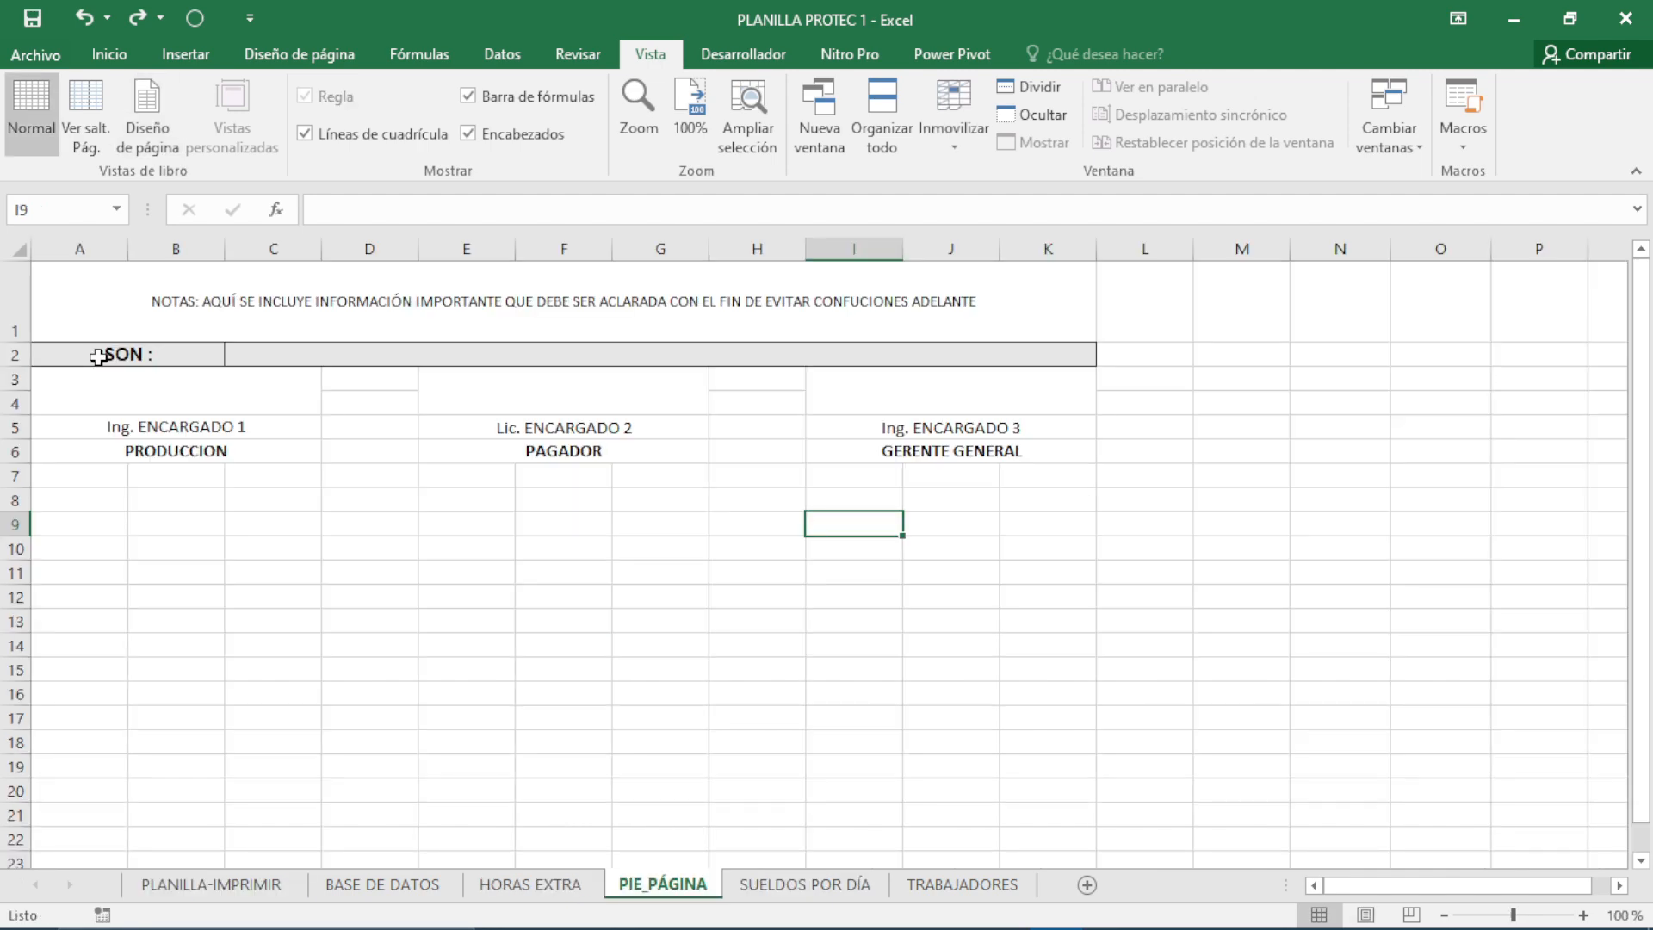
pyautogui.click(413, 357)
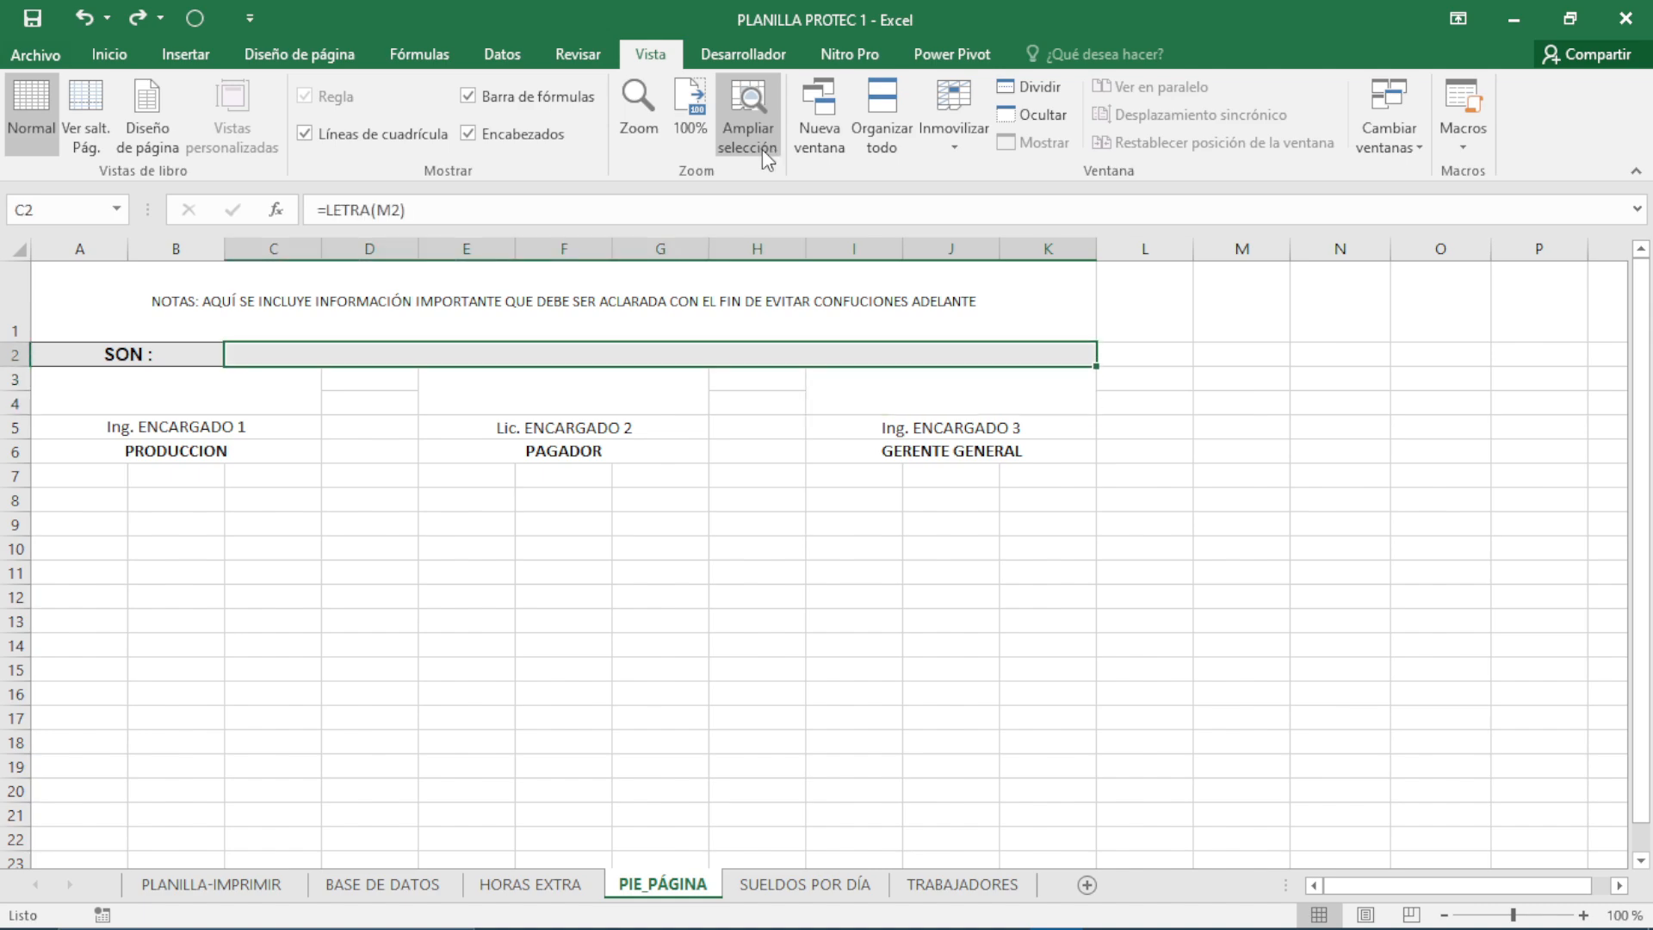
pyautogui.click(419, 210)
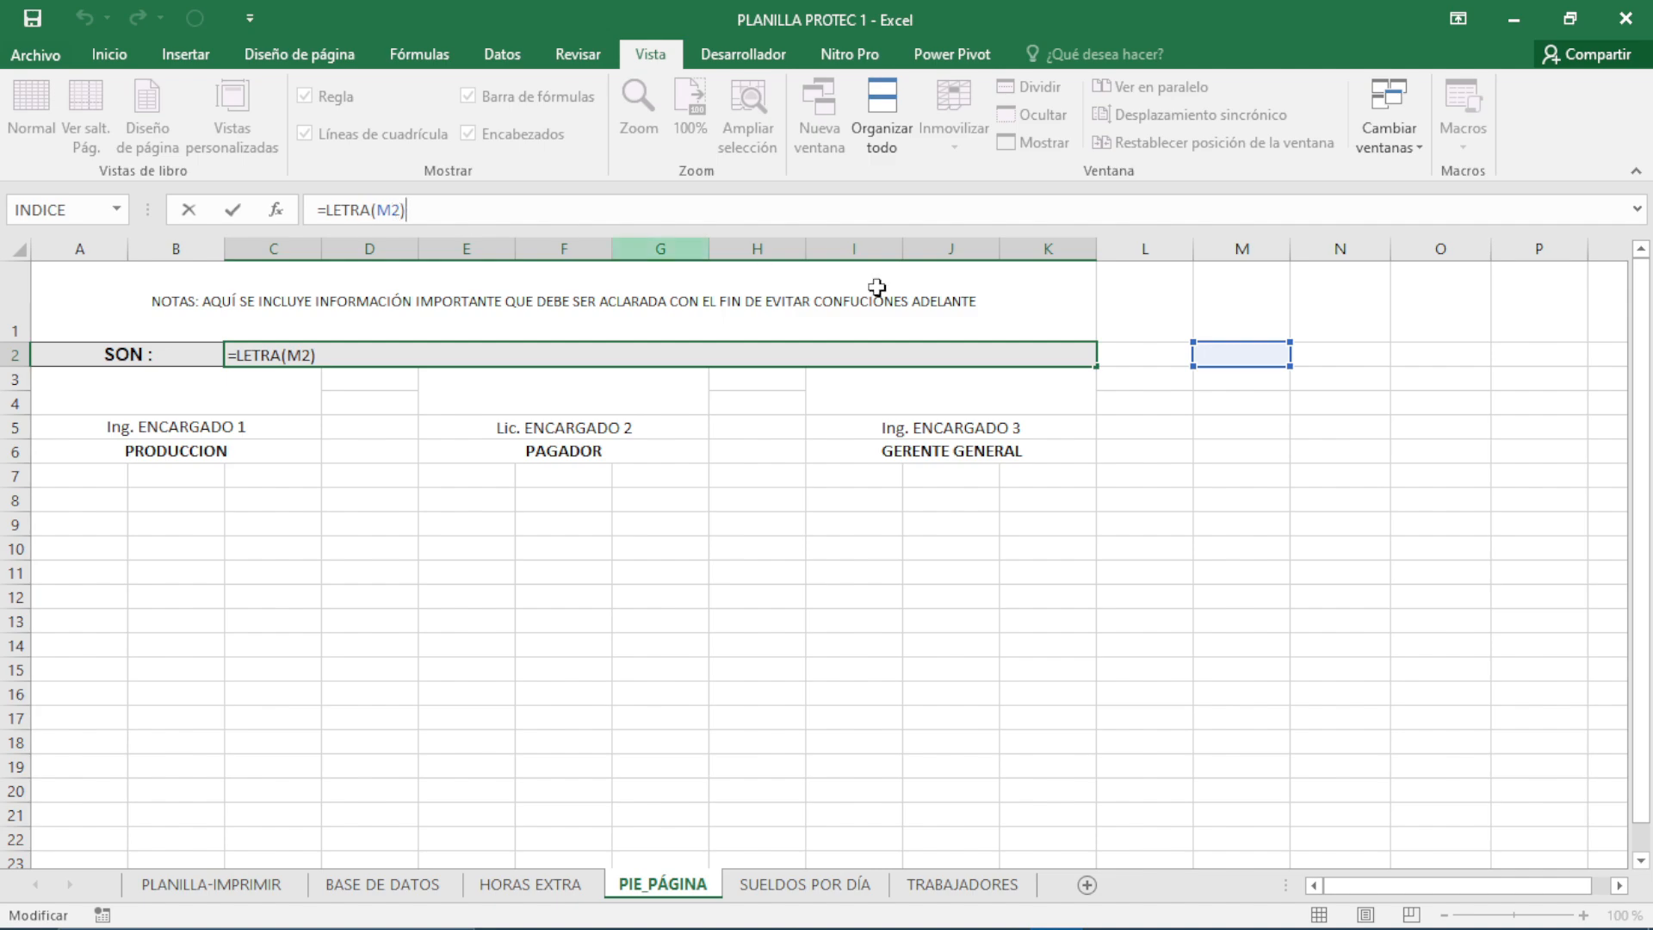
pyautogui.press('Escape')
# - Enter 50 in cell M2 to test the amount-in-words formula
pyautogui.click(1223, 355)
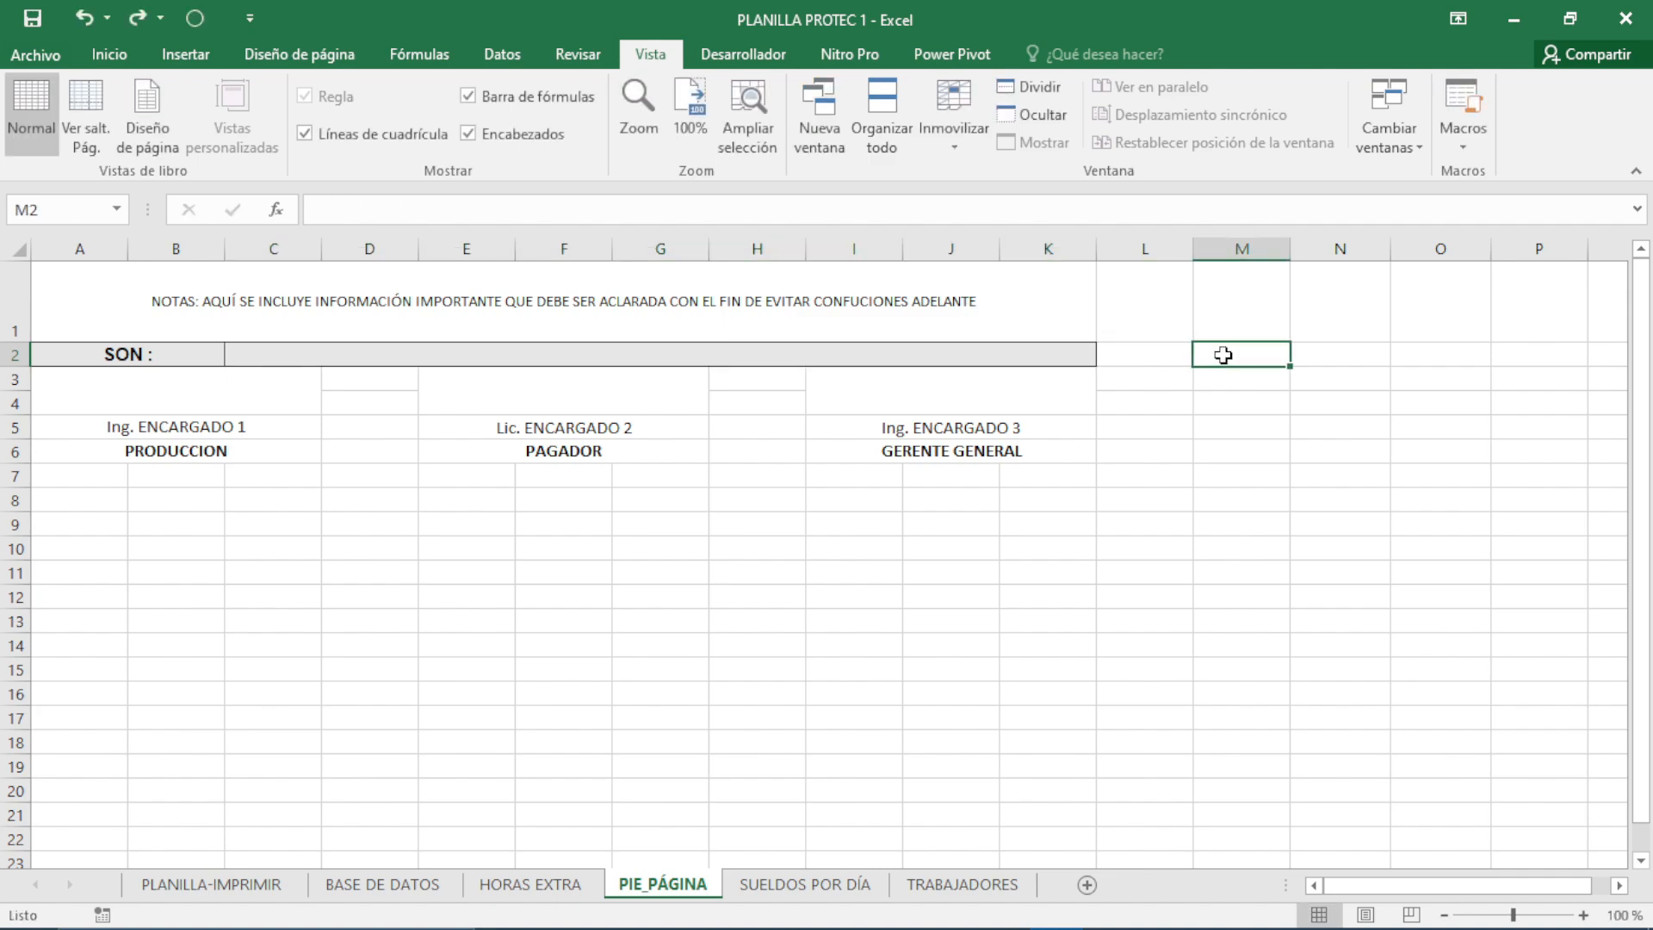
pyautogui.write('50')
pyautogui.press('Tab')
# - Set cell M2 to 18576,98 to test the amount in words with thousands and decimals
pyautogui.click(1223, 354)
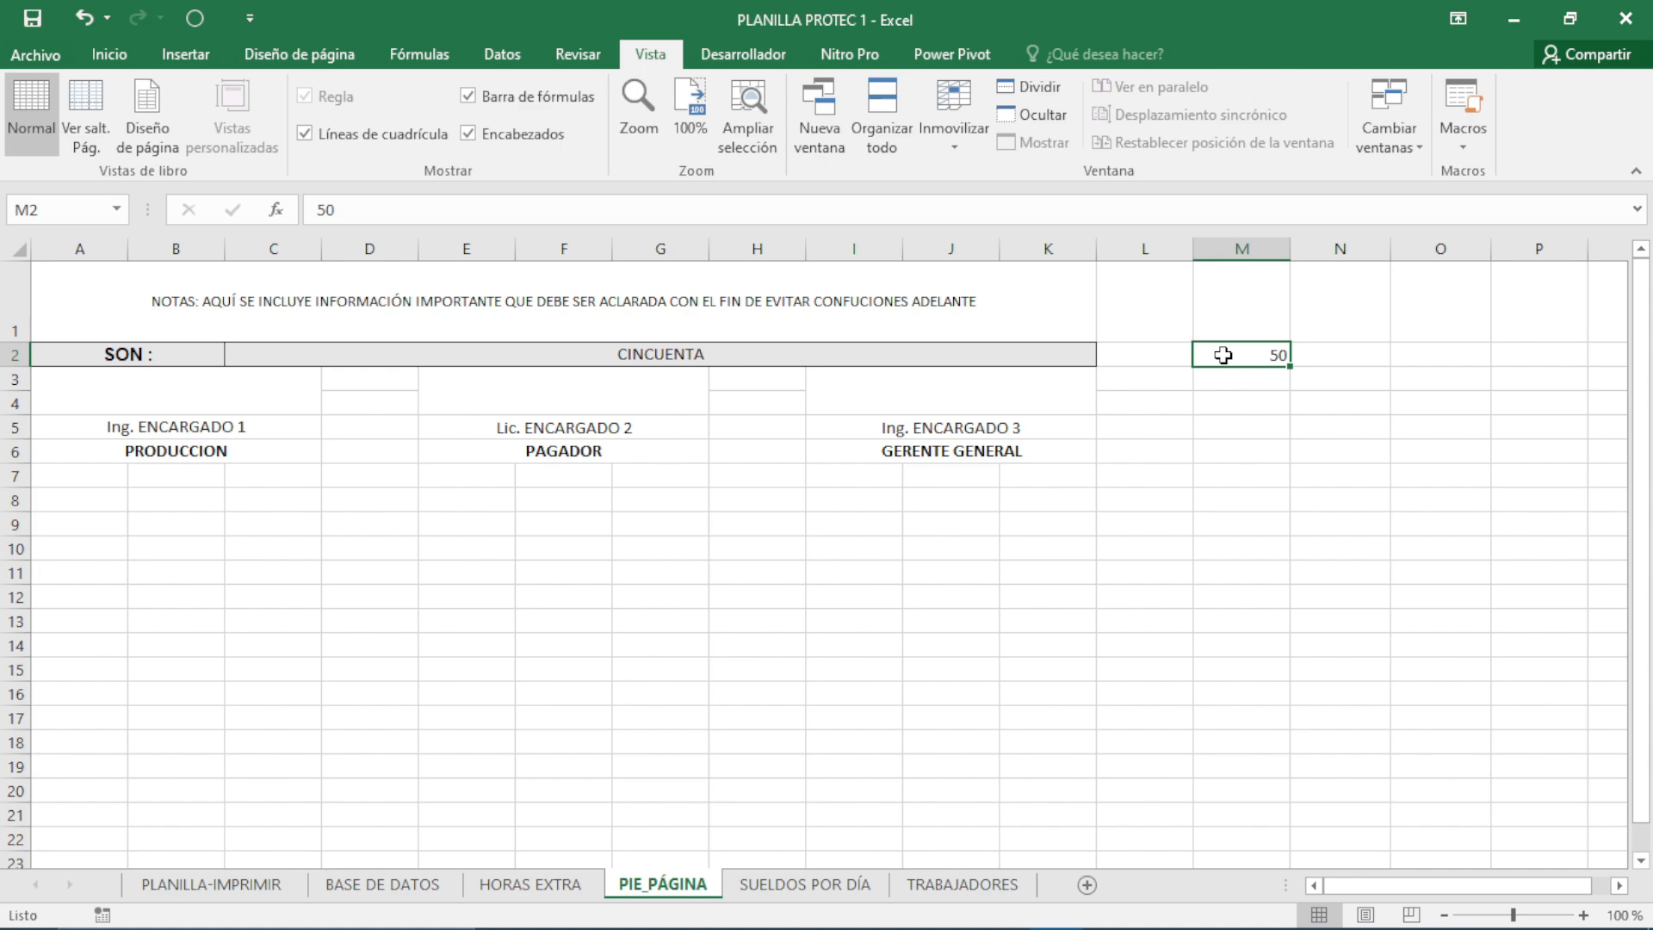
pyautogui.write('18576,98')
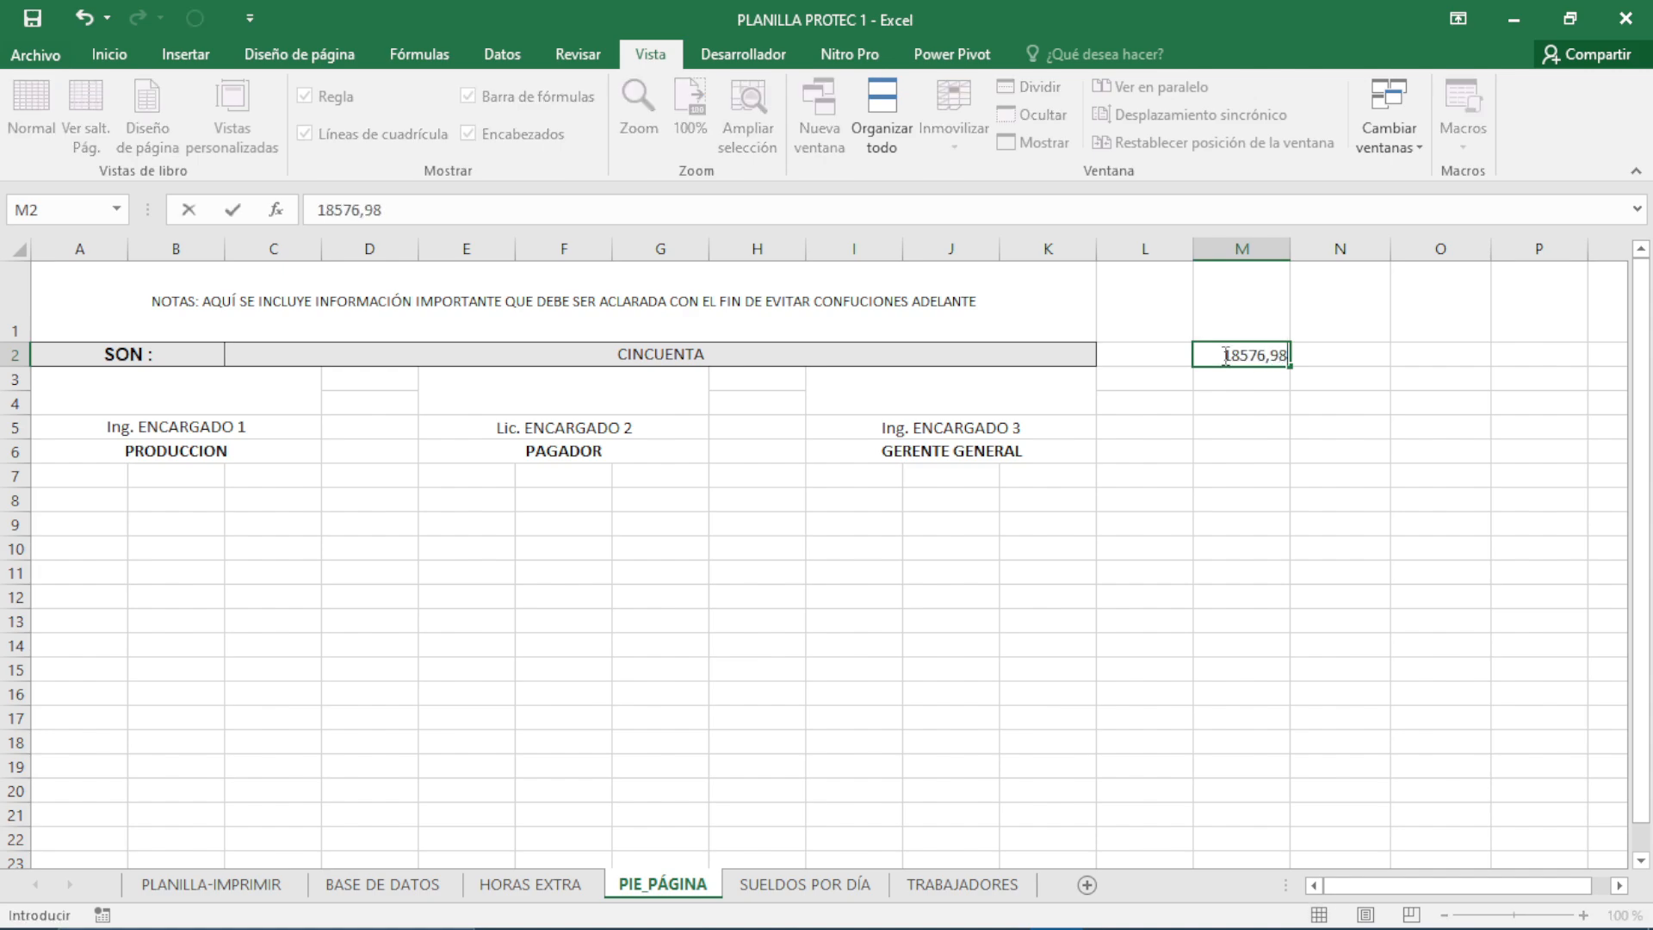
pyautogui.press('Return')
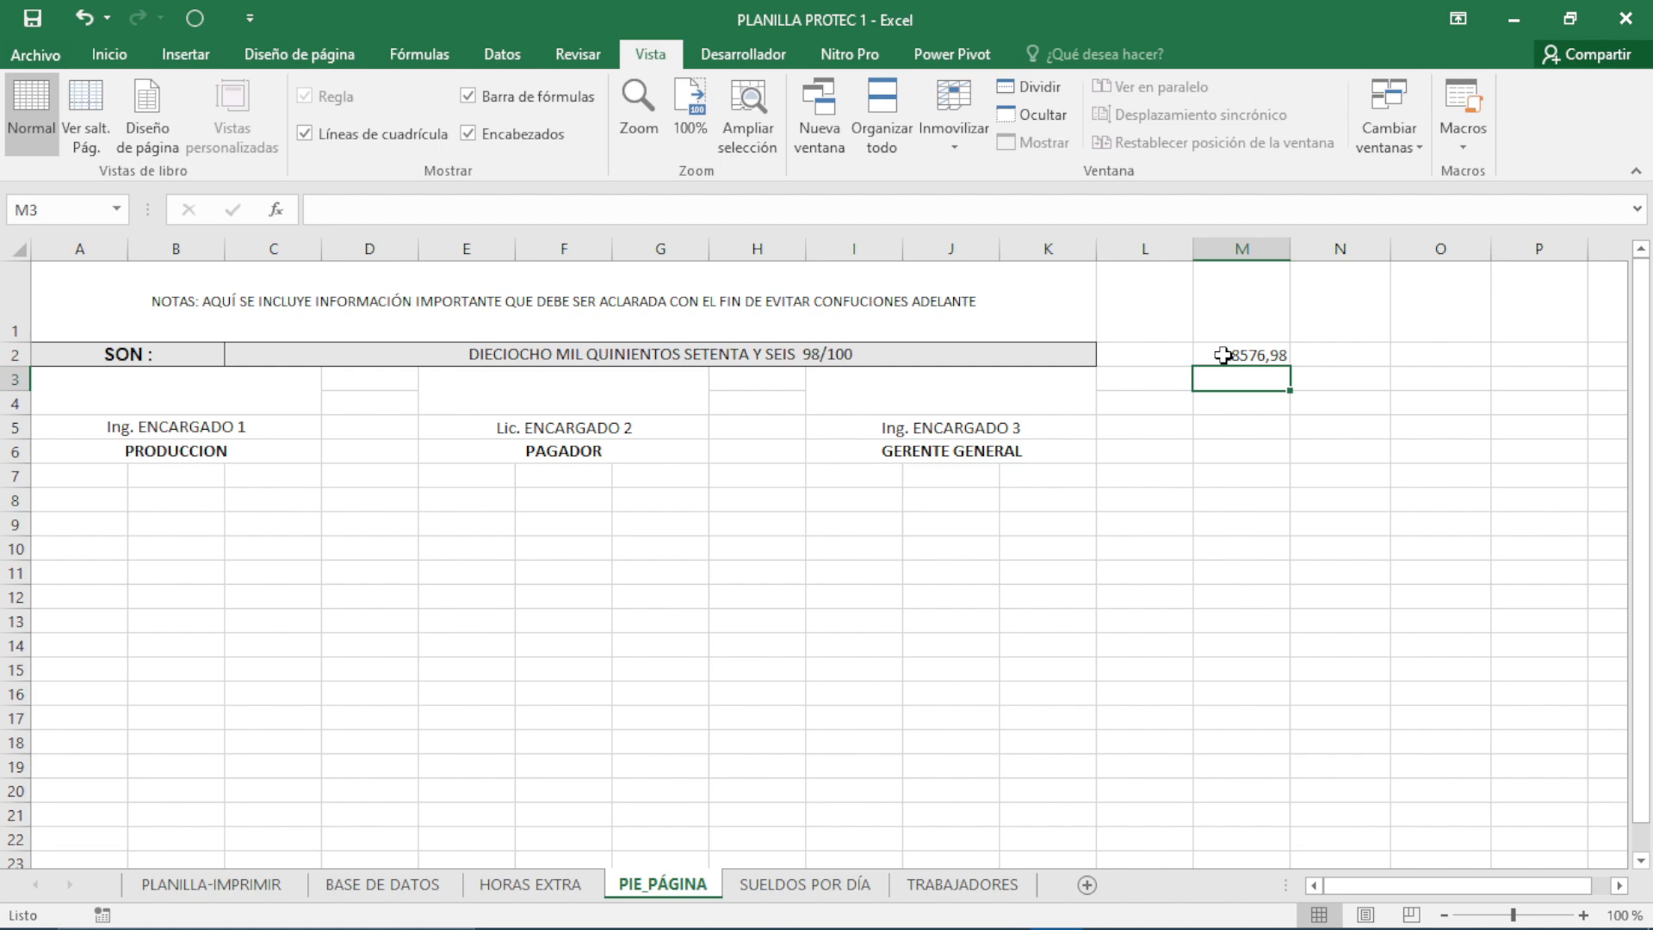
pyautogui.click(1223, 354)
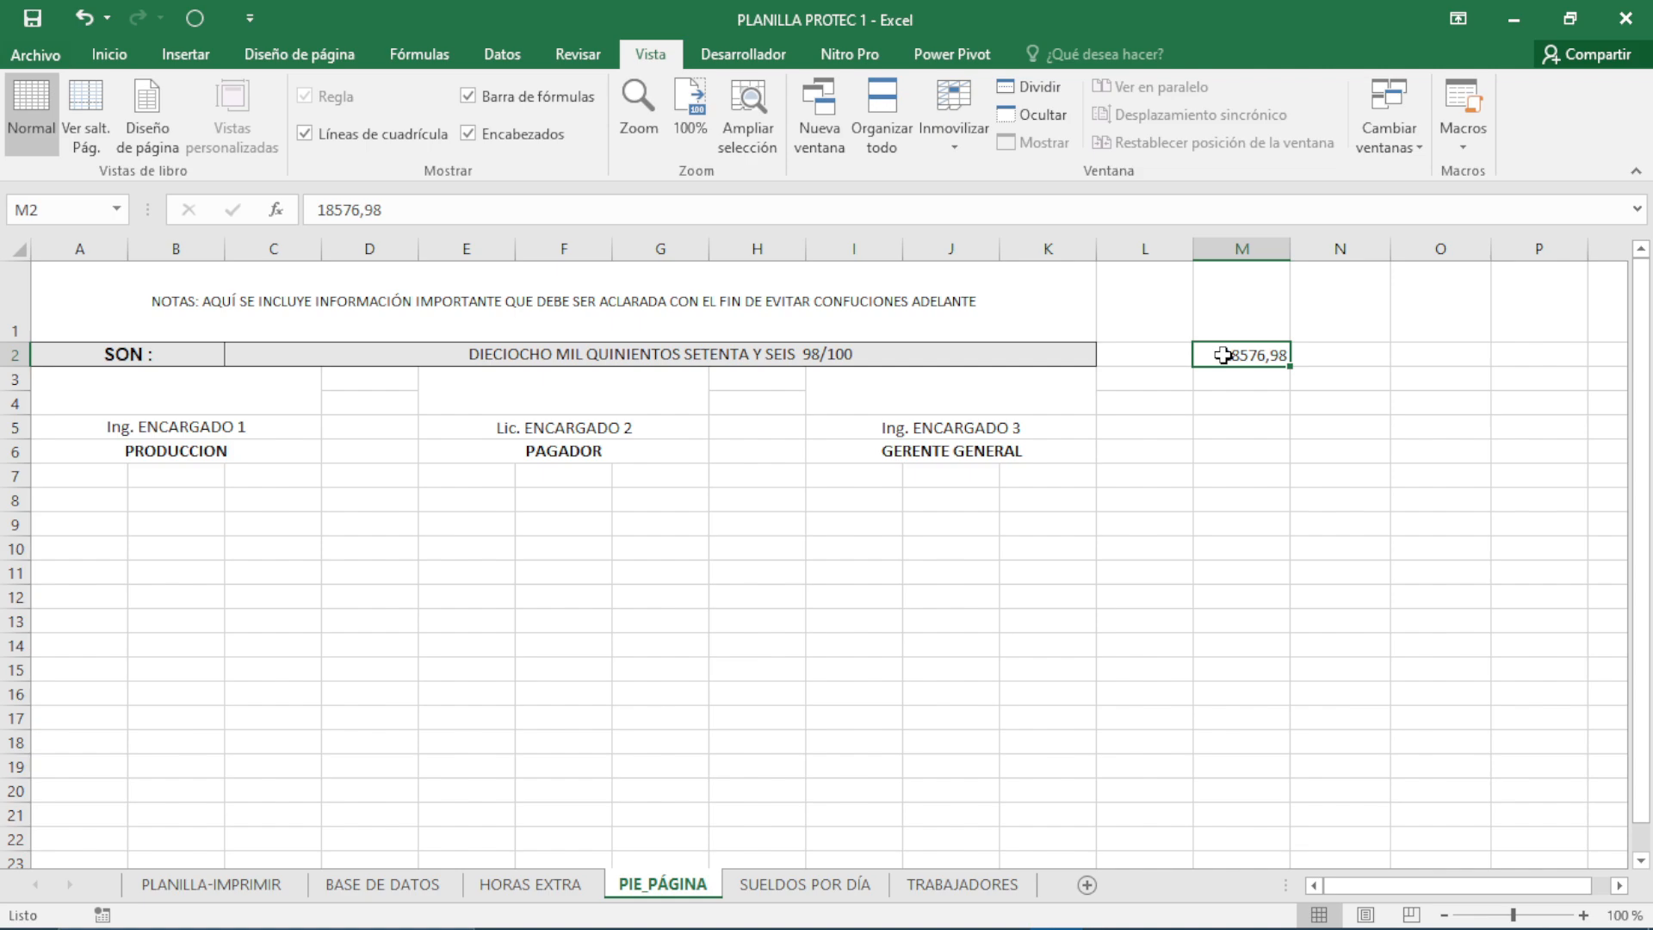
pyautogui.click(660, 669)
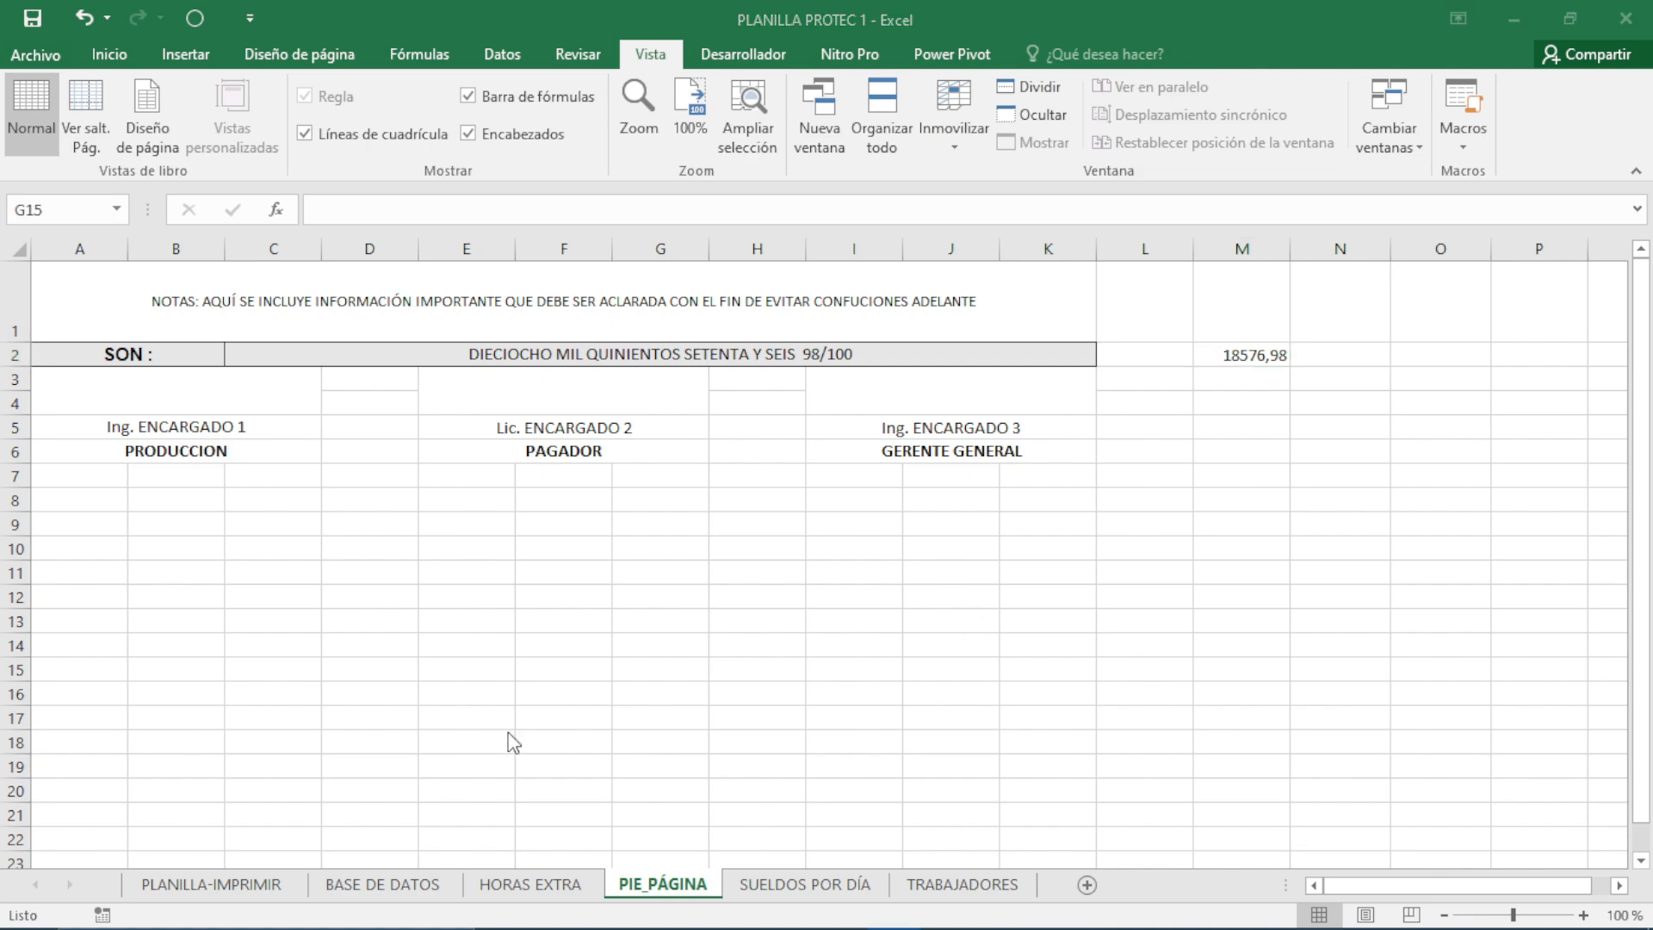
# - Examine the NOMBRE, SUCURSAL, SEMANA and start and end date columns in the BASE DE DATOS sheet
pyautogui.click(375, 886)
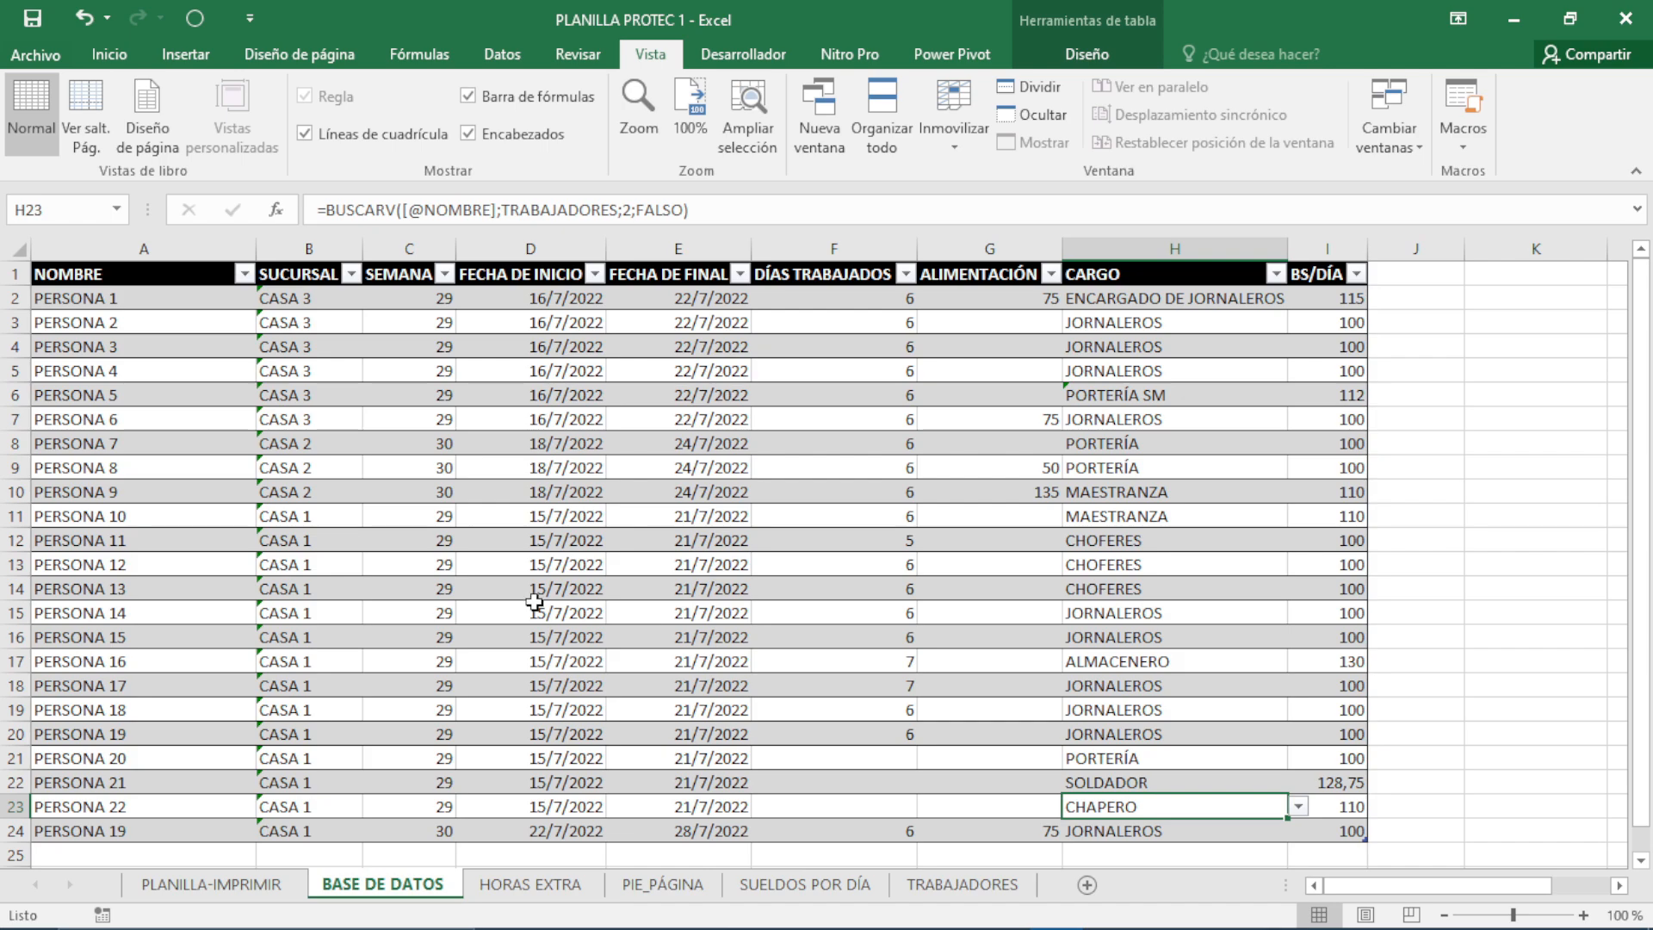
pyautogui.click(129, 419)
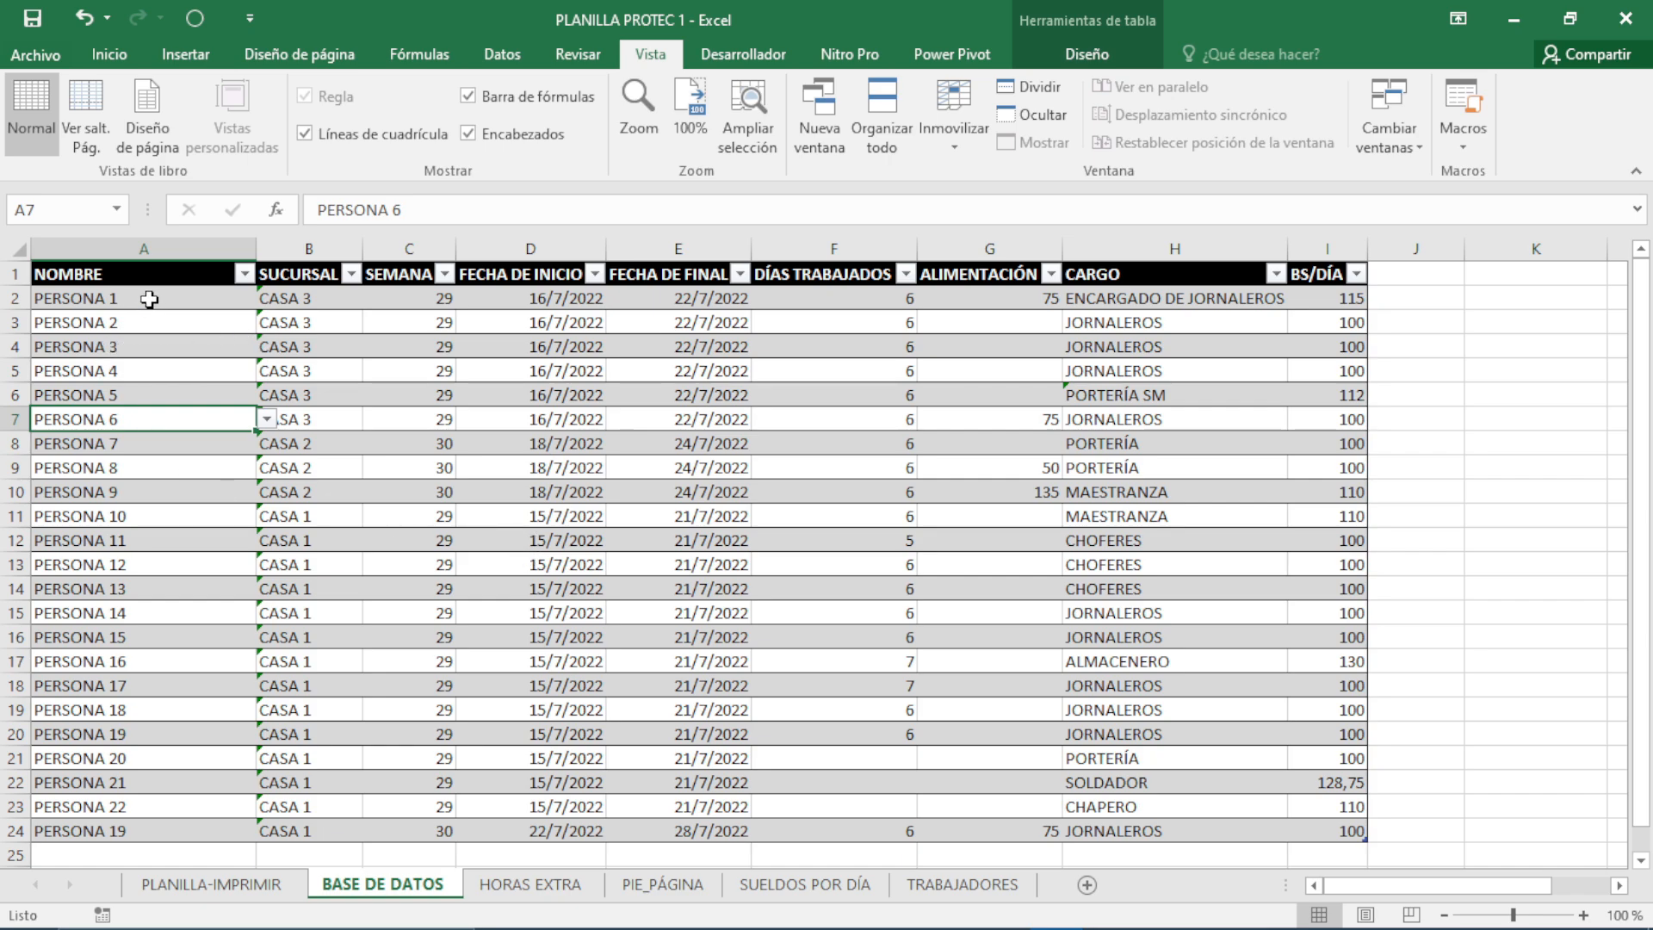
pyautogui.moveTo(150, 299); pyautogui.dragTo(160, 492)
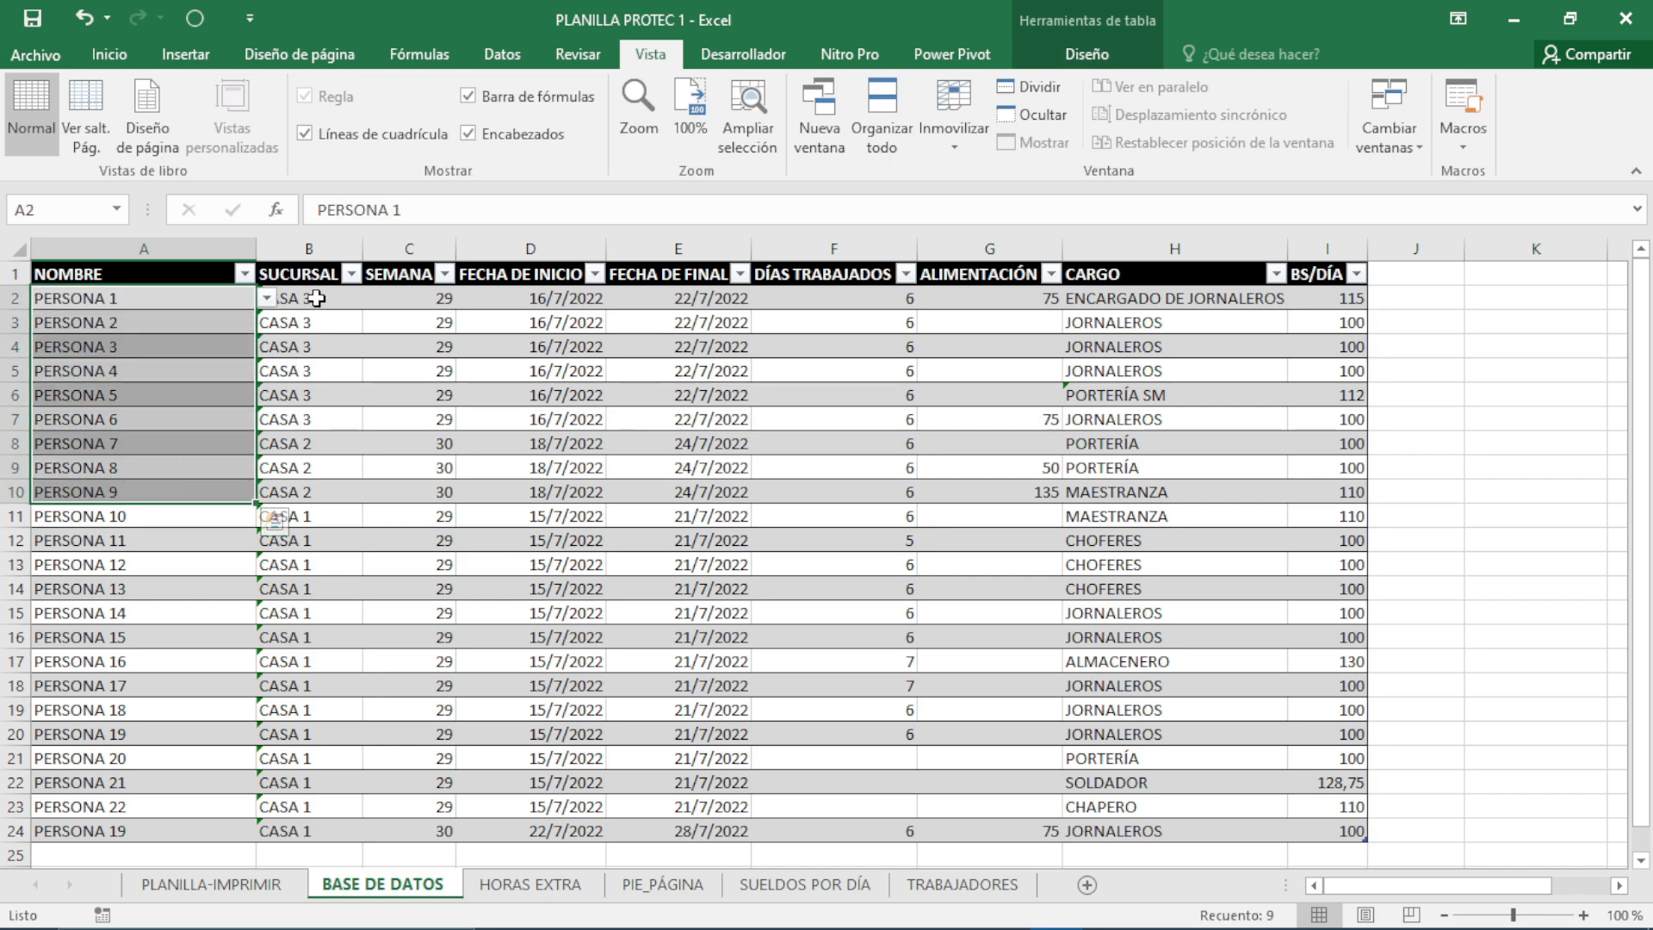
pyautogui.moveTo(317, 298); pyautogui.dragTo(337, 826)
pyautogui.moveTo(426, 301); pyautogui.dragTo(634, 789)
pyautogui.moveTo(629, 539); pyautogui.dragTo(628, 682)
pyautogui.click(619, 686)
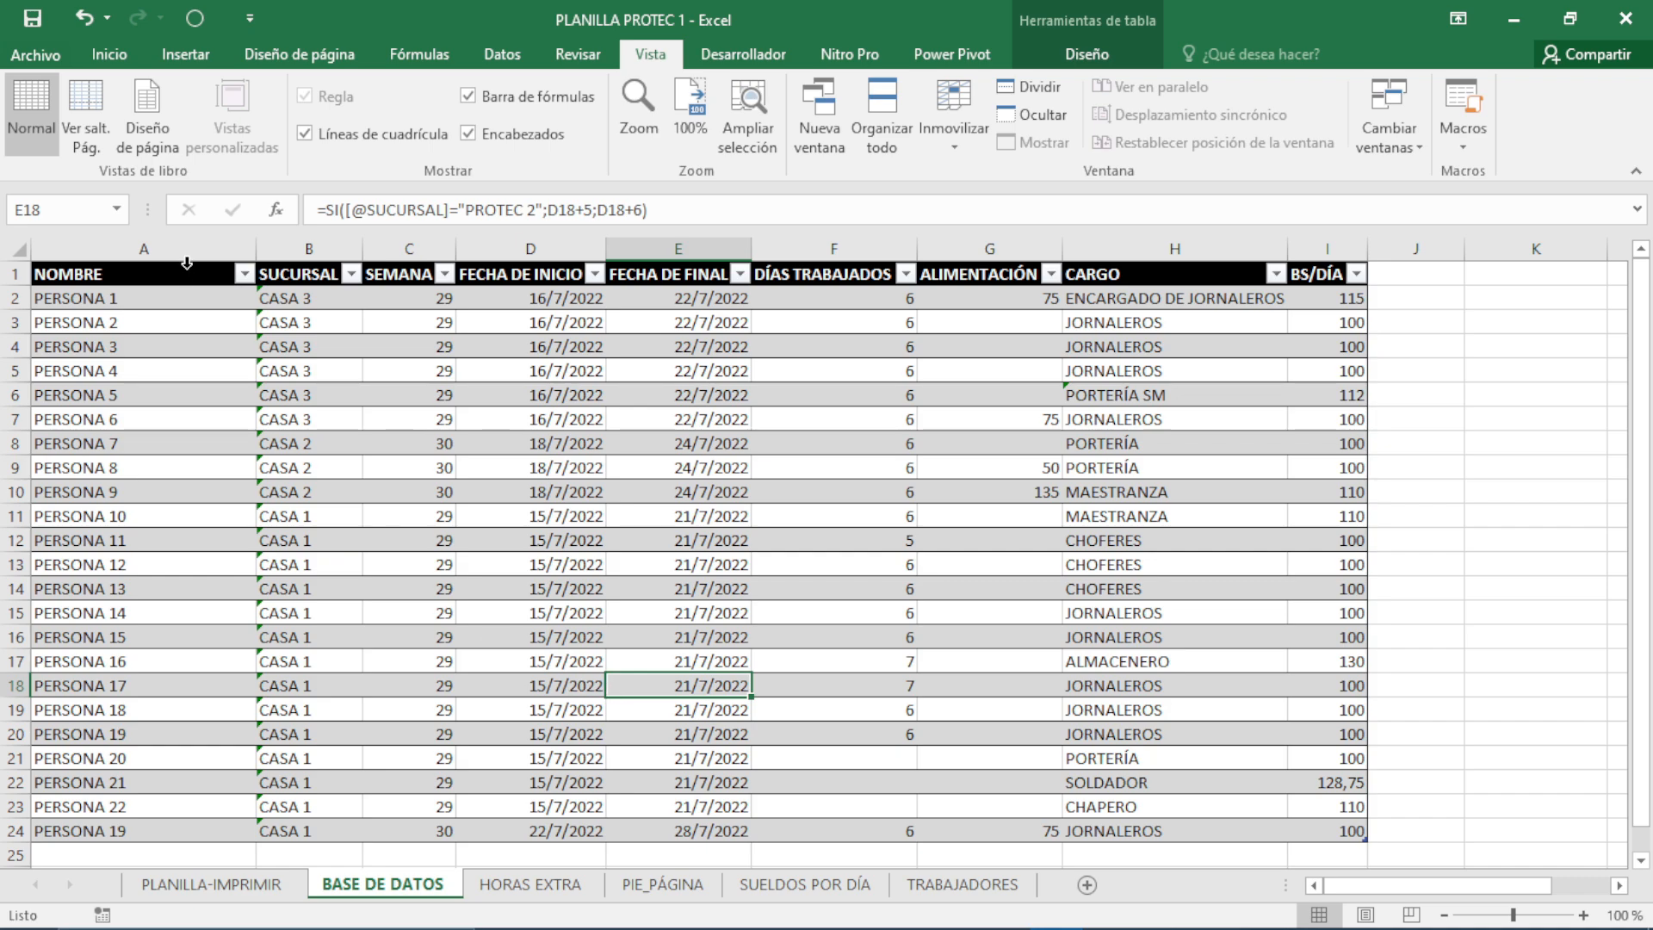
# - Add a new record for PERSONA 14 in row 25, directly below the last row of the table
pyautogui.click(175, 848)
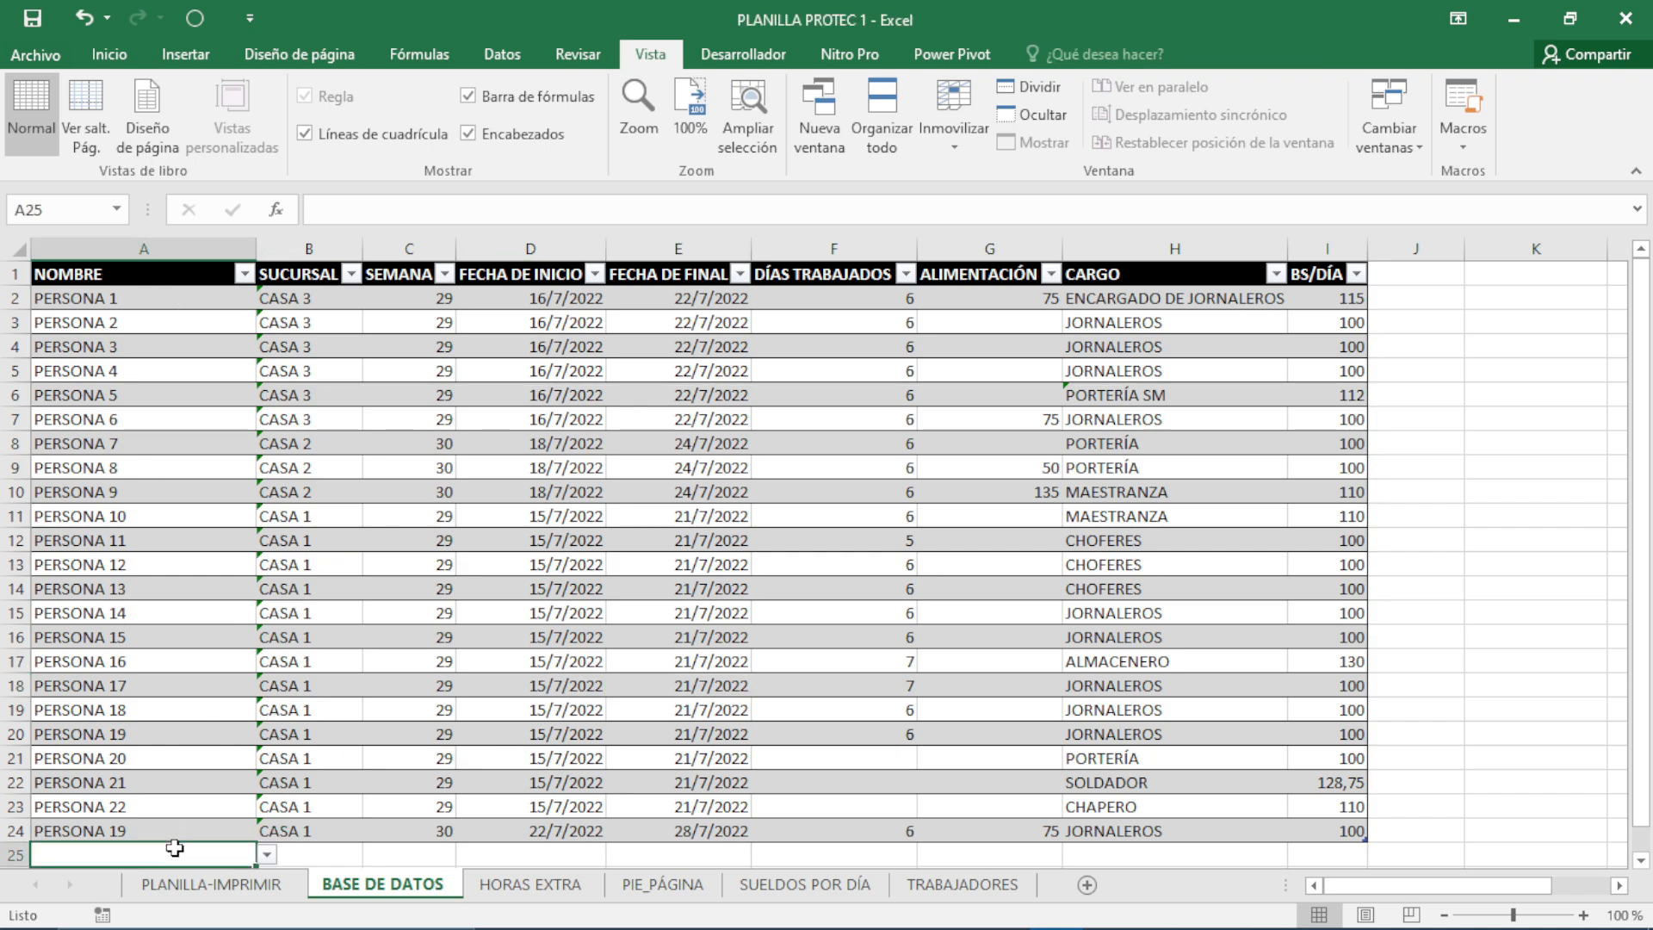
pyautogui.click(193, 826)
pyautogui.click(195, 822)
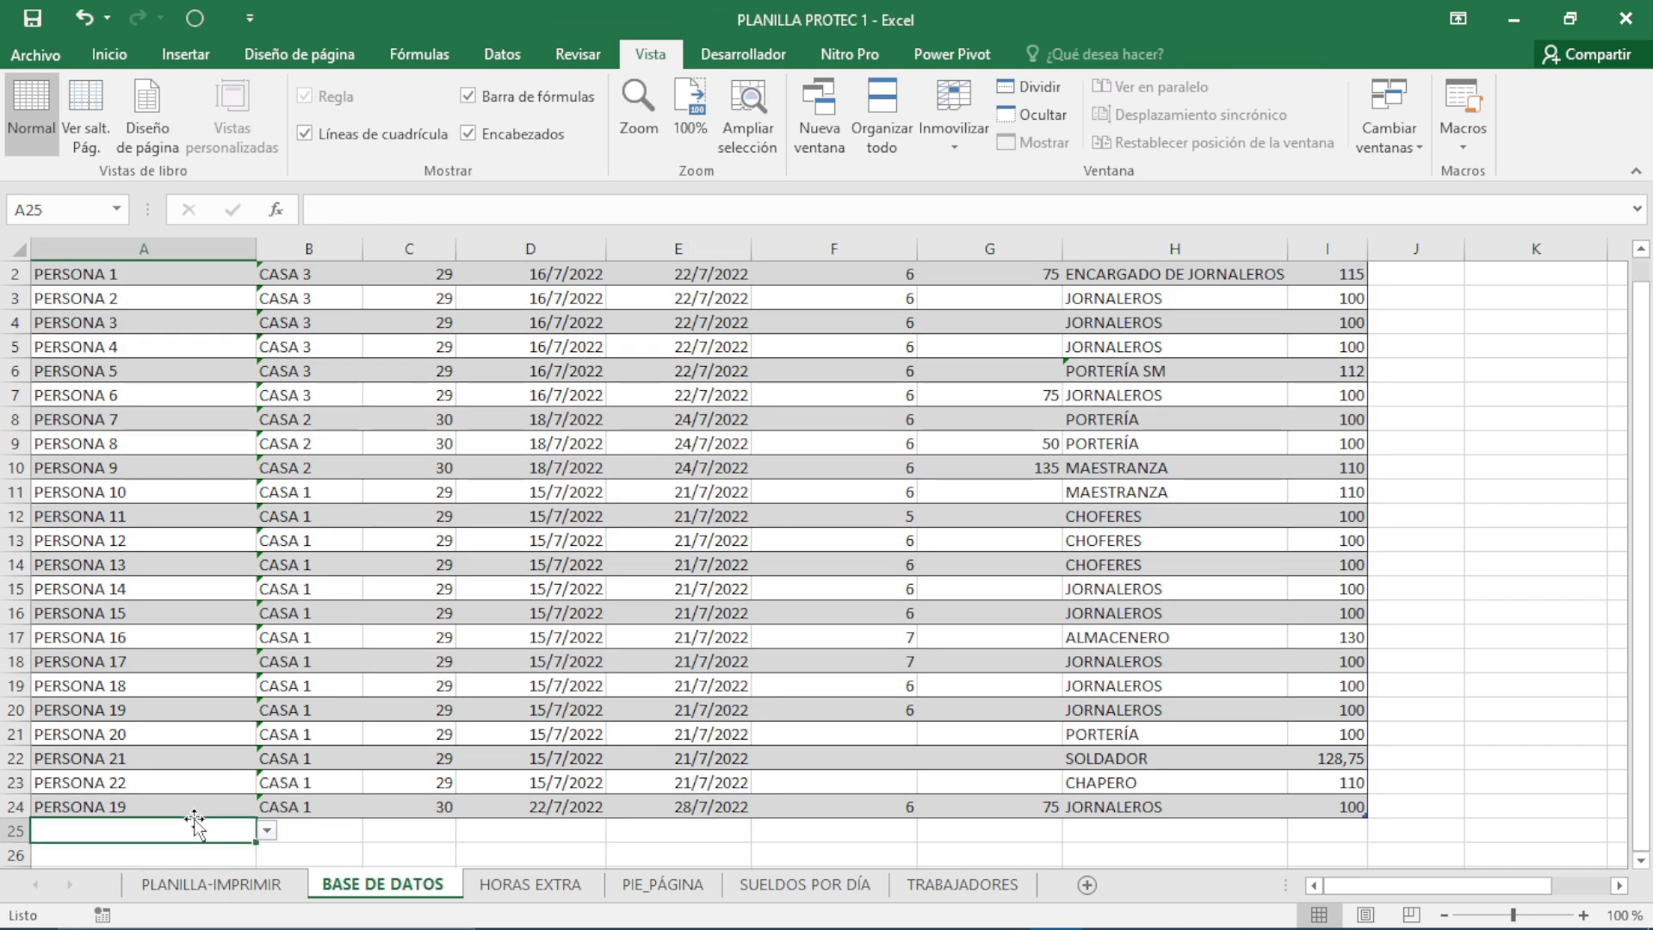
pyautogui.write('PER')
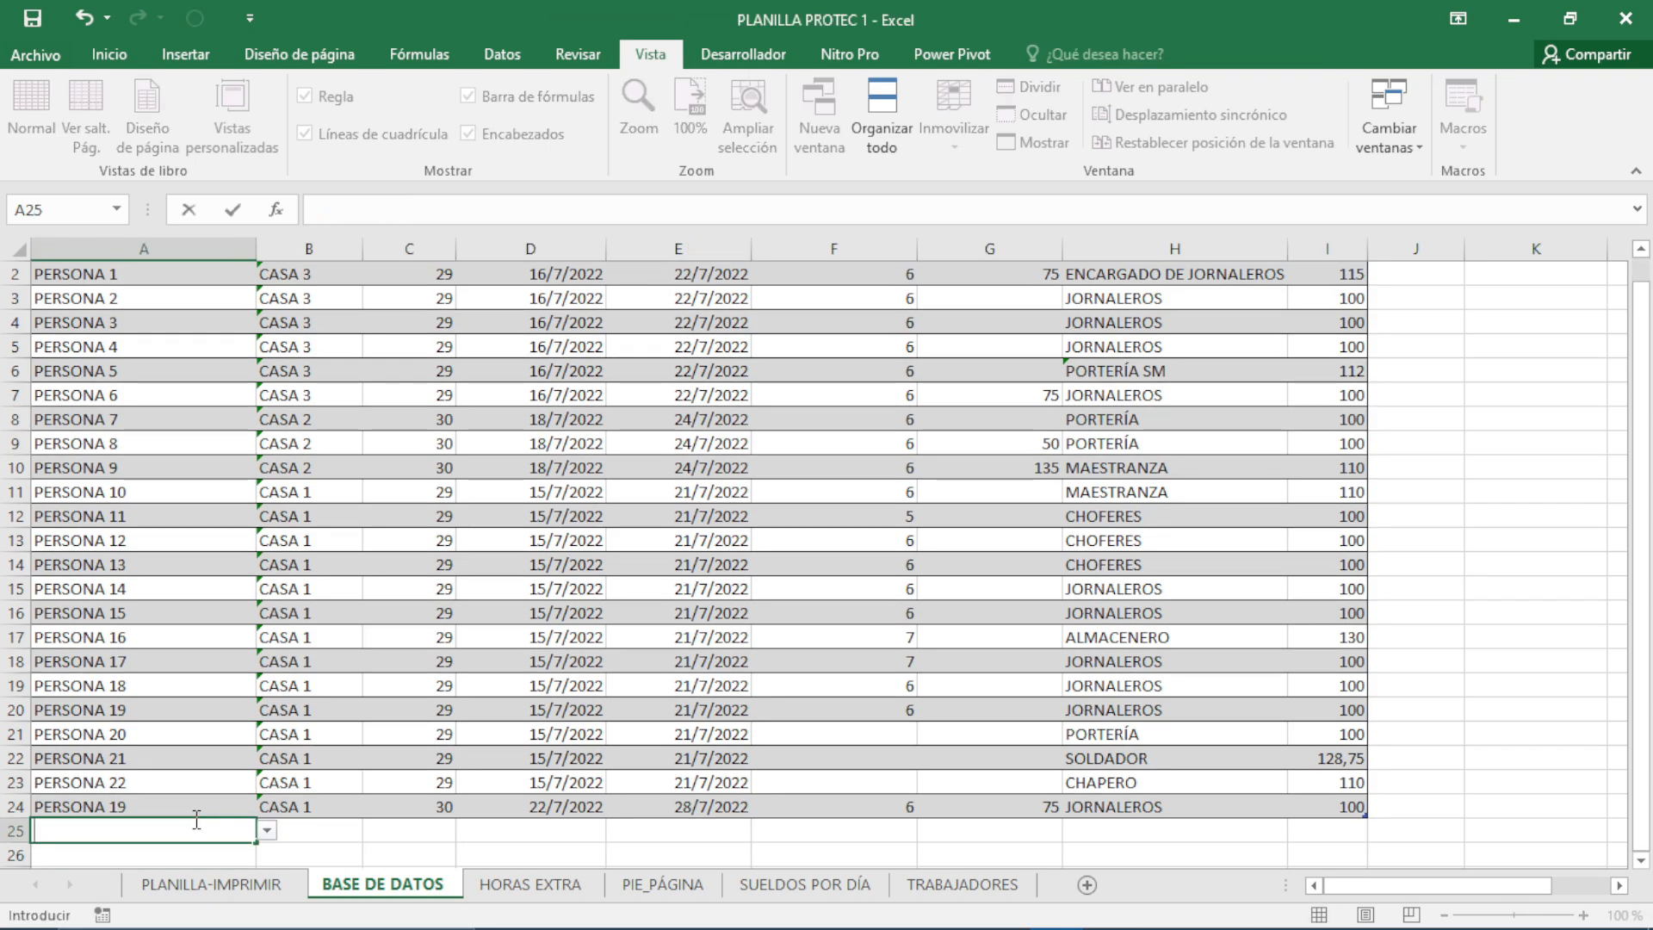
pyautogui.write('SONA ')
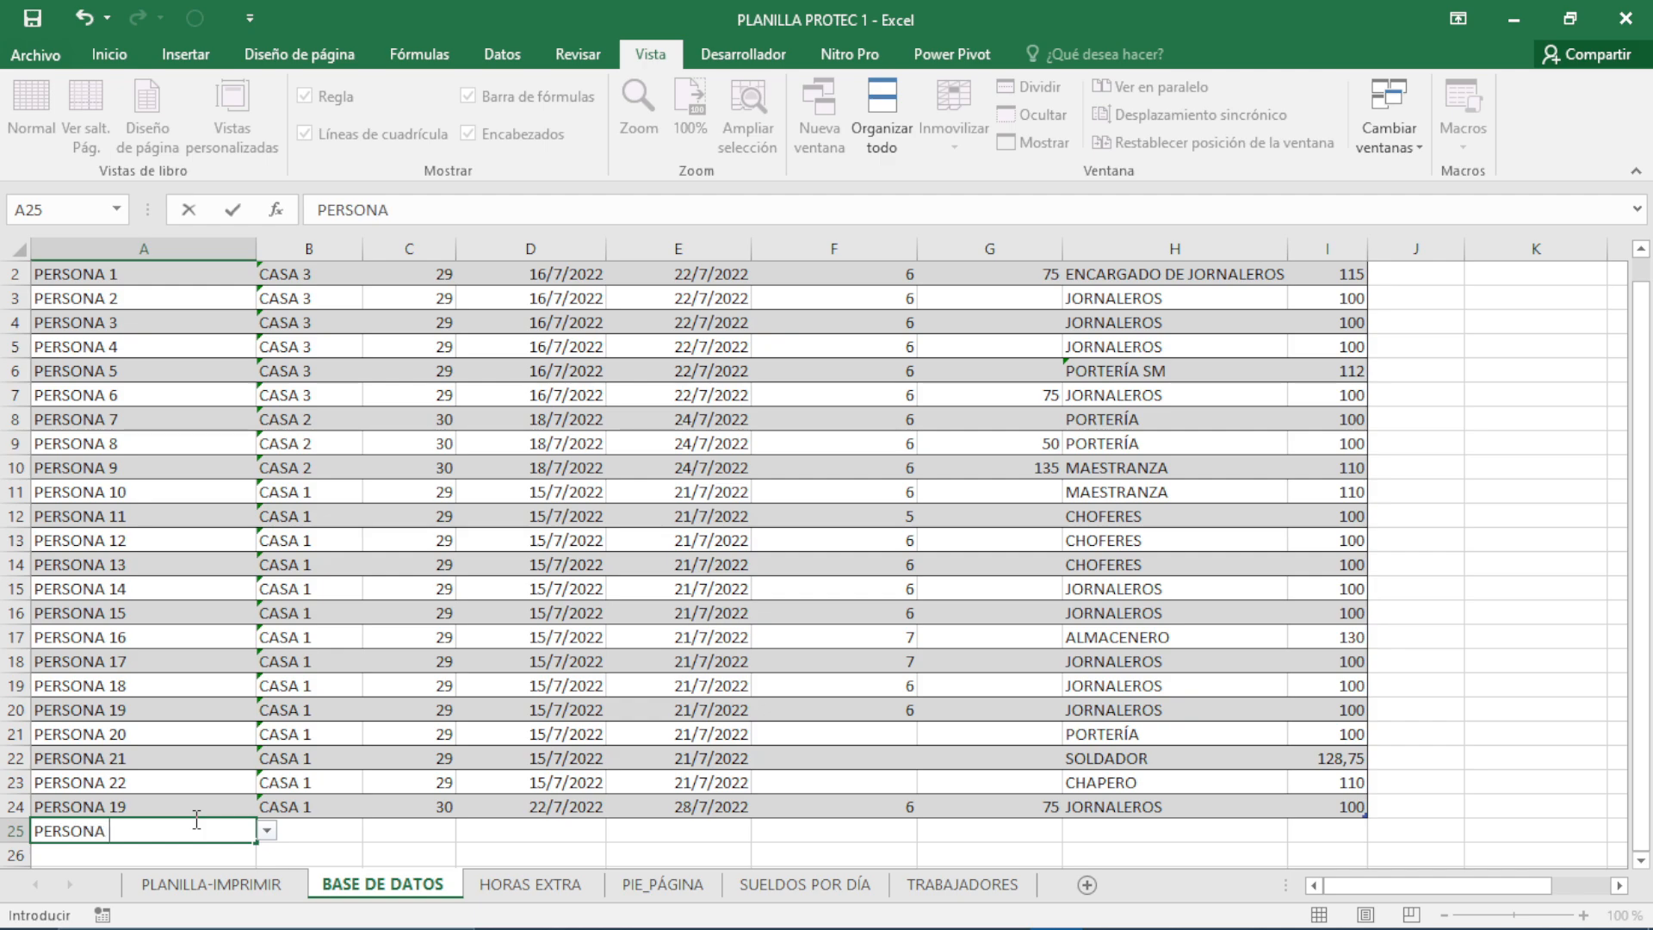
pyautogui.write('14')
pyautogui.press('Tab')
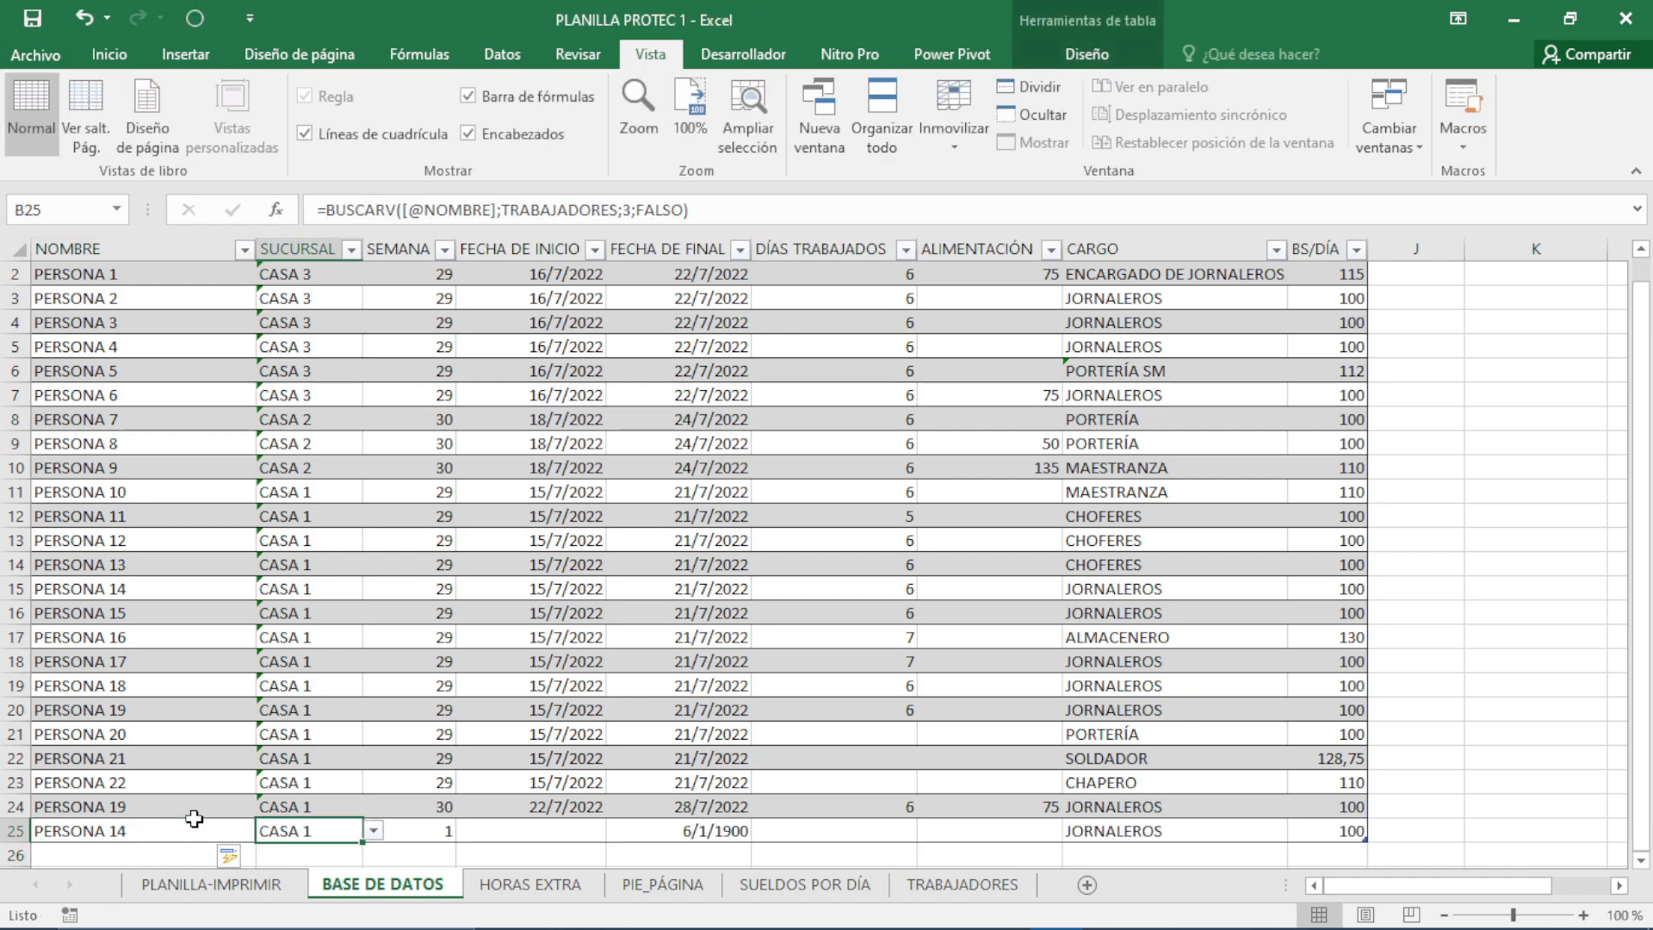
# - Set the FECHA DE INICIO of the PERSONA 14 record in row 25 to 22/7/2022
pyautogui.press('Tab')
pyautogui.press('Tab')
pyautogui.write('22')
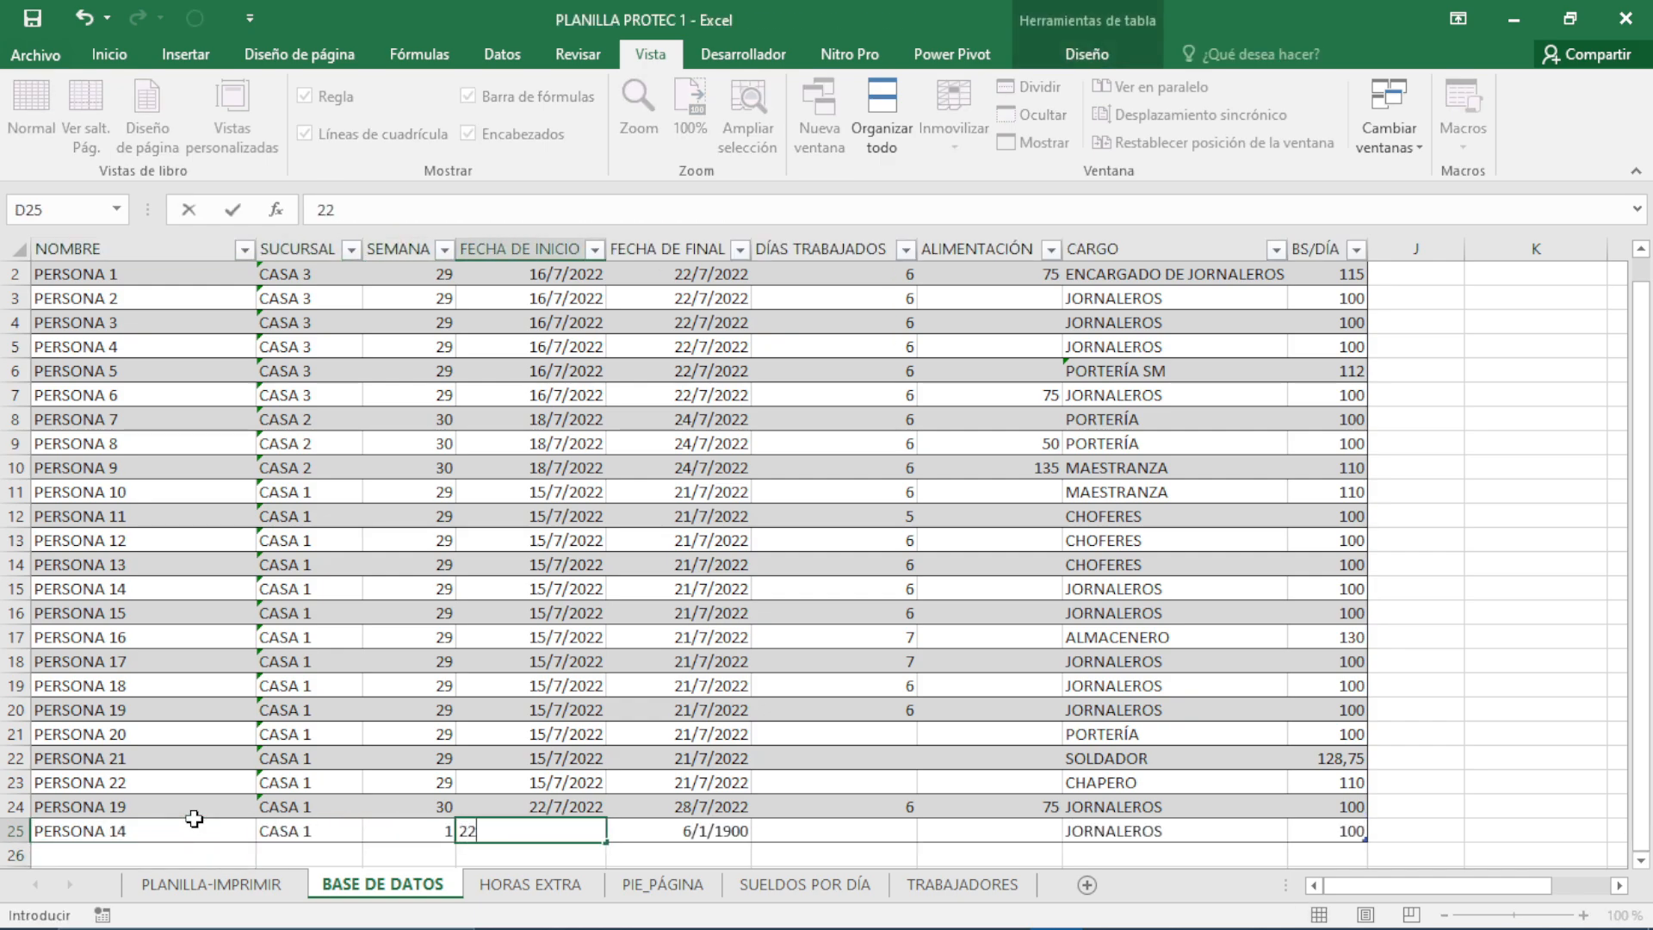
pyautogui.write('/7/2022')
pyautogui.press('Tab')
pyautogui.press('Tab')
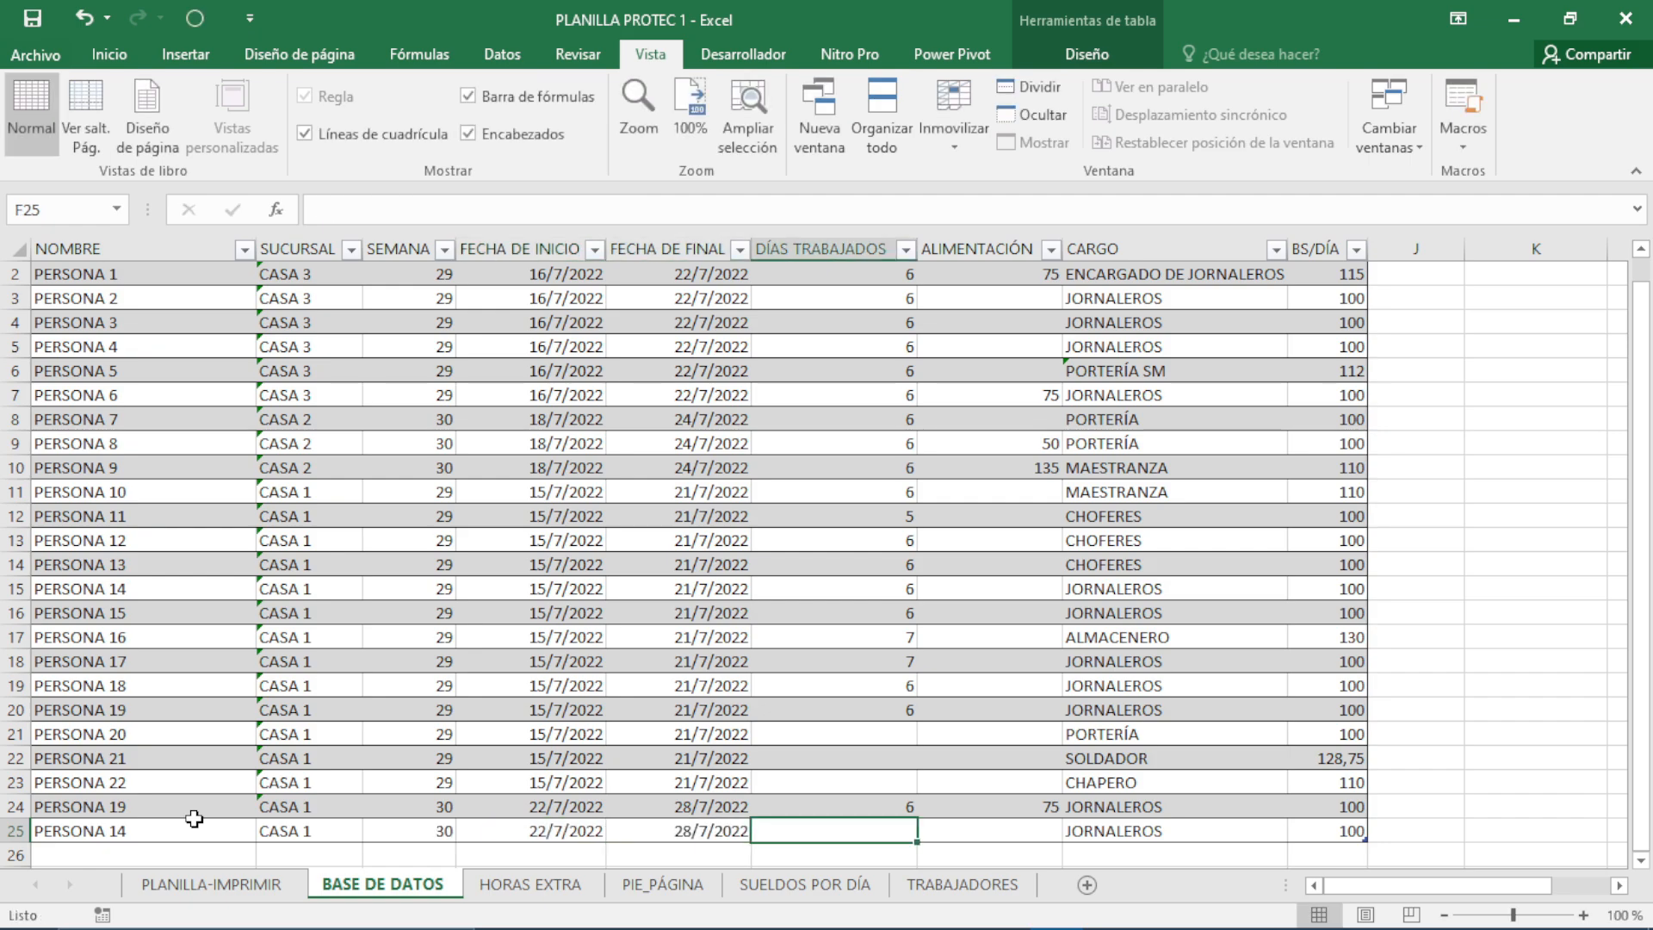
# - Enter 6 for DÍAS TRABAJADOS and 100 for ALIMENTACIÓN in row 25
pyautogui.write('6')
pyautogui.press('Tab')
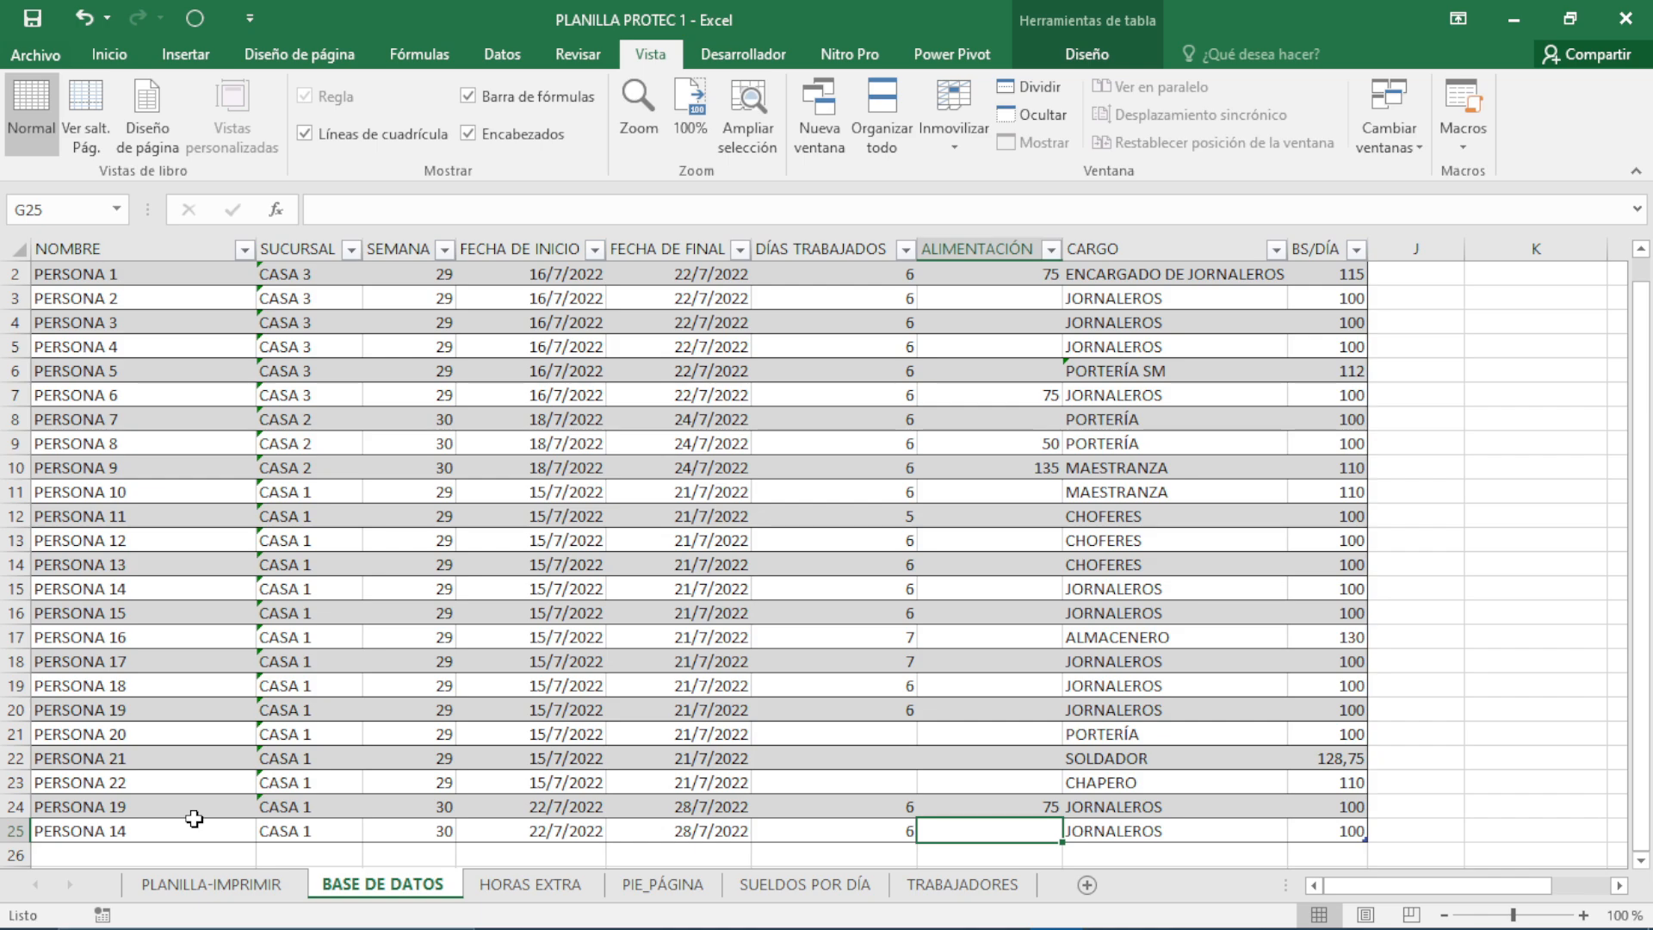
pyautogui.write('75')
pyautogui.press('Tab')
pyautogui.press('Left')
pyautogui.write('100')
pyautogui.press('Tab')
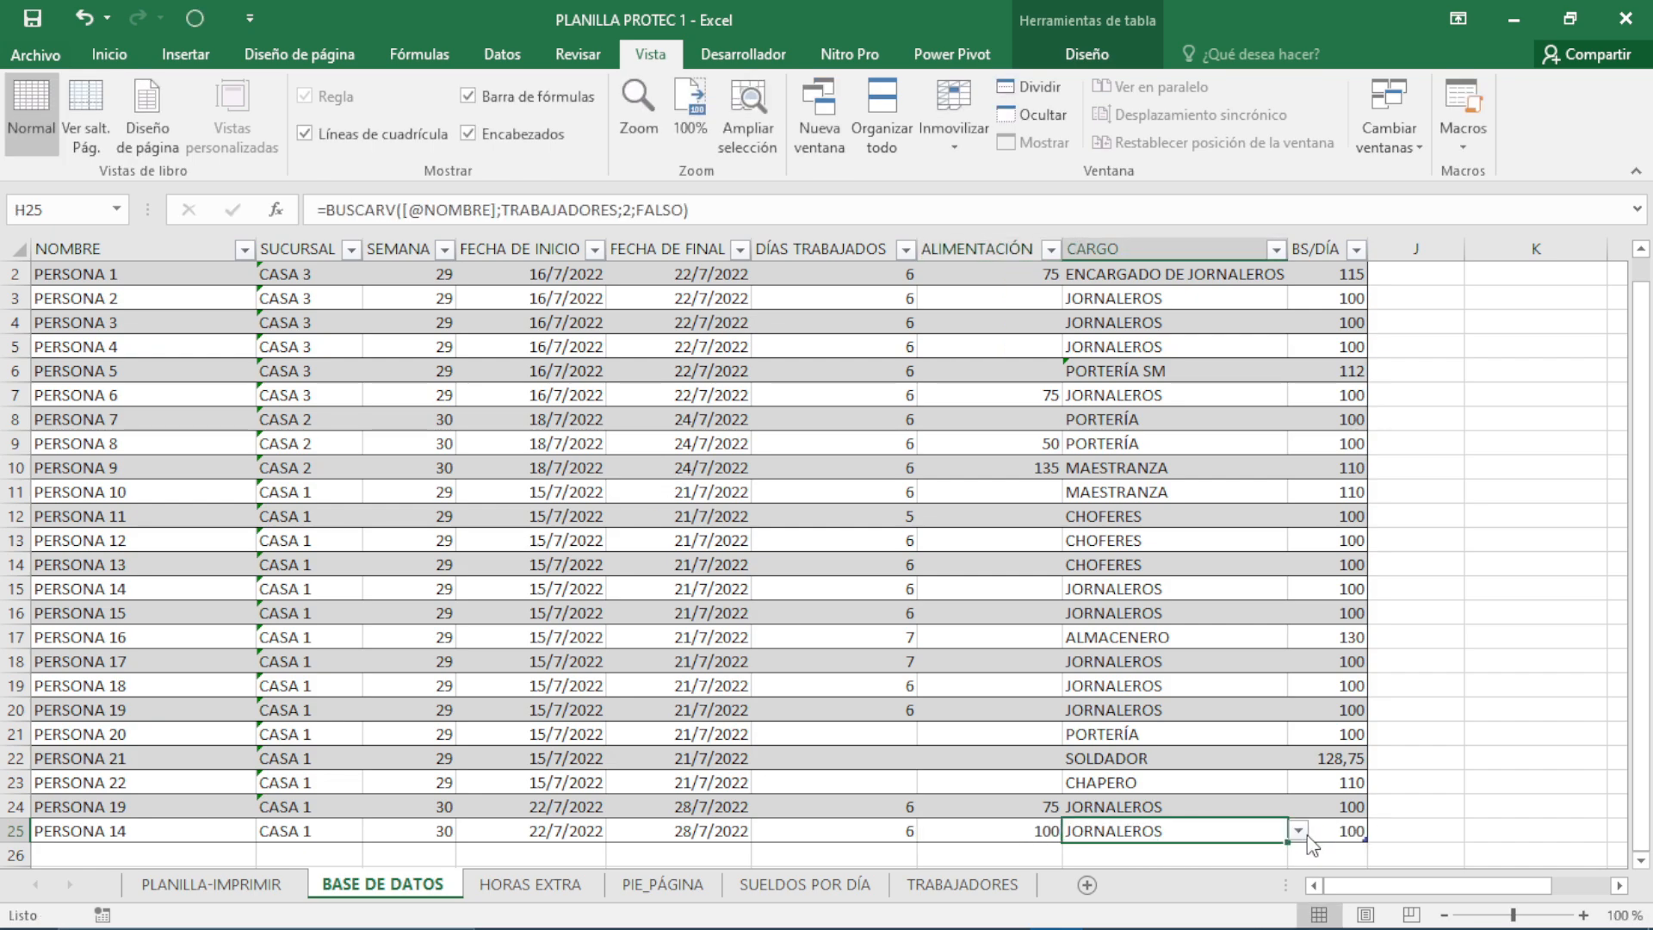
# - Change the CARGO in row 25 to CHOFERES and check the BS/DÍA formula beside it
pyautogui.click(1297, 831)
pyautogui.click(1196, 747)
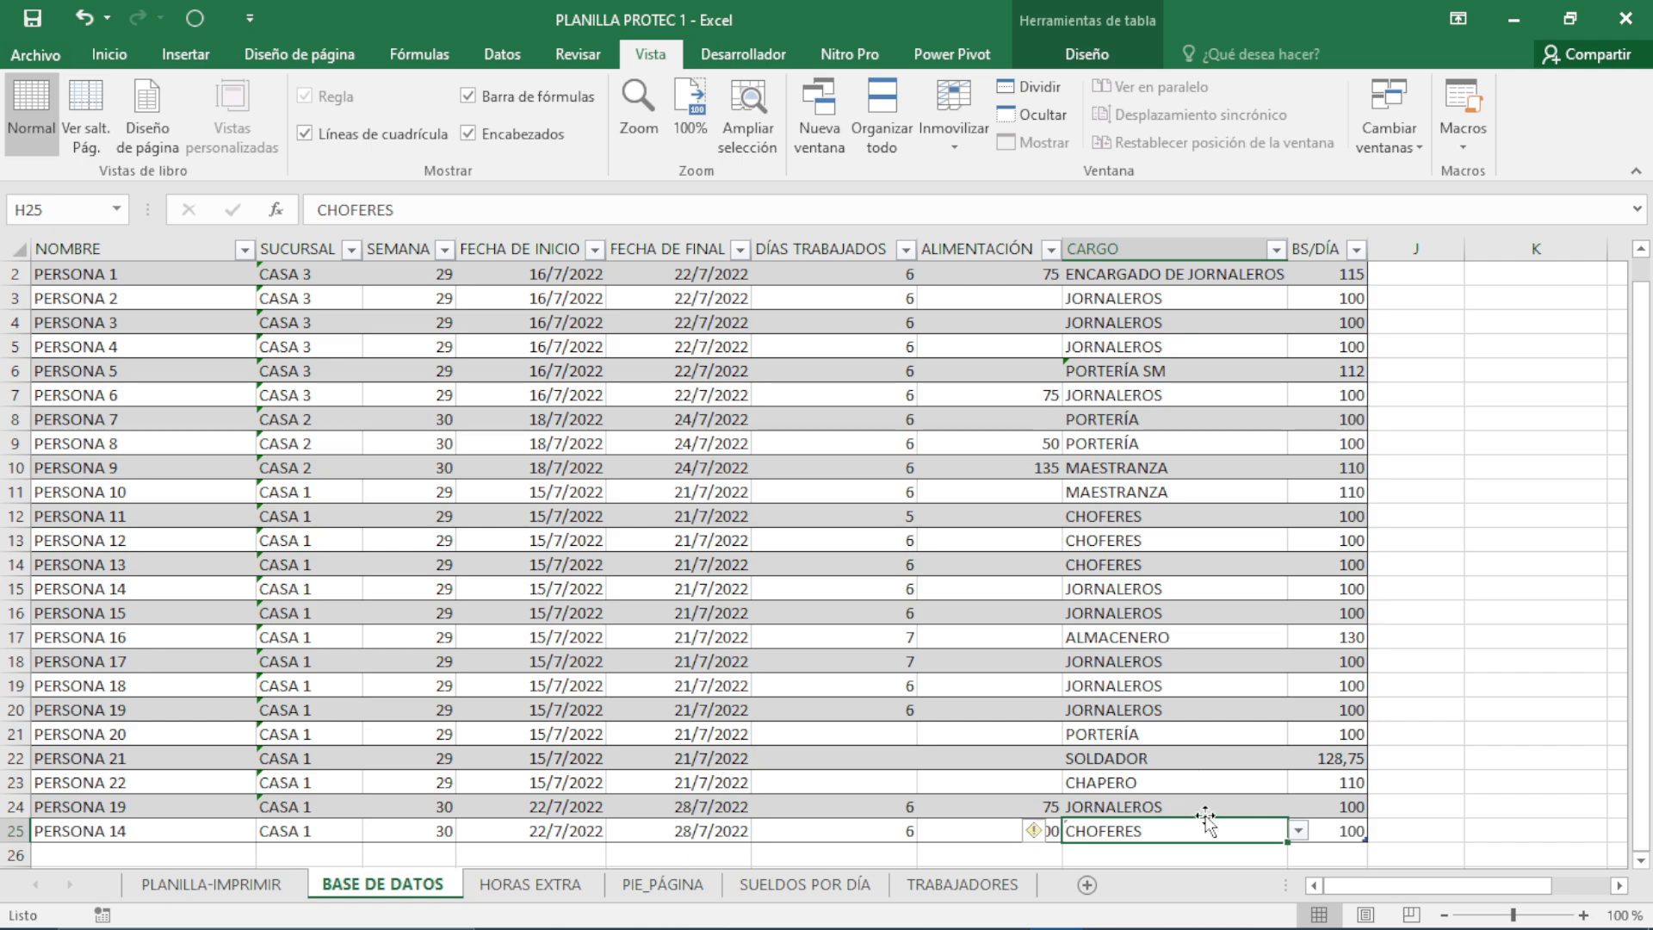
pyautogui.click(1342, 828)
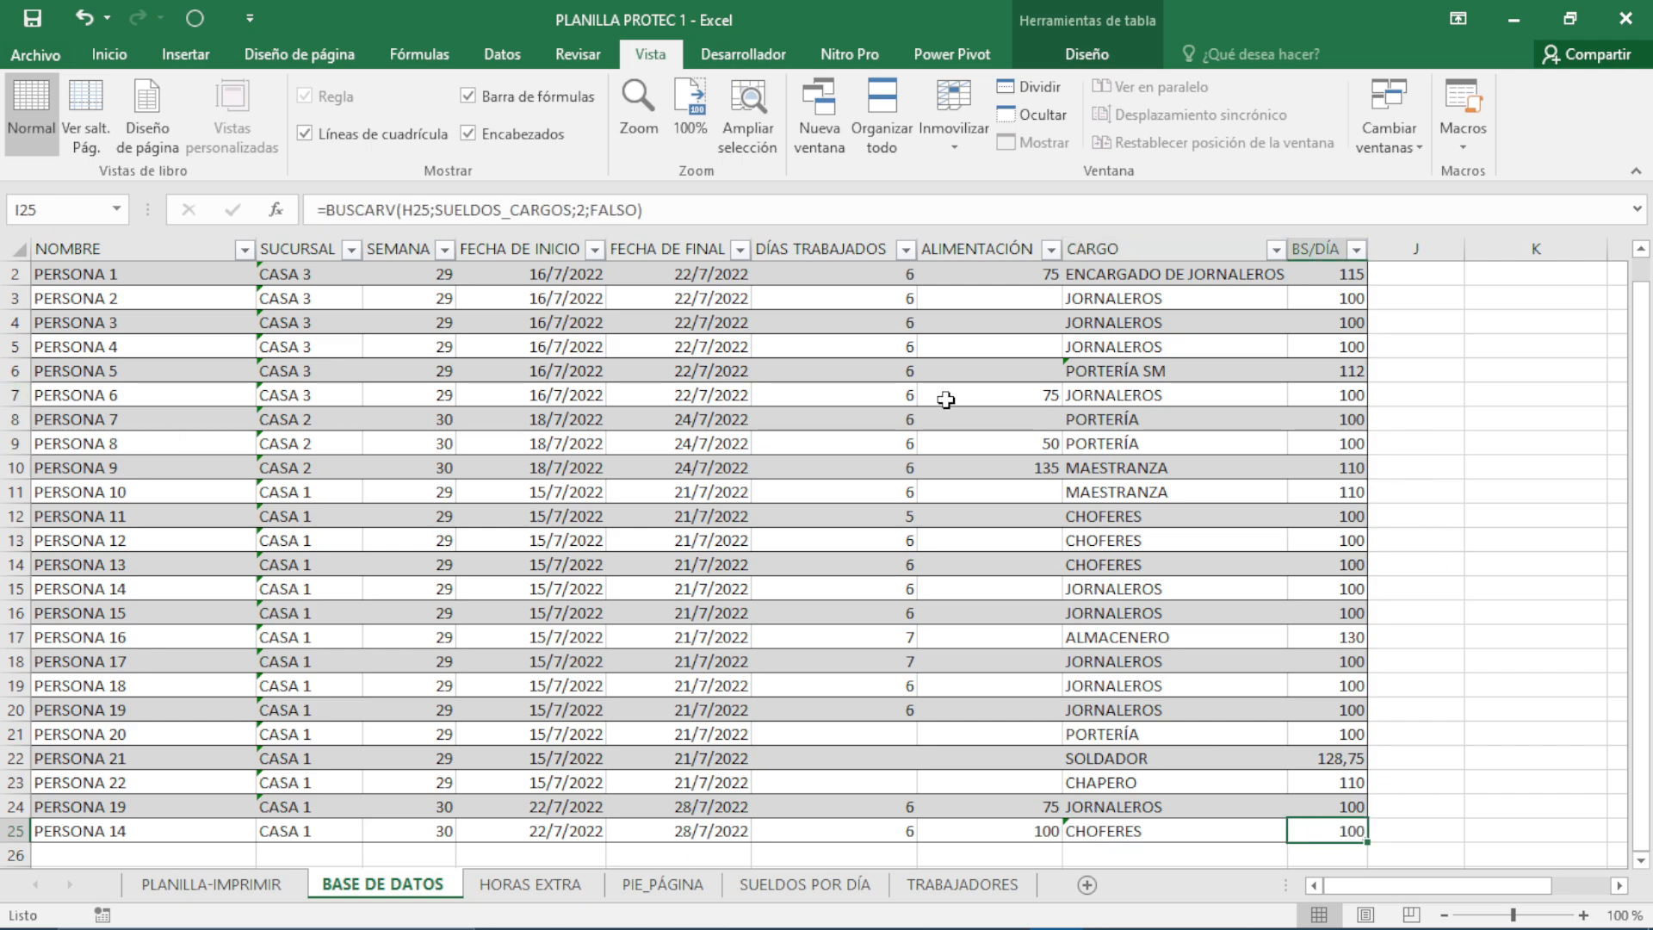
# - Examine the SUCURSAL value in row 10 and the SEMANA formulas from row 10 up to row 2
pyautogui.scroll(1, 604, 489)
pyautogui.click(604, 490)
pyautogui.press('Left')
pyautogui.press('Left')
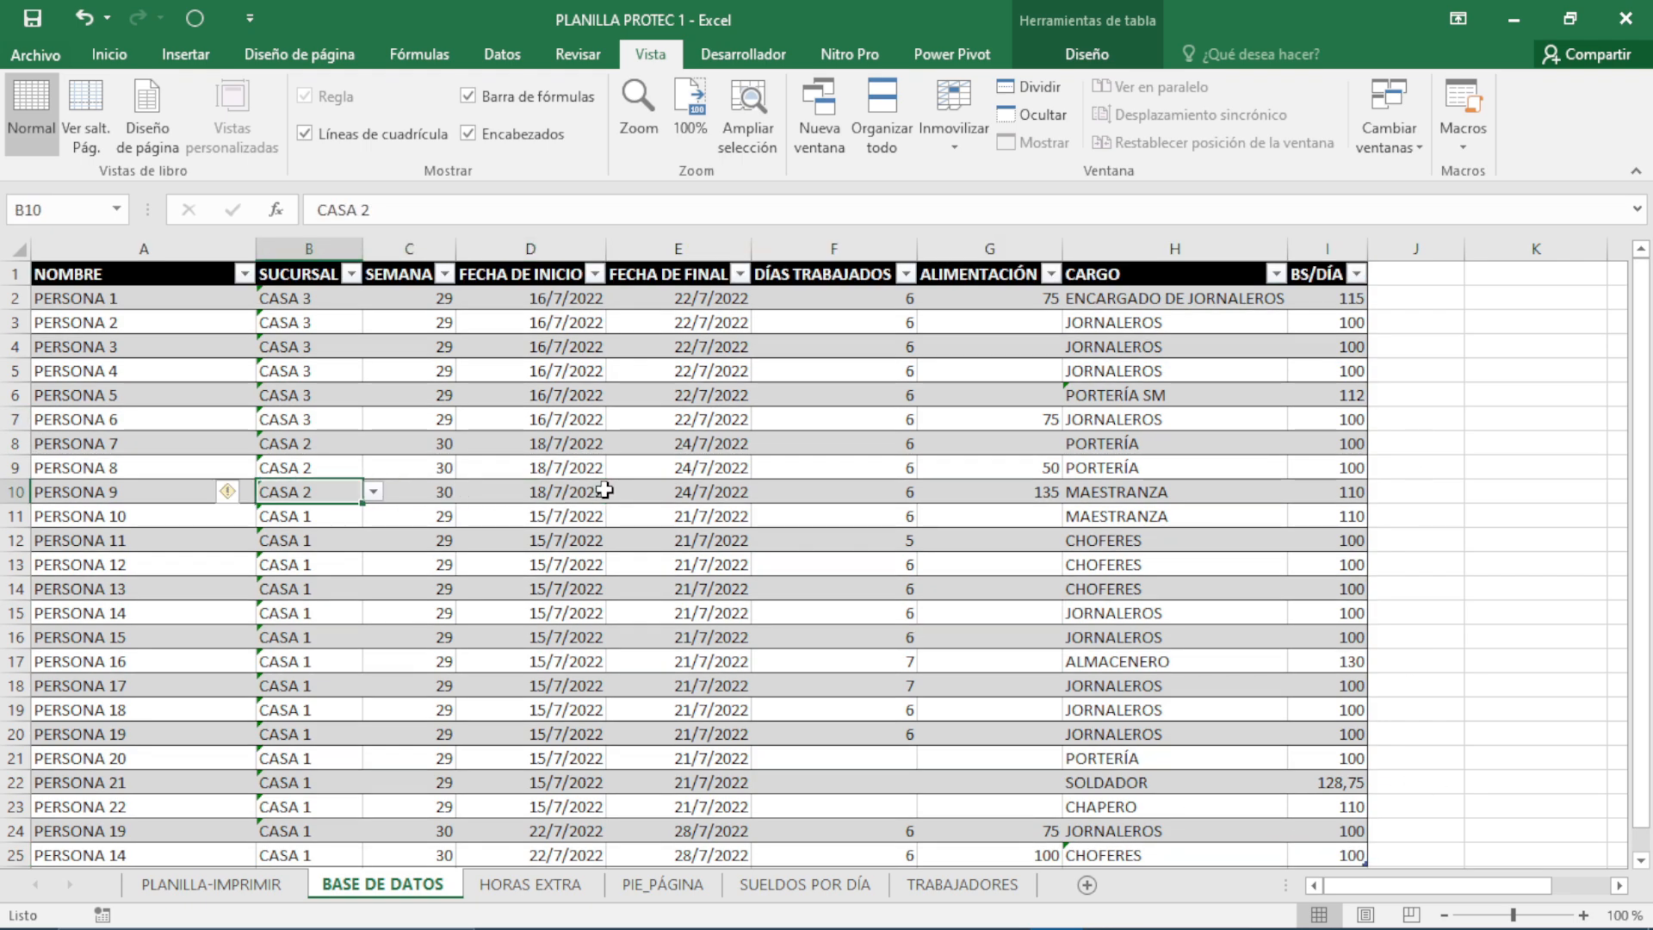
pyautogui.press('Right')
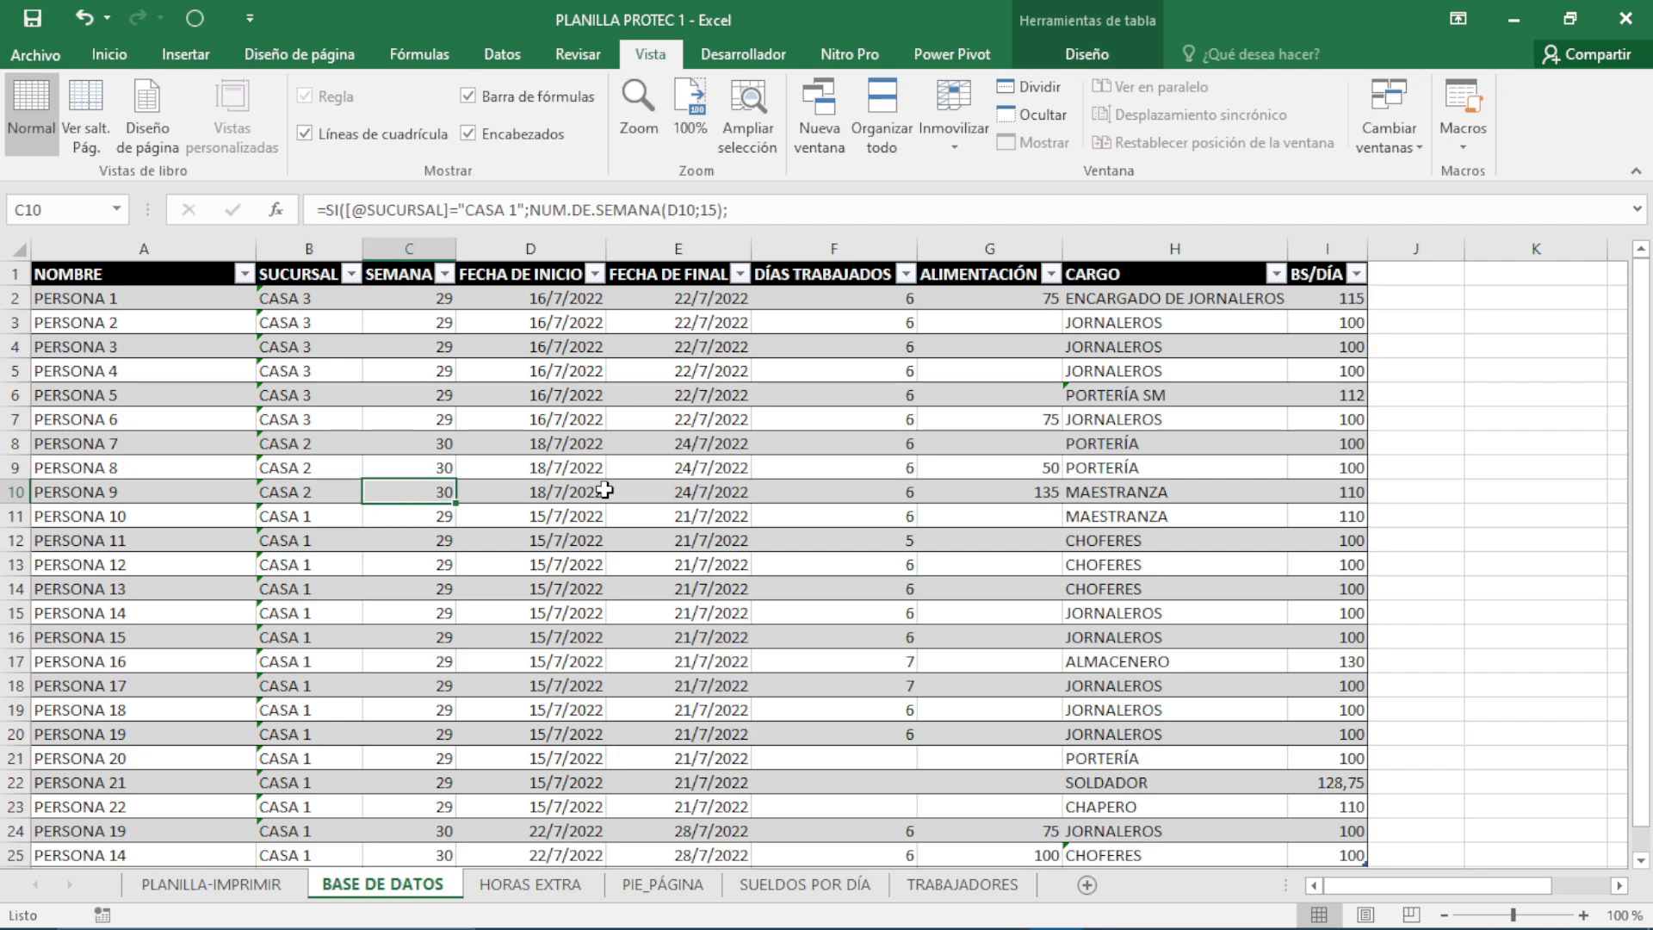
pyautogui.press('Up')
pyautogui.press('Up')
pyautogui.press('Up')
pyautogui.press('Up')
pyautogui.press('Up')
pyautogui.press('Up')
pyautogui.press('Up')
pyautogui.press('Up')
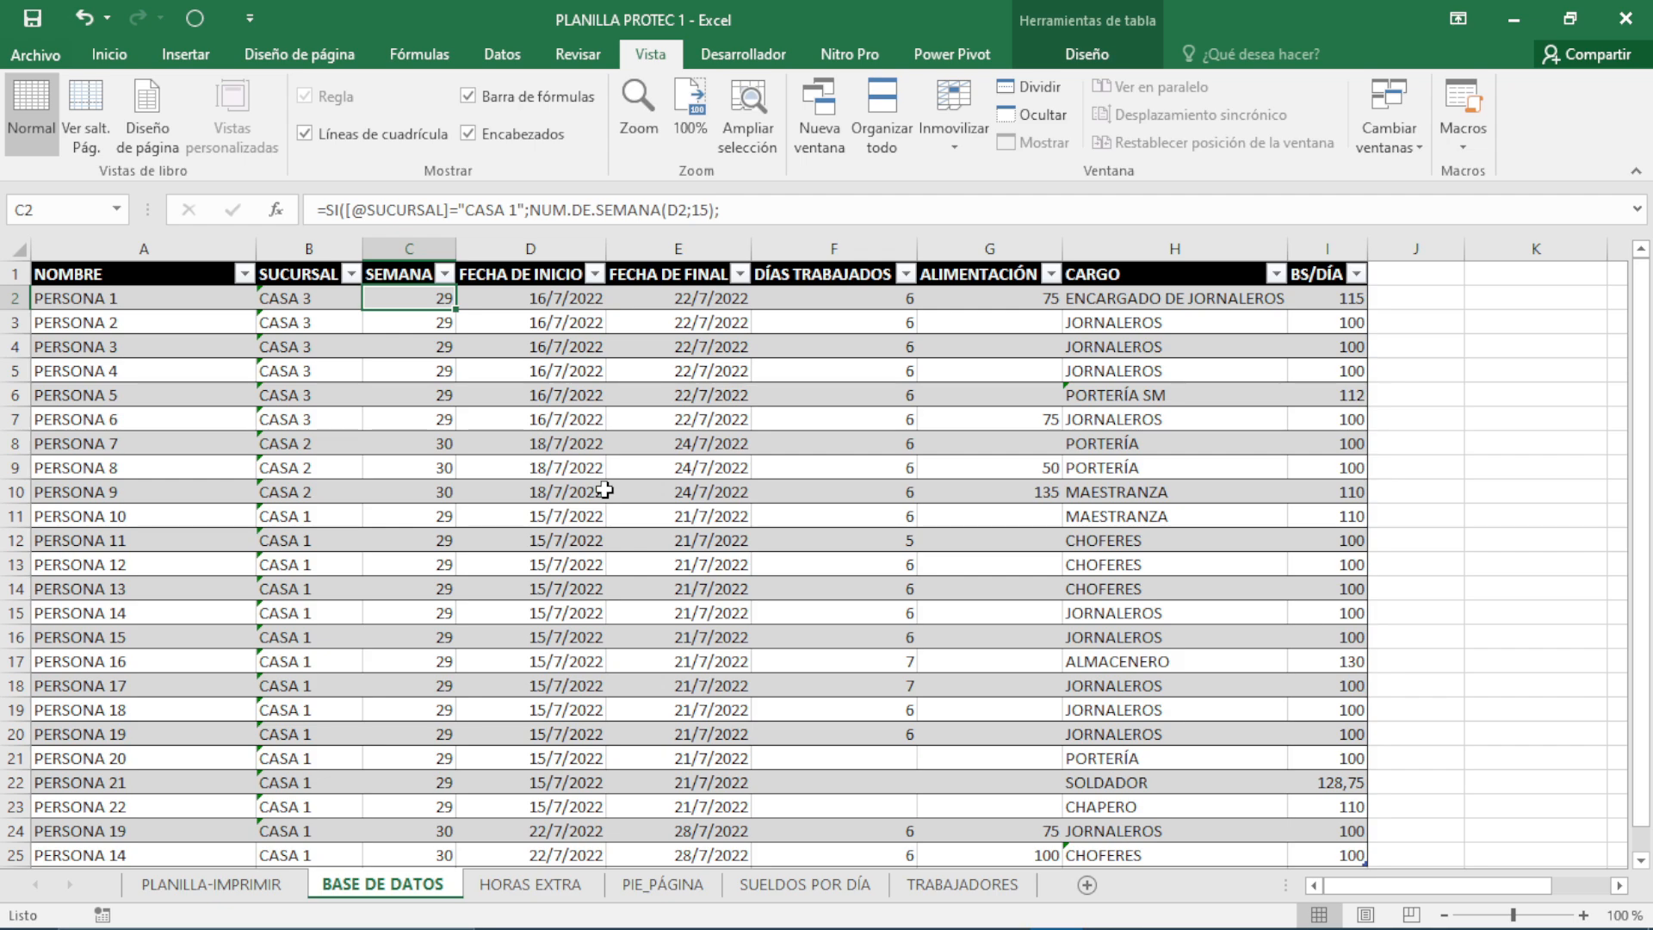
# - Compare the start dates in D2 and D10 with the SEMANA column and recheck the week formula in C2
pyautogui.press('Right')
pyautogui.press('Right')
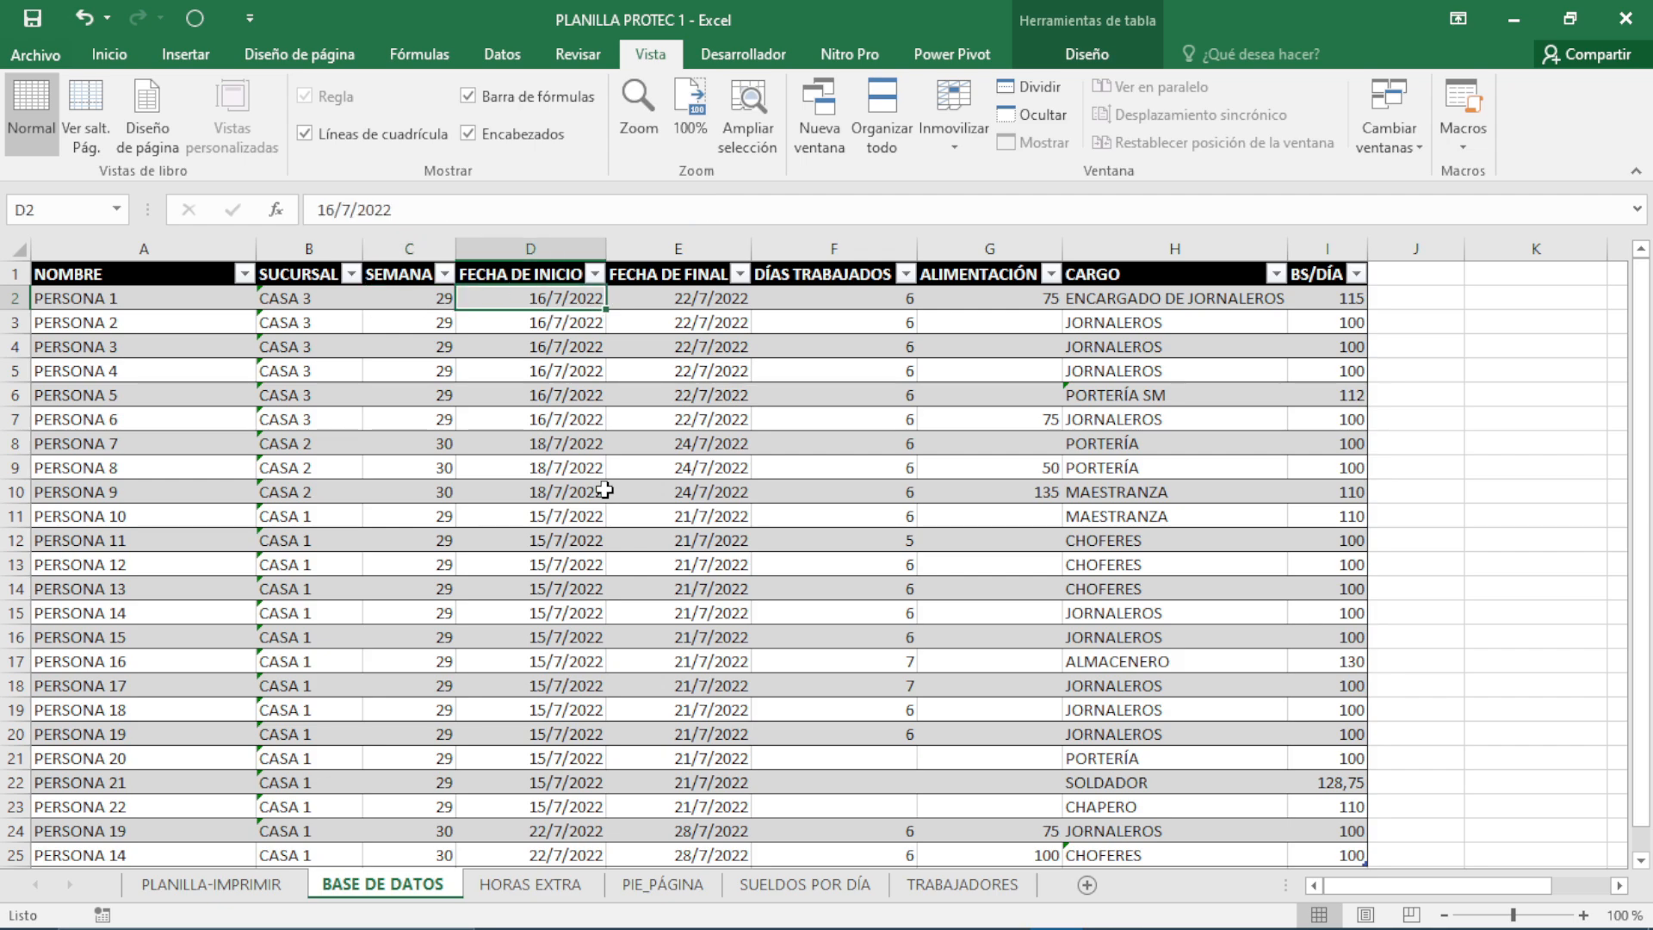
pyautogui.press('Left')
pyautogui.click(605, 489)
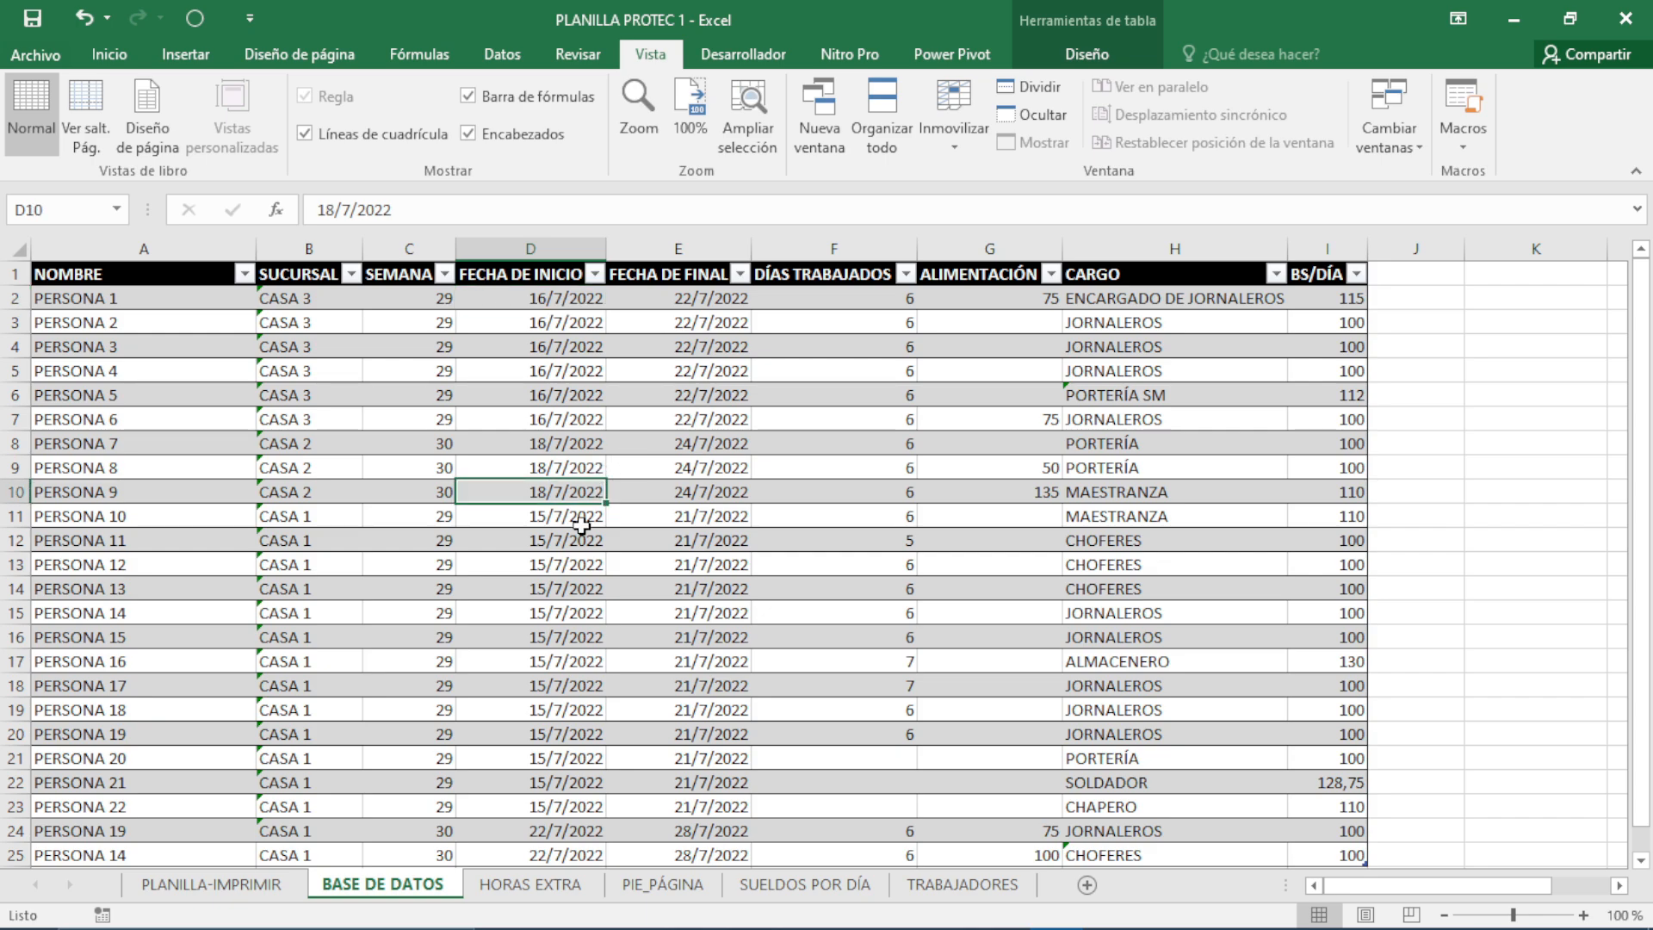
pyautogui.scroll(-2, 555, 603)
pyautogui.scroll(2, 556, 603)
pyautogui.click(404, 249)
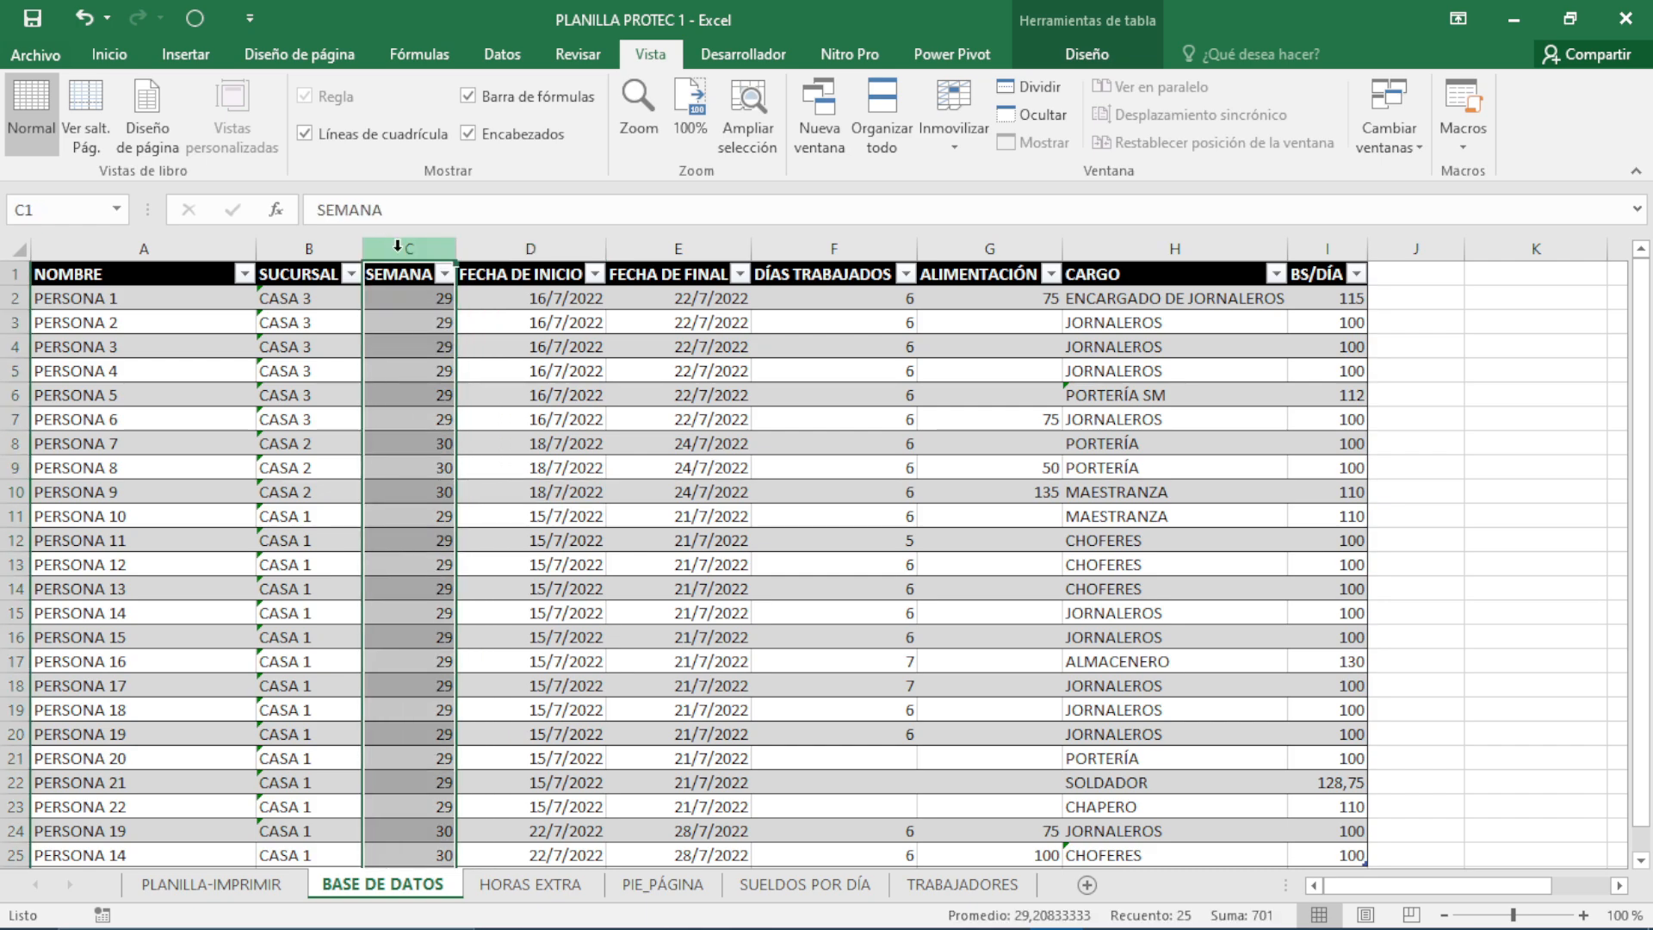
pyautogui.click(409, 298)
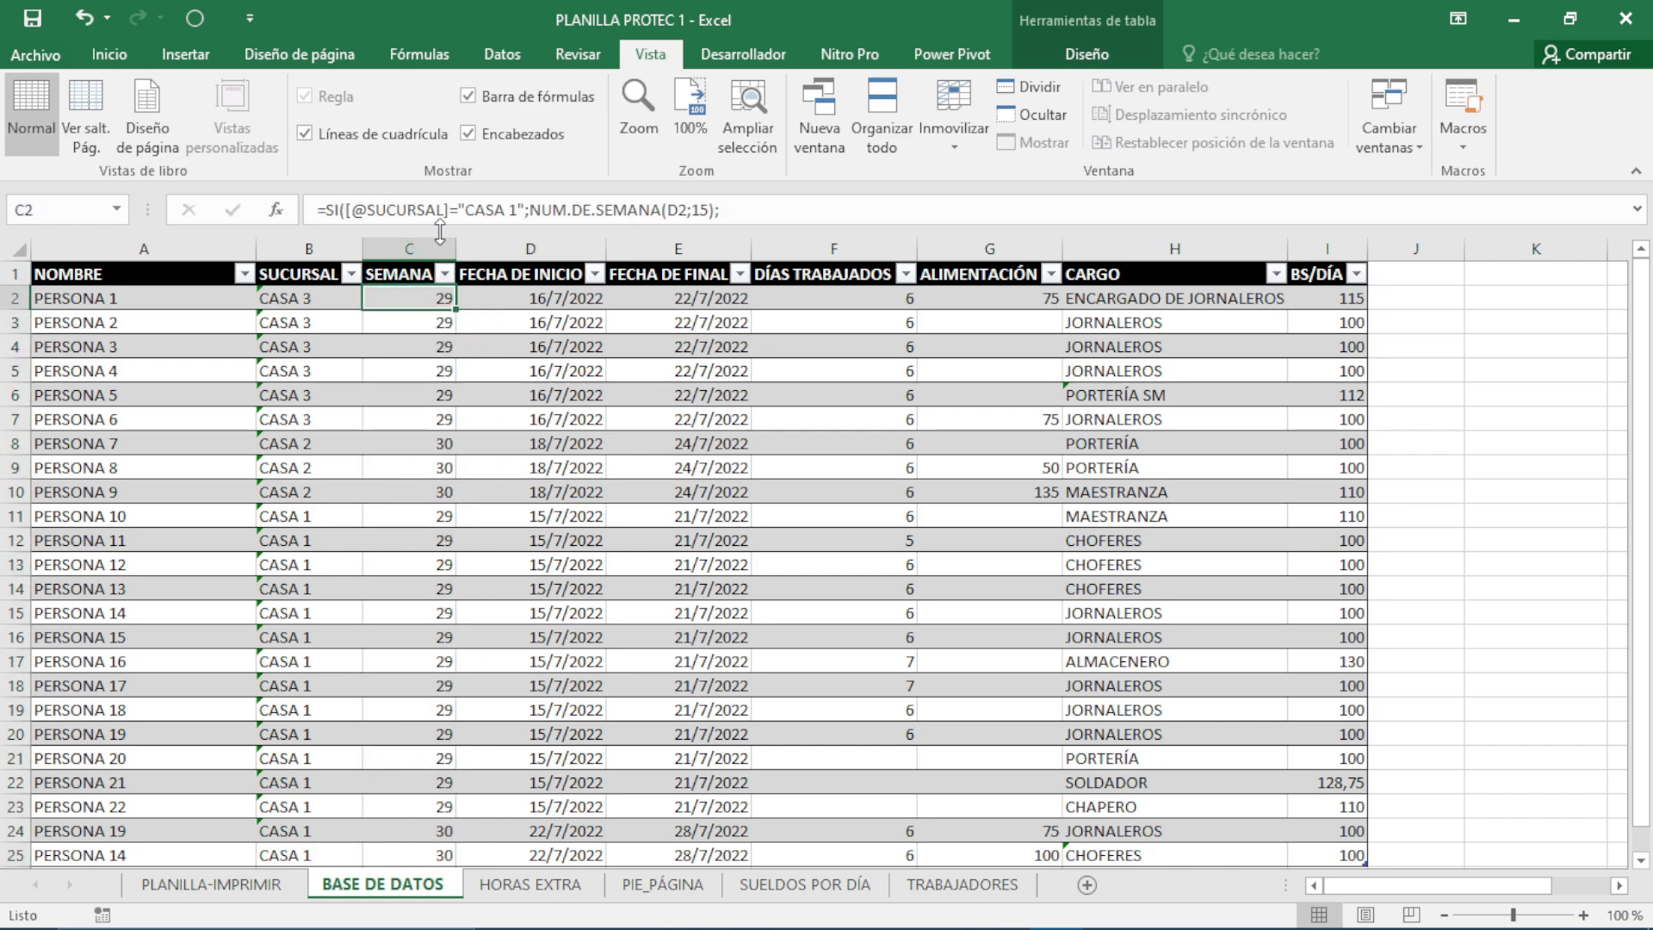
# - Show the full SEMANA formula in C2 and examine the NUM.DE.SEMANA function in its CASA 1 branch
pyautogui.moveTo(440, 226); pyautogui.dragTo(441, 269)
pyautogui.click(480, 211)
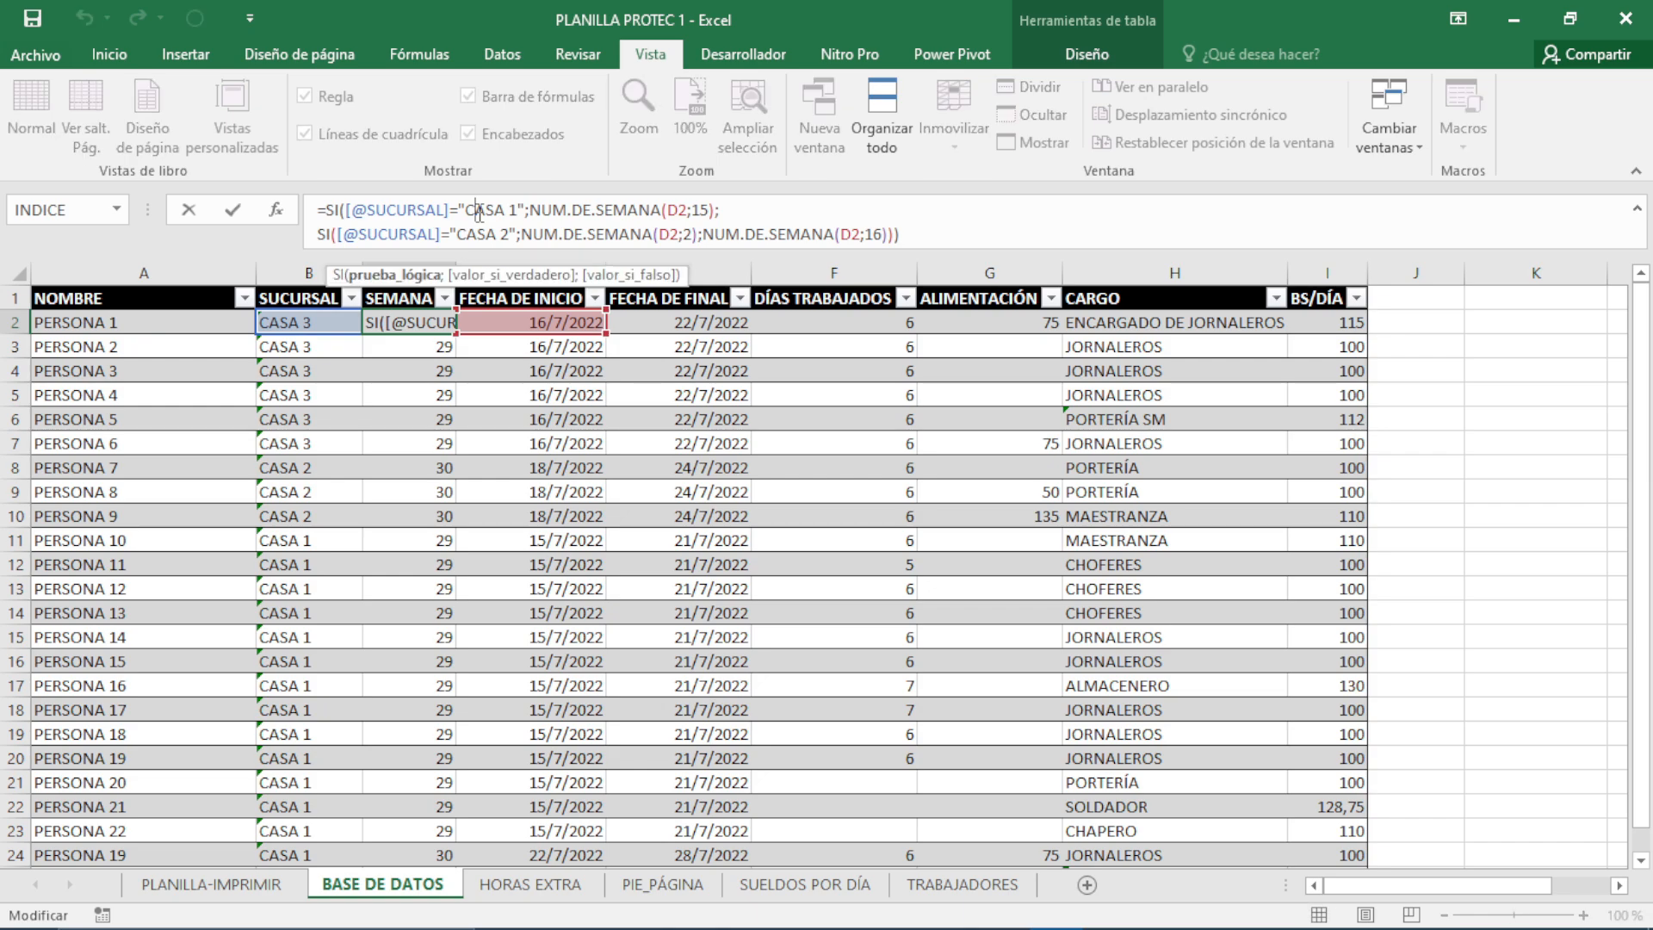
pyautogui.moveTo(527, 211); pyautogui.dragTo(651, 211)
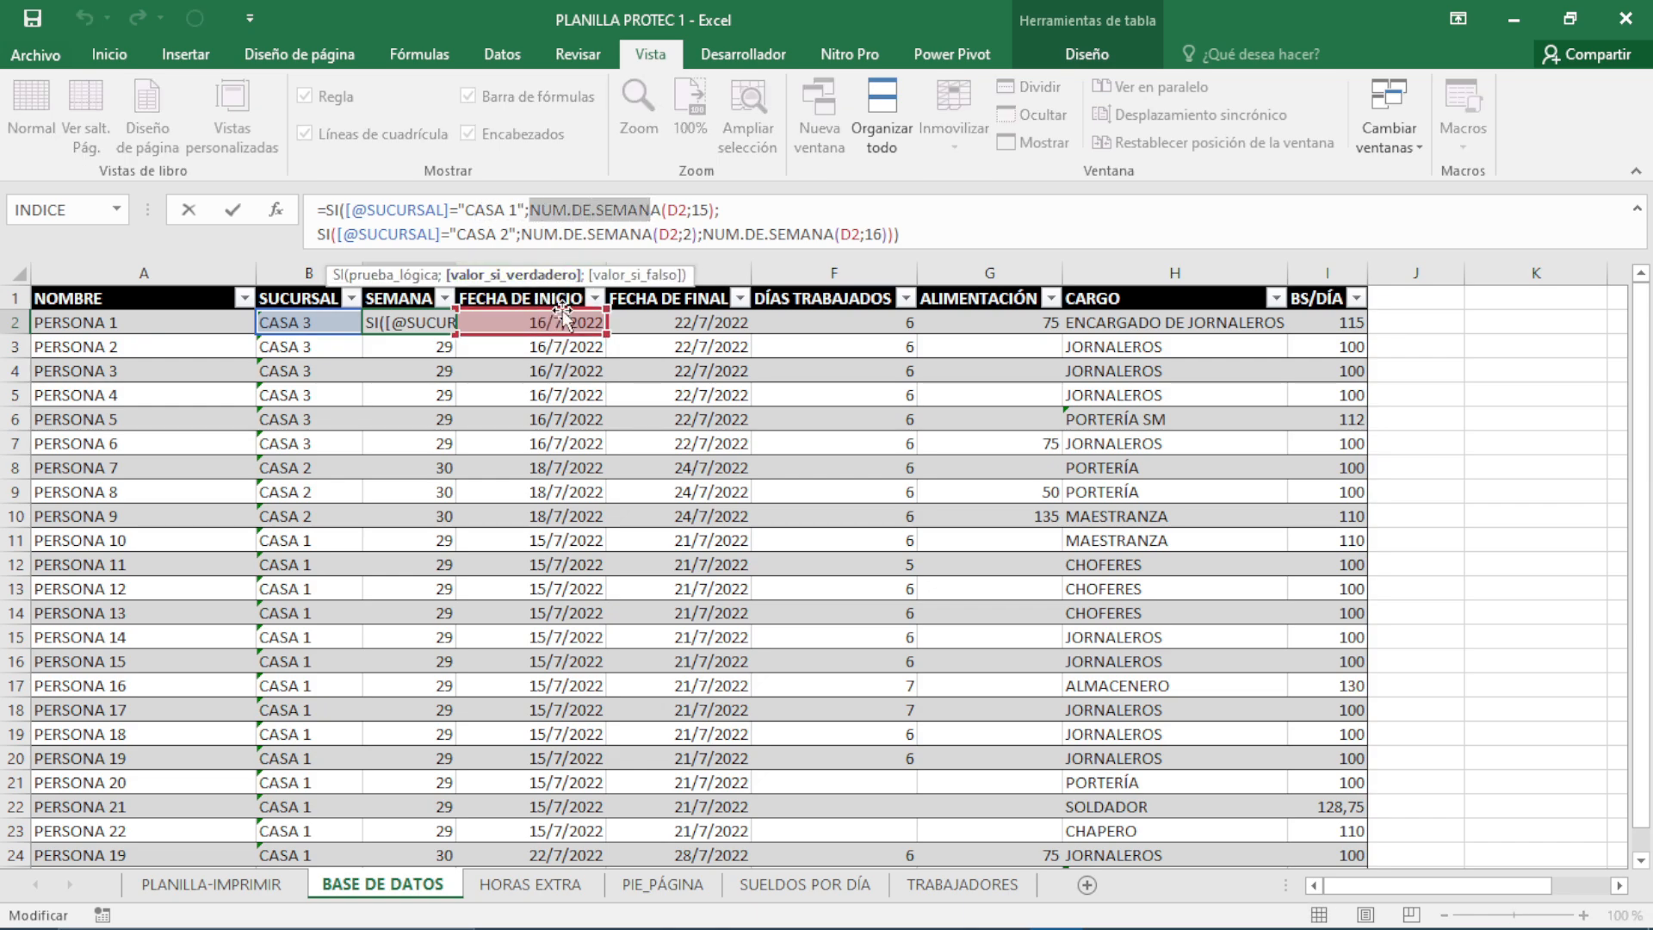
pyautogui.click(707, 233)
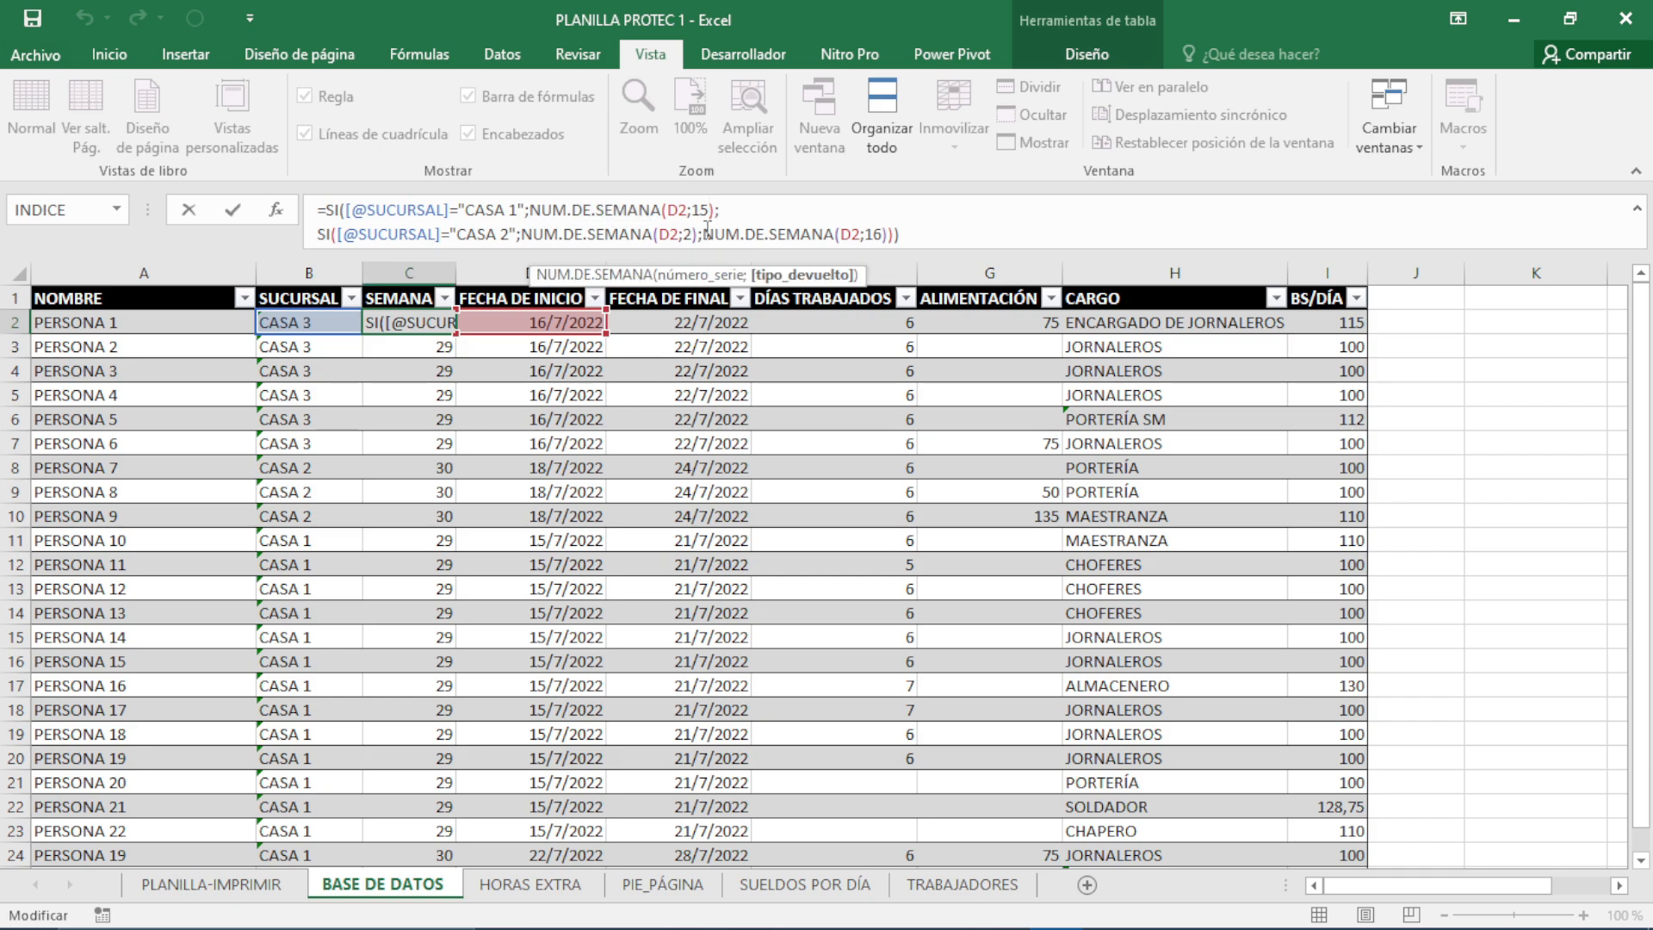
# - Review the week-start options for NUM.DE.SEMANA in C2's CASA 1 branch, choosing 15 - Viernes and leaving the formula
pyautogui.press('BackSpace')
pyautogui.press('BackSpace')
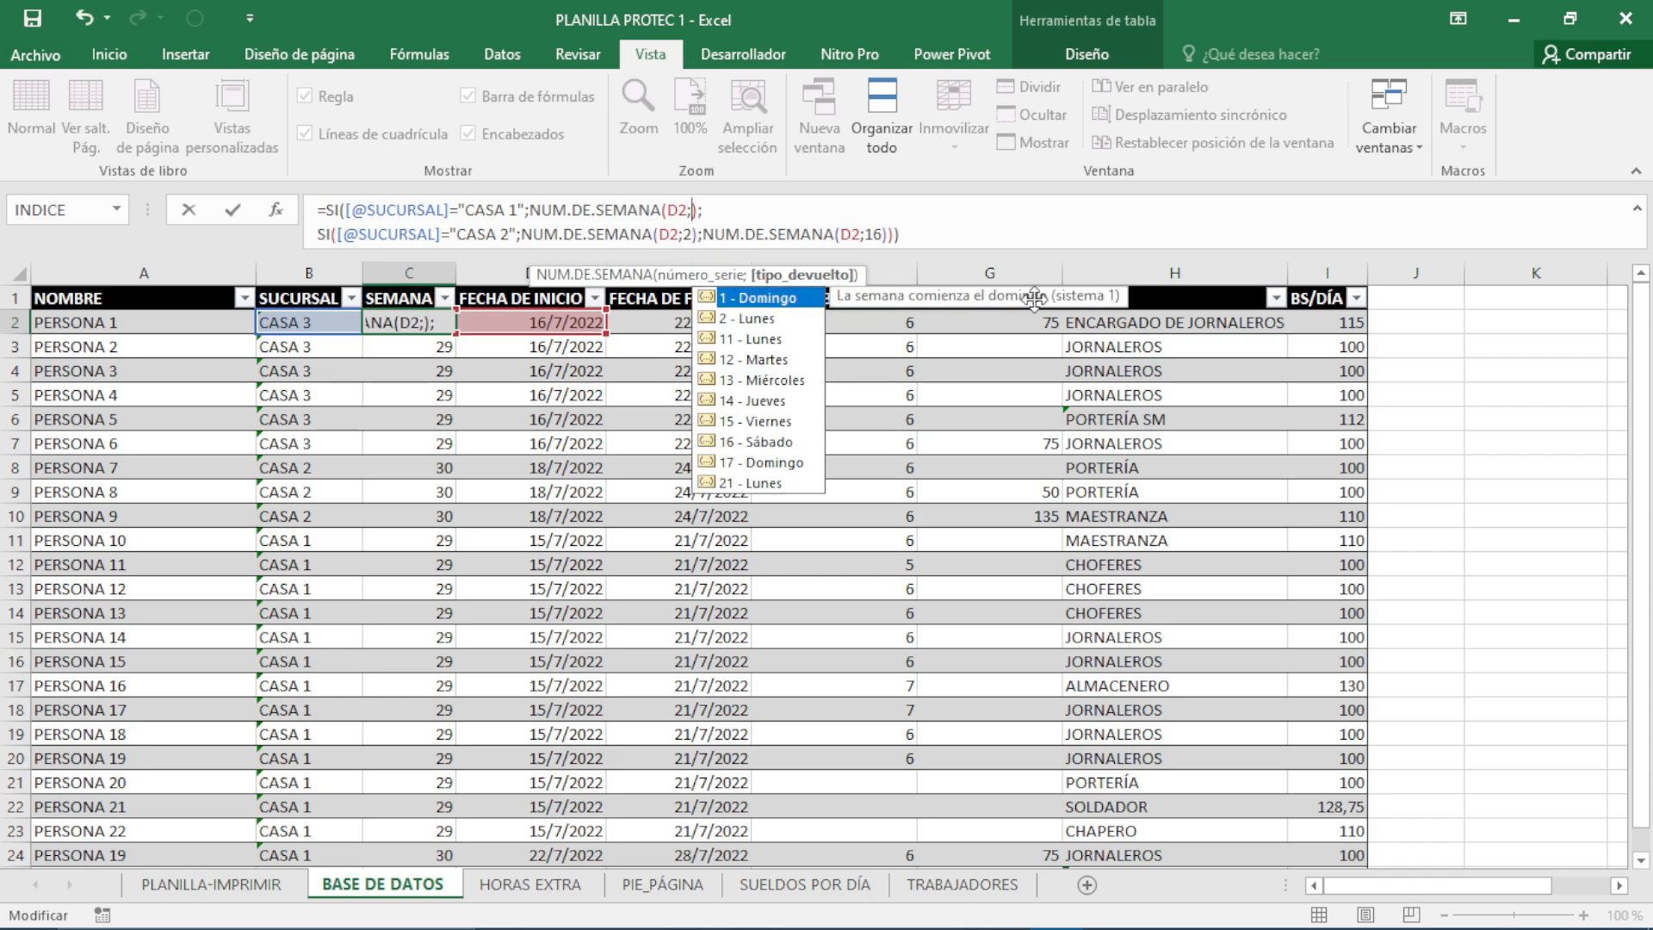
pyautogui.click(775, 424)
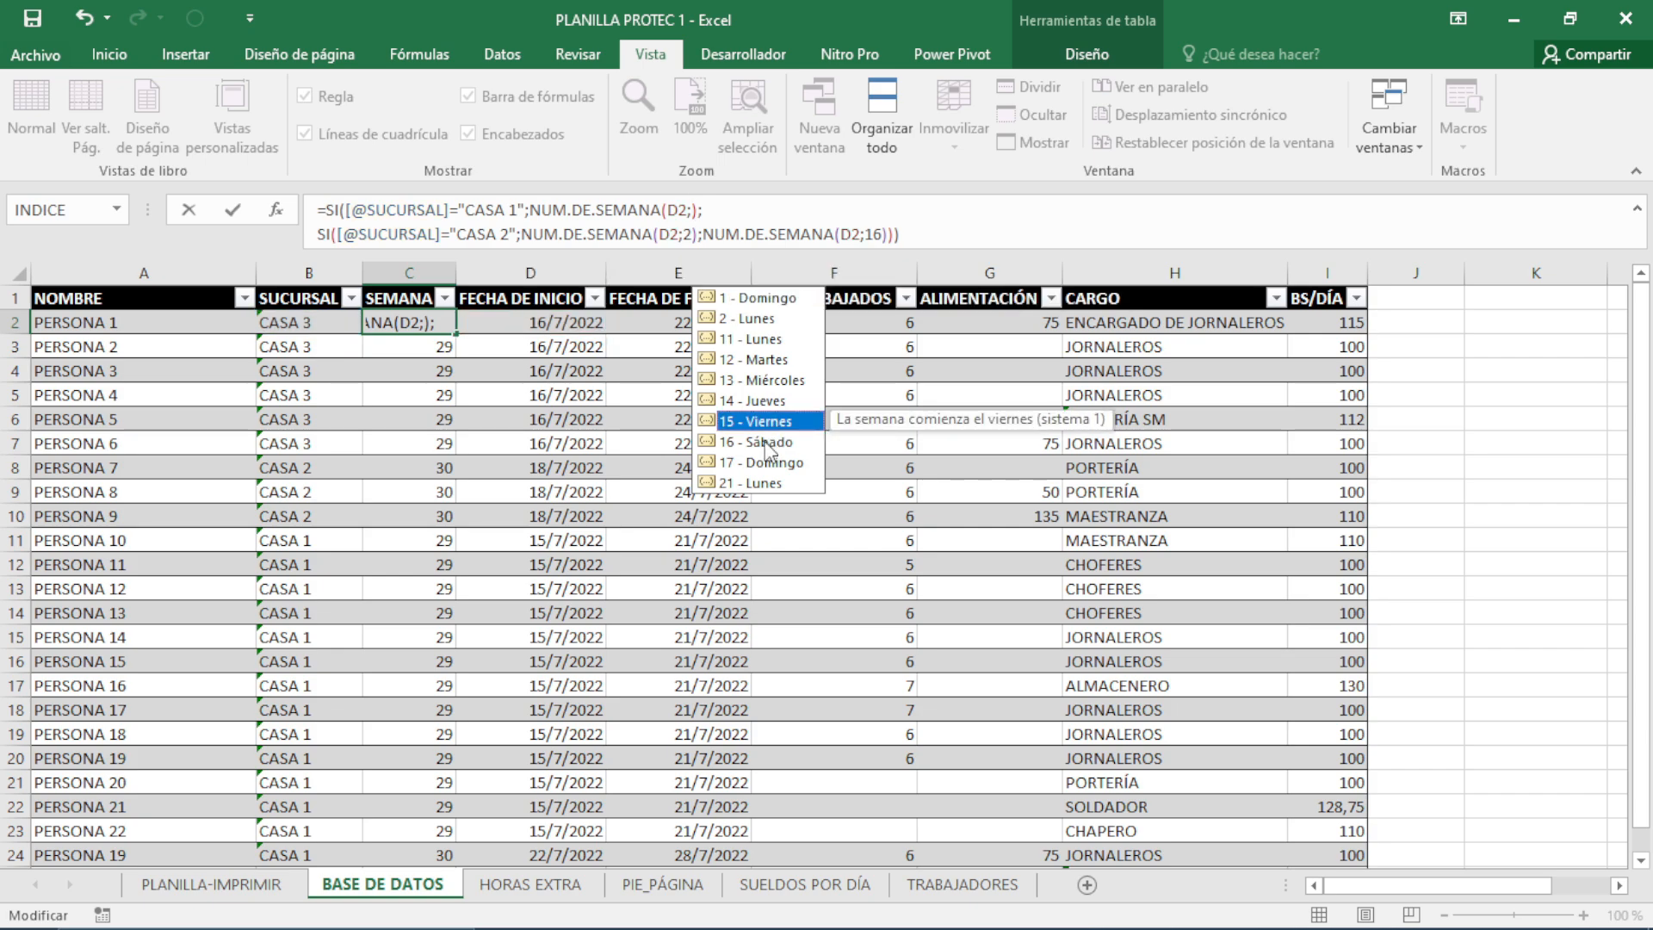
pyautogui.click(758, 321)
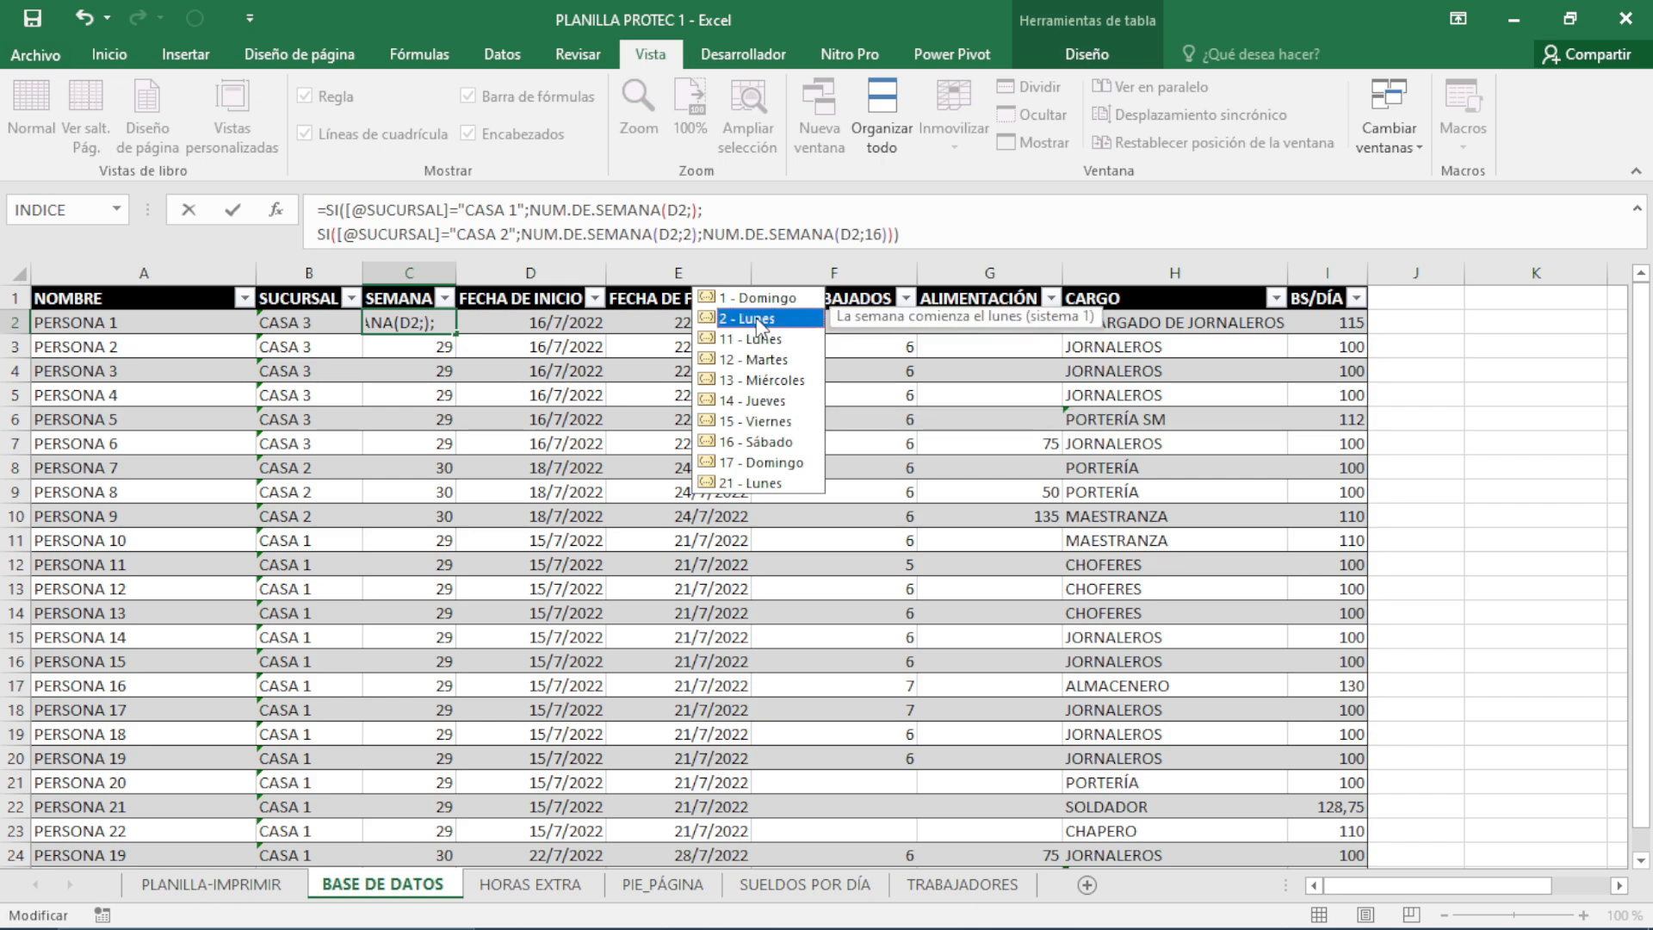
pyautogui.click(763, 339)
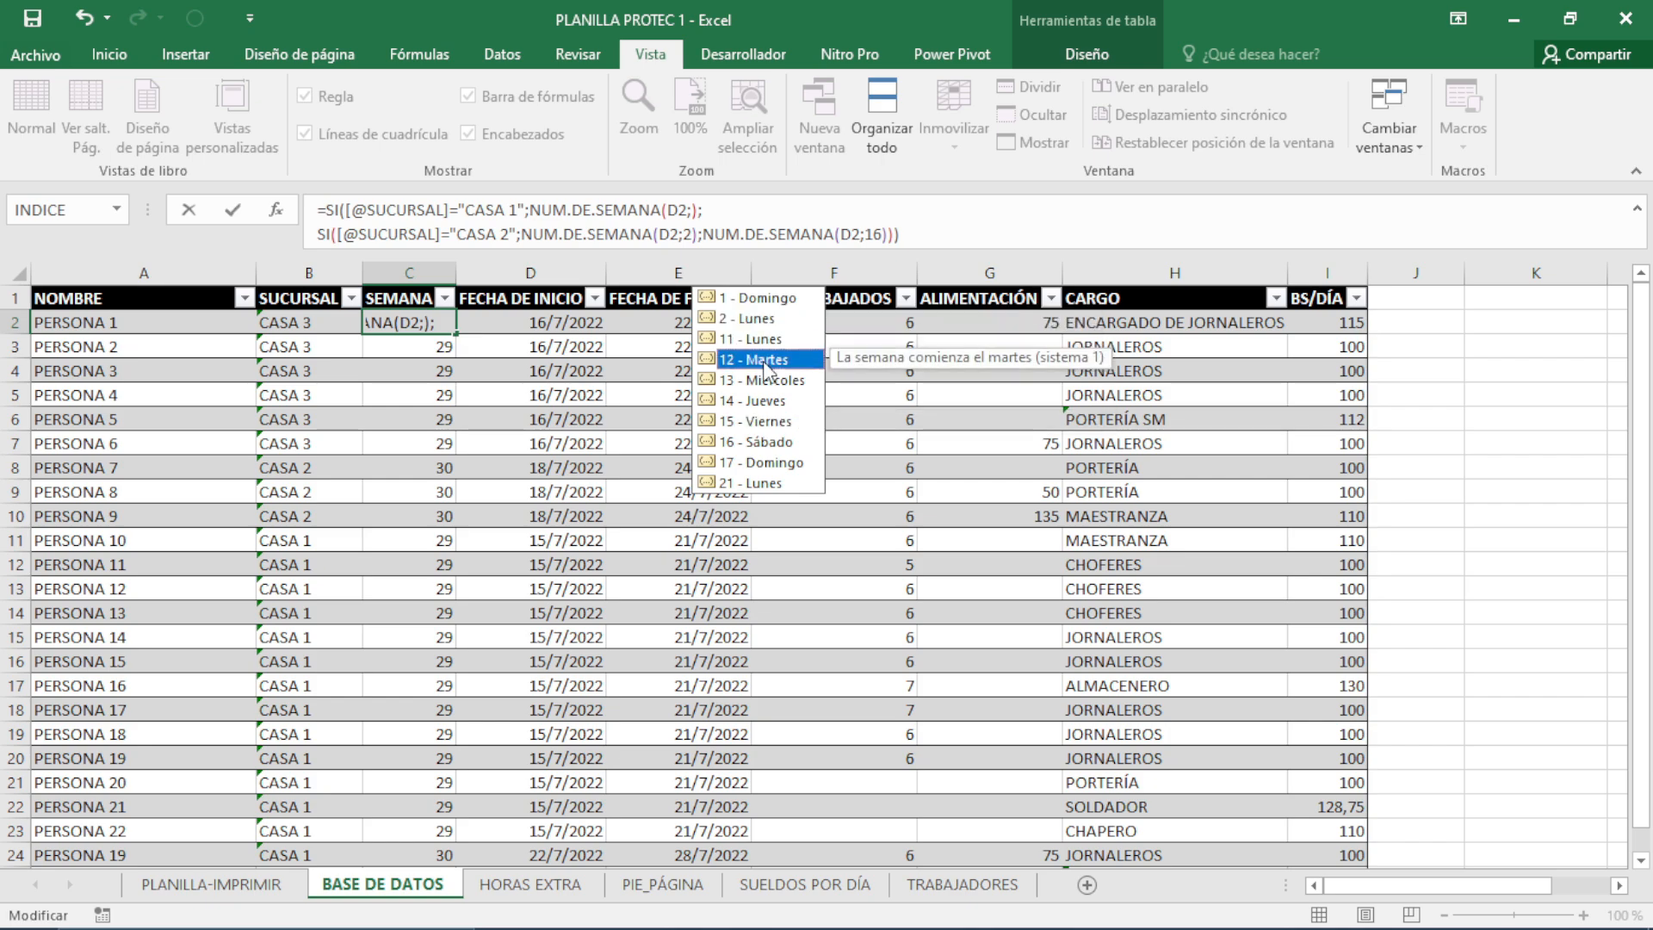
pyautogui.doubleClick(731, 421)
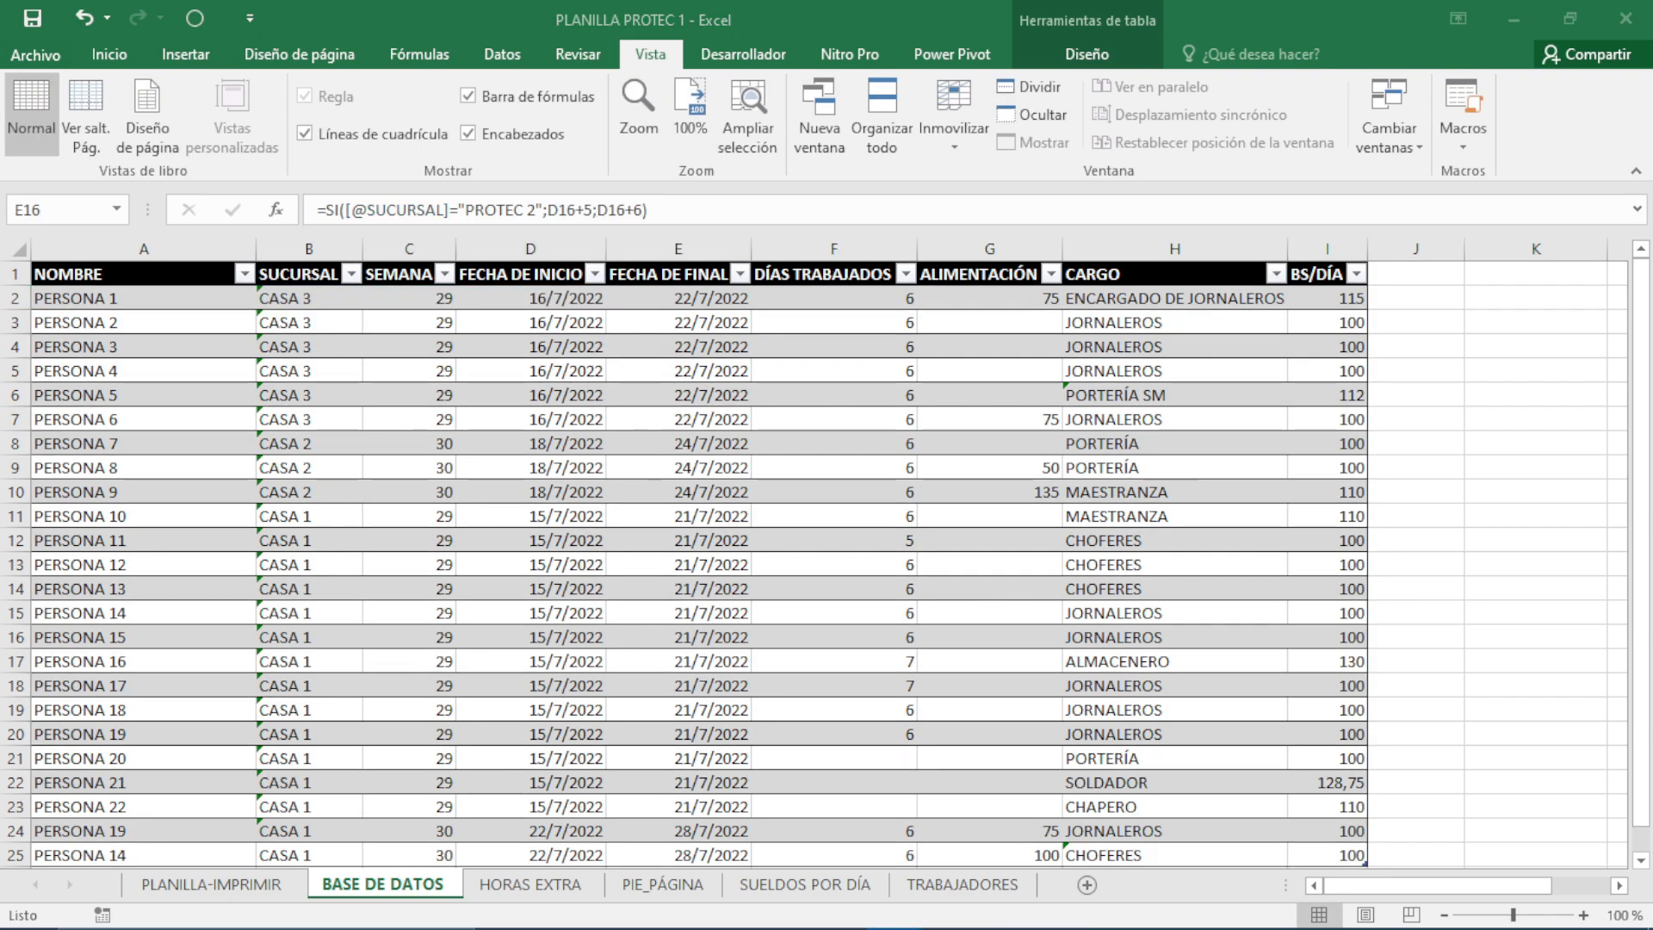
# - Start a new record in row 21 of the HORAS EXTRA sheet with PERSONA 19 as NOMBRE
pyautogui.click(542, 887)
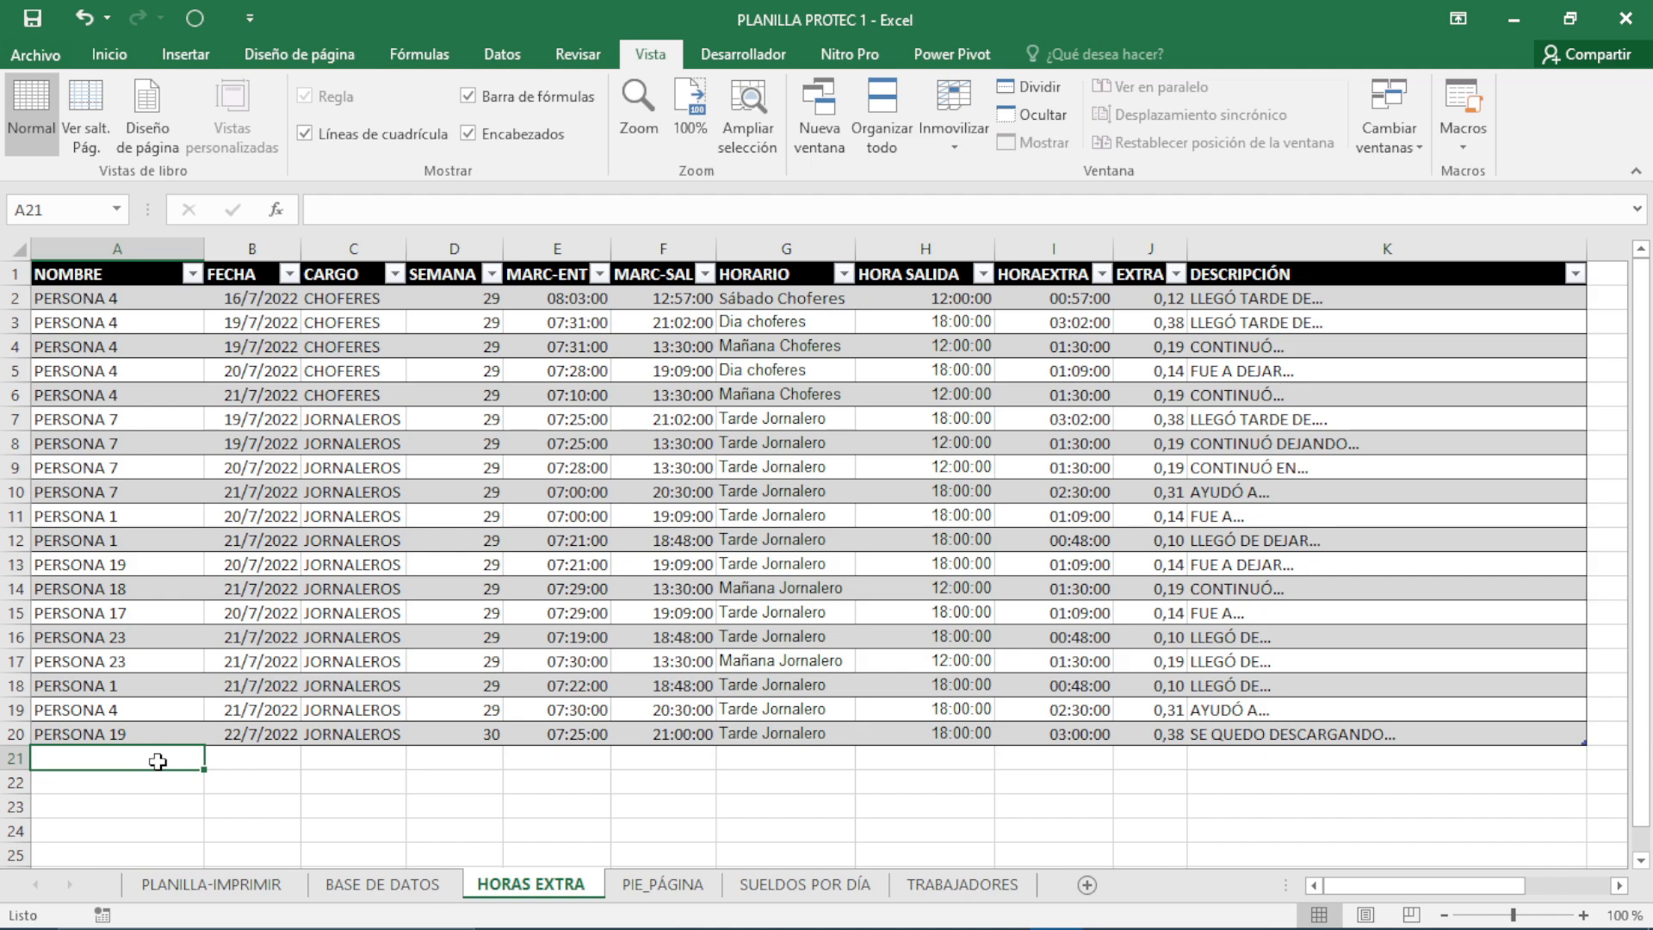
pyautogui.write('PER')
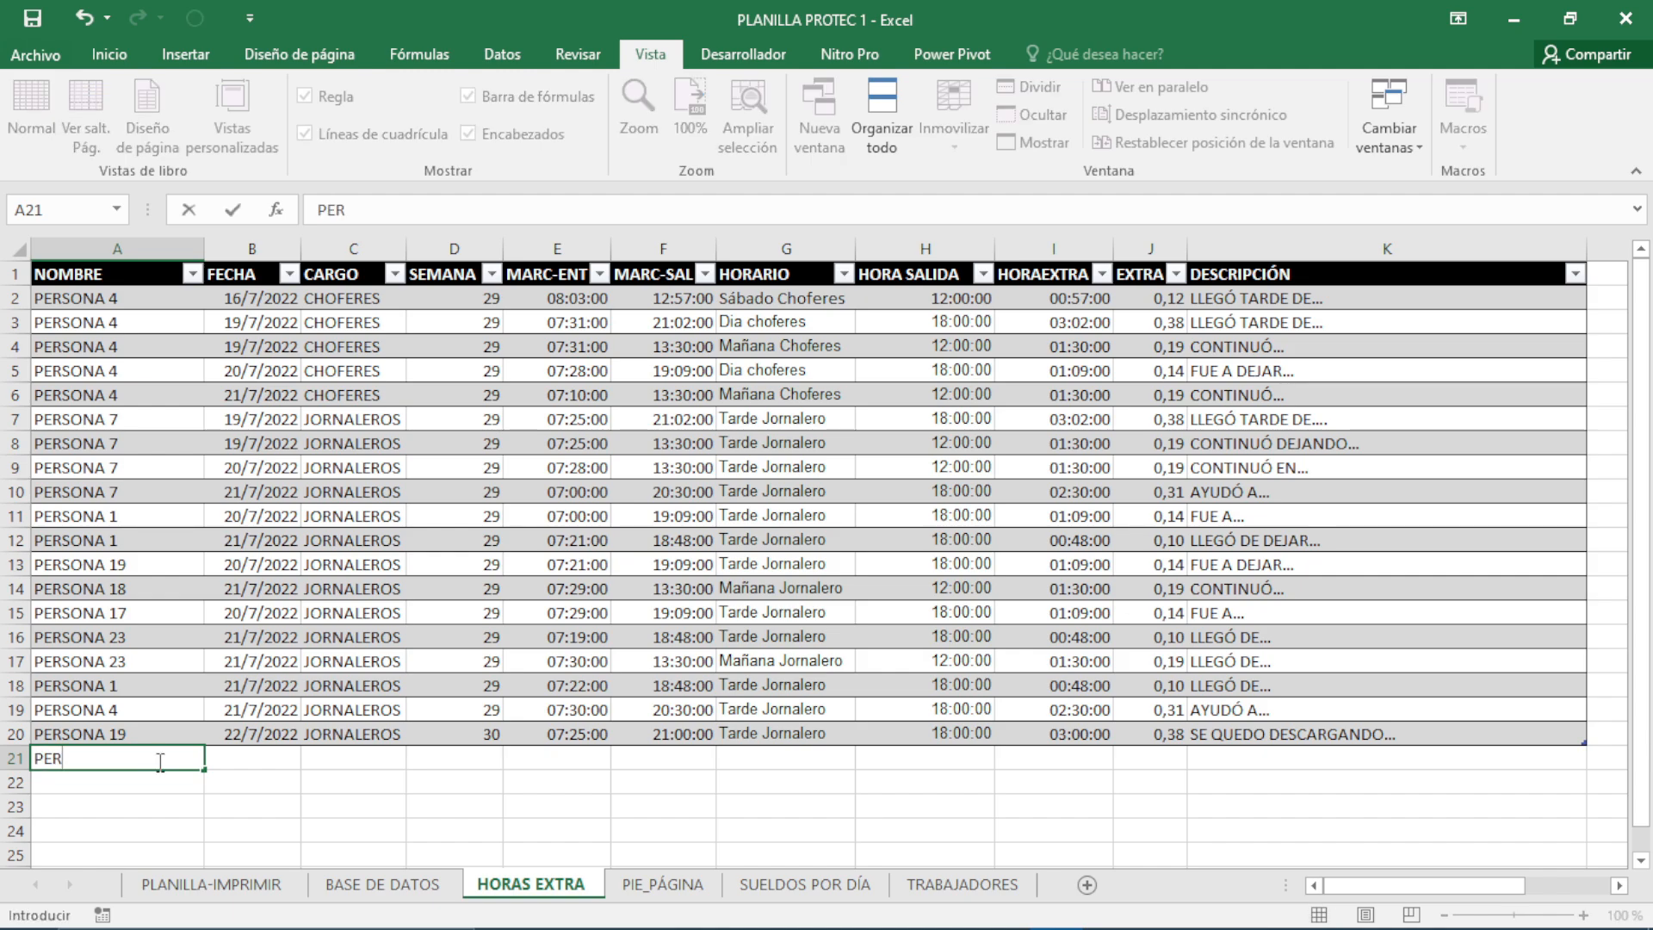
pyautogui.write('SONA 19')
pyautogui.hotkey('ctrl', 'Return')
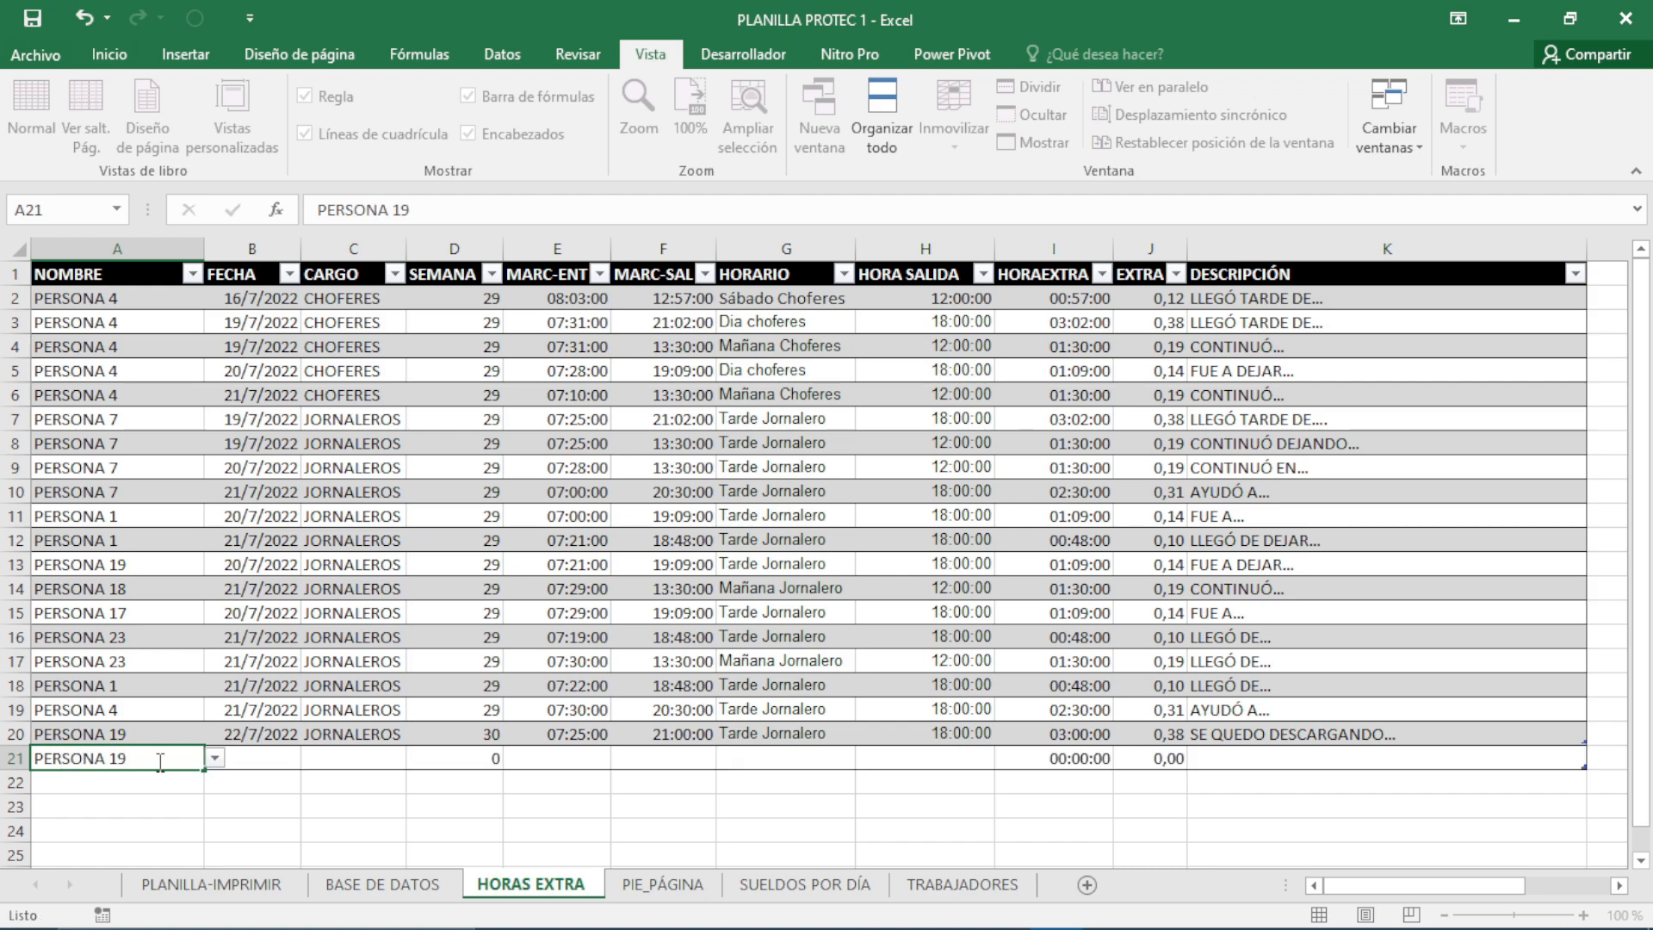
# - Compare the NOMBRE choices with the TRABAJADORES sheet and set NOMBRE in row 21 of HORAS EXTRA to PERSONA 20
pyautogui.click(214, 757)
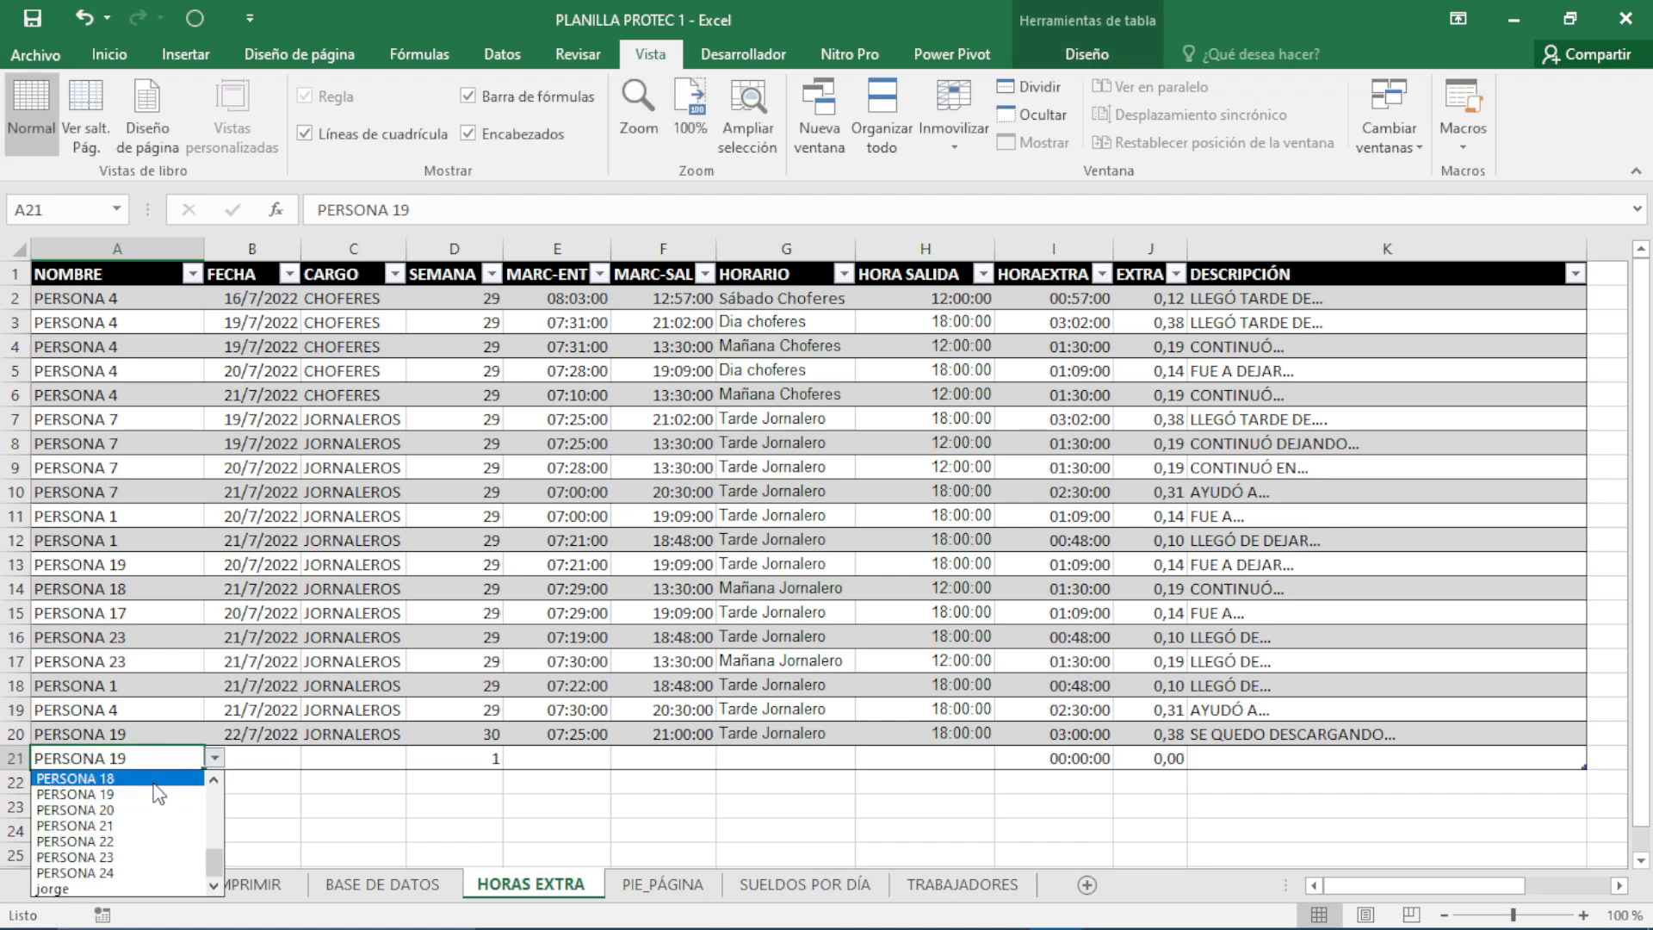
pyautogui.click(1004, 892)
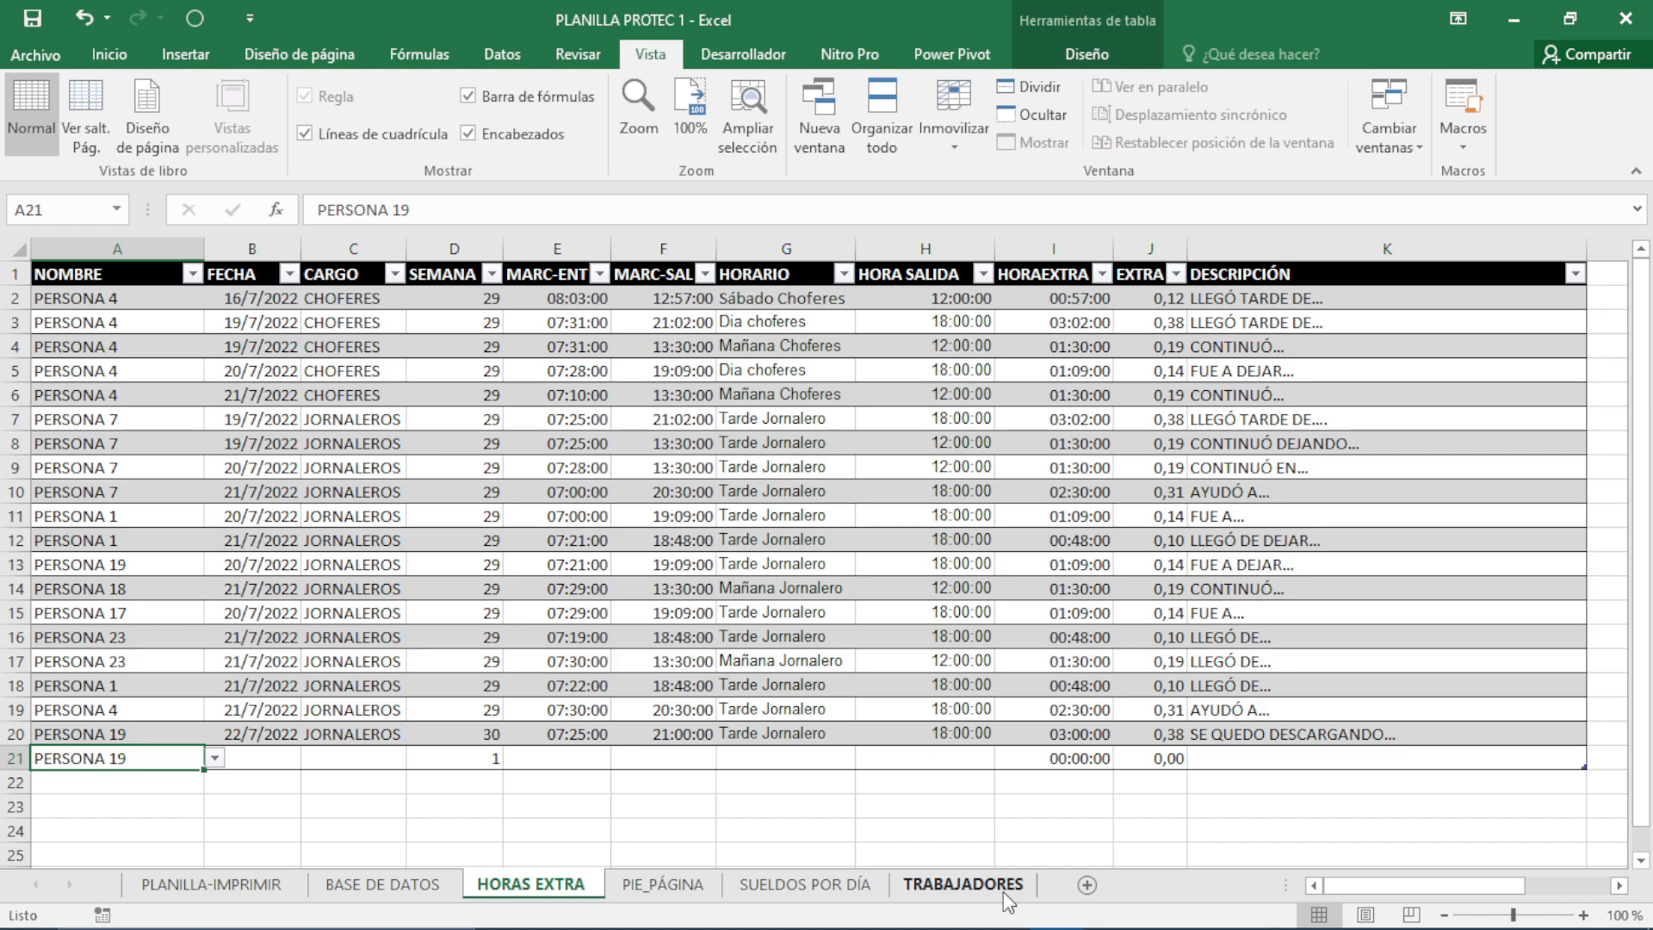
pyautogui.click(1007, 900)
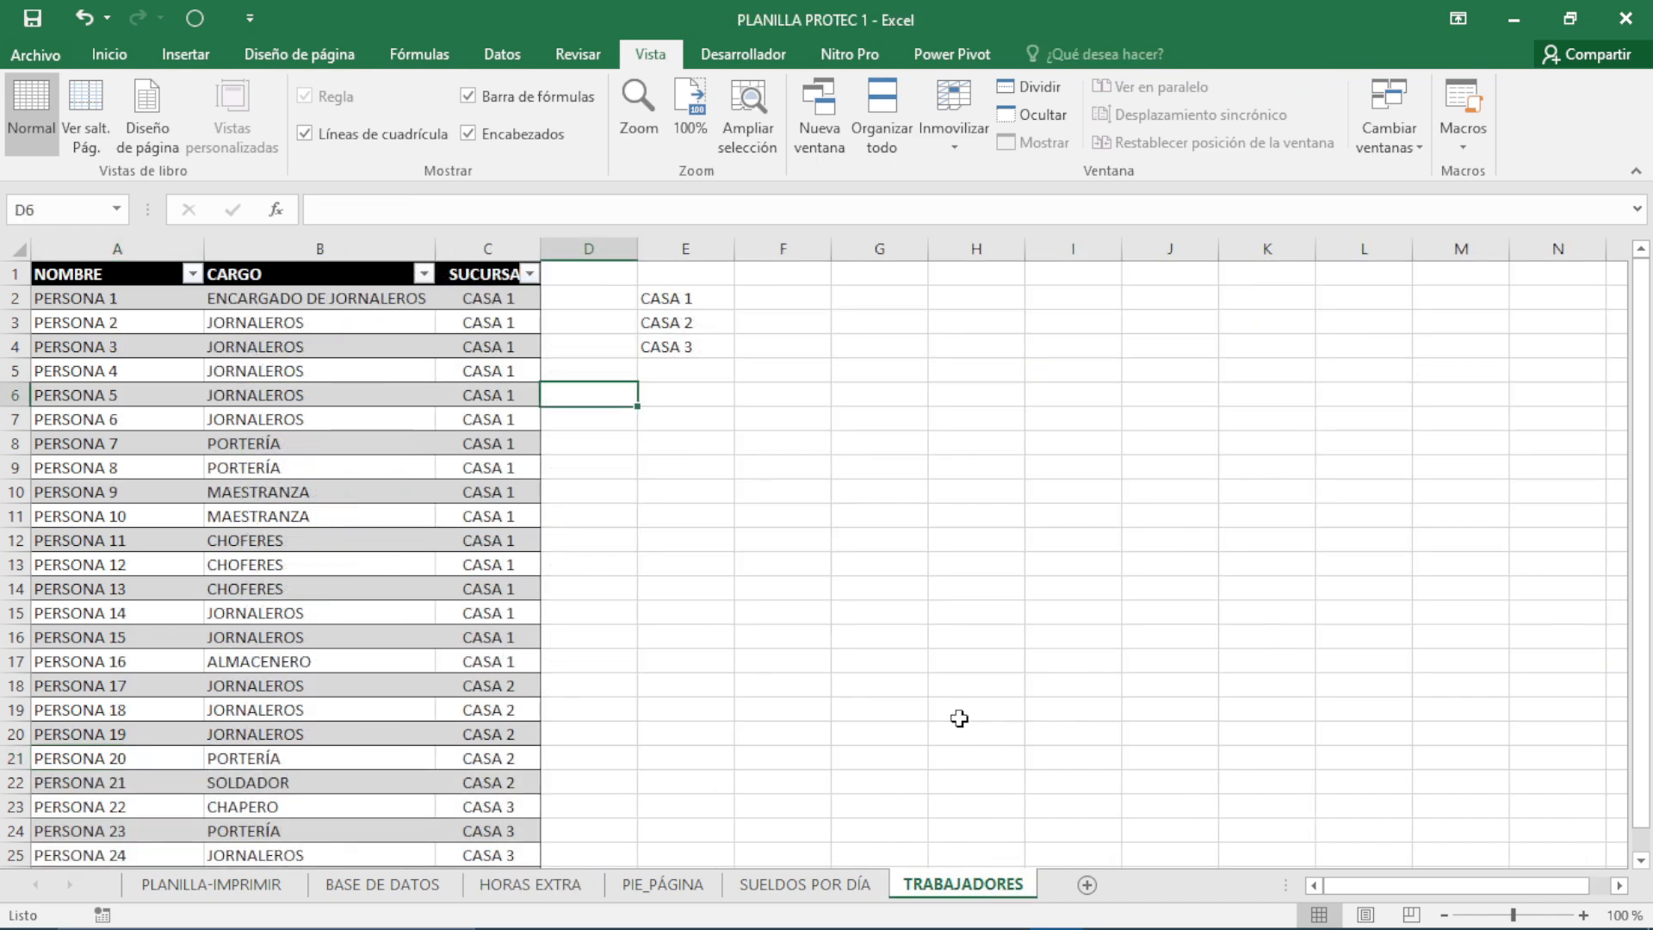
pyautogui.click(545, 893)
pyautogui.click(215, 757)
pyautogui.click(120, 810)
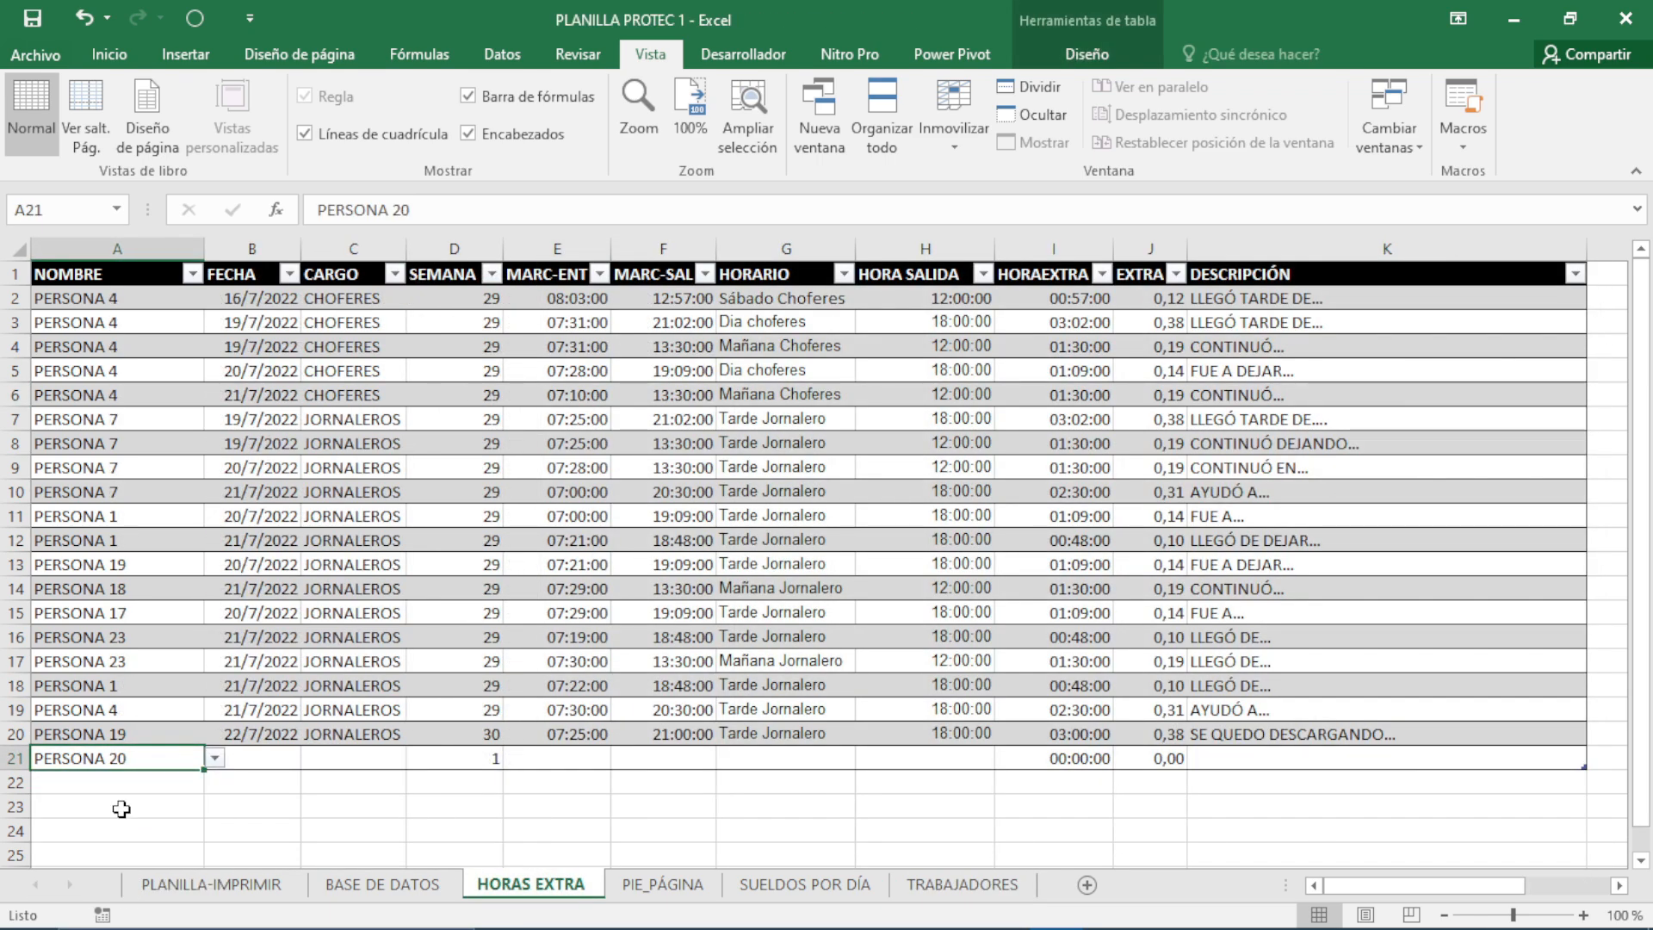
# - Enter 23/7/2022 for FECHA and ALMACENERO for CARGO in row 21, and check the SEMANA formula beside them
pyautogui.click(263, 757)
pyautogui.write('23/7')
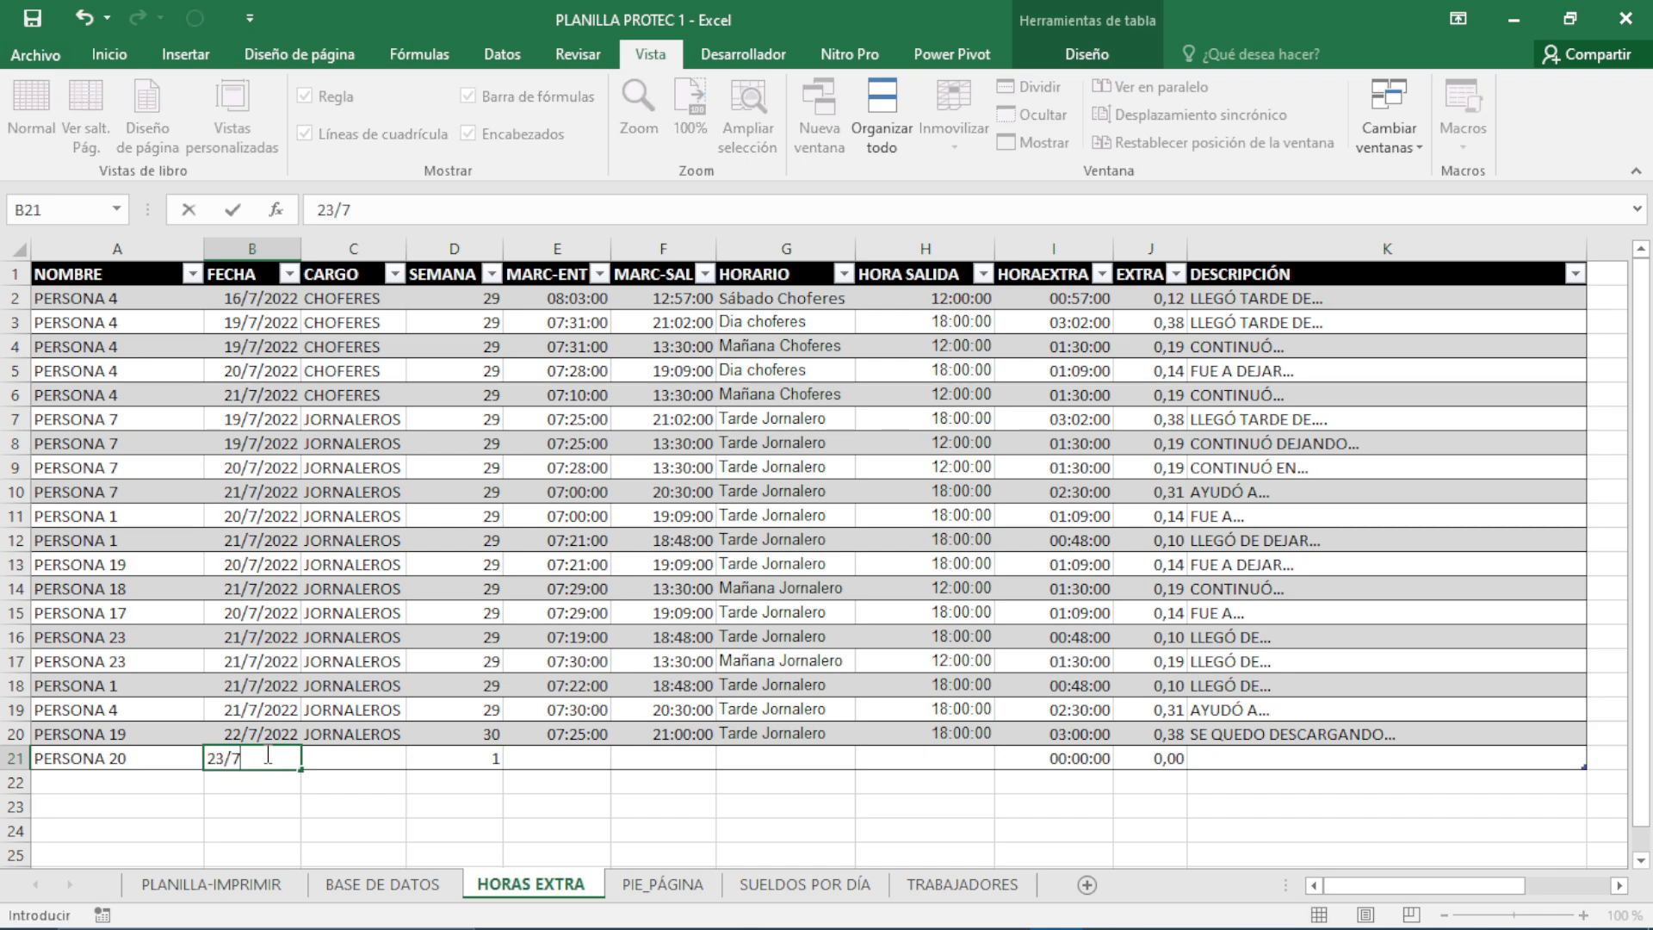
pyautogui.write('/2022')
pyautogui.press('Tab')
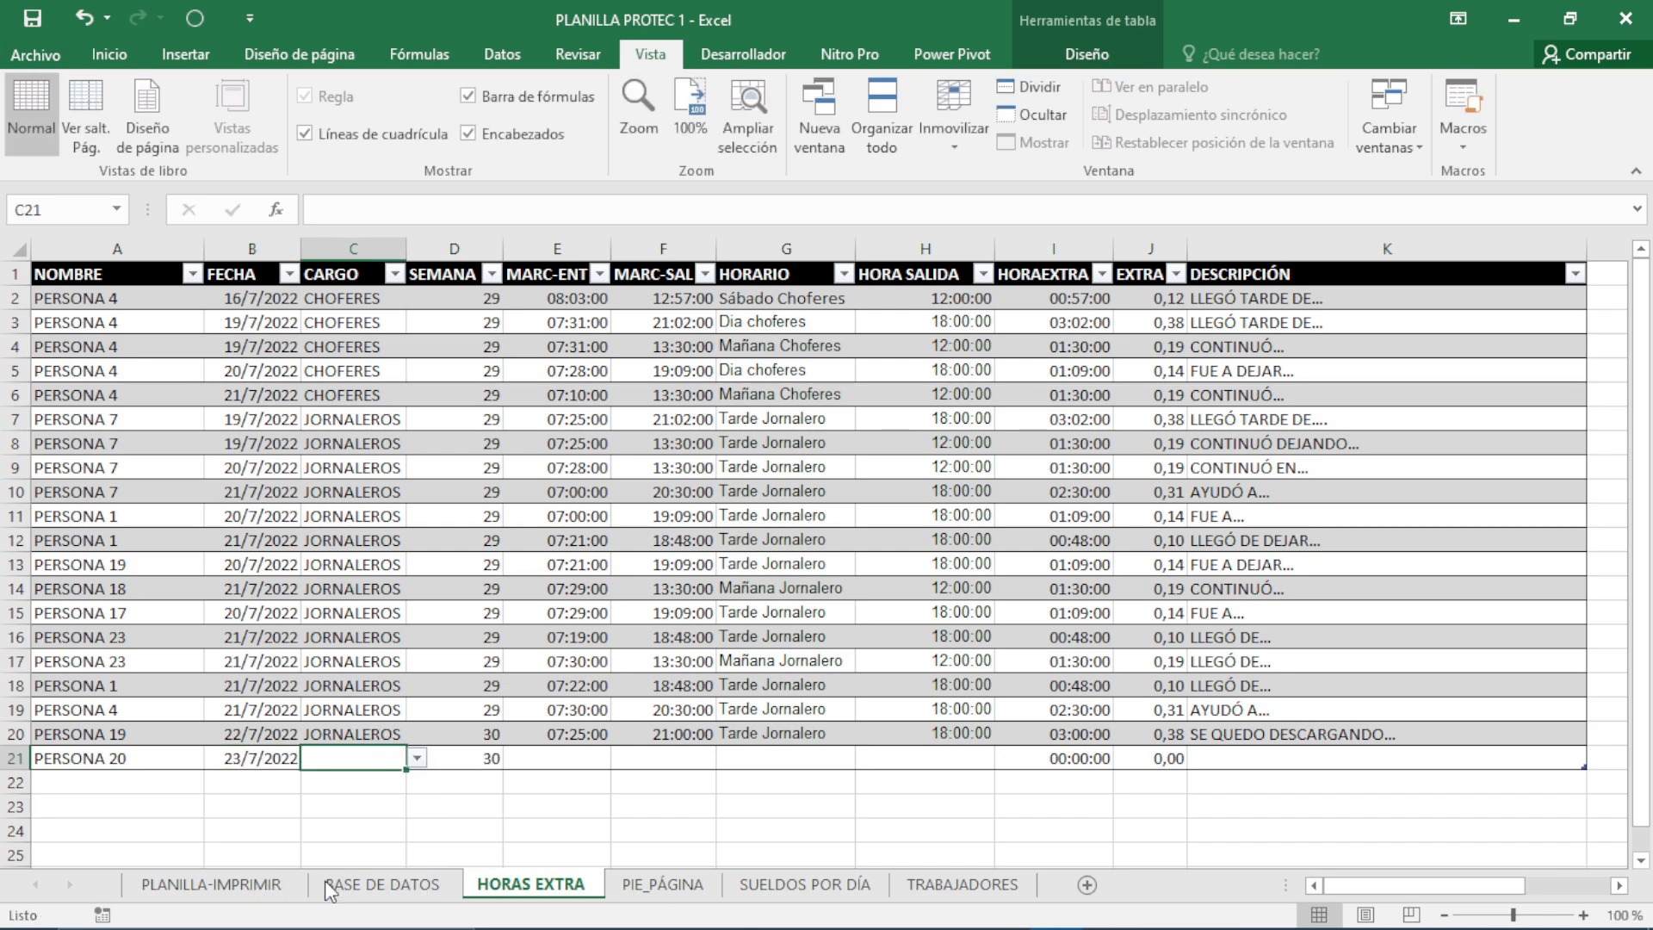
pyautogui.write('ALMACENERO')
pyautogui.click(479, 759)
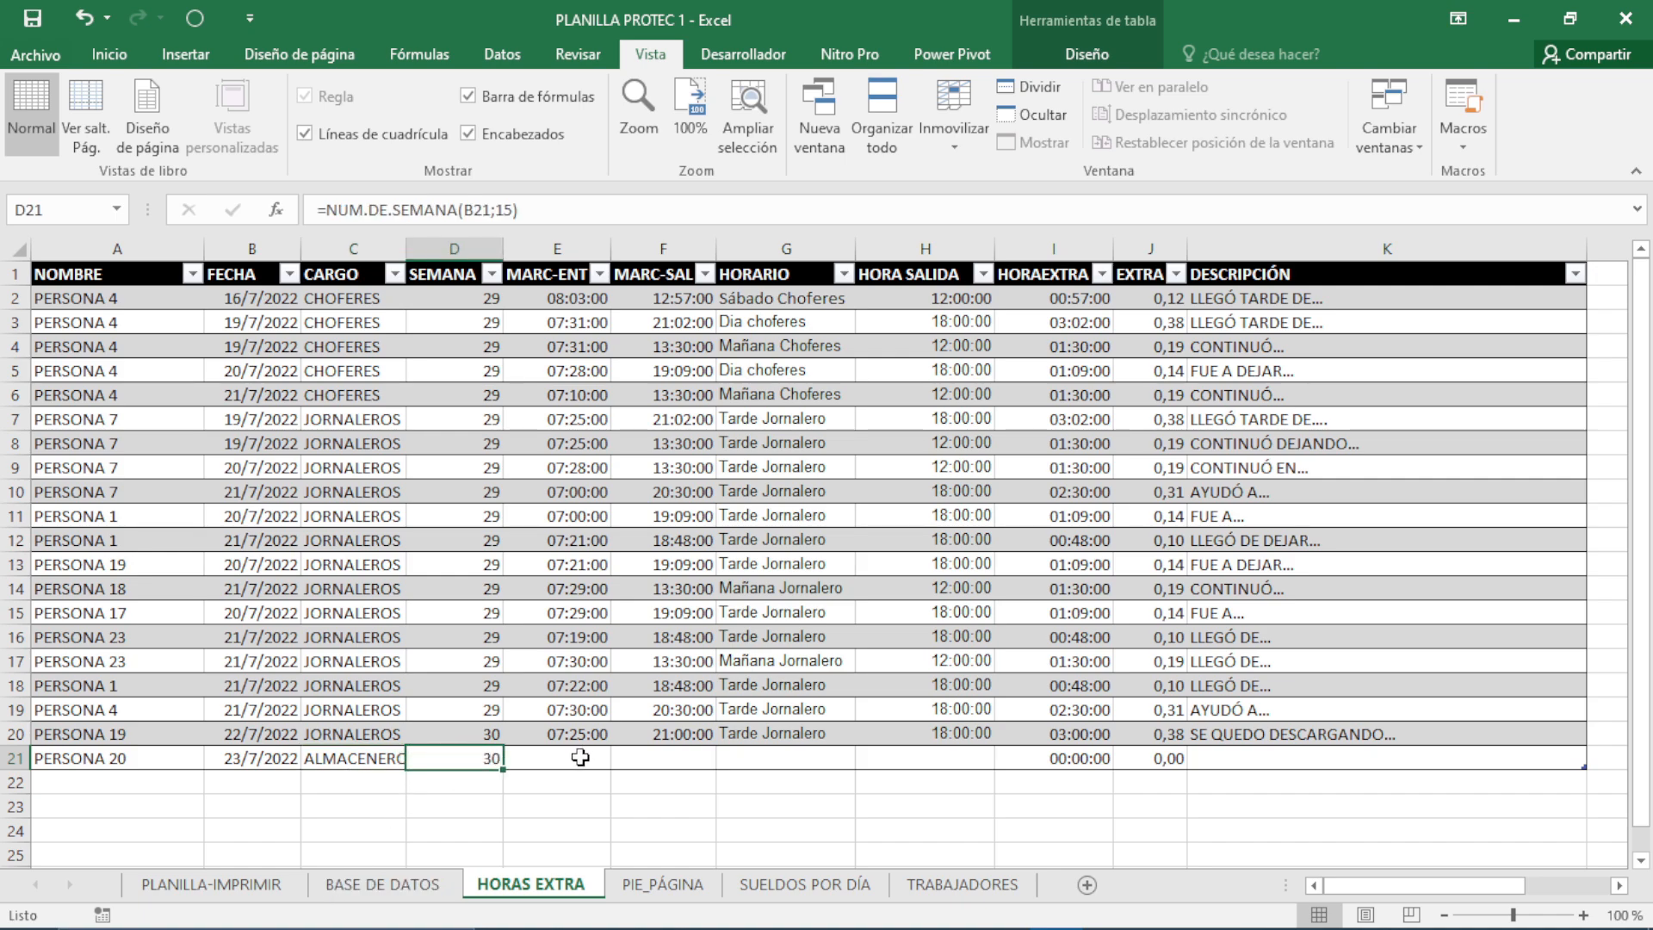
# - Fill row 21 with 7:30 for MARC-ENT, 19:00 for MARC-SAL, Tarde Jornalero for HORARIO and 18:00 for HORA SALIDA
pyautogui.click(585, 754)
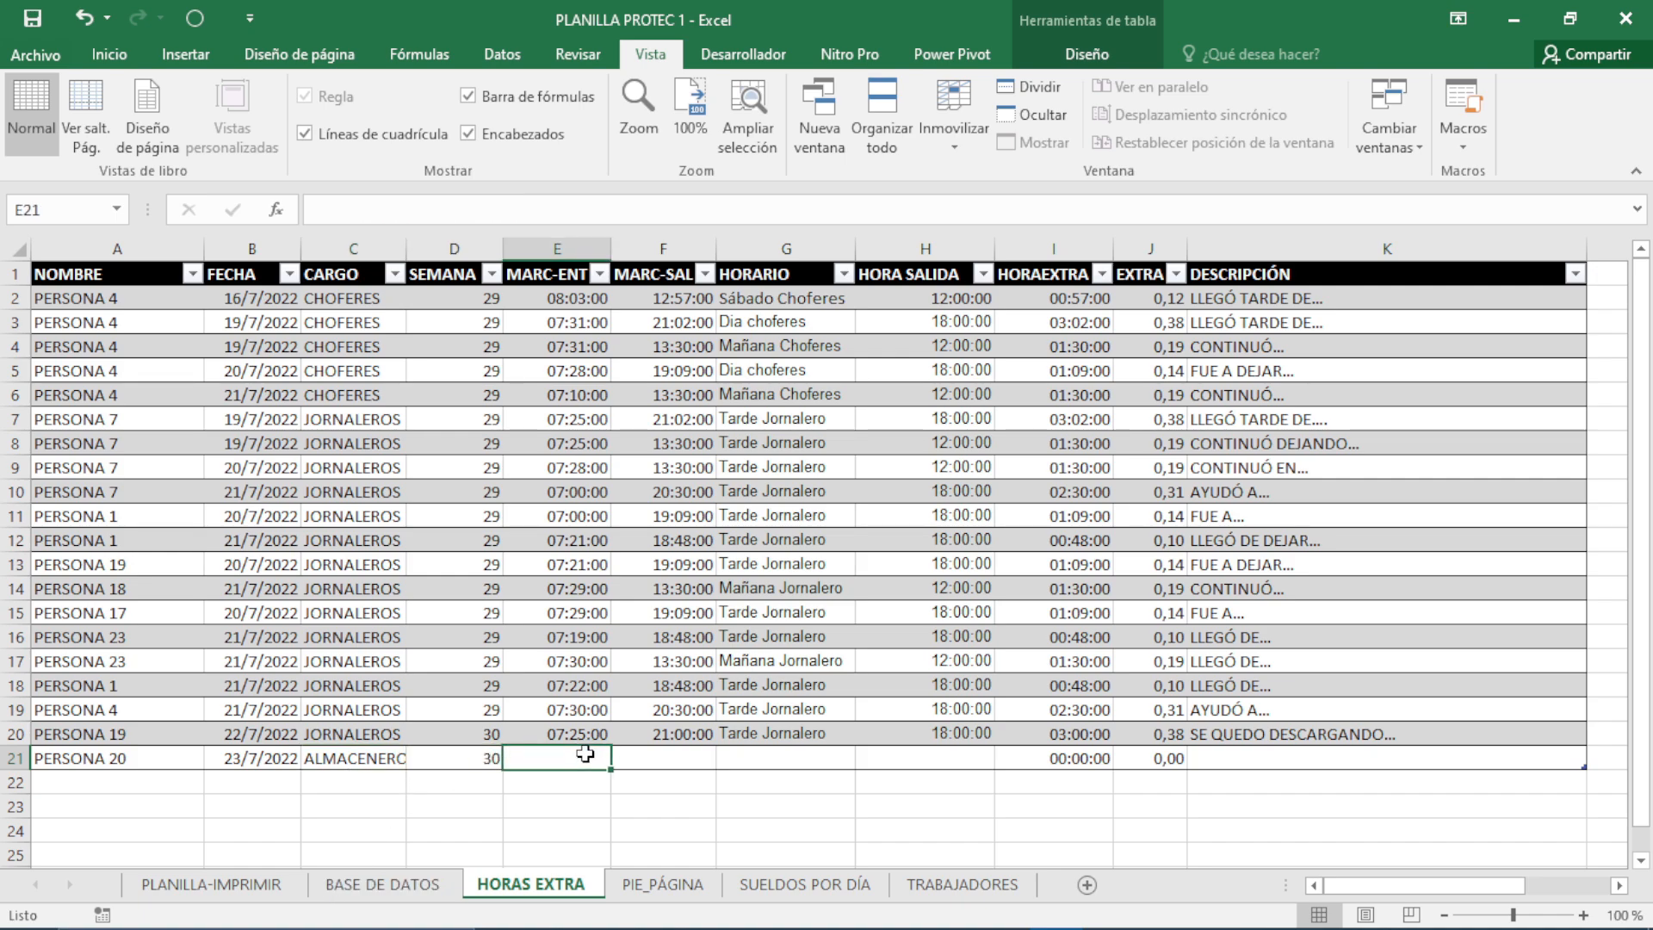
pyautogui.write('7:30')
pyautogui.press('Tab')
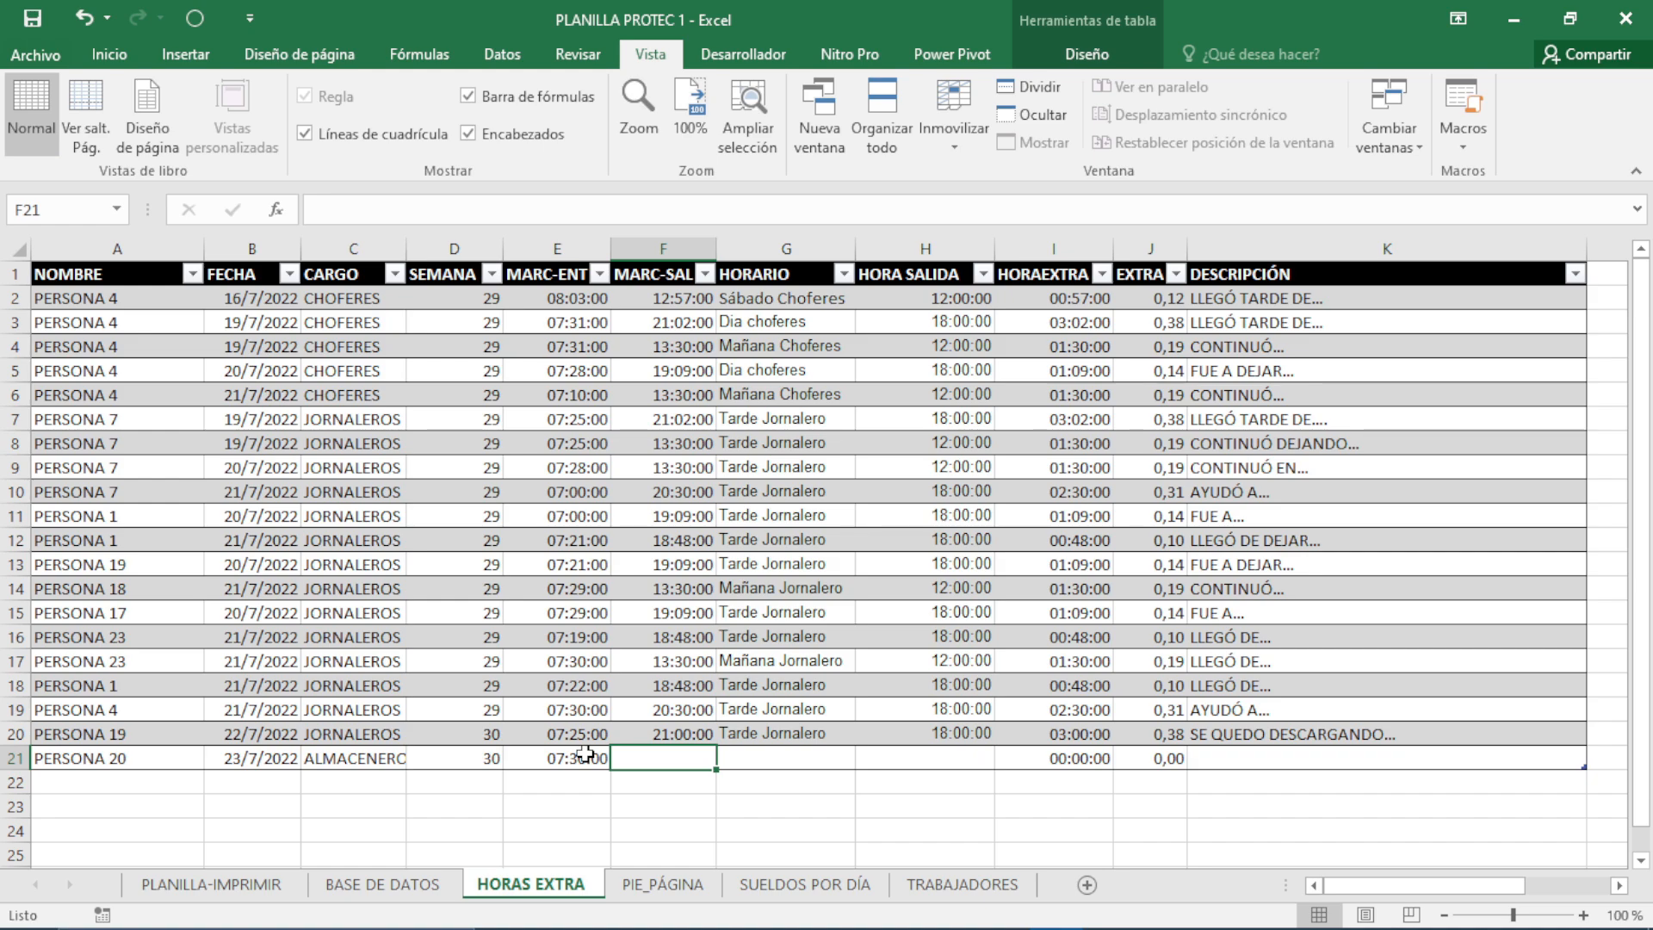
pyautogui.write('17')
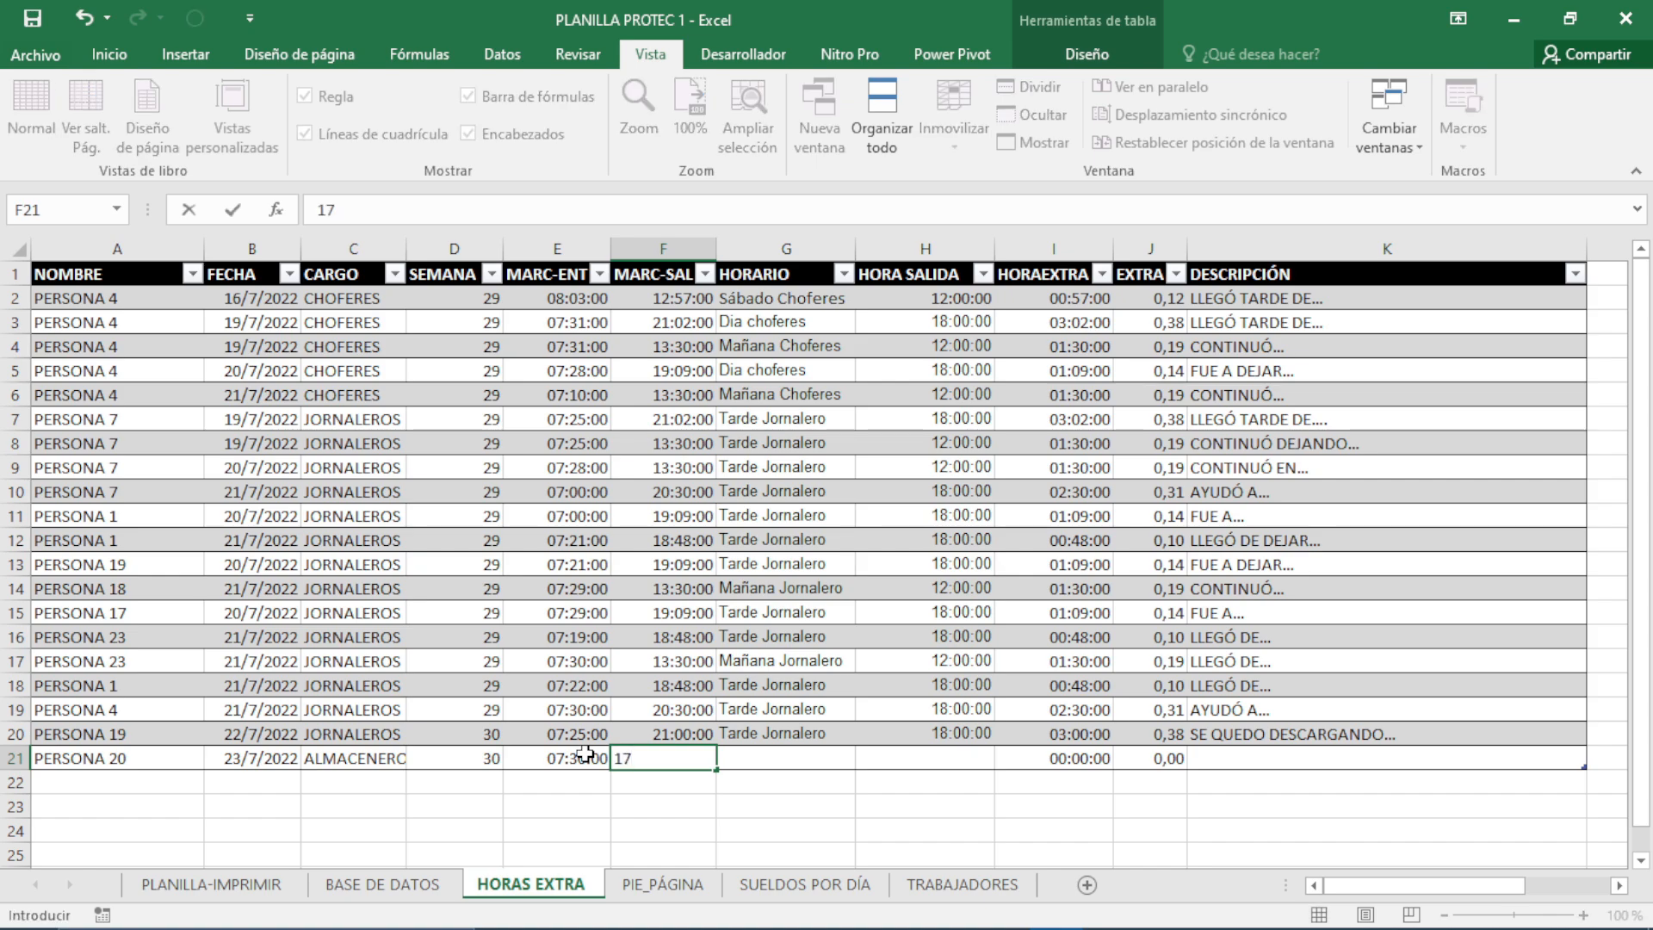
pyautogui.press('BackSpace')
pyautogui.write('9:0')
pyautogui.press('Tab')
pyautogui.write('T')
pyautogui.press('Tab')
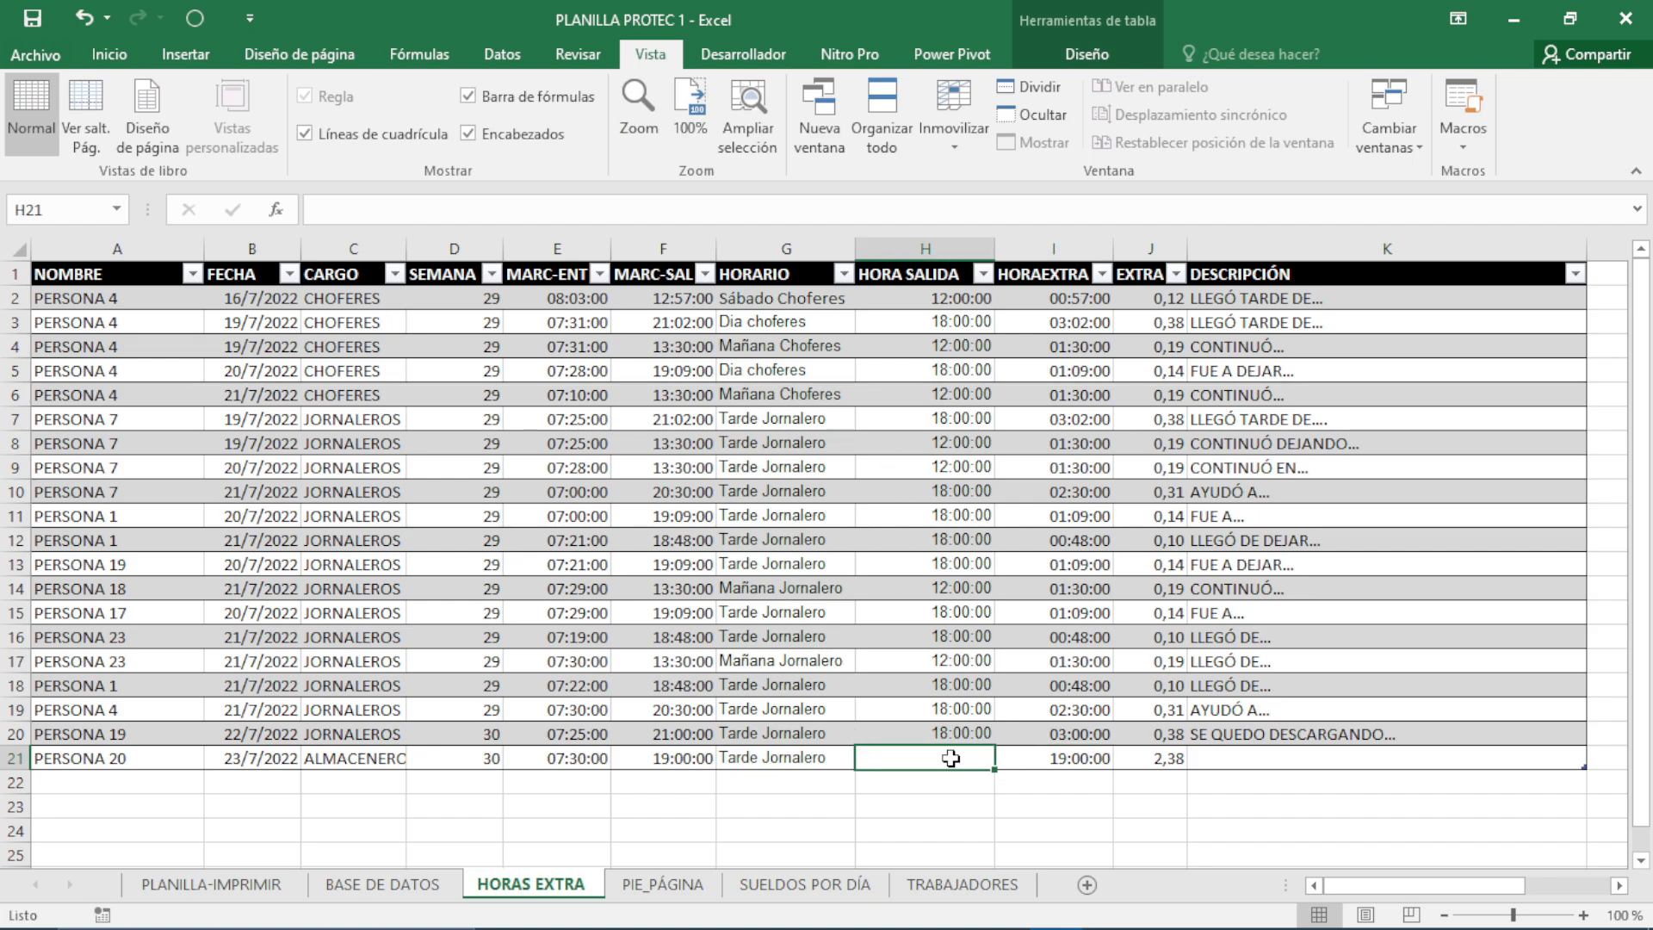
pyautogui.write('18:00')
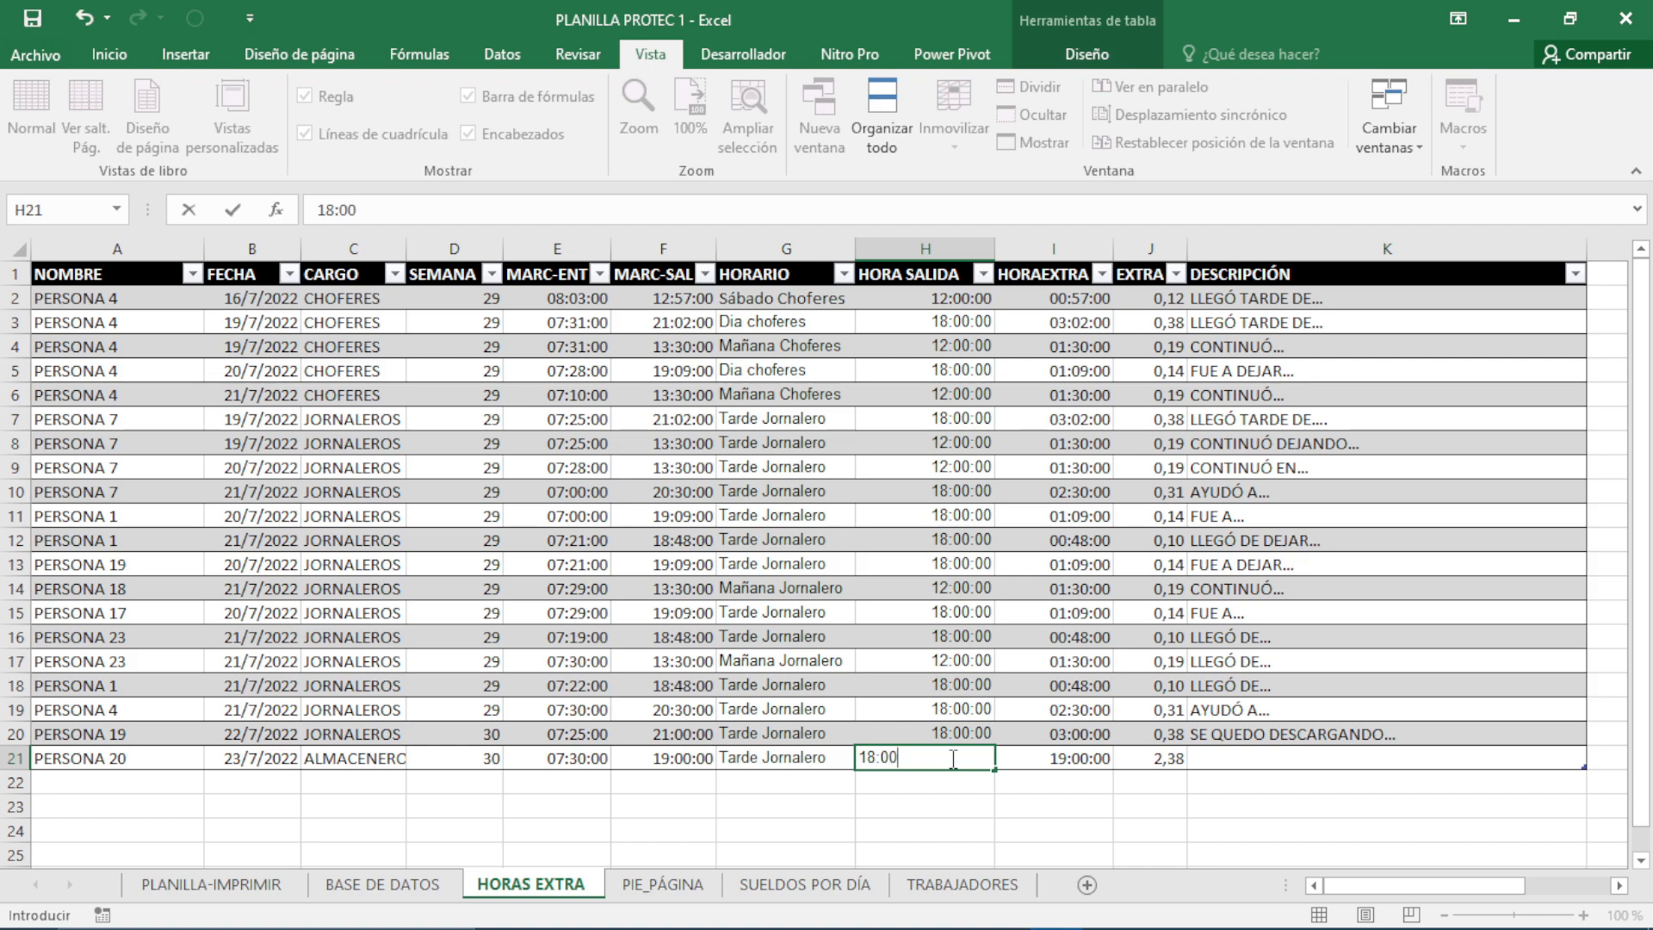
pyautogui.press('Tab')
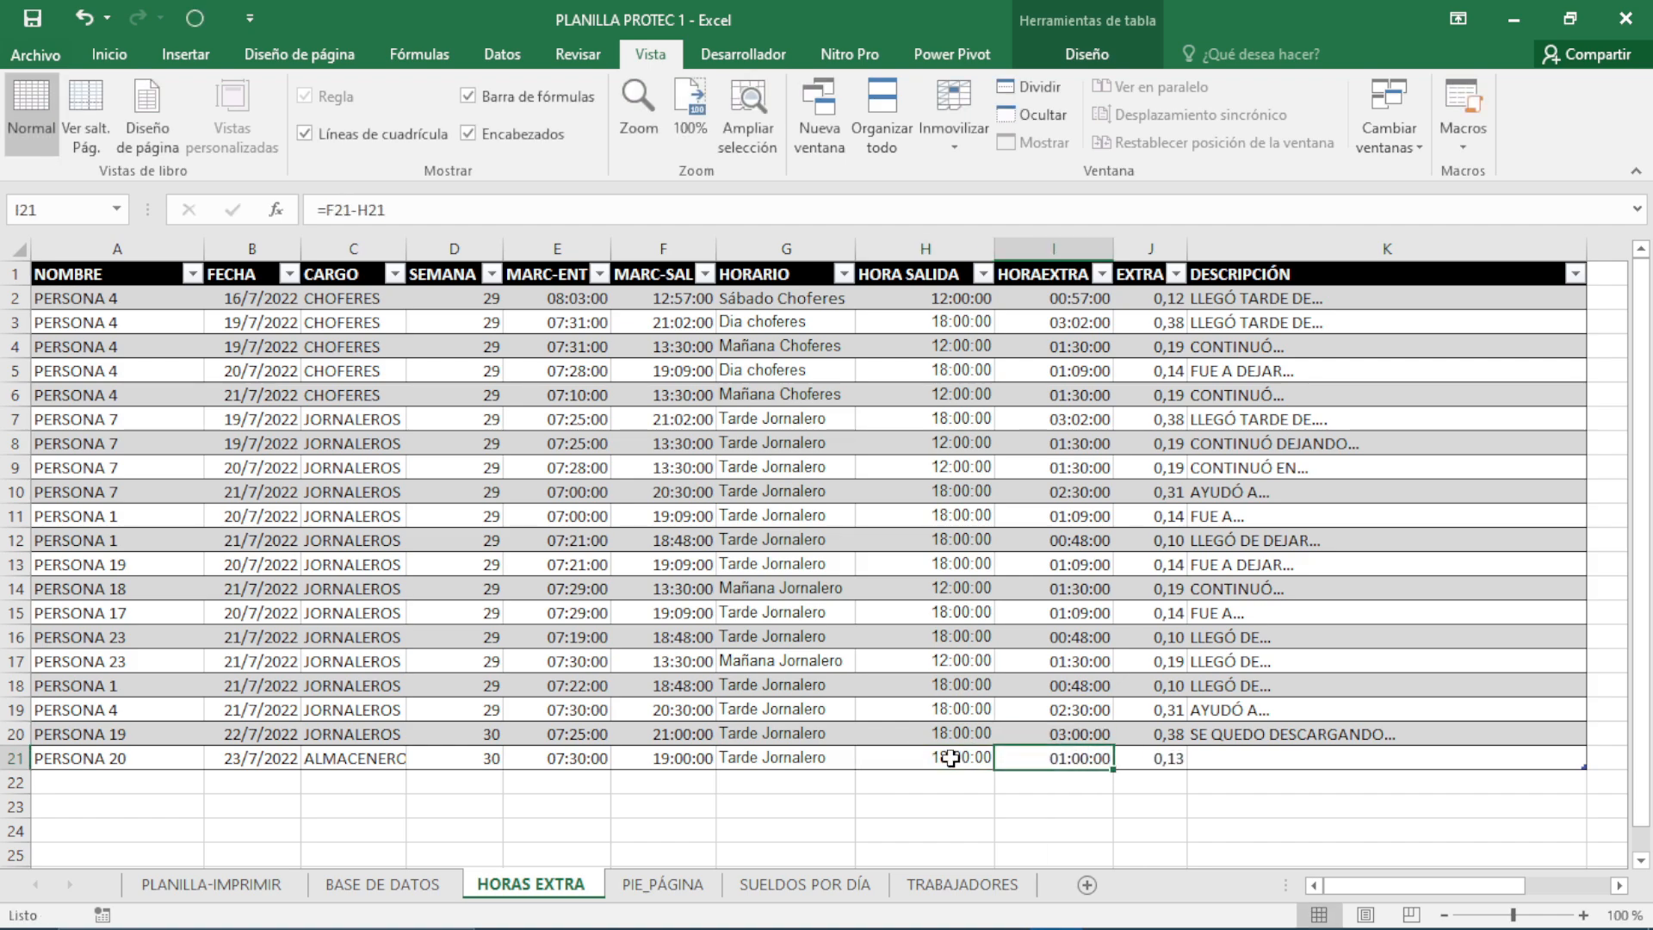
# - Compare MARC-SAL and HORA SALIDA in row 21 and examine the HORAEXTRA and EXTRA formulas that use them
pyautogui.click(950, 758)
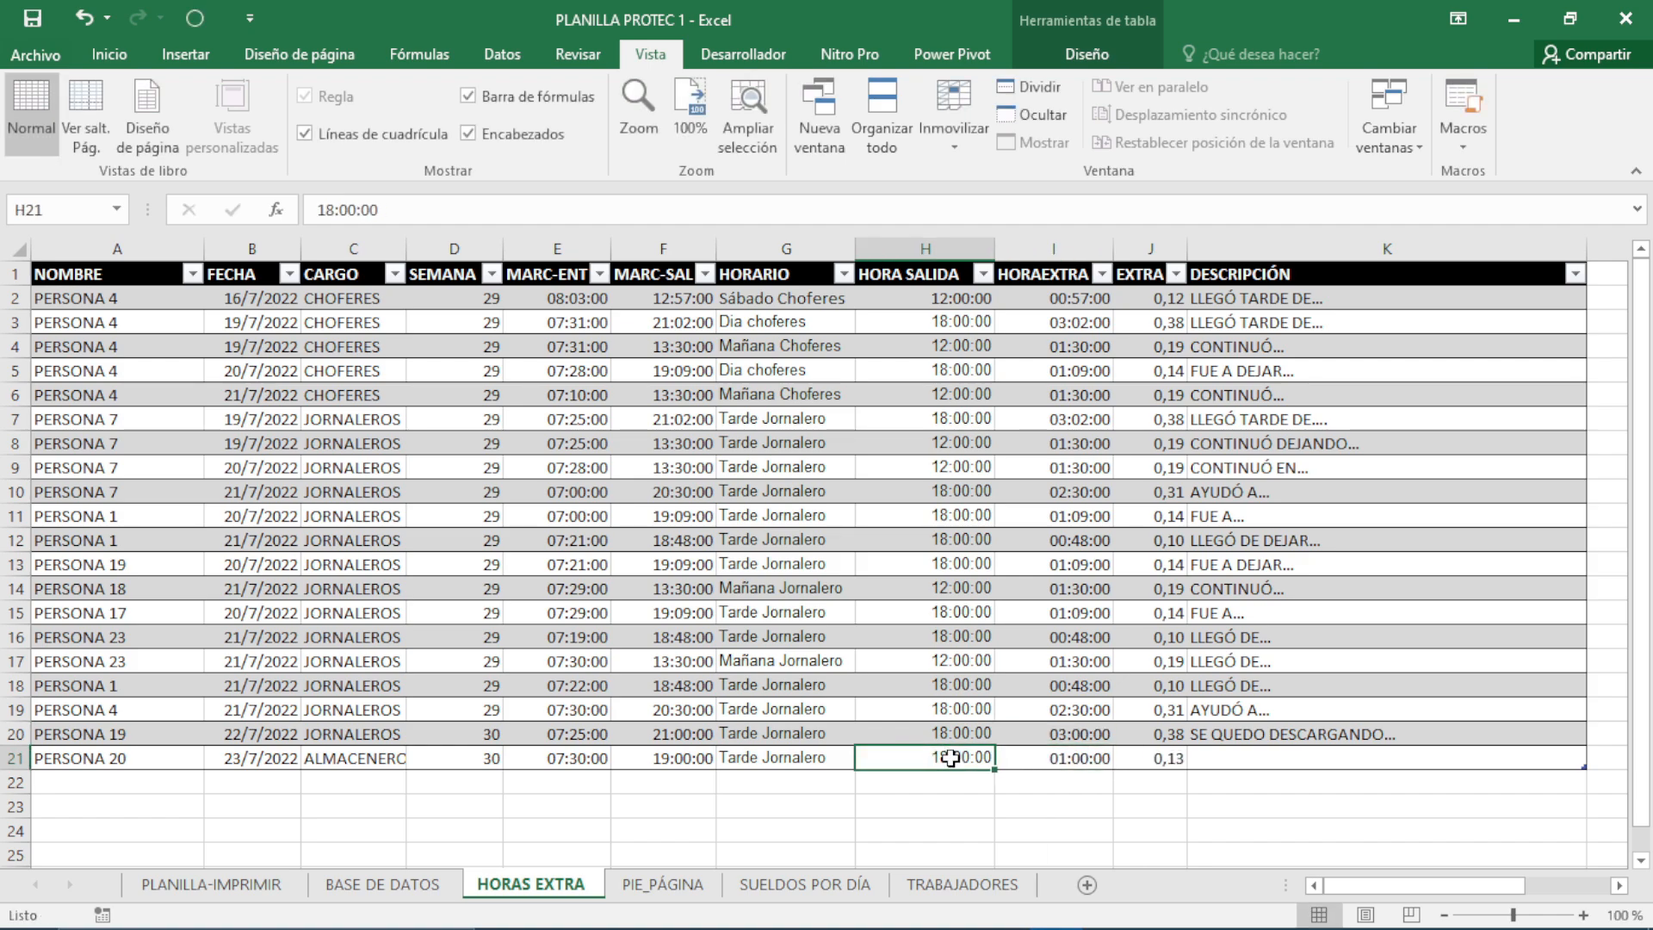
pyautogui.press('Left')
pyautogui.press('Left')
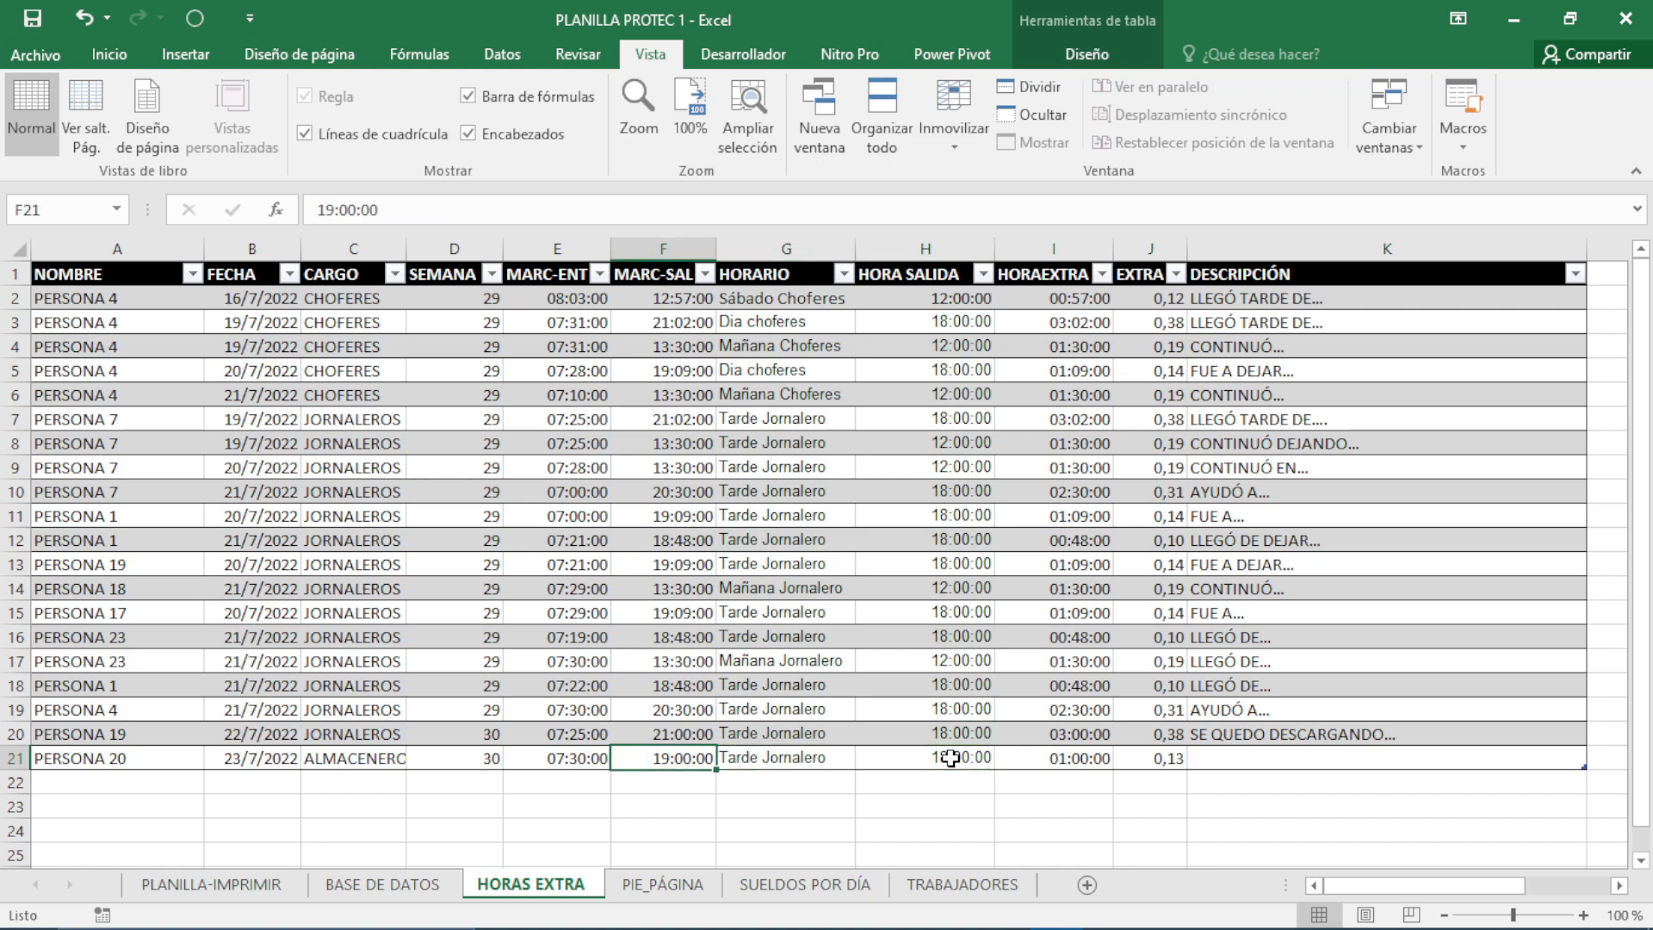
pyautogui.press('Right')
pyautogui.press('Right')
pyautogui.press('Right')
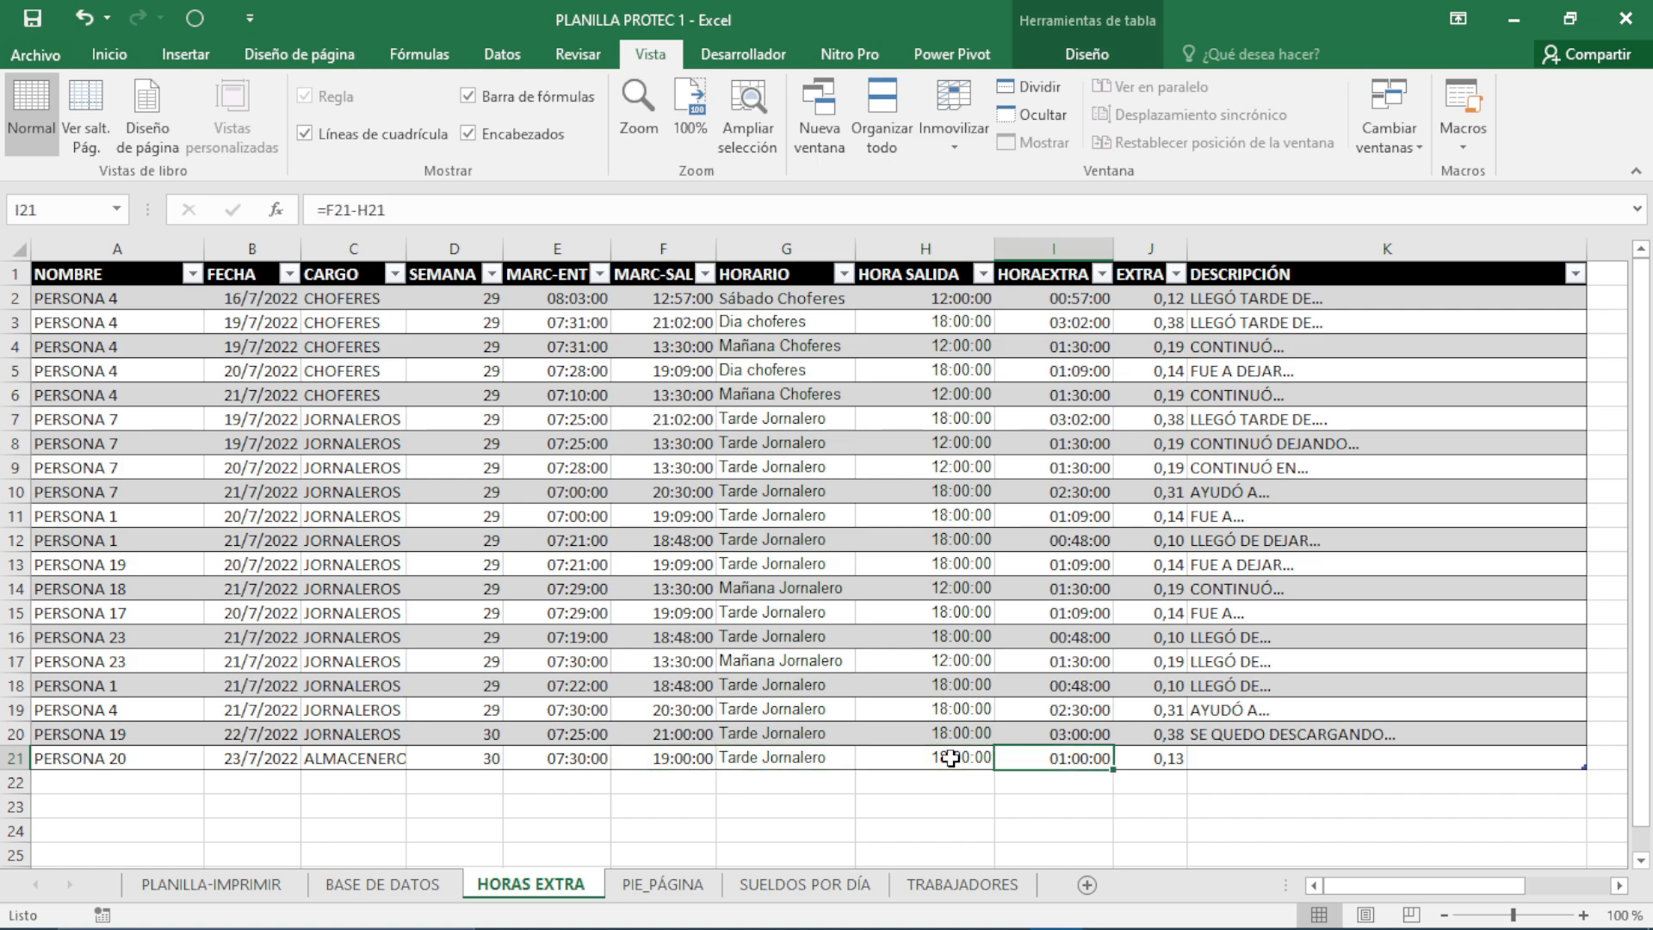
pyautogui.press('Right')
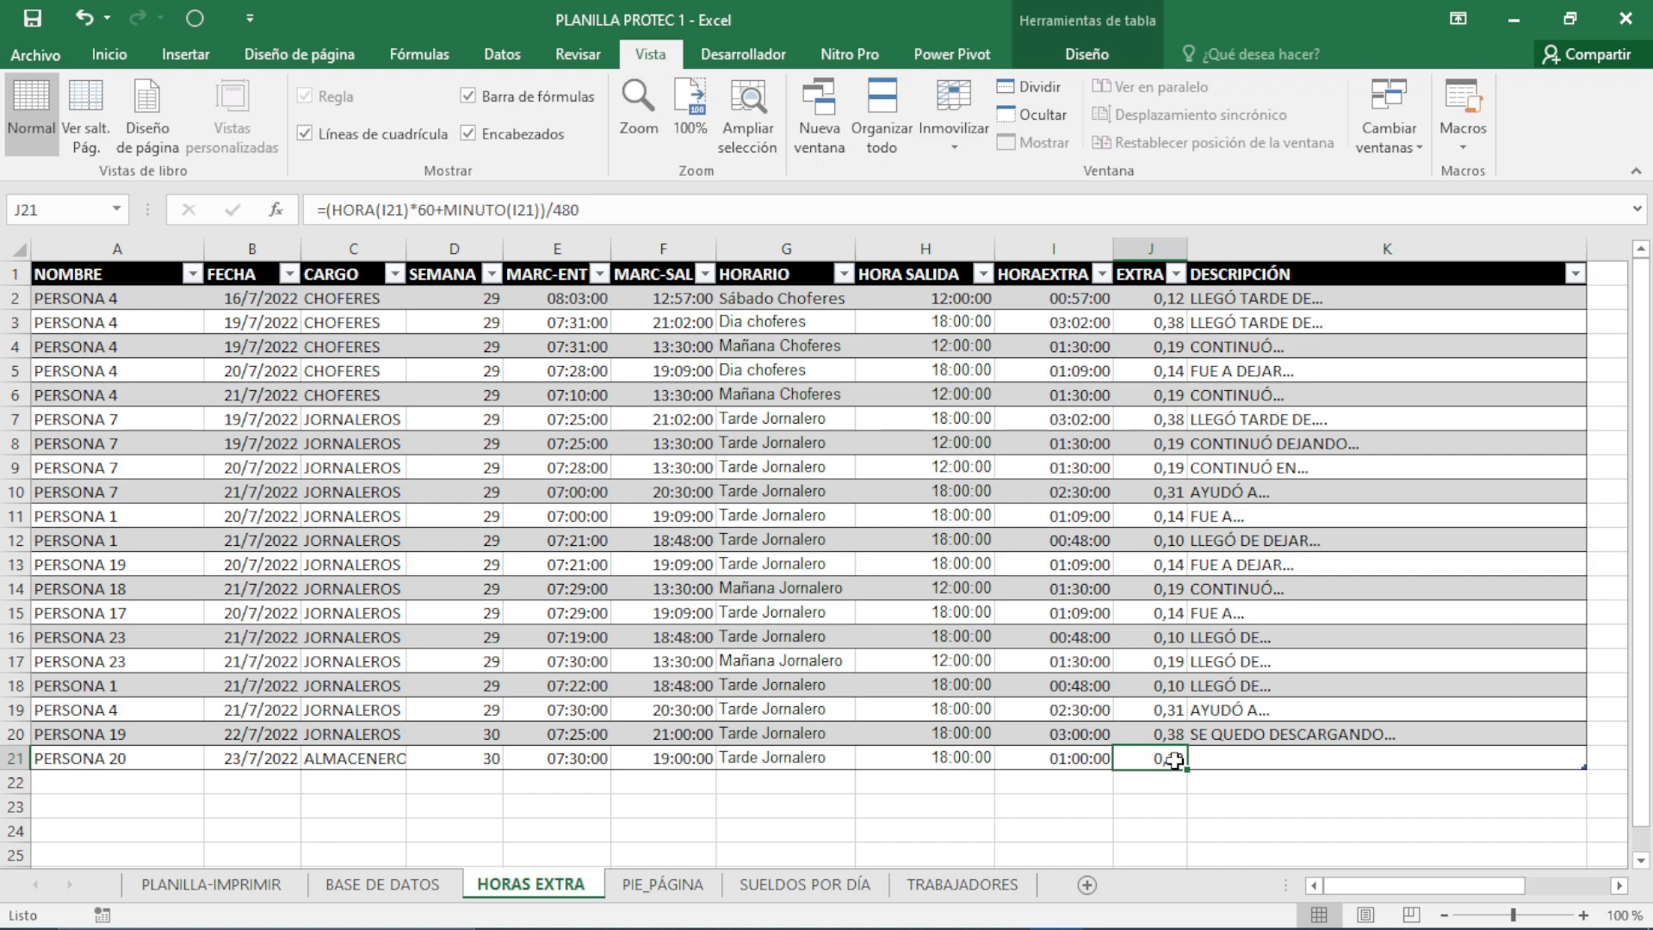
# - Change HORA SALIDA in row 21 to 11:00 and recheck the HORAEXTRA and EXTRA cells
pyautogui.click(927, 755)
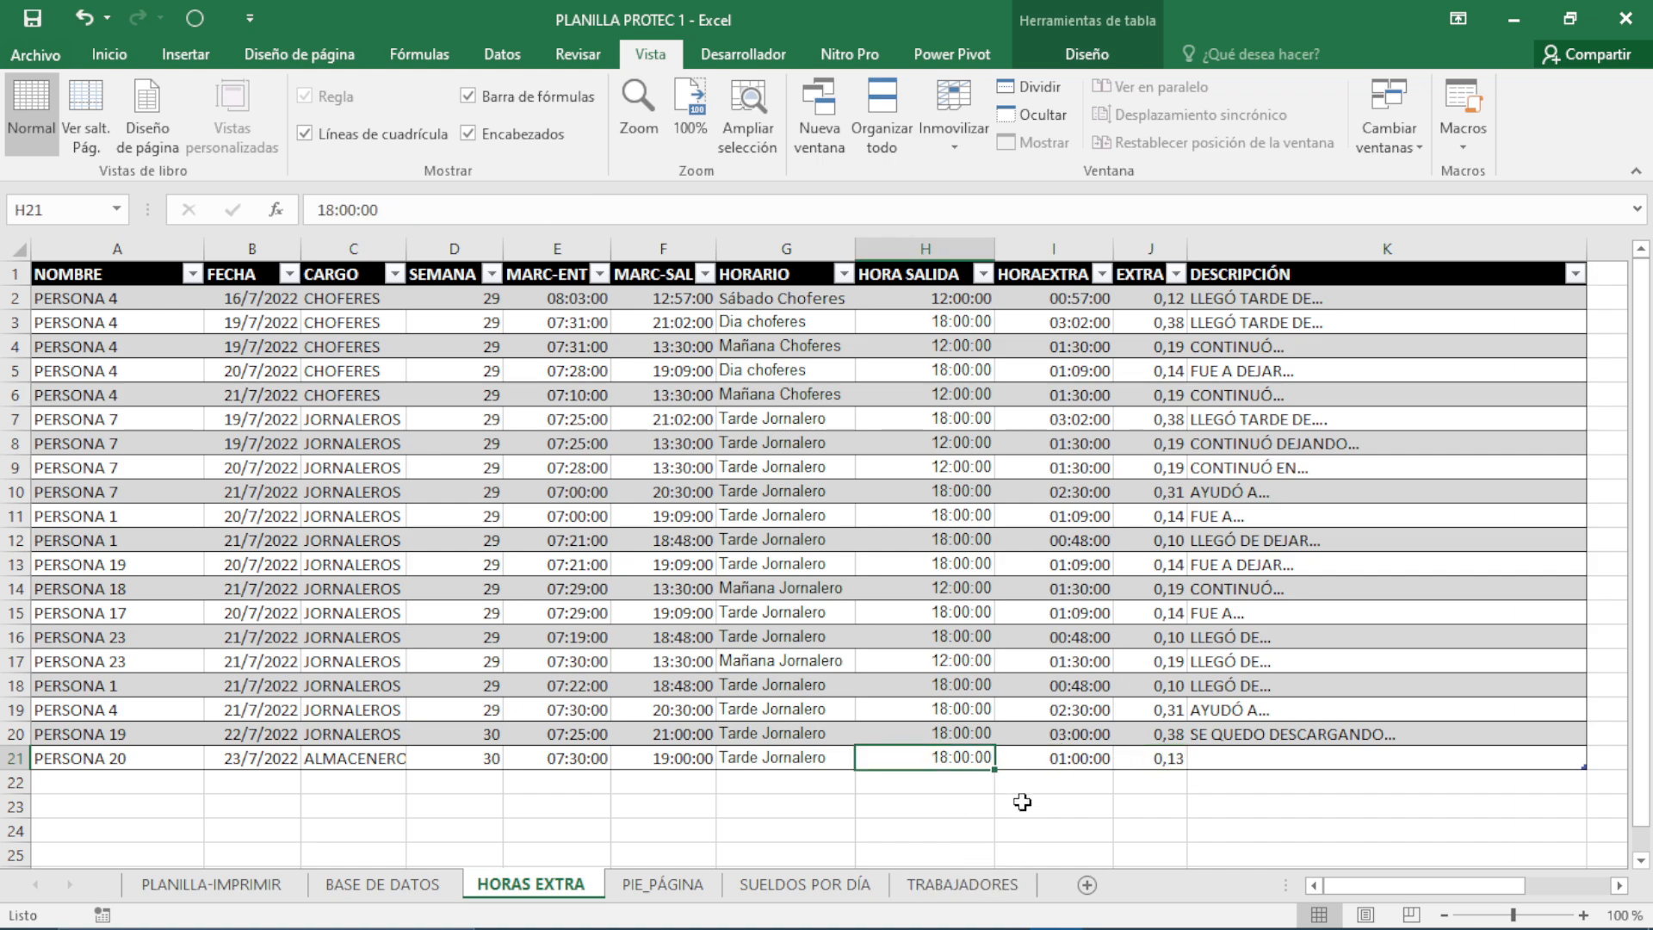
pyautogui.hotkey('ctrl', 'z')
pyautogui.press('Right')
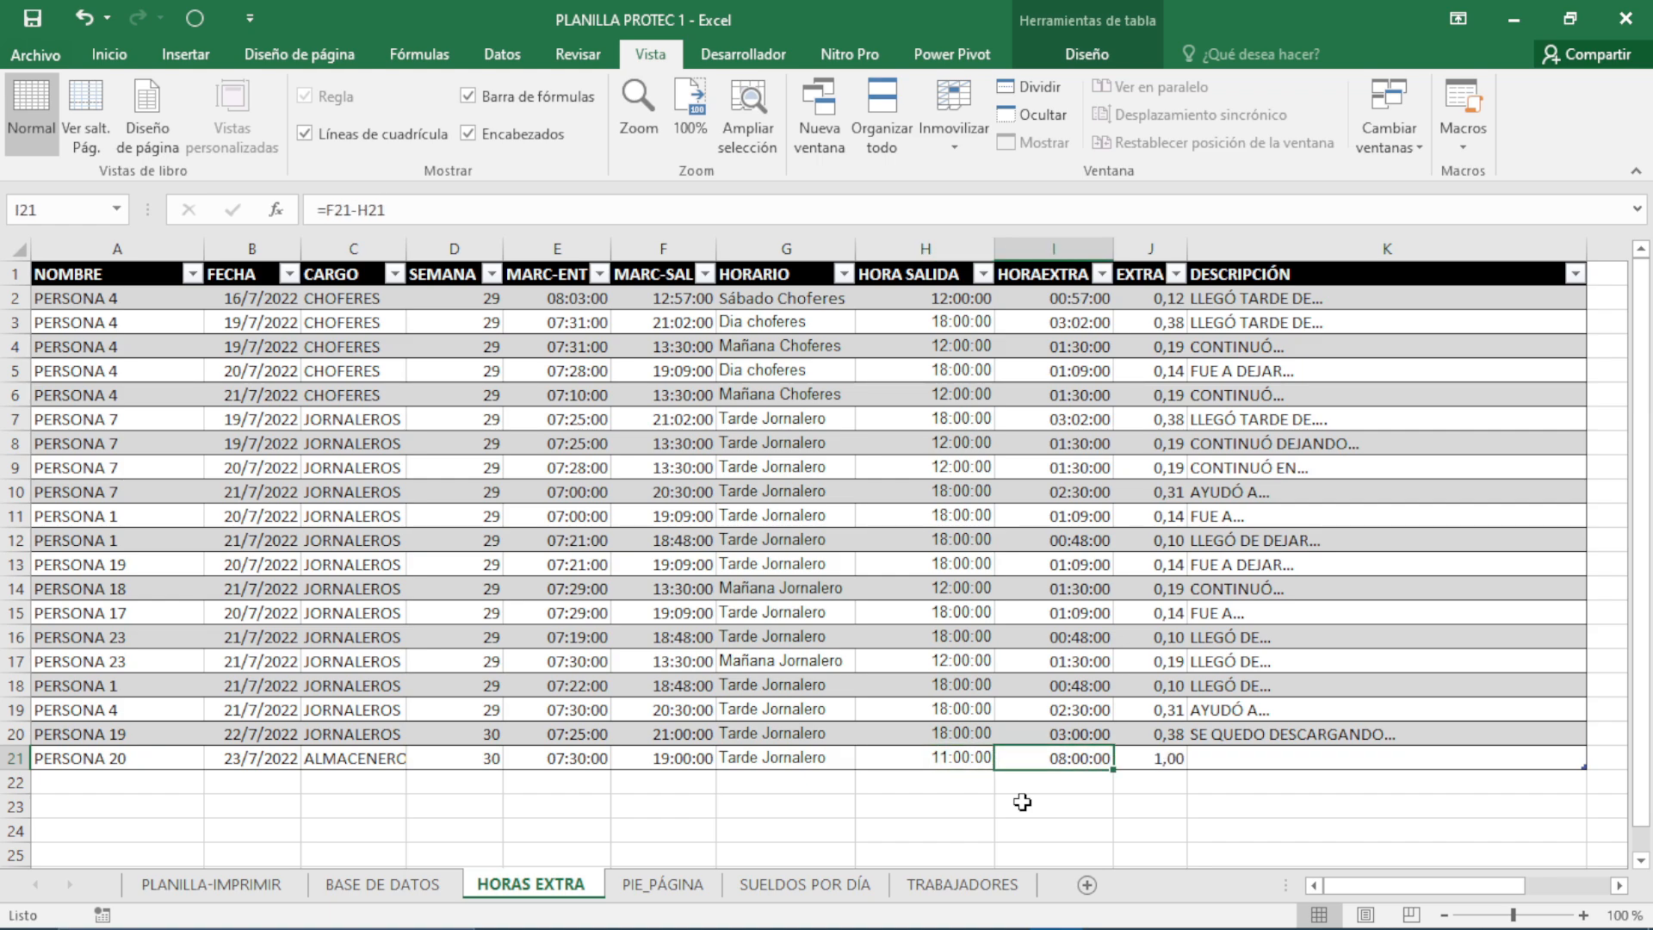
pyautogui.press('Right')
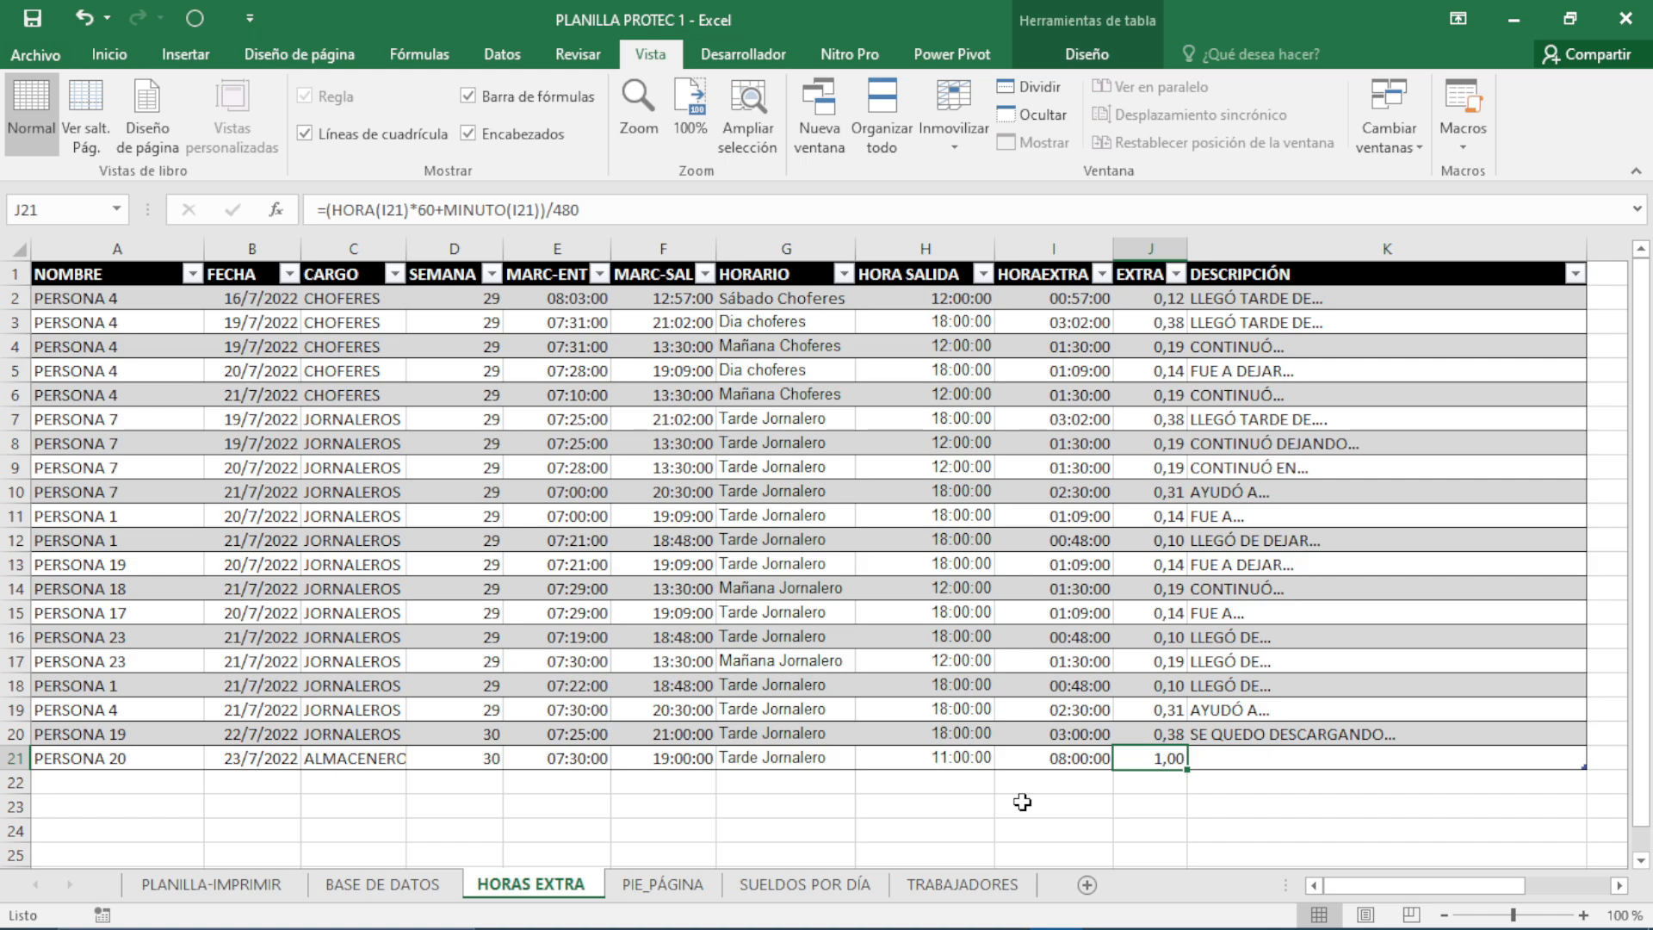
# - Enter SE QUEDO LIMPIANDO as the DESCRIPCIÓN in row 21, then glance at BASE DE DATOS and return to HORAS EXTRA
pyautogui.press('Right')
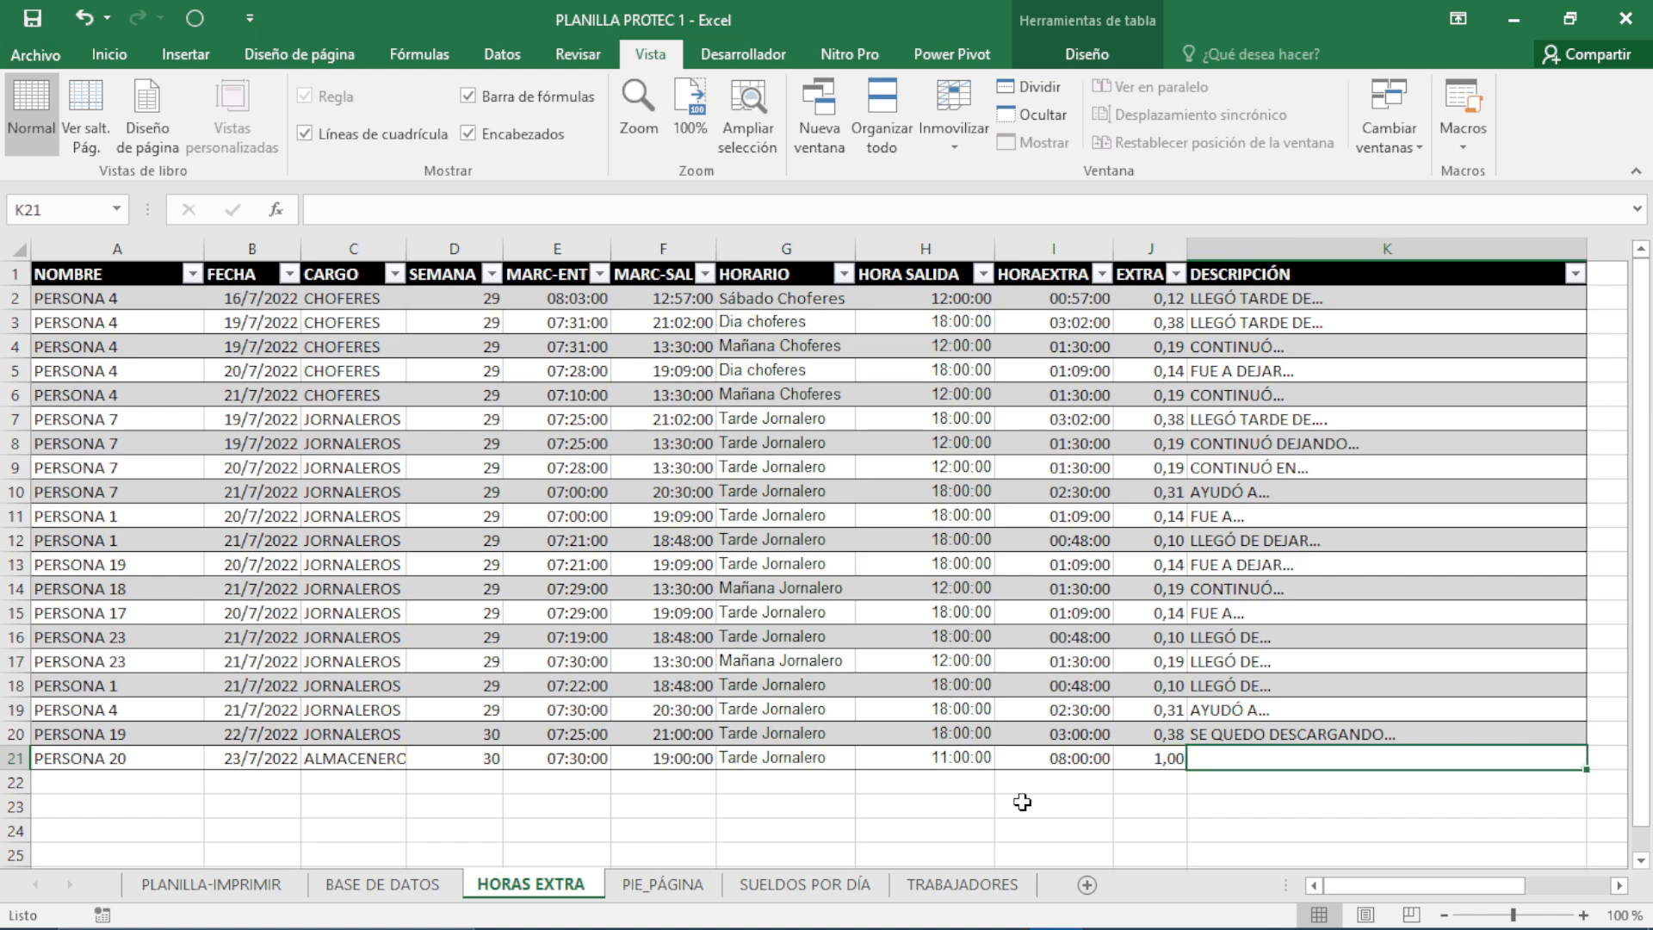
pyautogui.write('SE QUEDO LIMPIANDO')
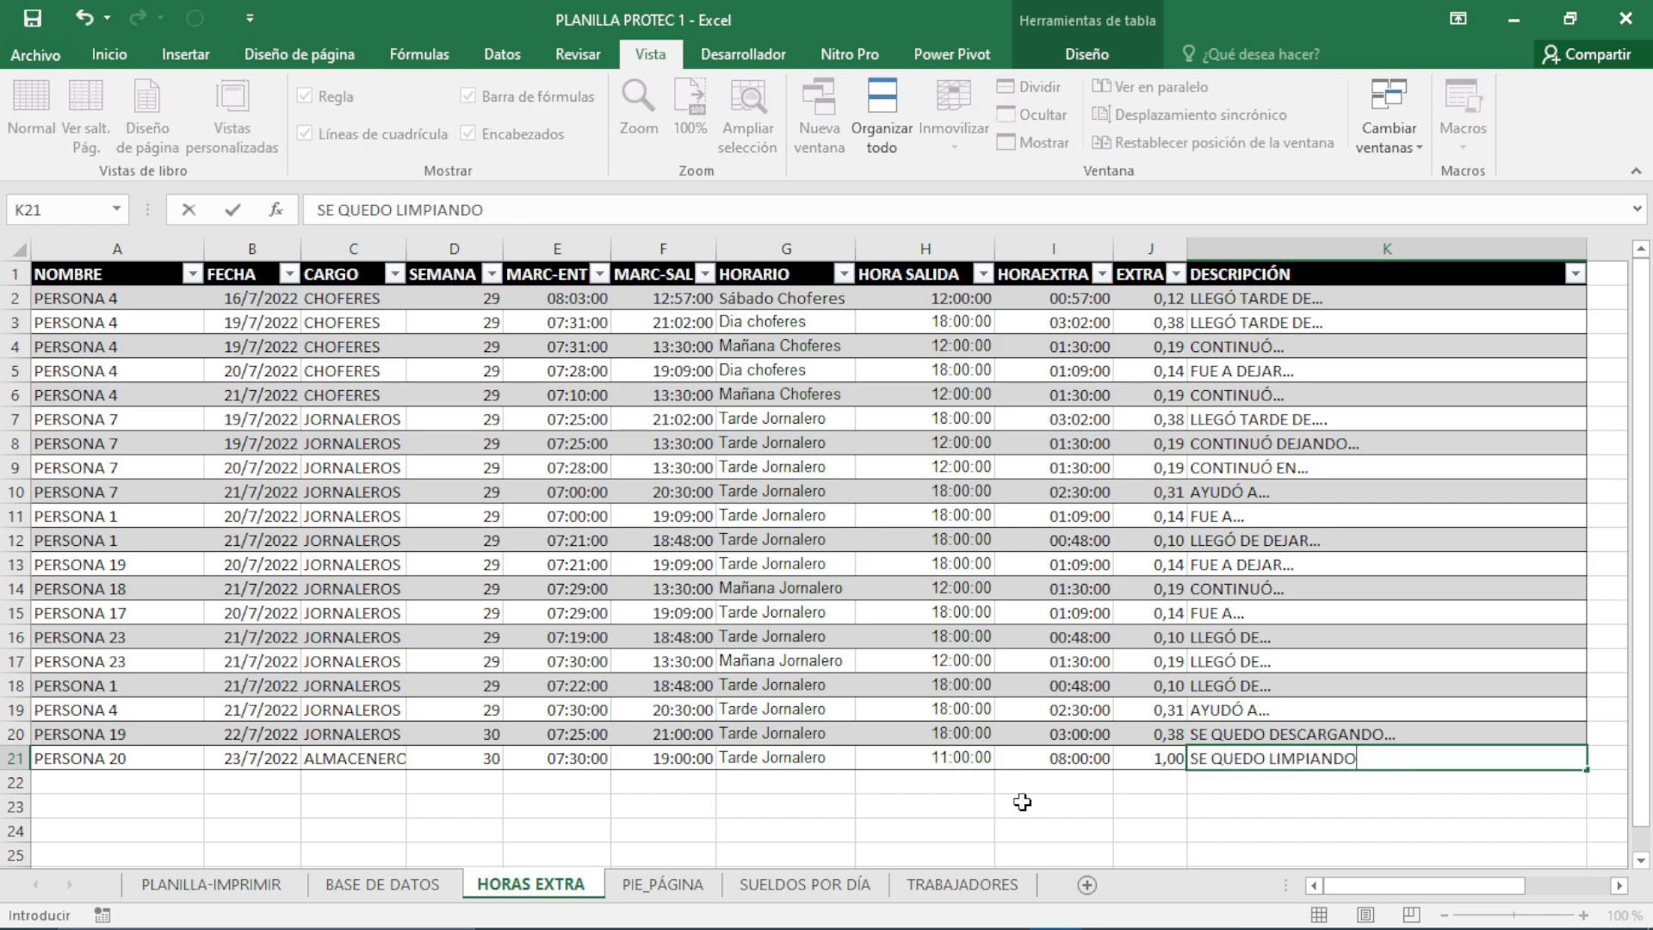
pyautogui.press('Return')
pyautogui.hotkey('ctrl', 'pageup')
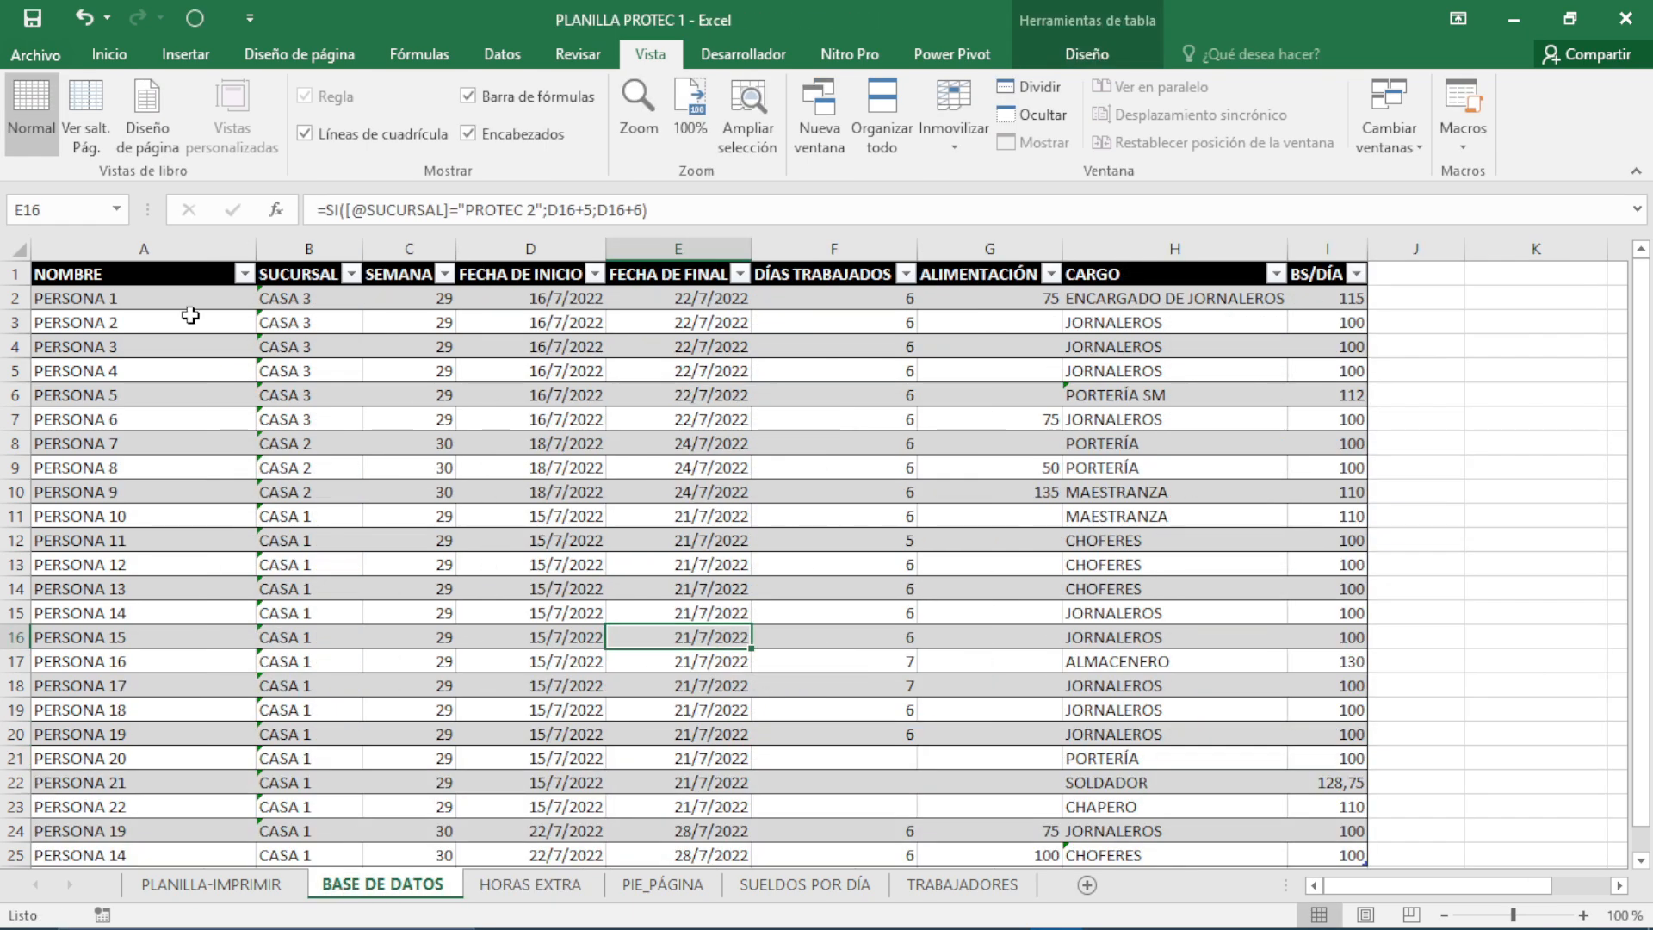
pyautogui.click(527, 883)
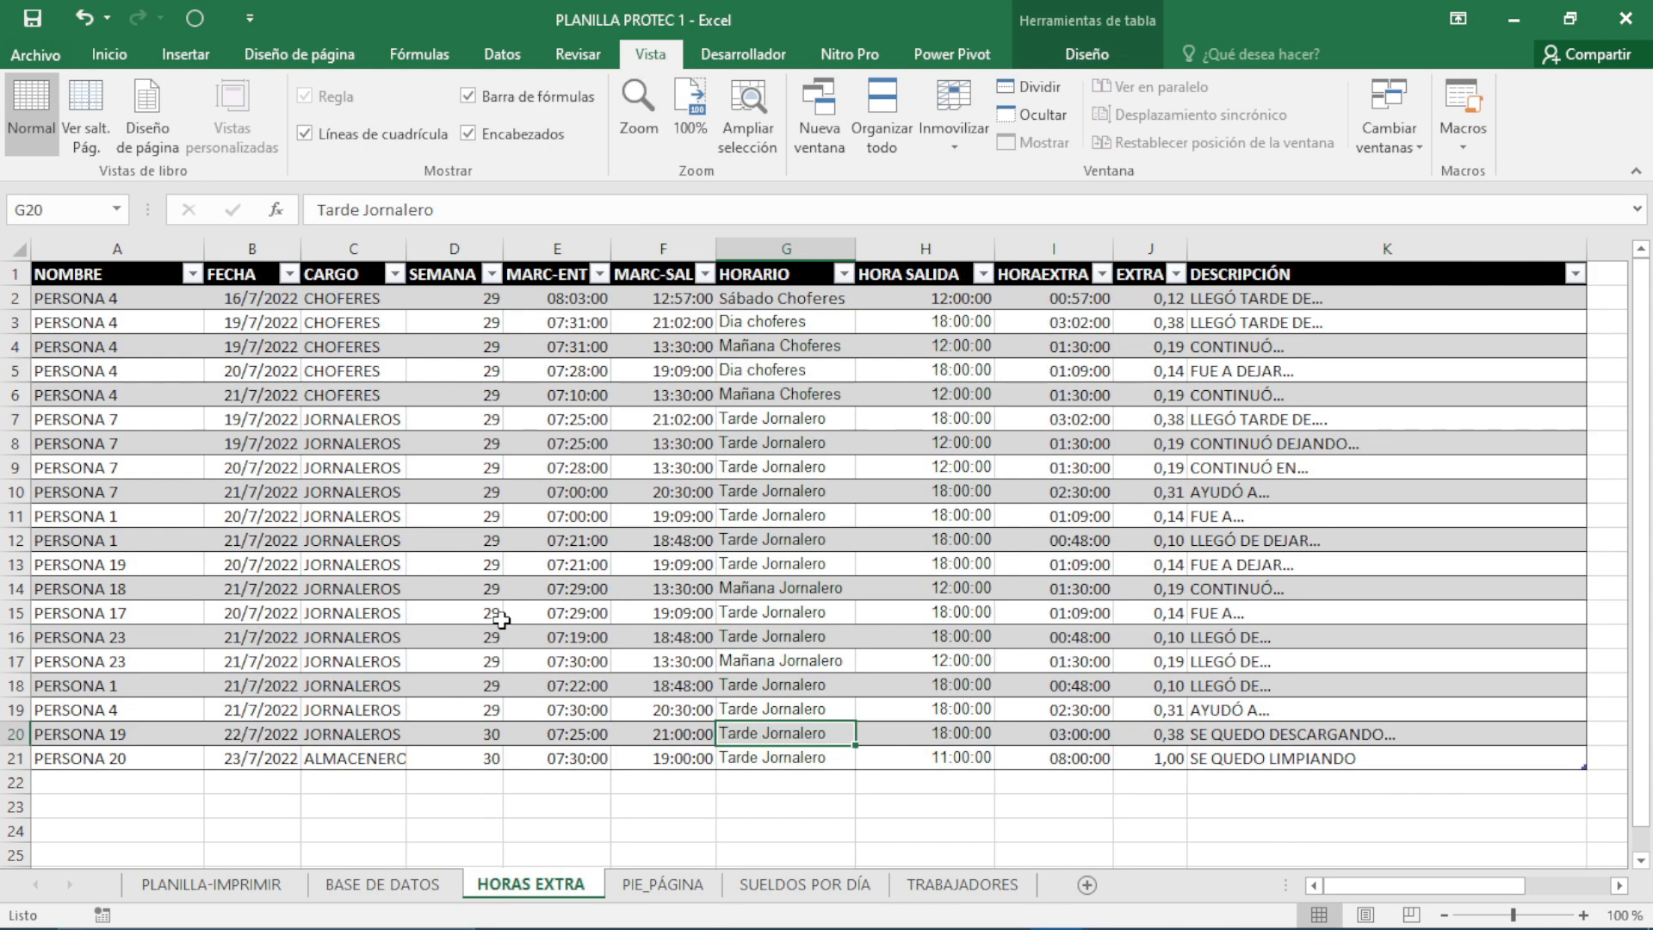
# - Examine the NUM.DE.SEMANA formula in cell D2 of the SEMANA column and browse its week-start type options
pyautogui.click(465, 248)
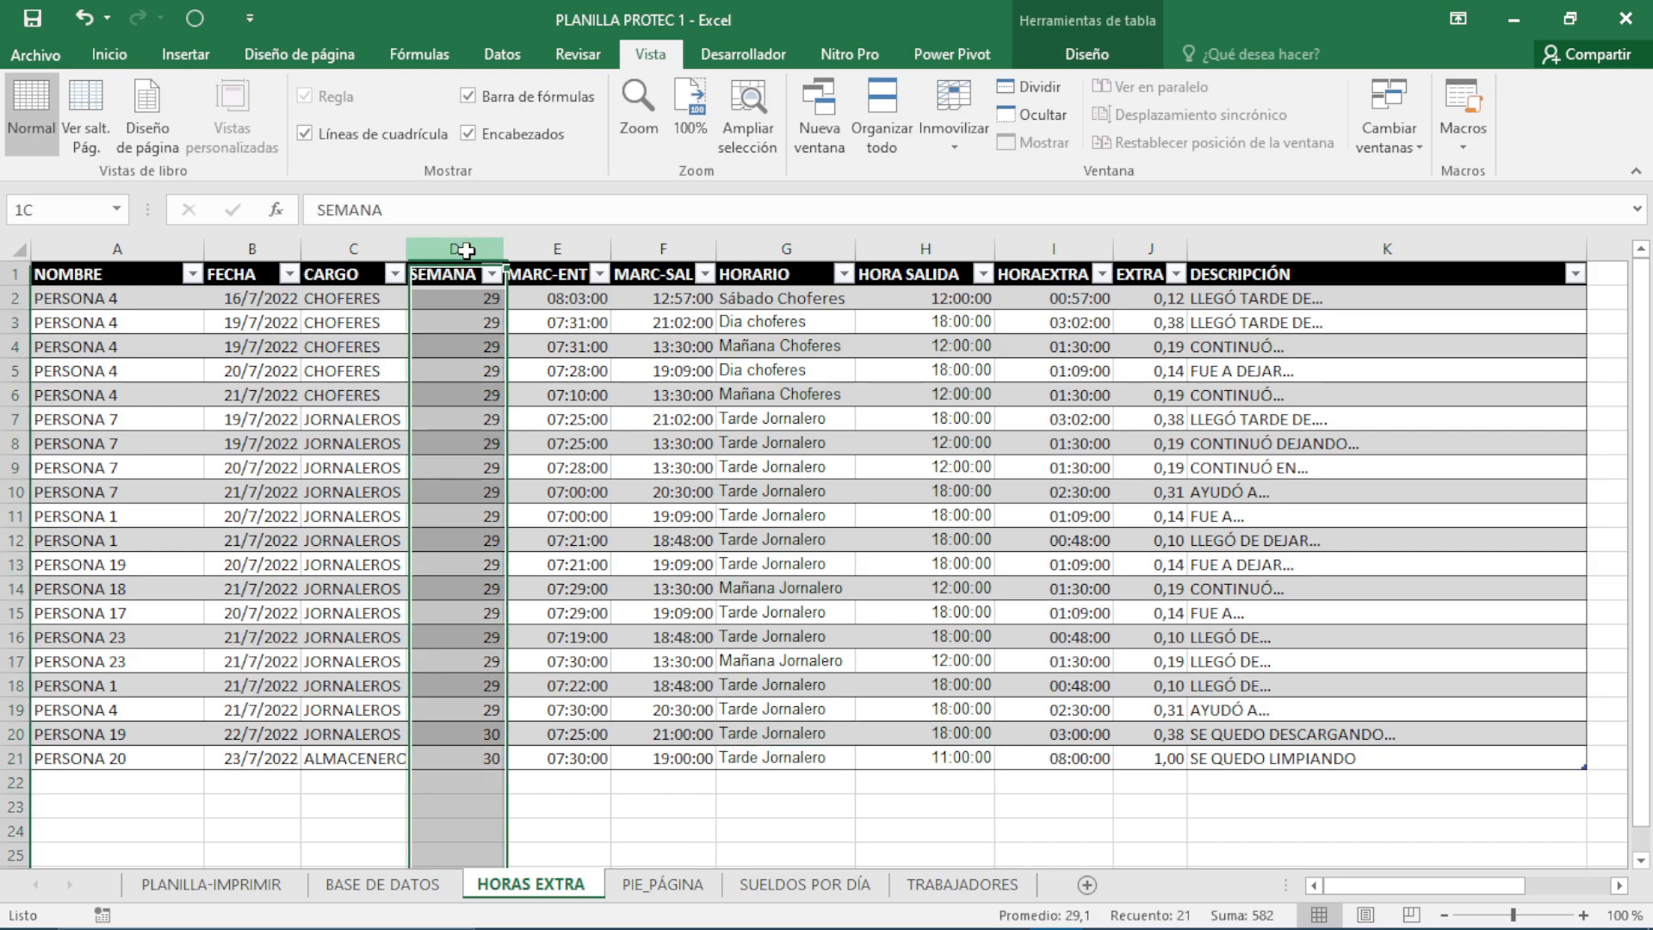
pyautogui.click(455, 300)
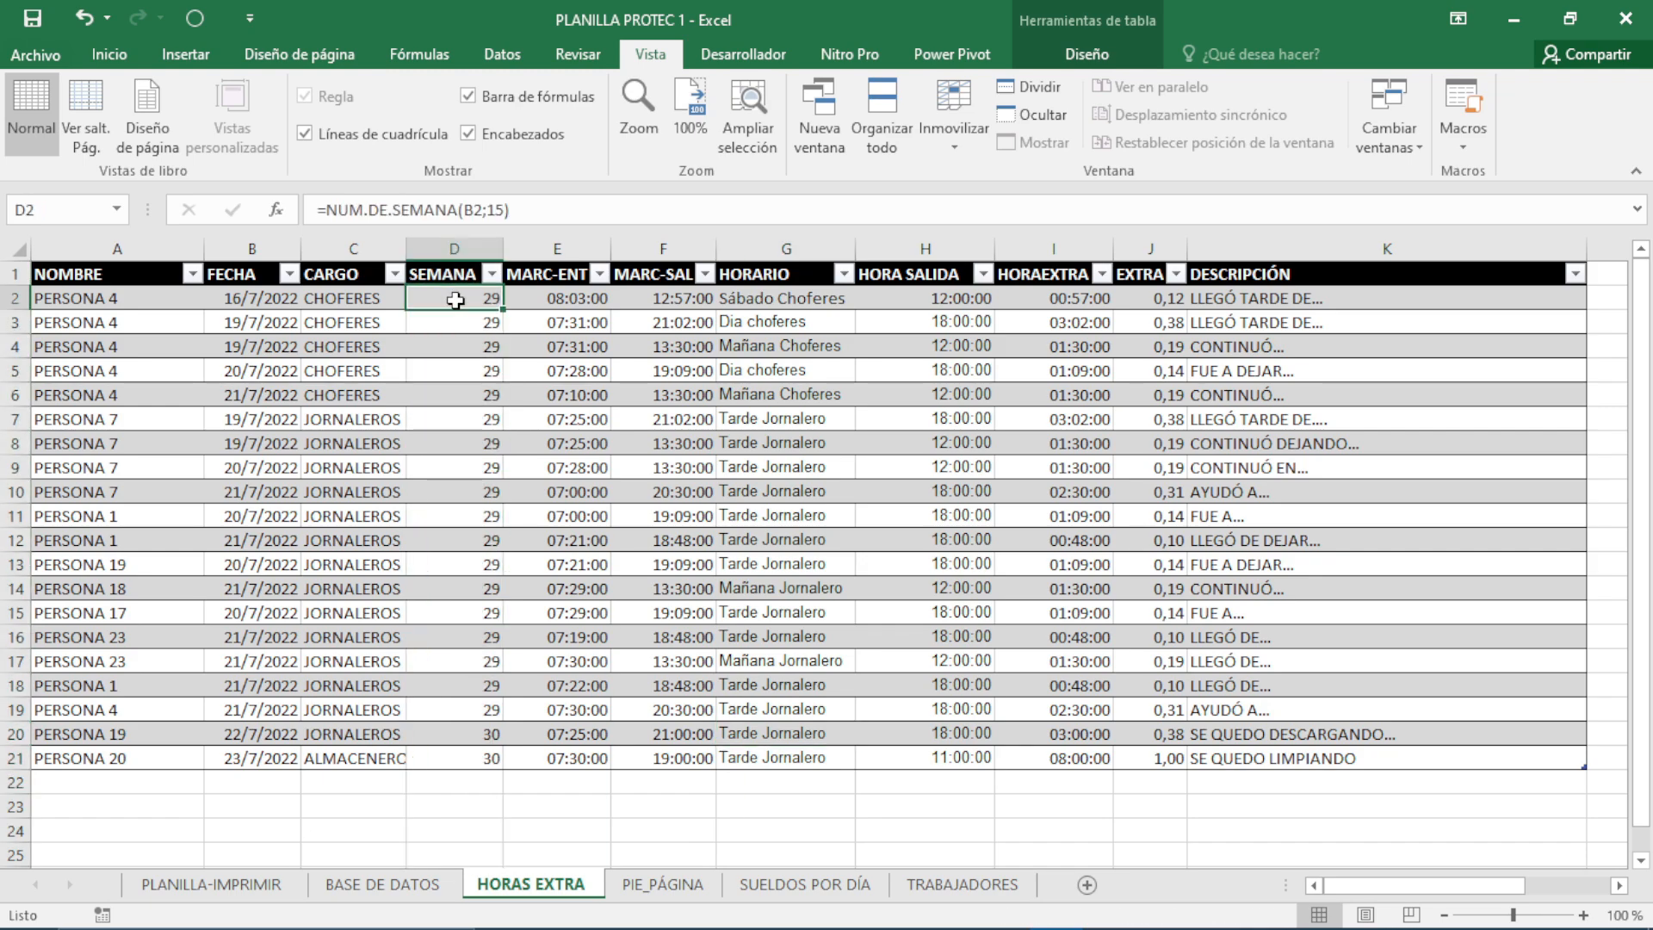
pyautogui.click(506, 210)
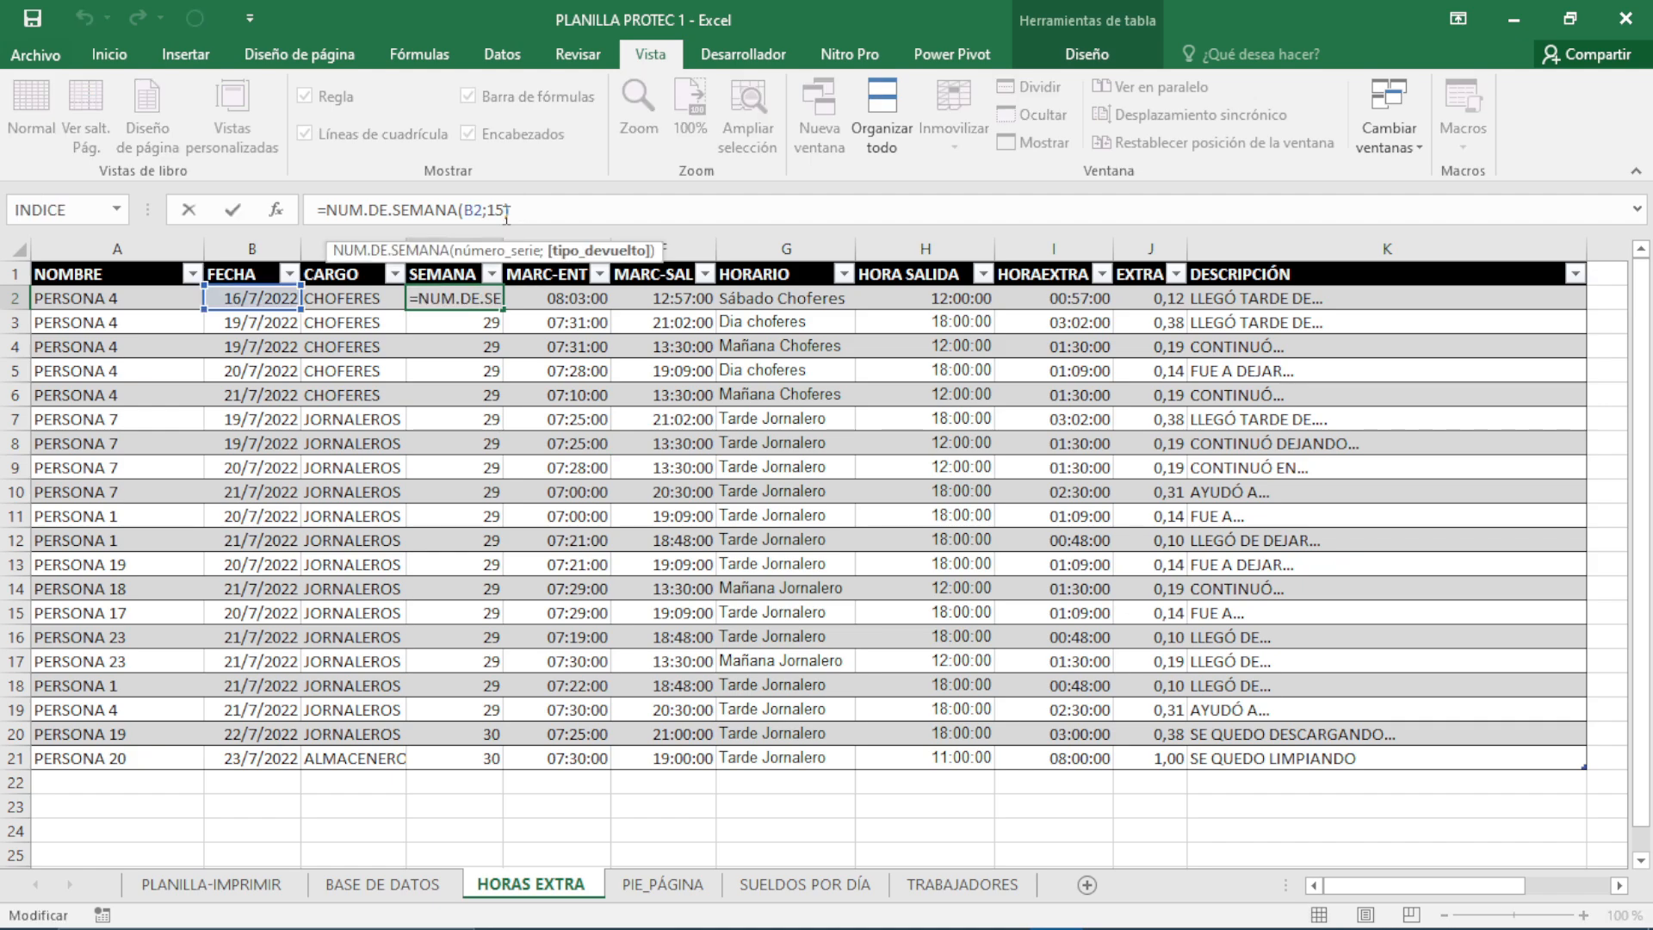
pyautogui.press('BackSpace')
pyautogui.press('BackSpace')
pyautogui.press('Down')
pyautogui.press('Down')
pyautogui.press('Down')
pyautogui.press('Down')
pyautogui.press('Down')
pyautogui.press('Down')
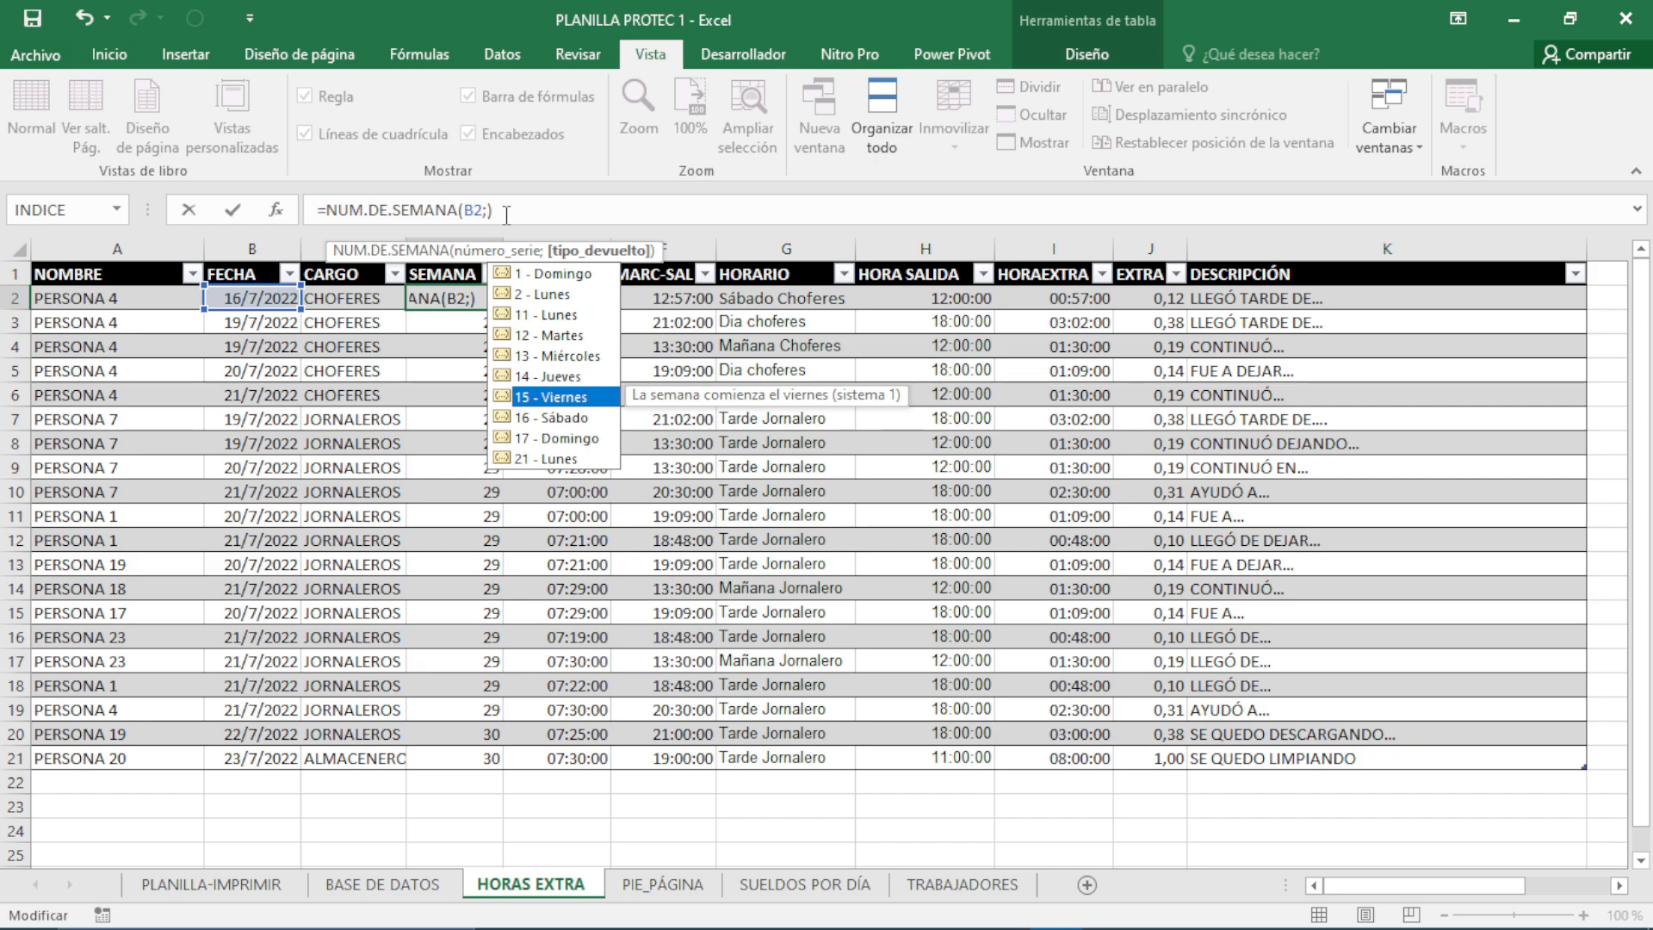
pyautogui.press('Up')
pyautogui.press('Up')
pyautogui.press('Up')
pyautogui.press('Up')
pyautogui.press('Up')
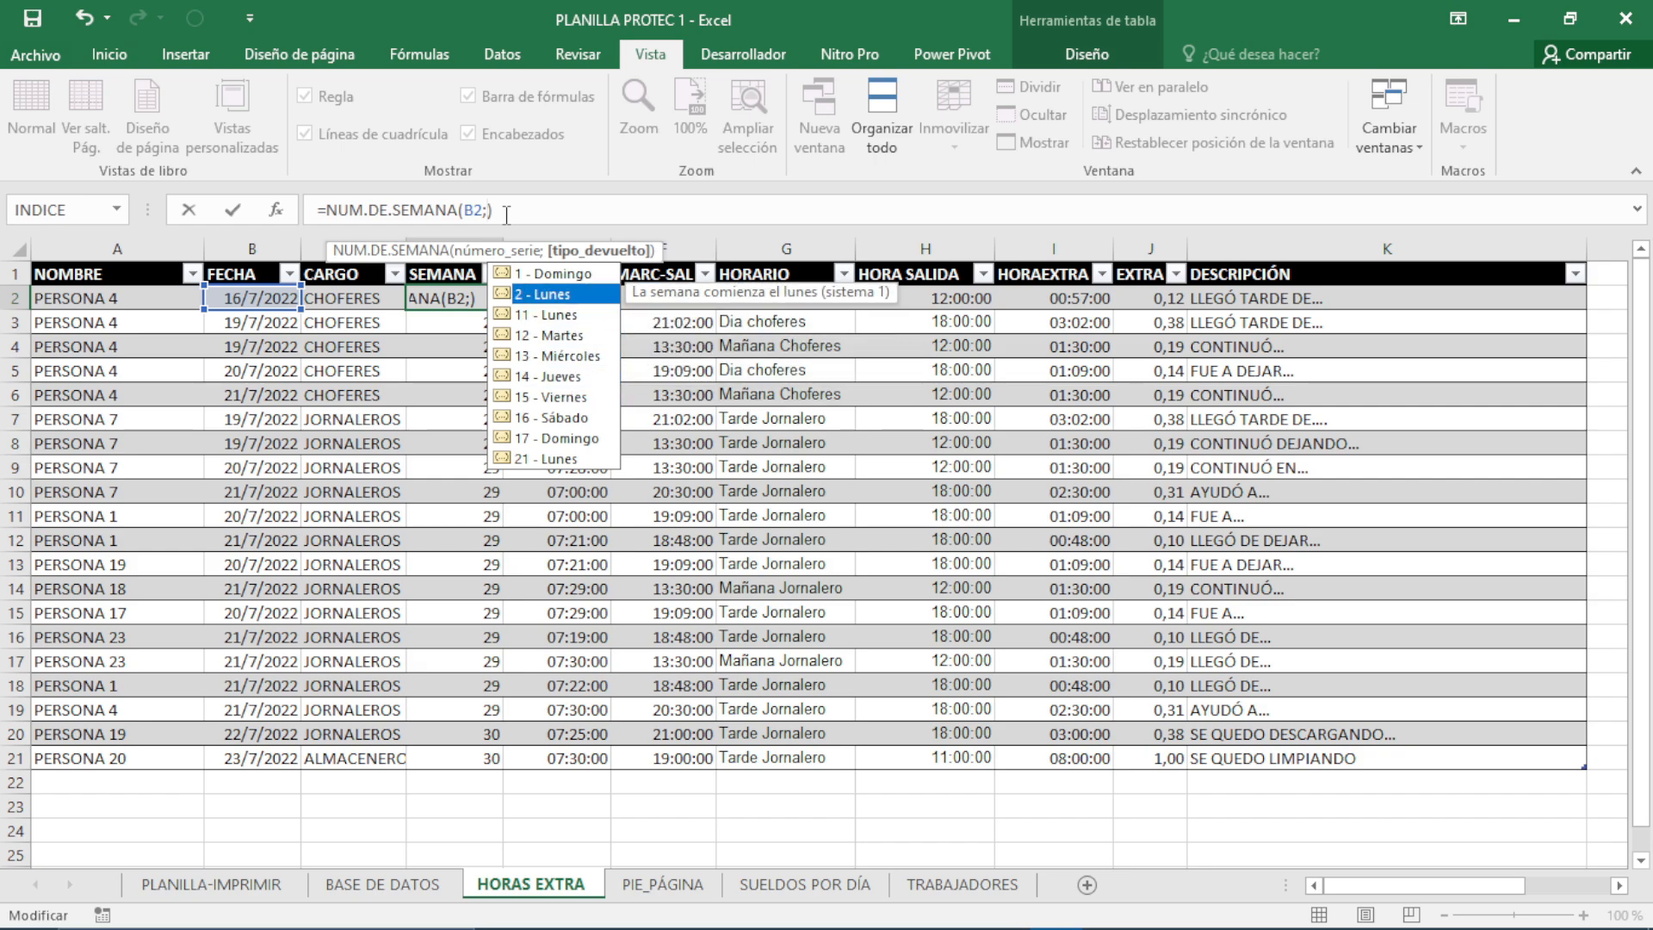
pyautogui.press('Down')
pyautogui.press('Down')
pyautogui.press('Down')
pyautogui.press('Down')
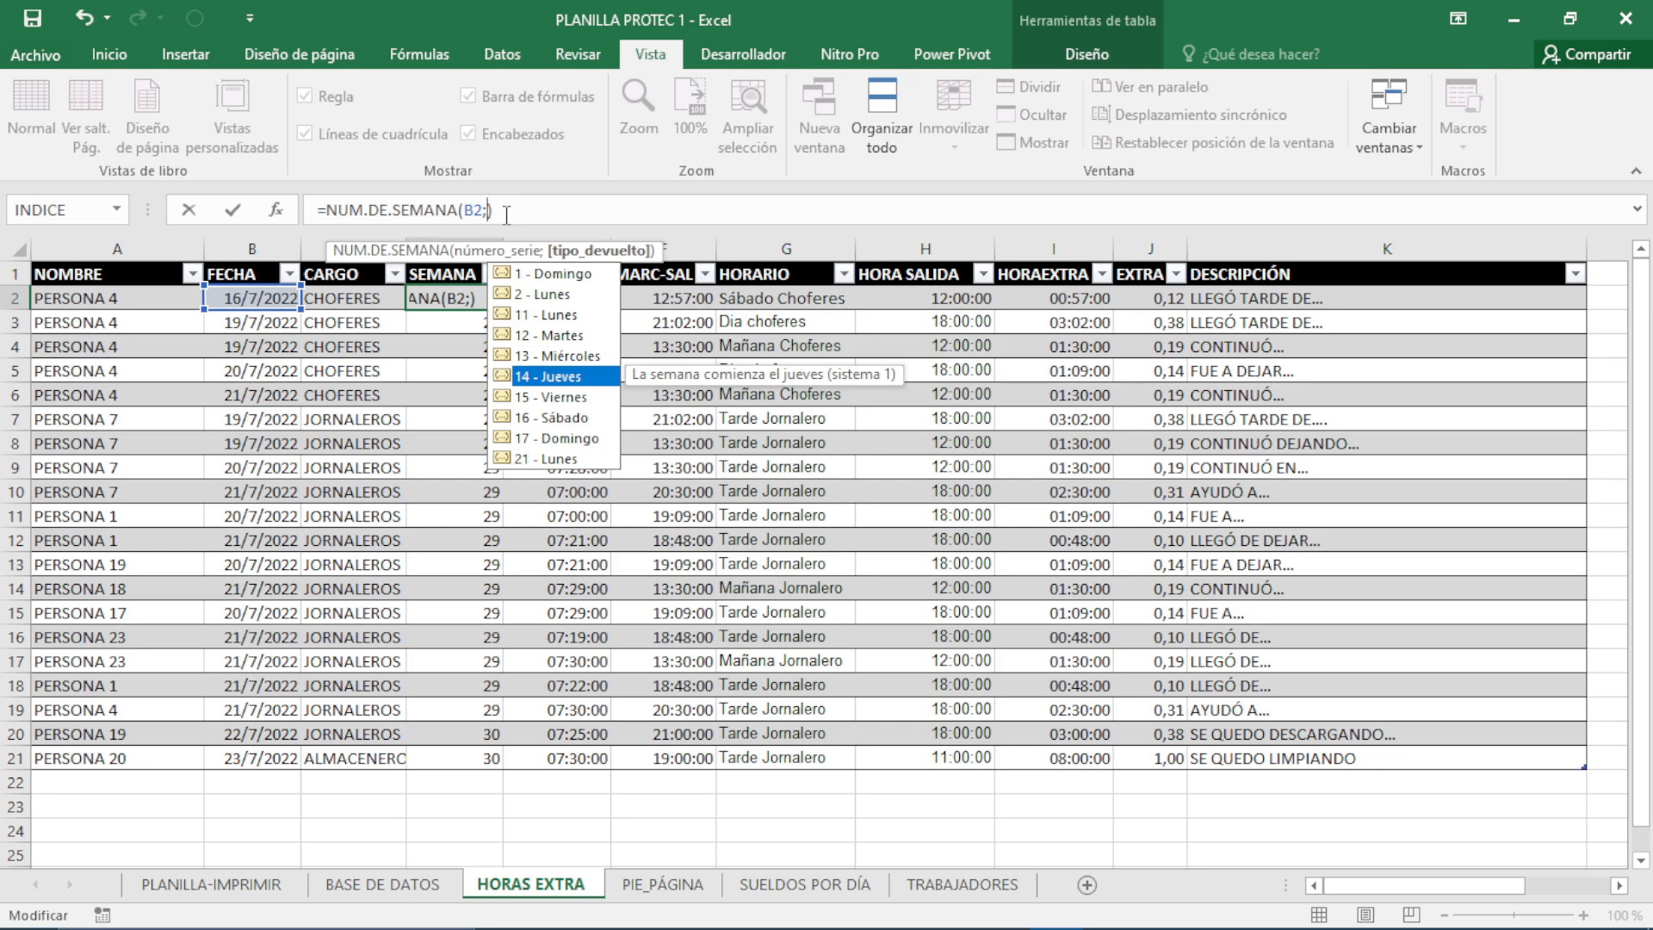
pyautogui.press('Down')
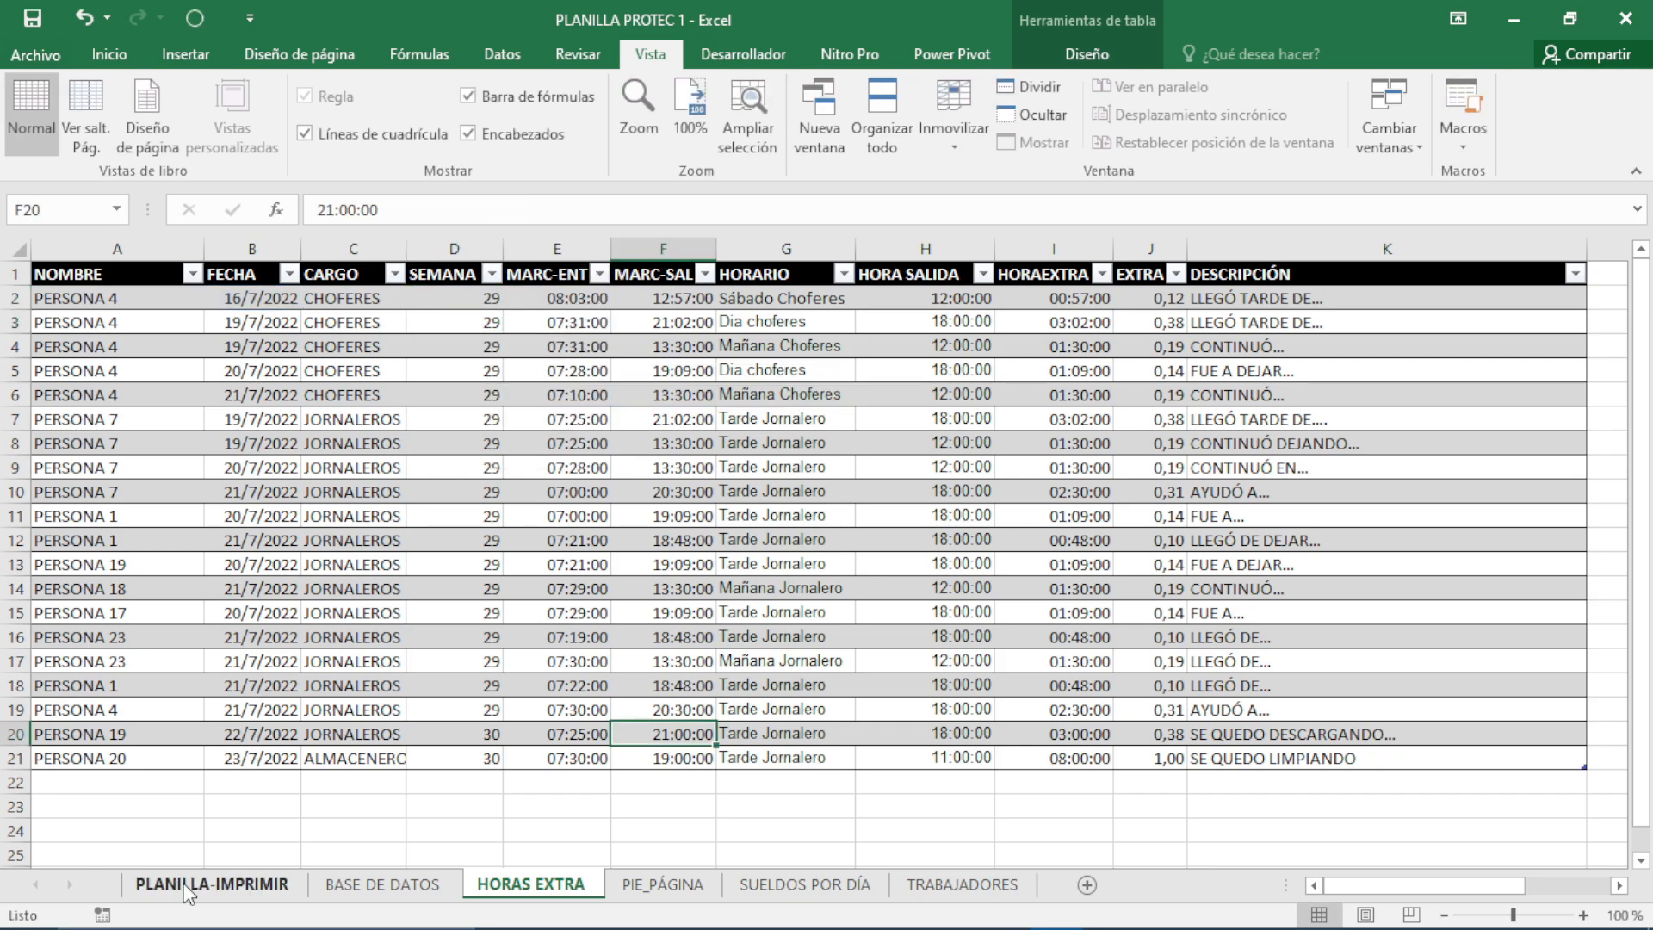
# - Show the PLANILLA-IMPRIMIR sheet and examine its Empresa choices, Semana value and Fecha Inicio formula
pyautogui.click(211, 884)
pyautogui.click(765, 696)
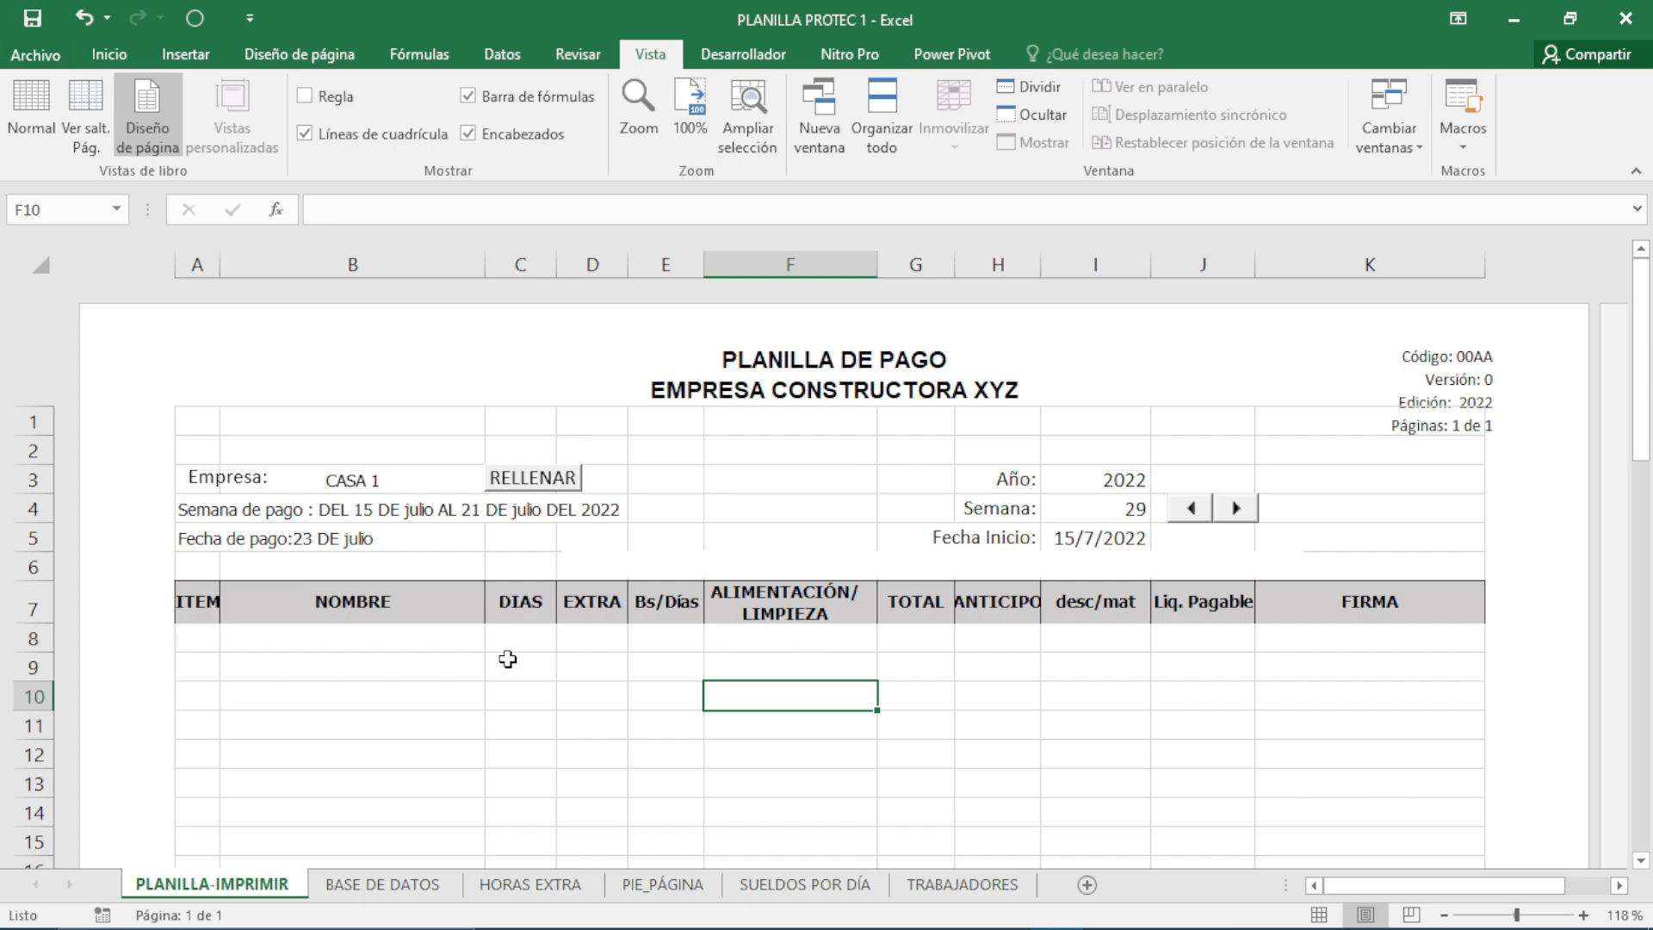
pyautogui.click(405, 475)
pyautogui.click(494, 482)
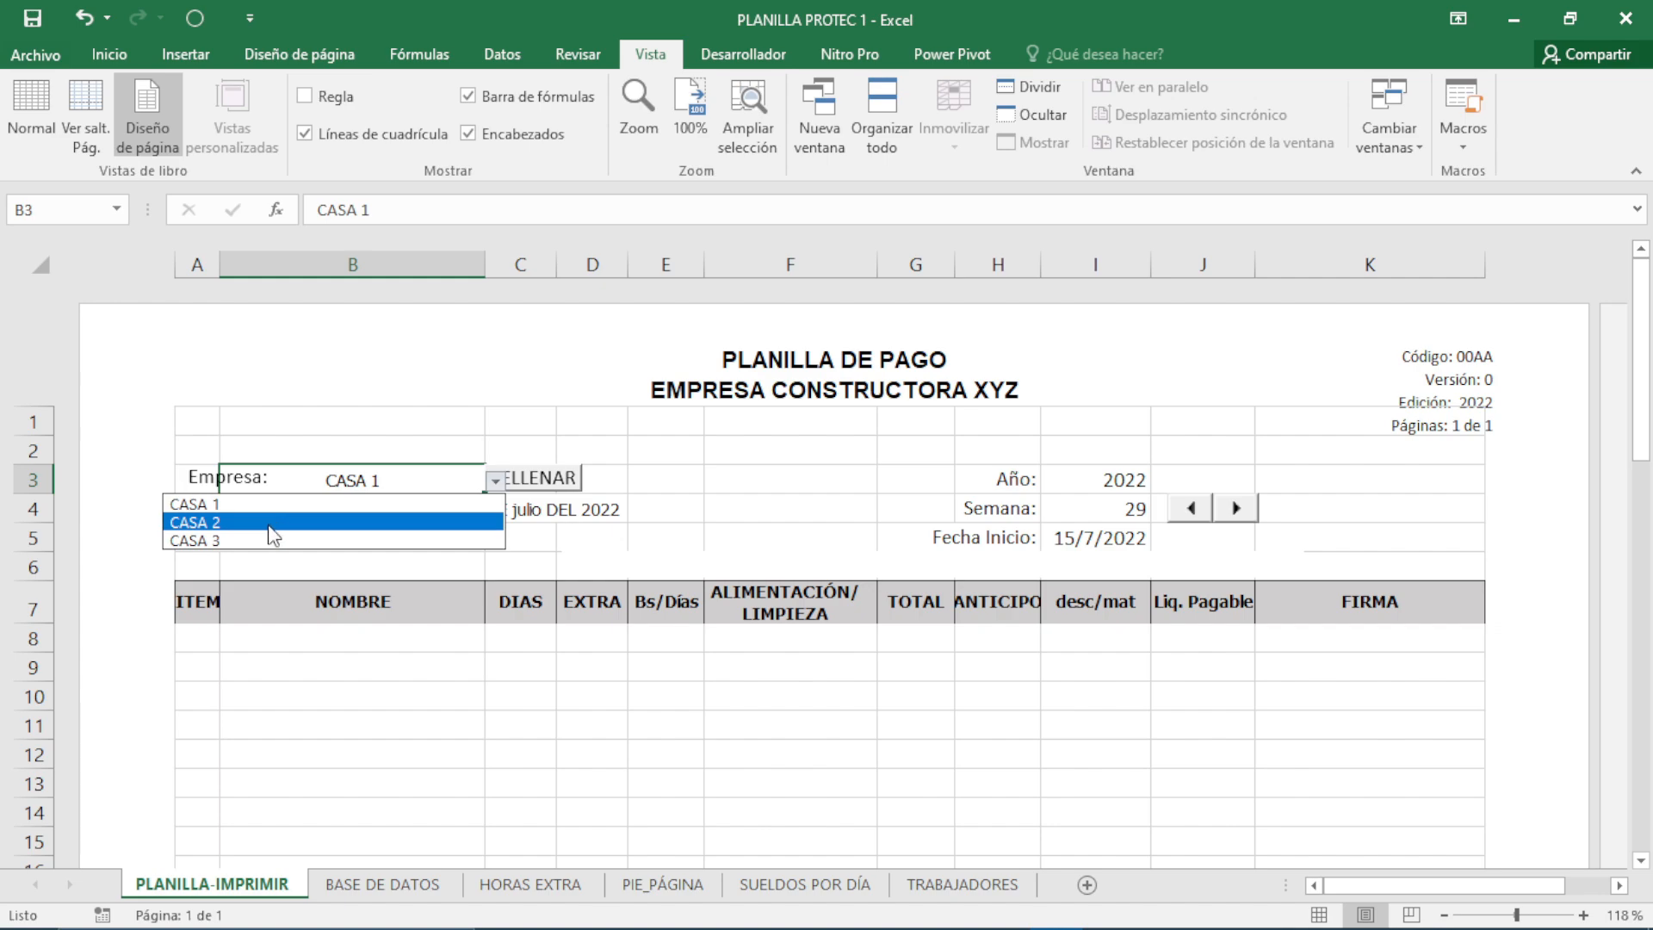
pyautogui.click(267, 522)
pyautogui.click(496, 484)
pyautogui.click(430, 538)
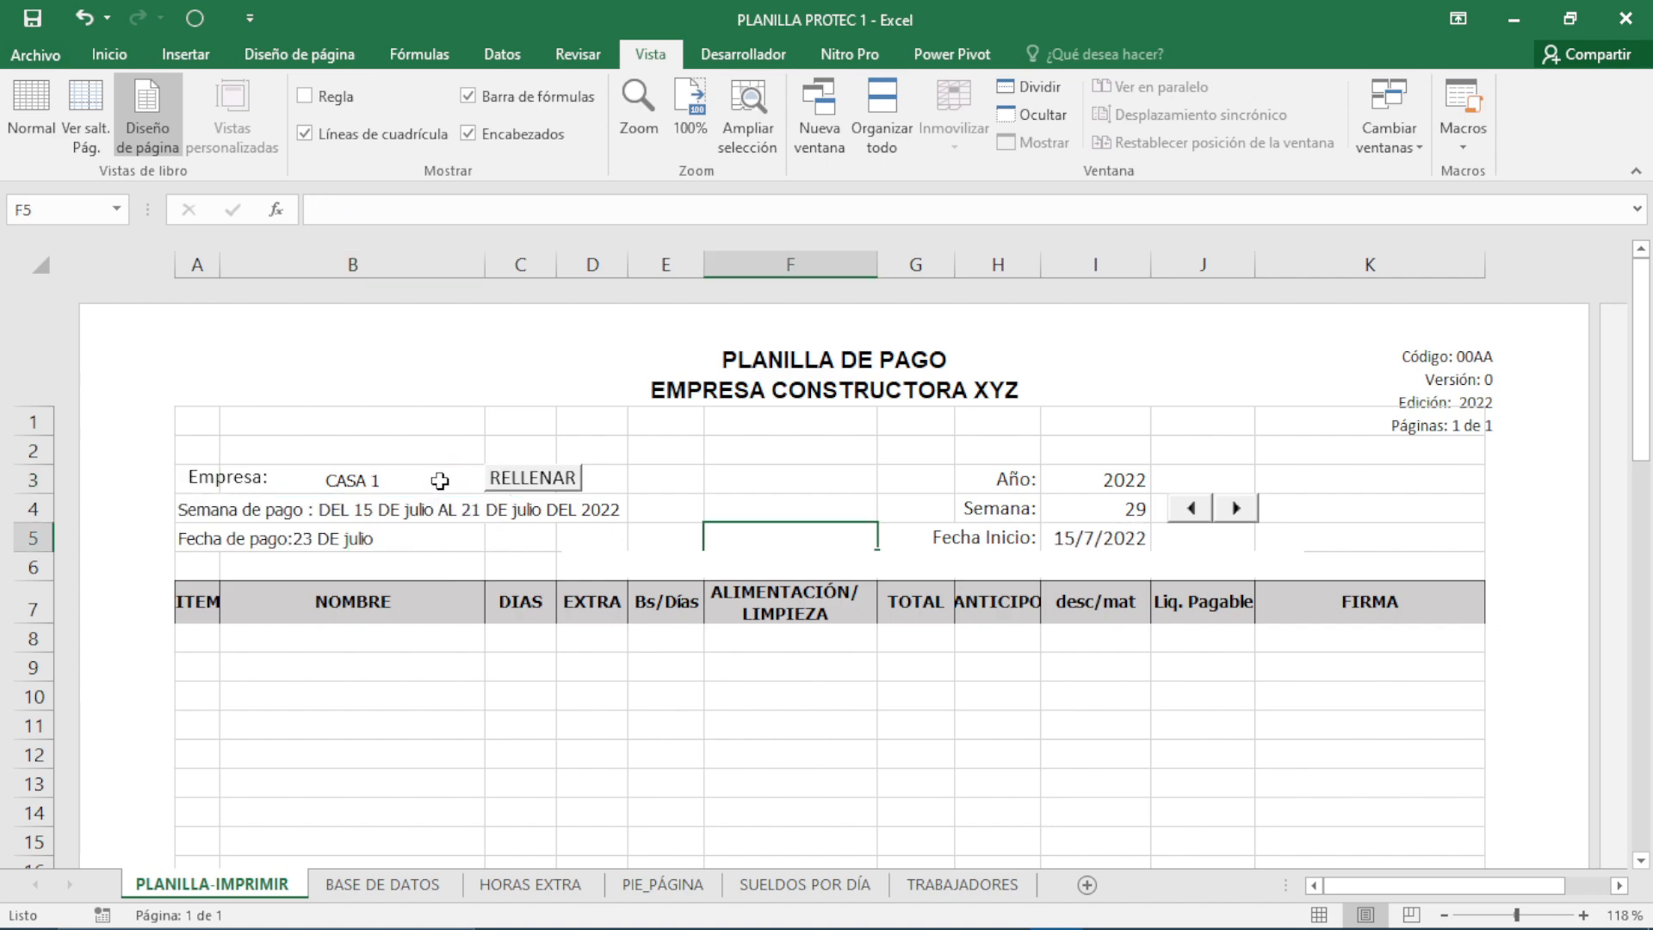
pyautogui.click(1100, 511)
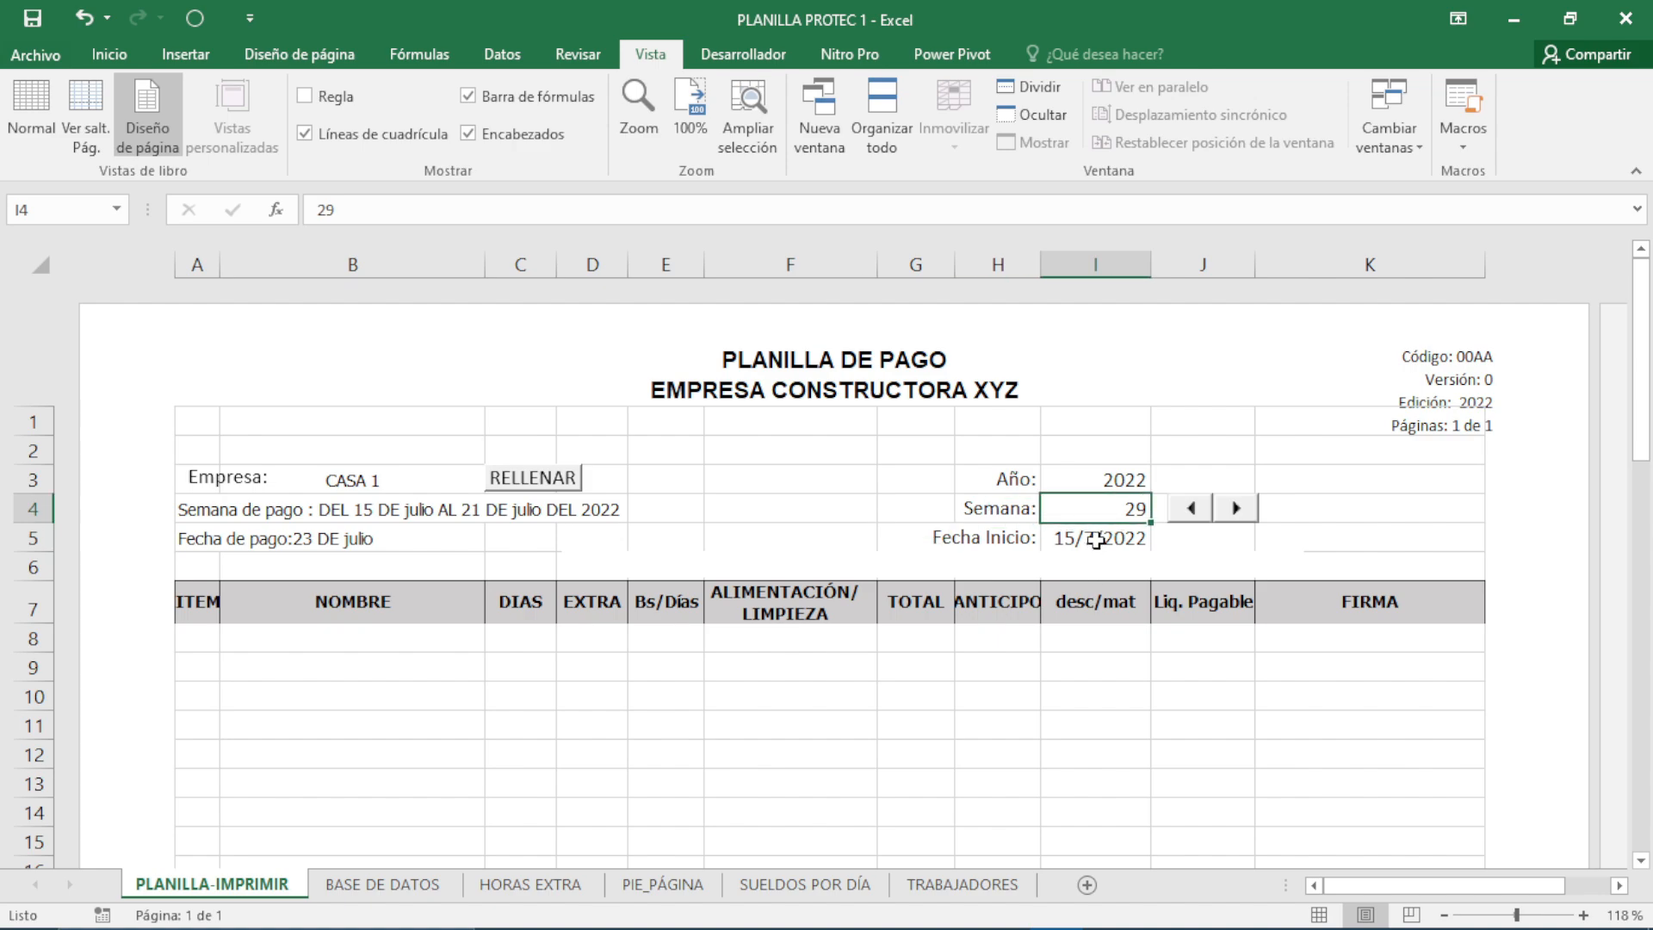
pyautogui.click(1093, 542)
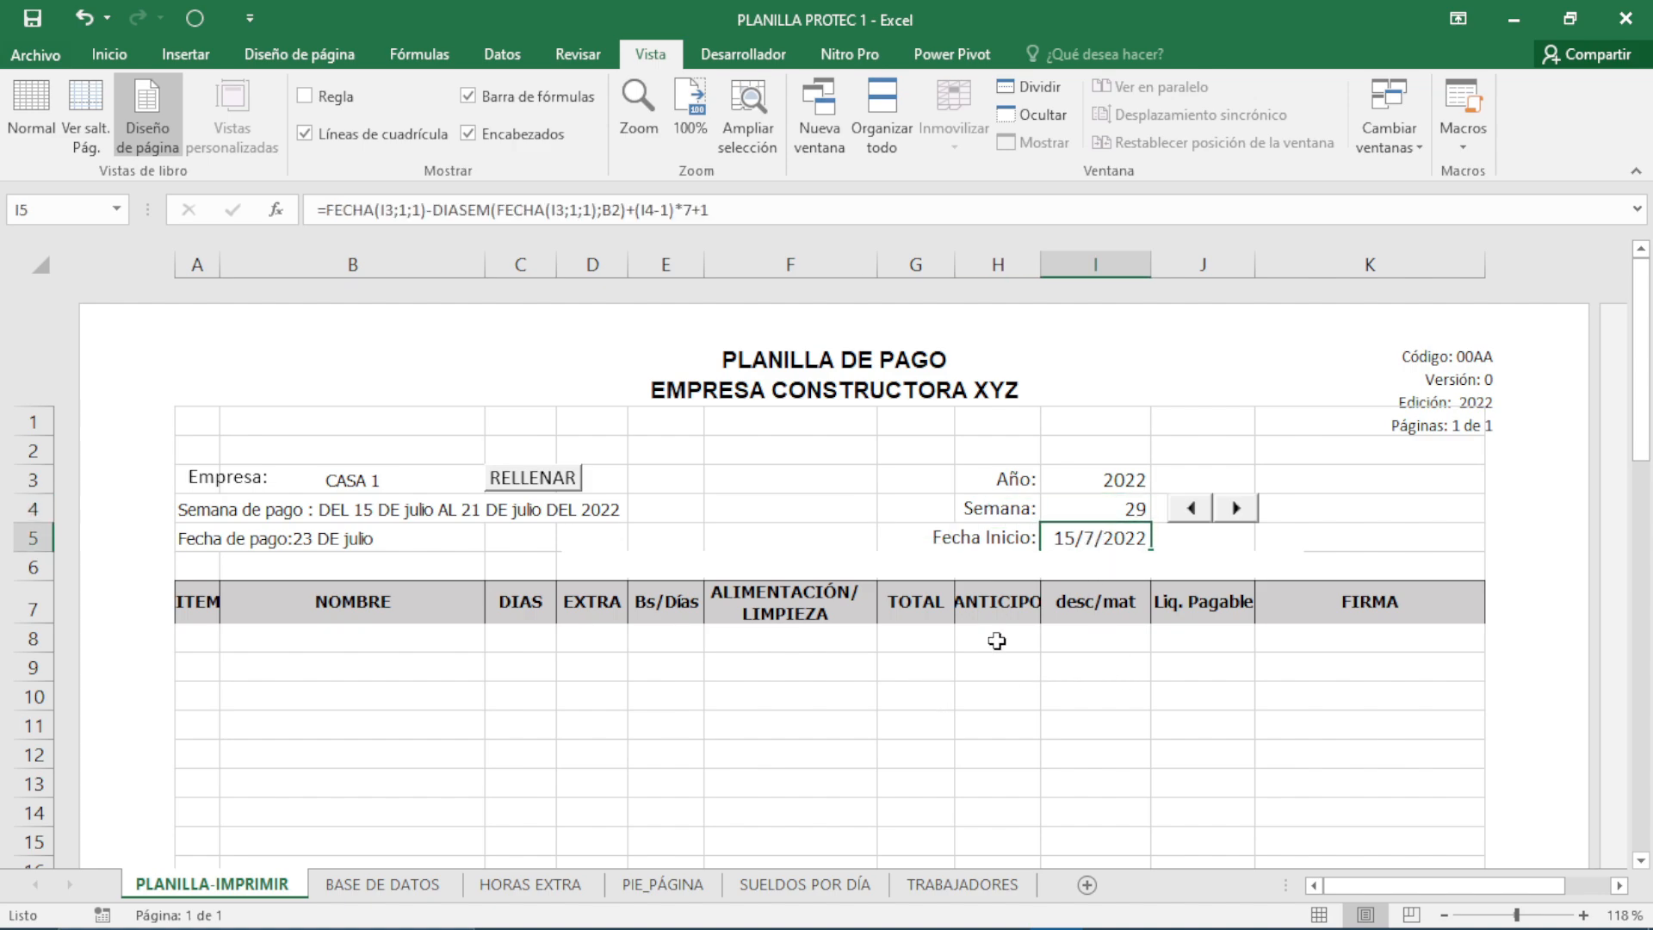
# - Step the Semana number back to 21 on PLANILLA-IMPRIMIR
pyautogui.click(1195, 515)
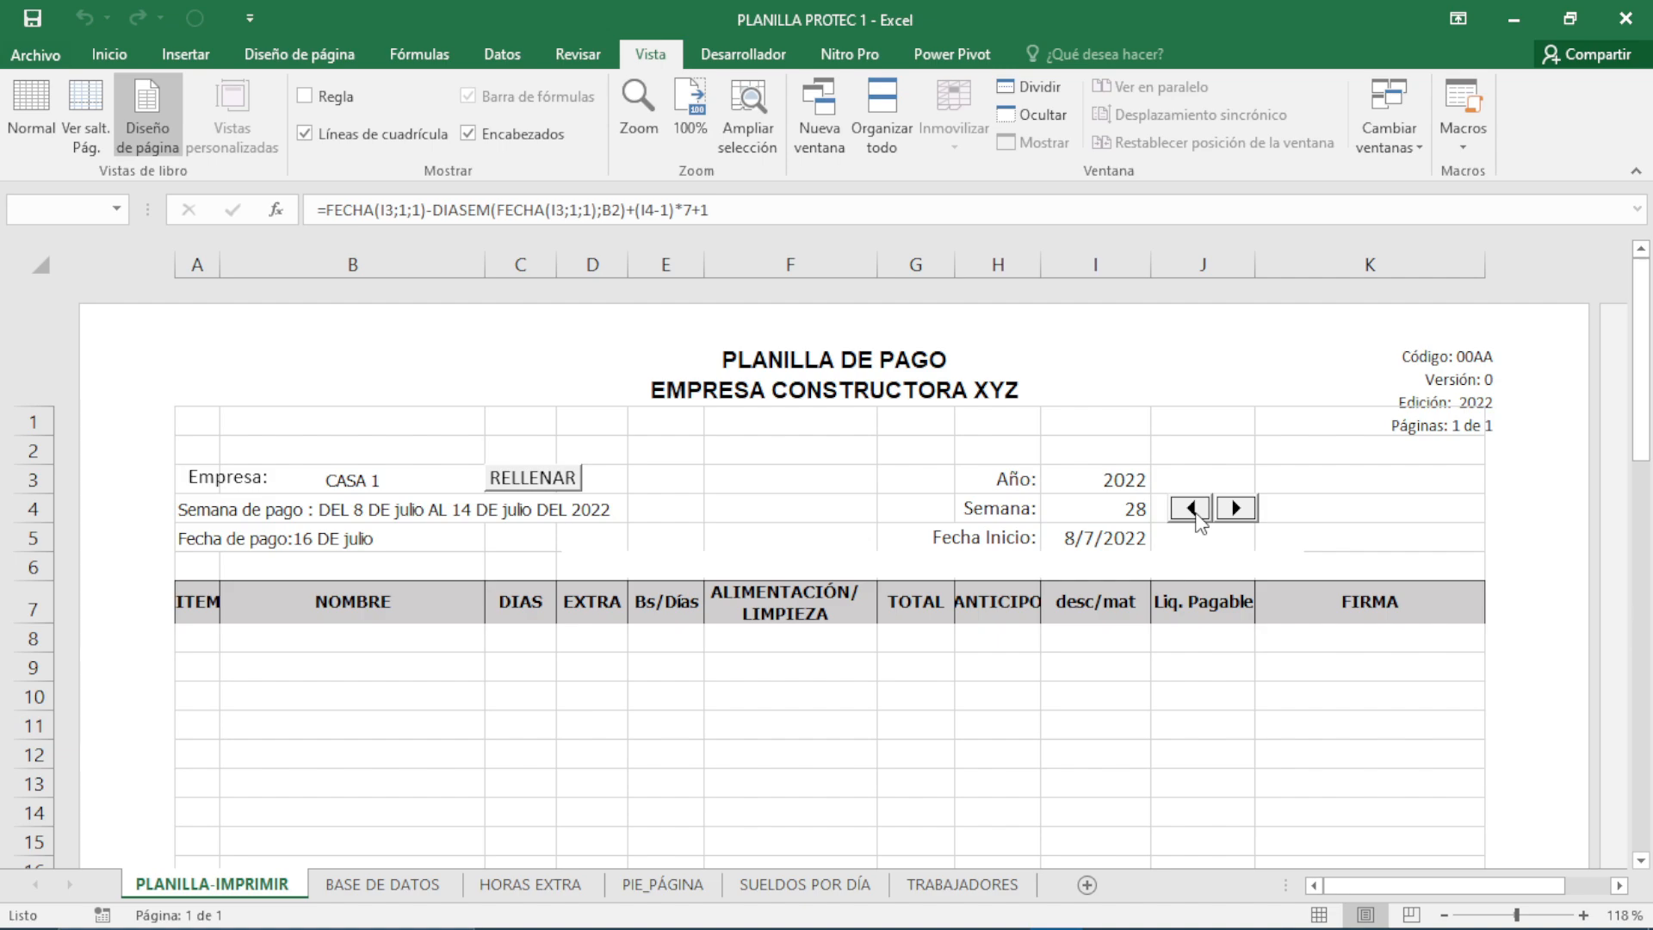
pyautogui.click(1192, 508)
pyautogui.click(1192, 509)
pyautogui.click(1192, 509)
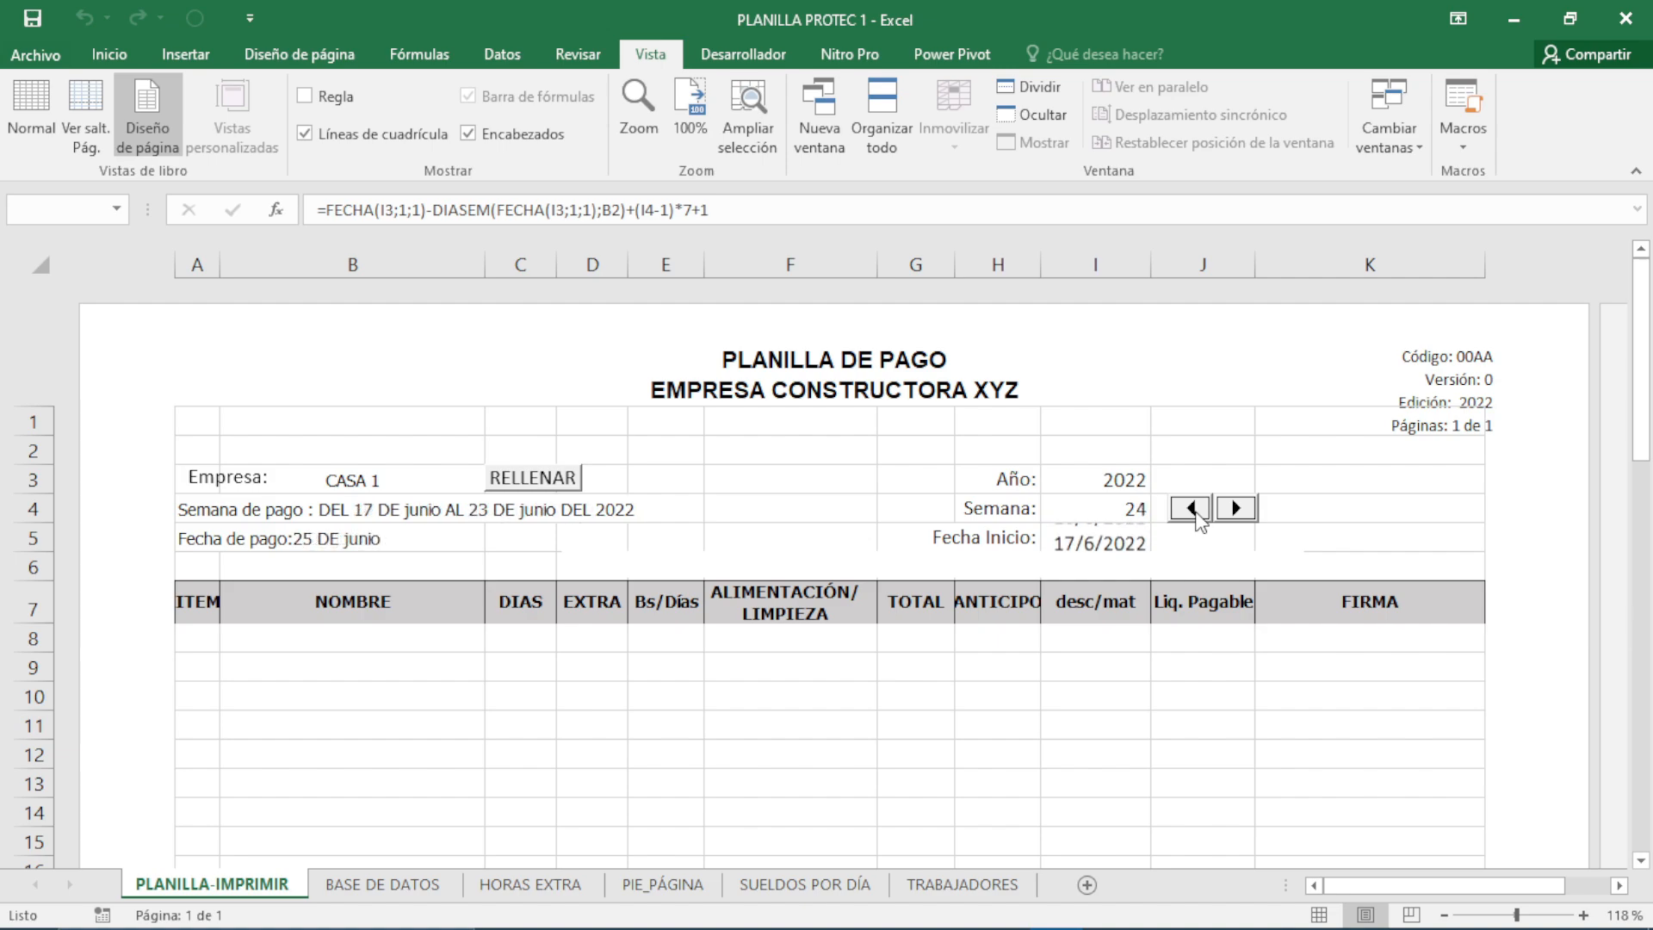
pyautogui.click(1193, 510)
pyautogui.click(1192, 509)
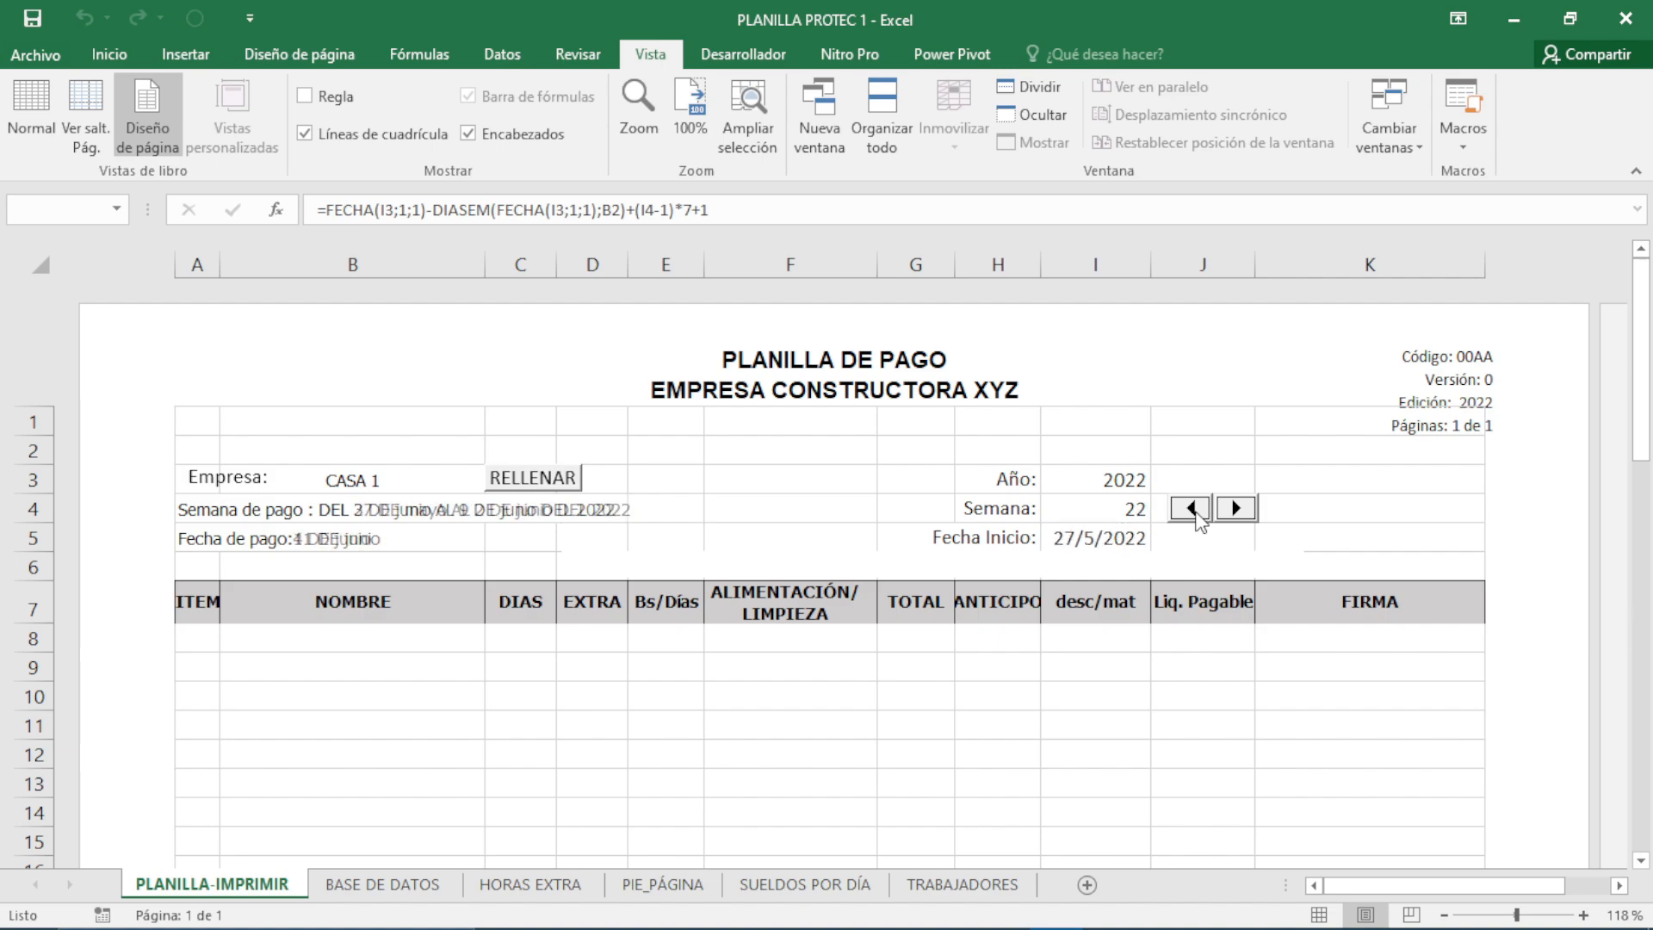
pyautogui.click(1205, 507)
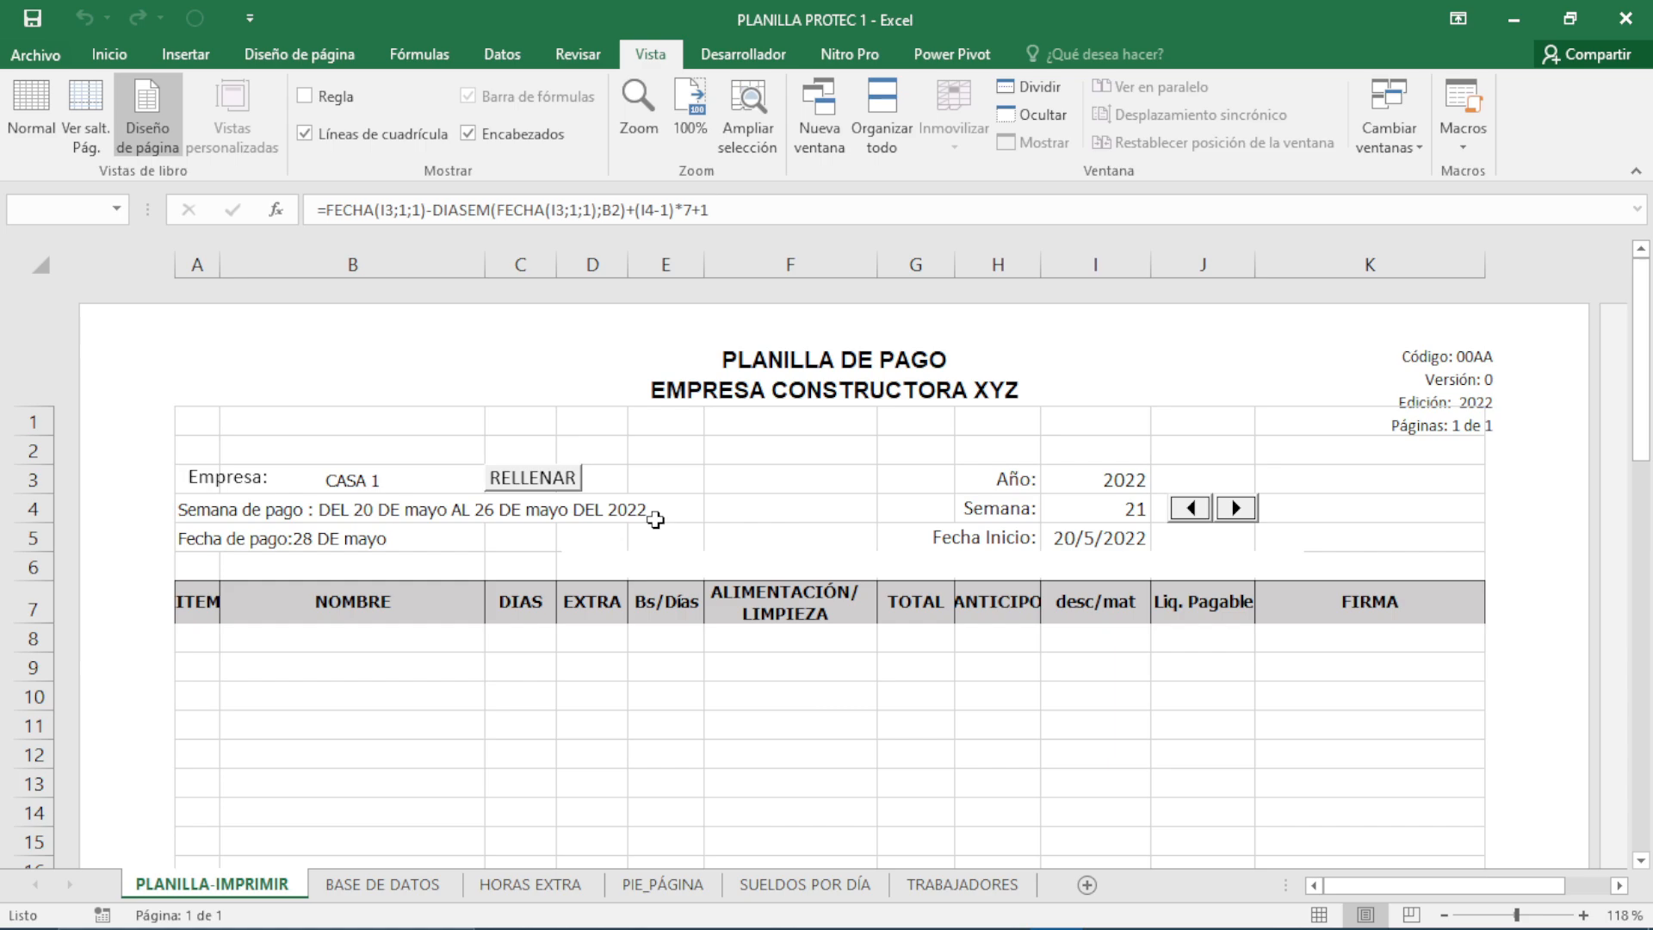
# - Check 20 and 26 May 2022 in the system calendar against the payment week, then close the calendar
pyautogui.click(1549, 912)
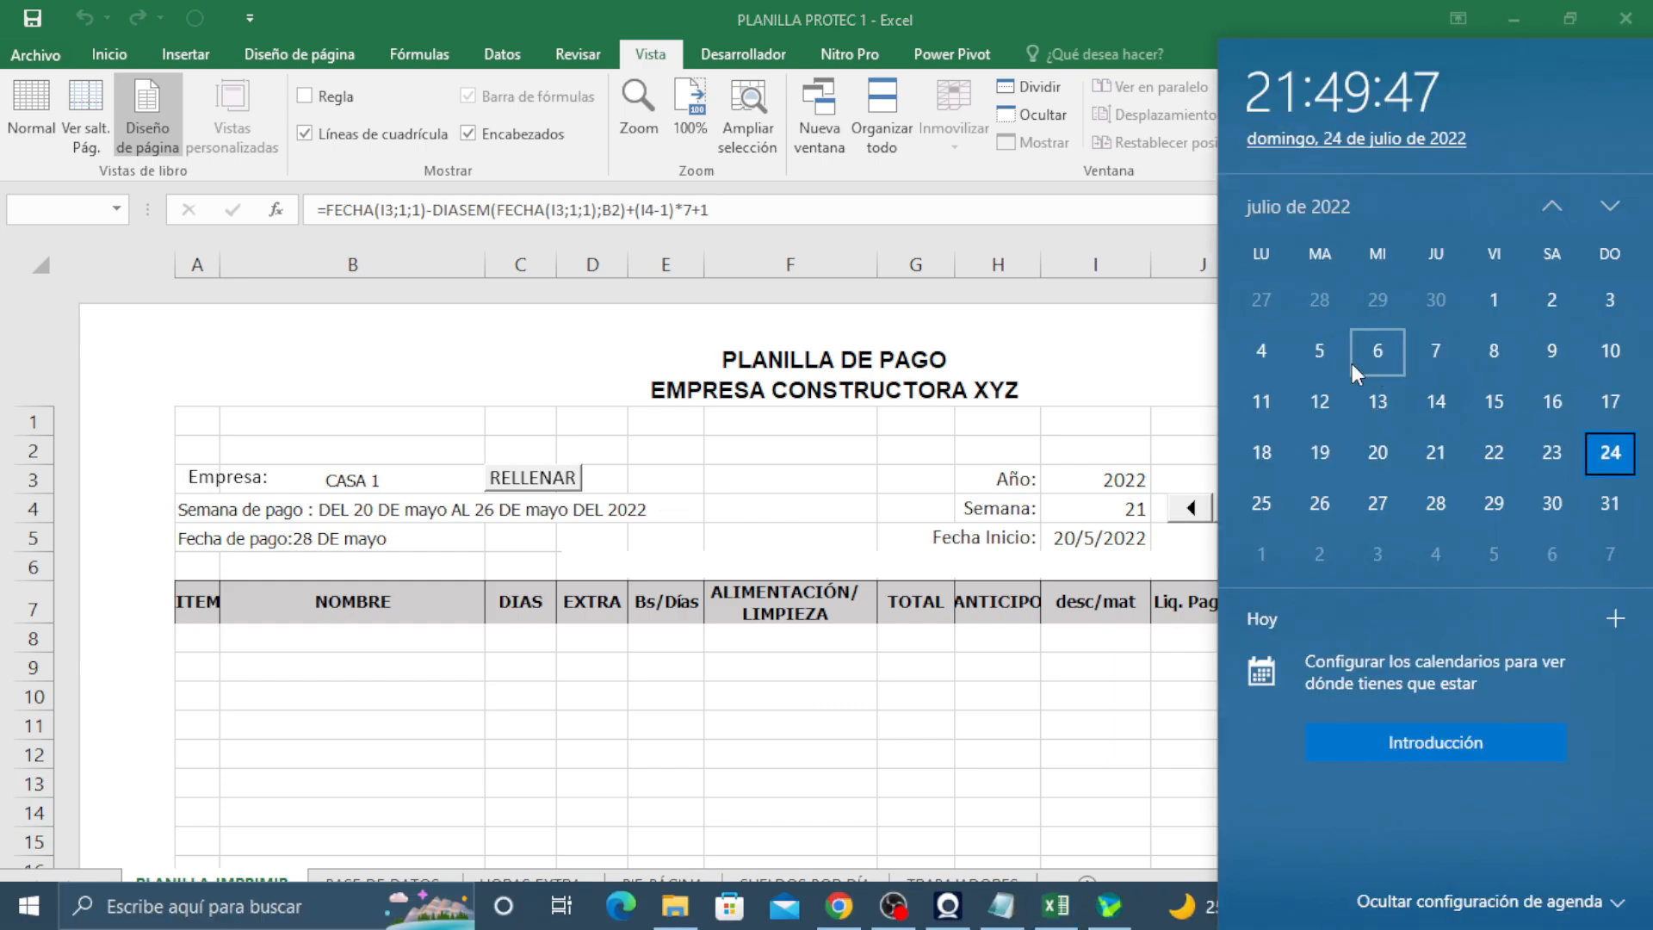
pyautogui.click(1551, 204)
pyautogui.click(1551, 205)
pyautogui.click(1551, 204)
pyautogui.click(1608, 203)
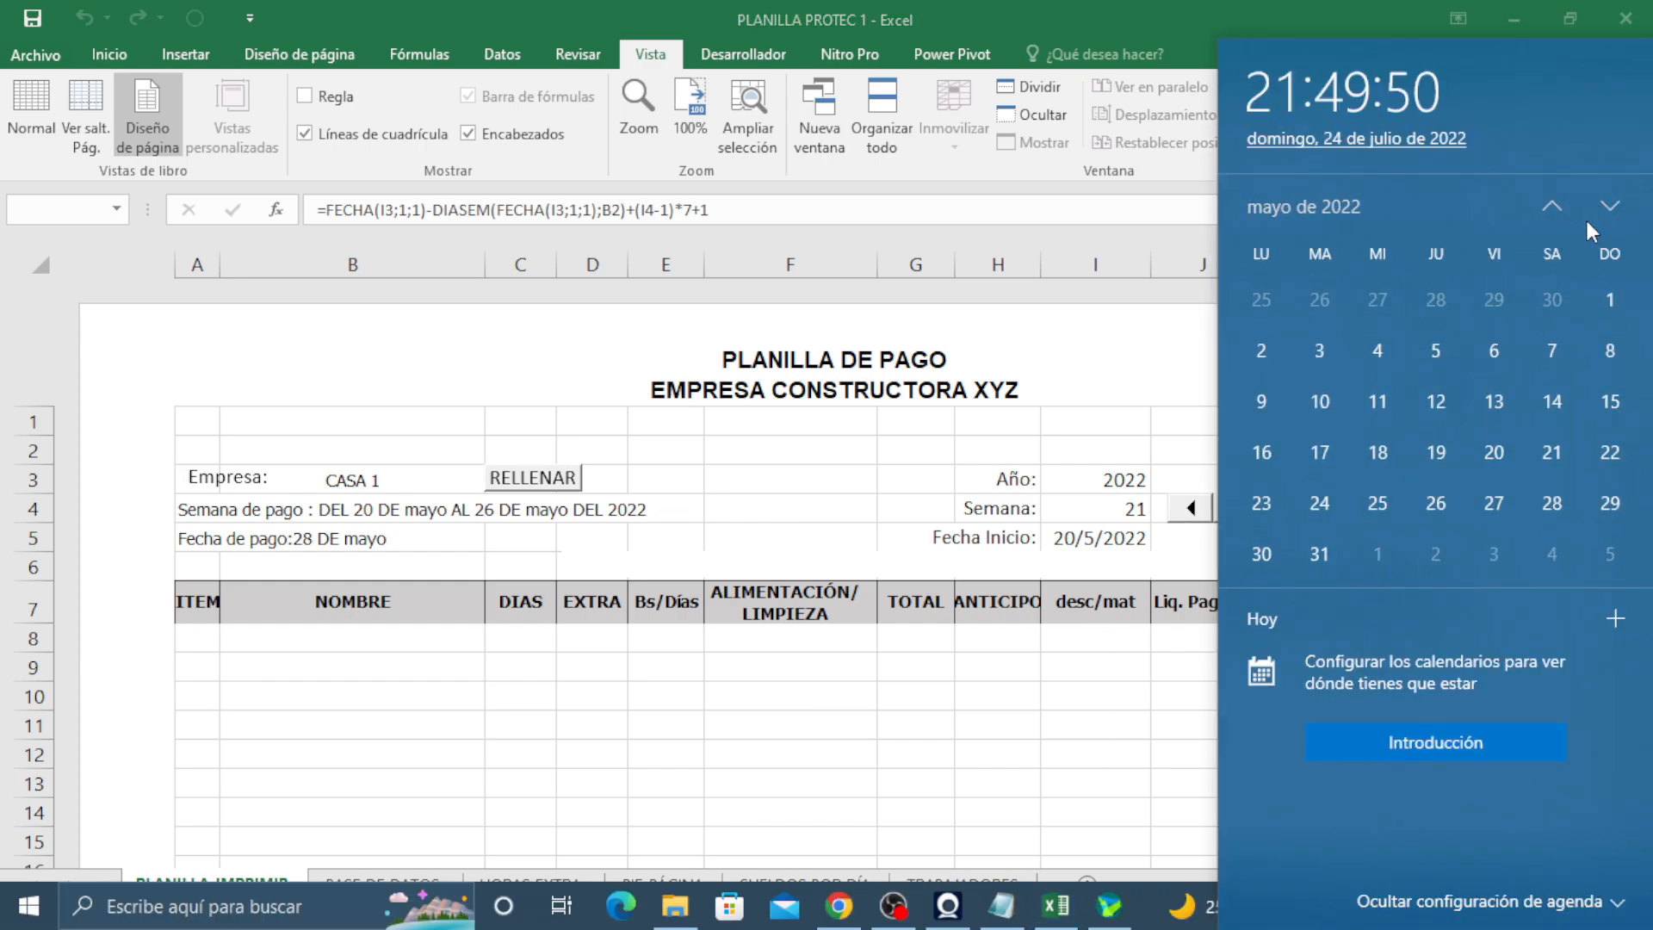
pyautogui.click(1497, 452)
pyautogui.click(1440, 505)
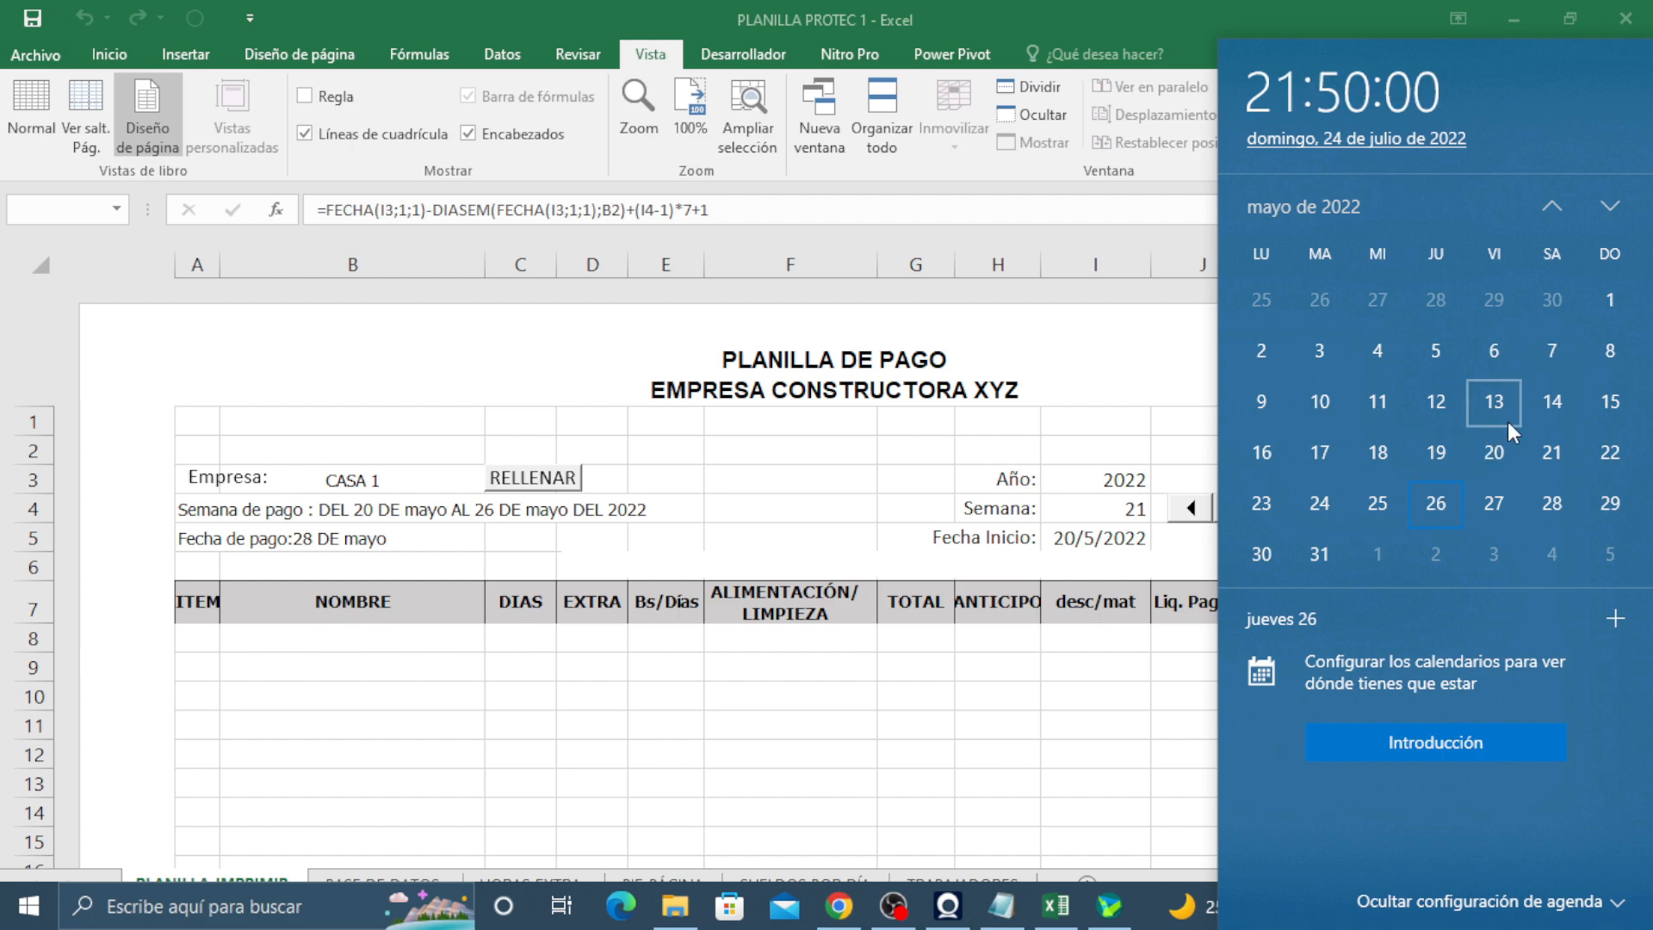
pyautogui.click(761, 481)
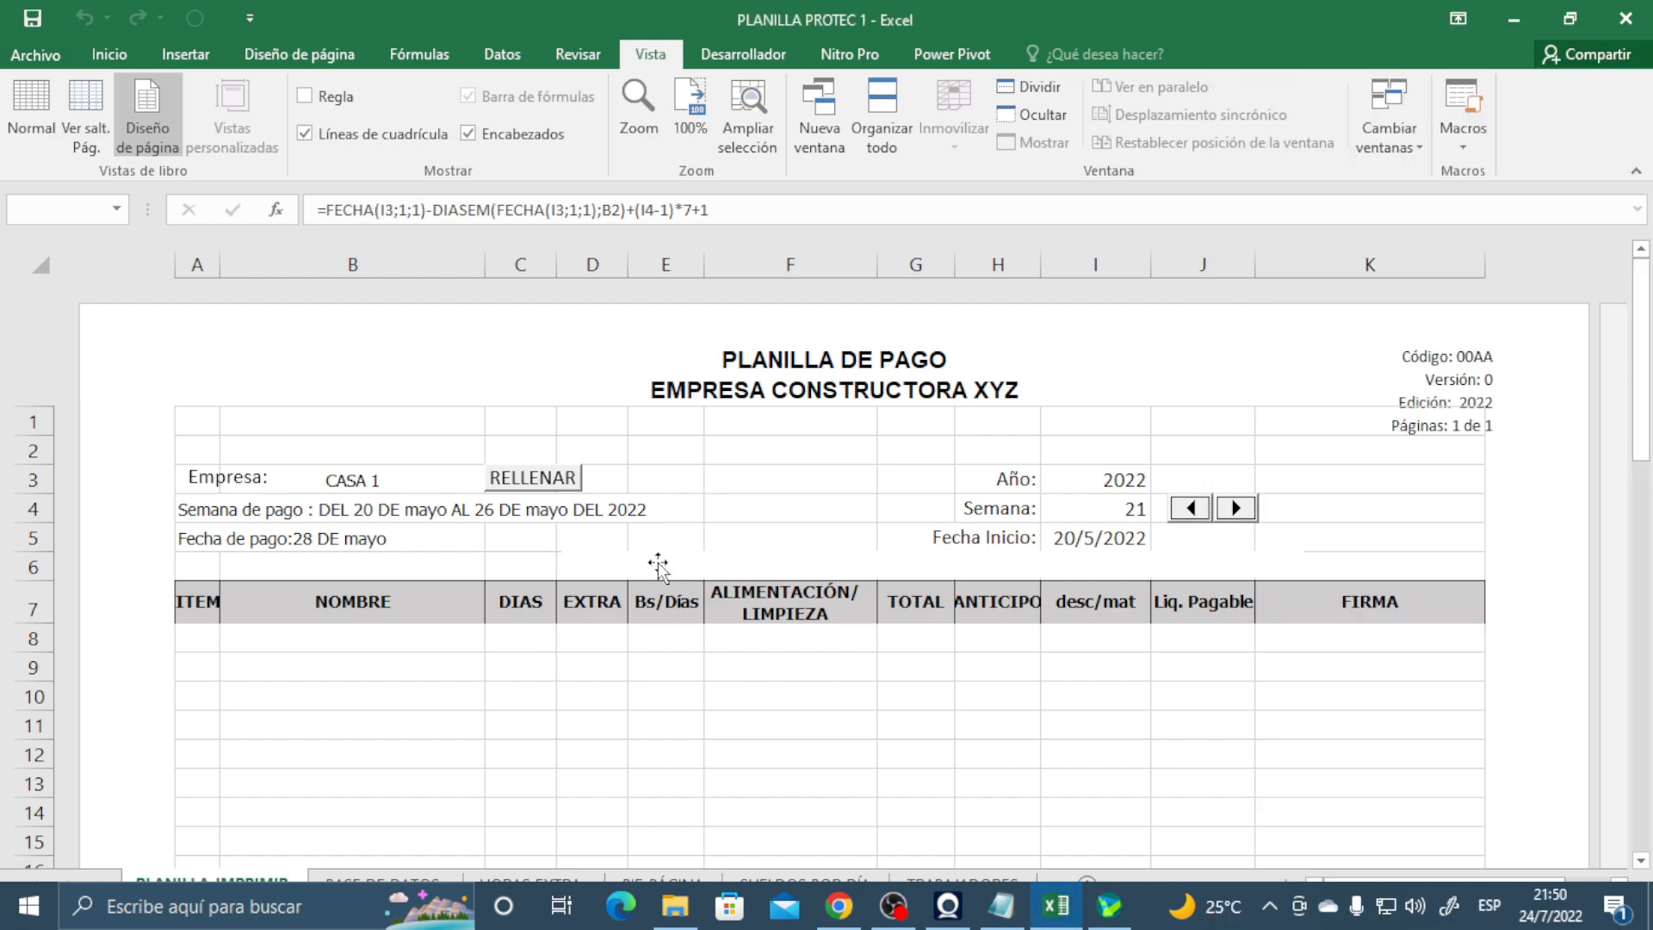
# - Check the Fecha de pago, then move Semana to 20 and back to 21
pyautogui.click(329, 541)
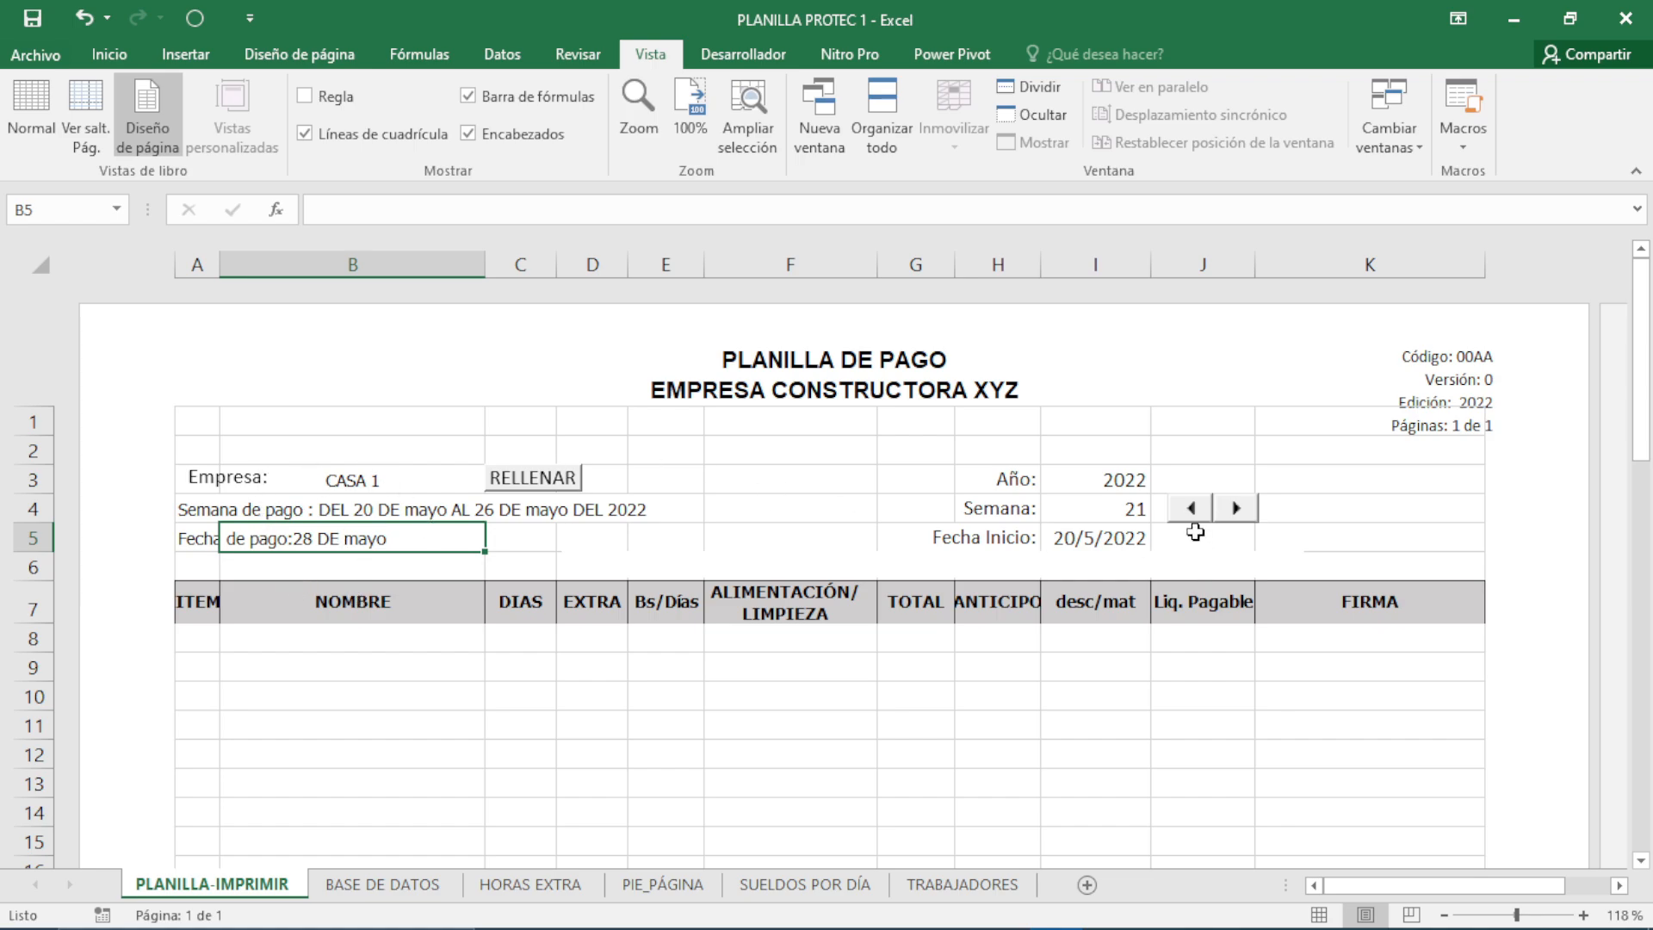
pyautogui.click(1190, 519)
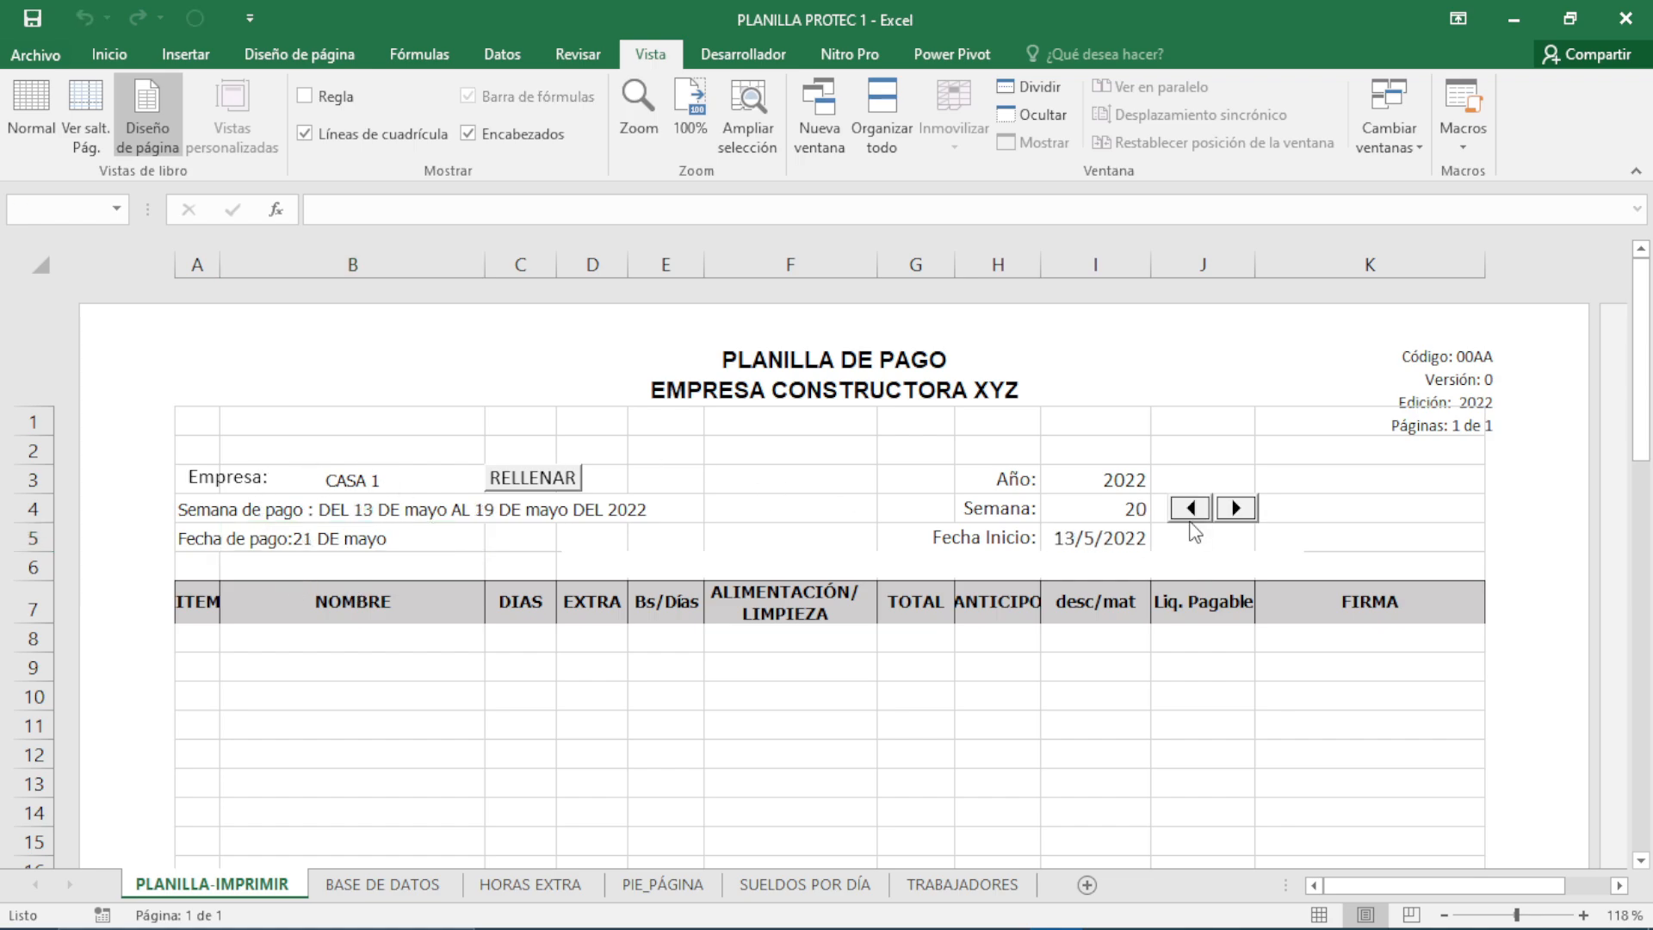
pyautogui.click(1232, 509)
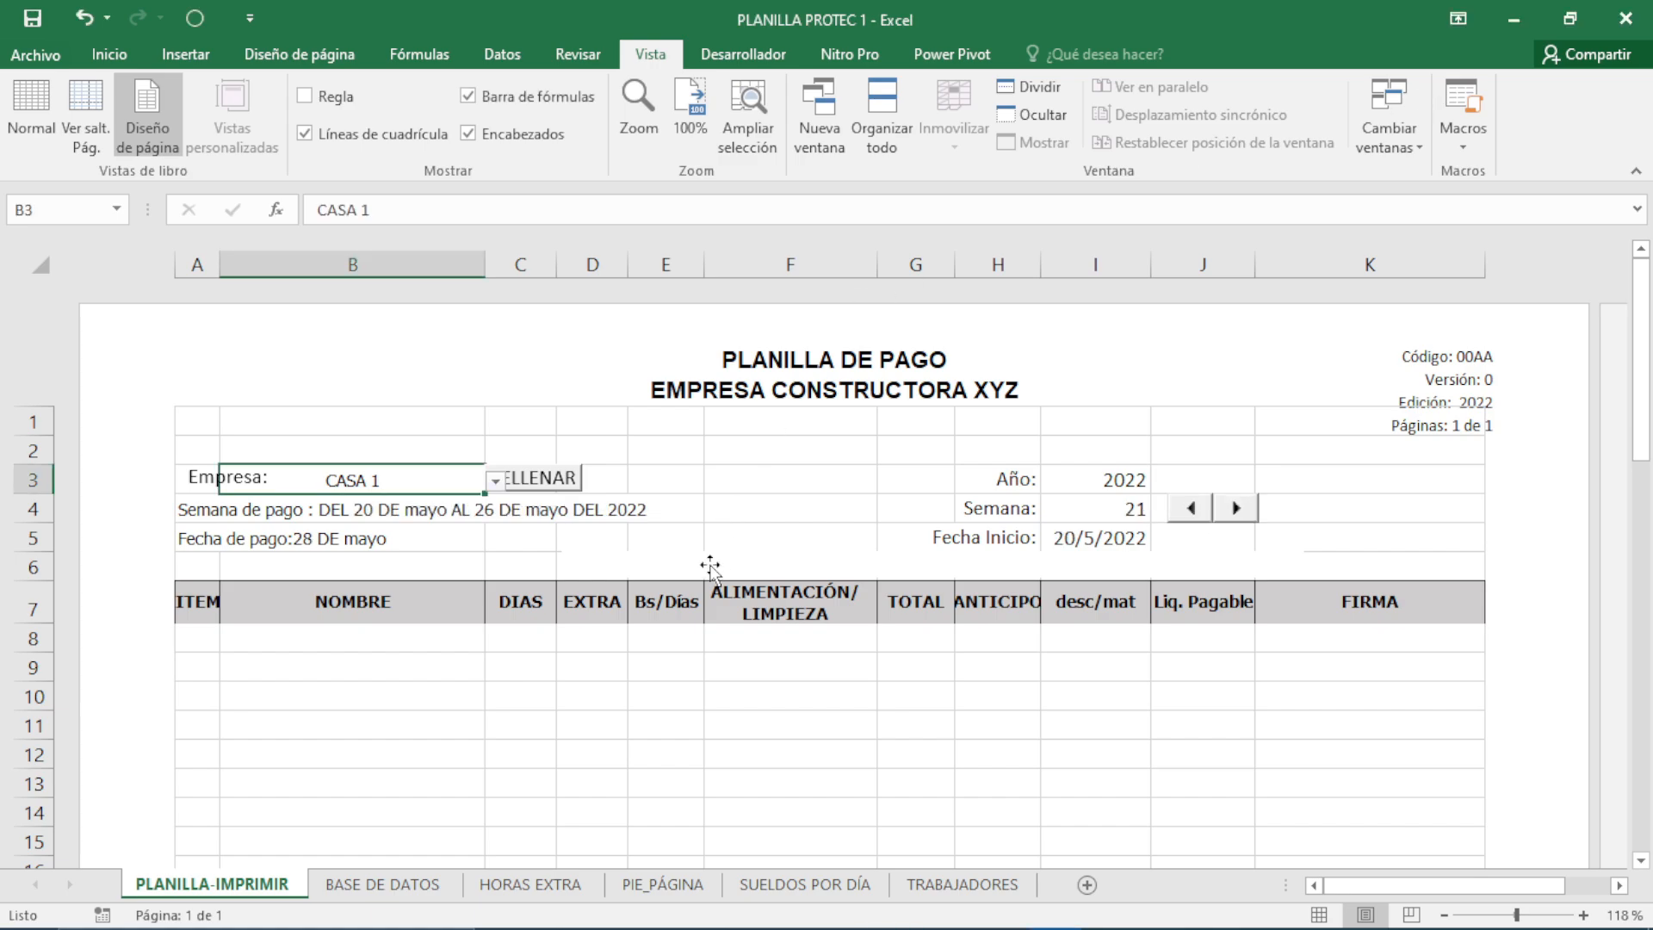
pyautogui.click(755, 524)
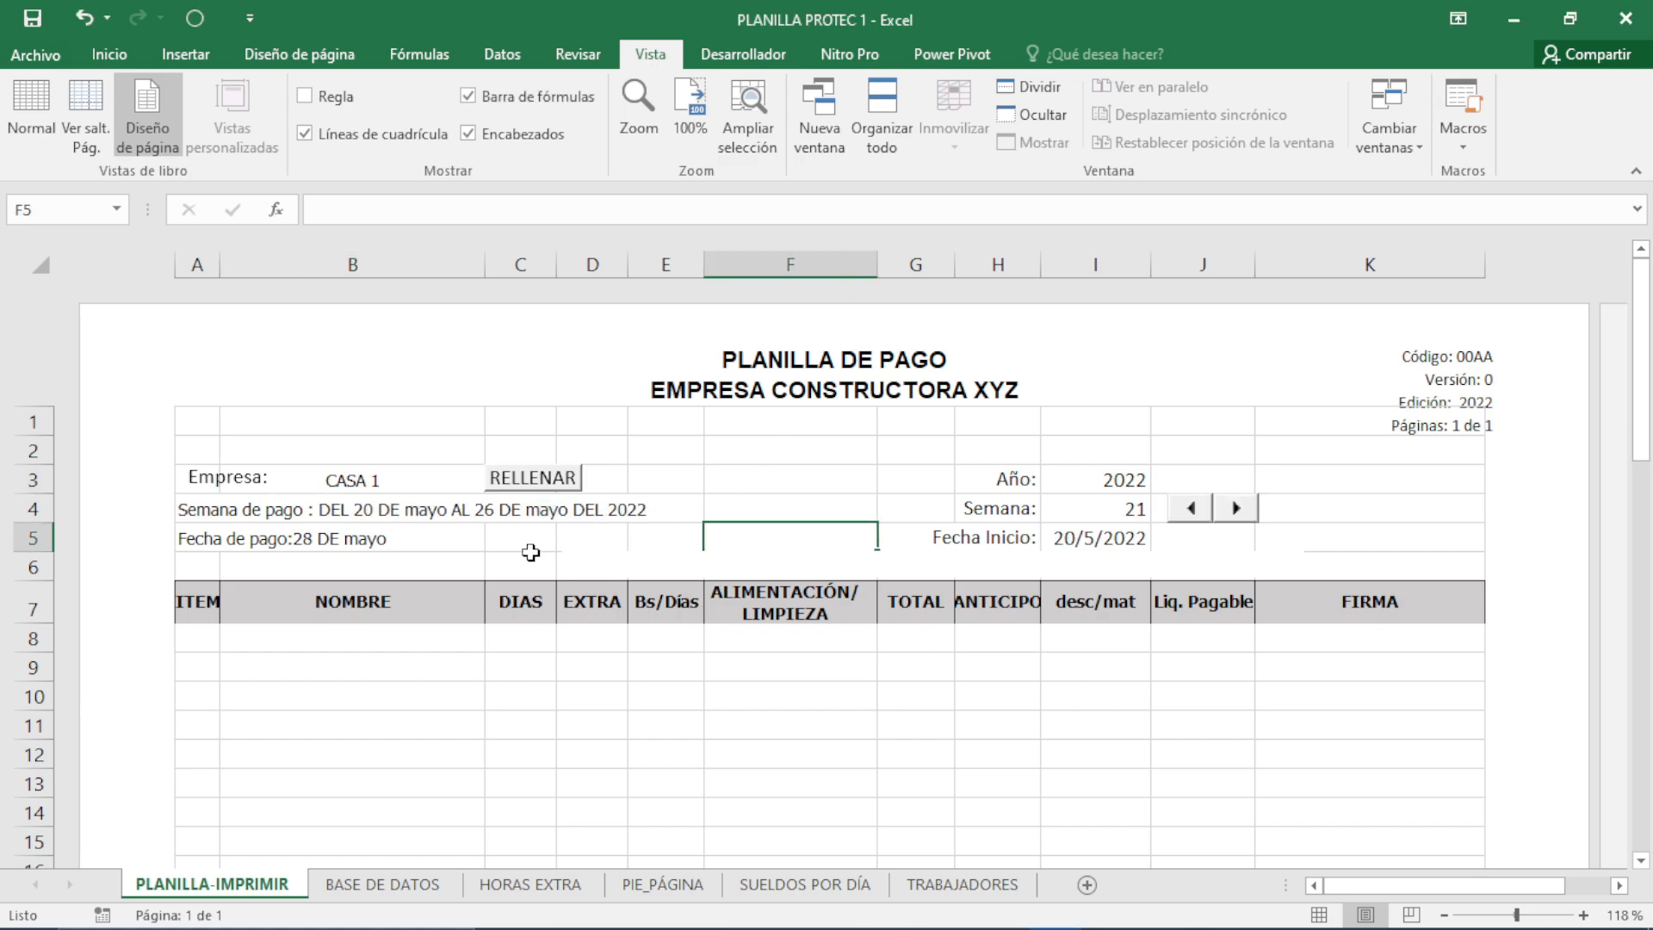
# - Set Empresa to CASA 2 and check the Fecha Inicio cell
pyautogui.click(424, 476)
pyautogui.click(496, 483)
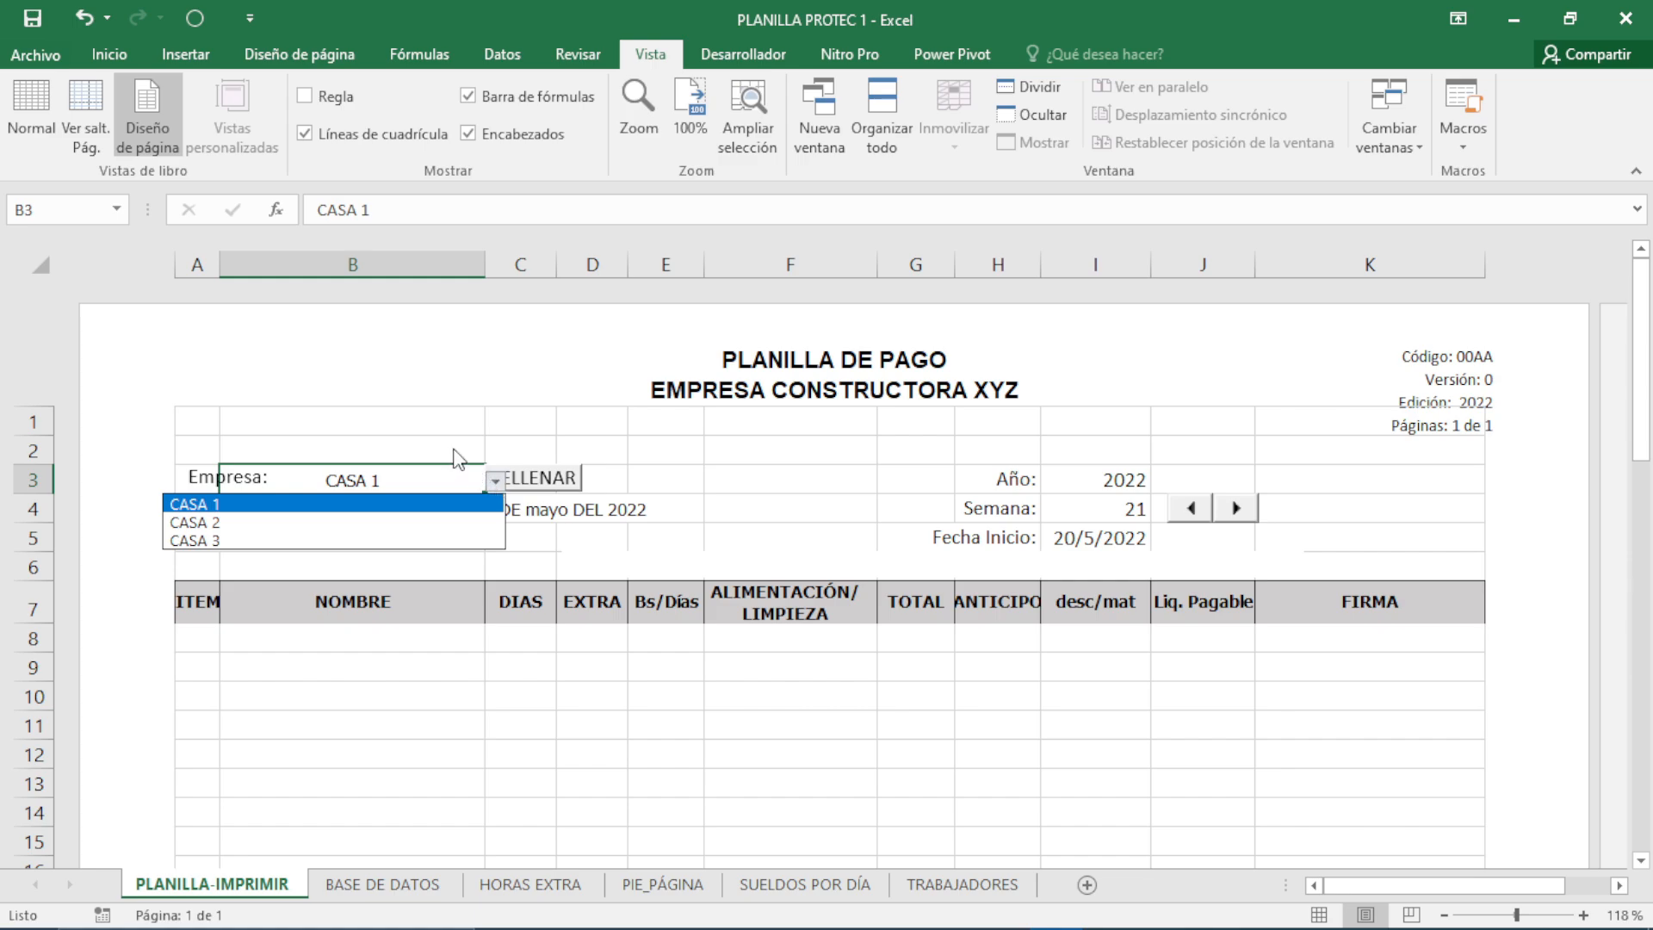
pyautogui.click(548, 477)
pyautogui.click(501, 483)
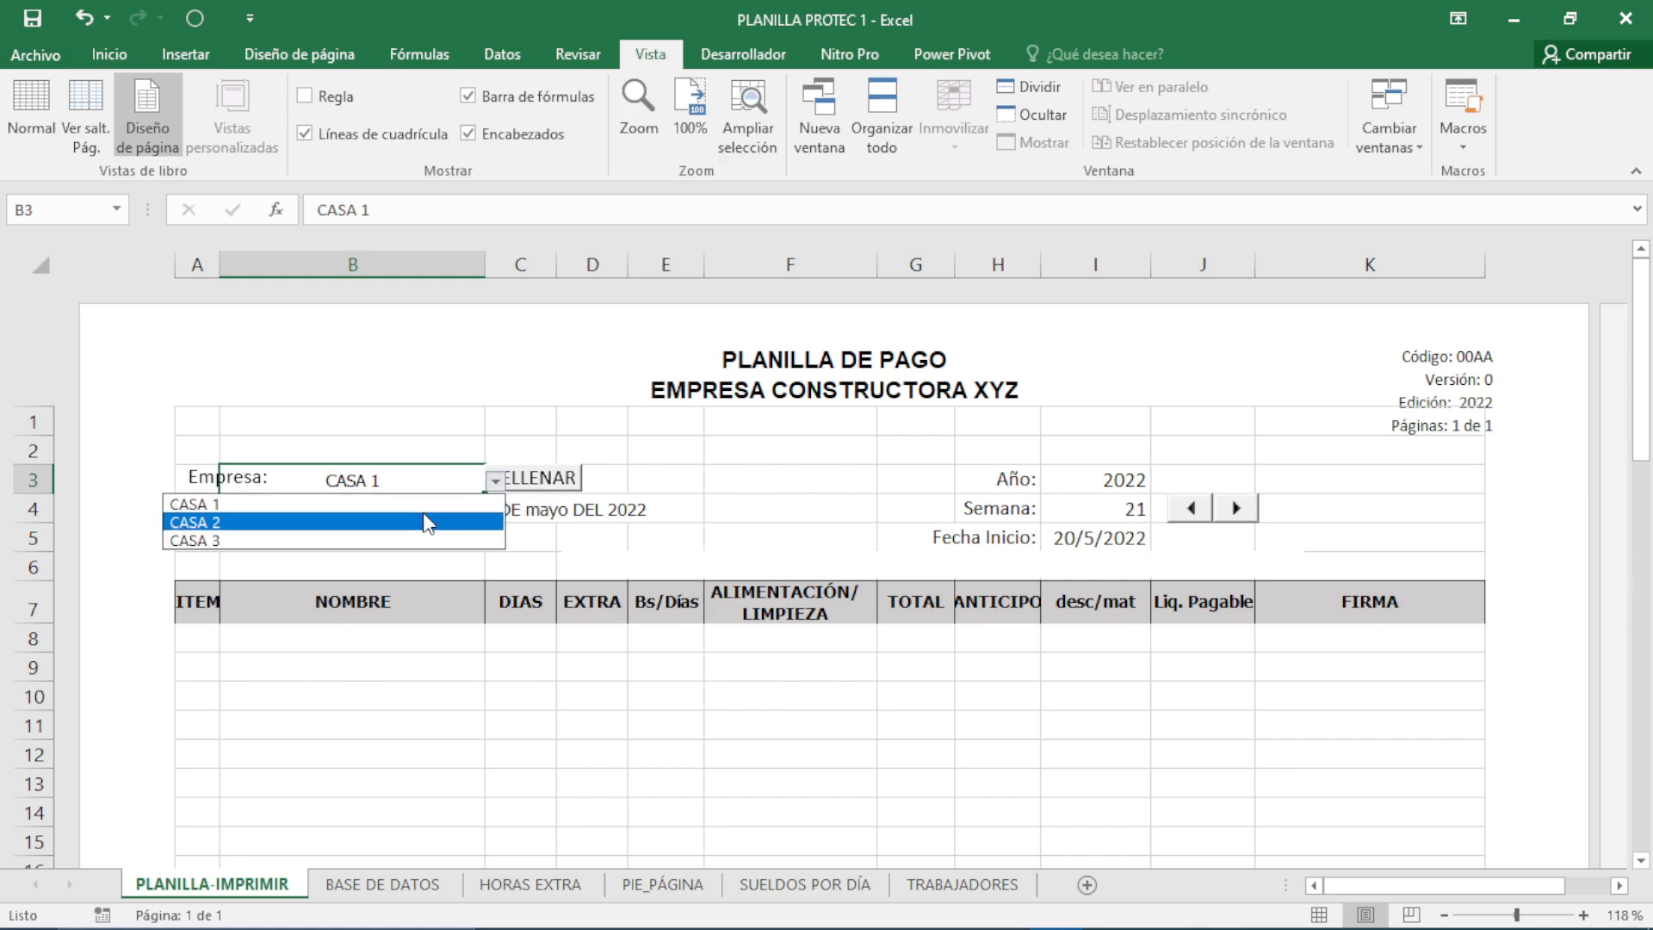
pyautogui.click(425, 522)
pyautogui.click(1089, 540)
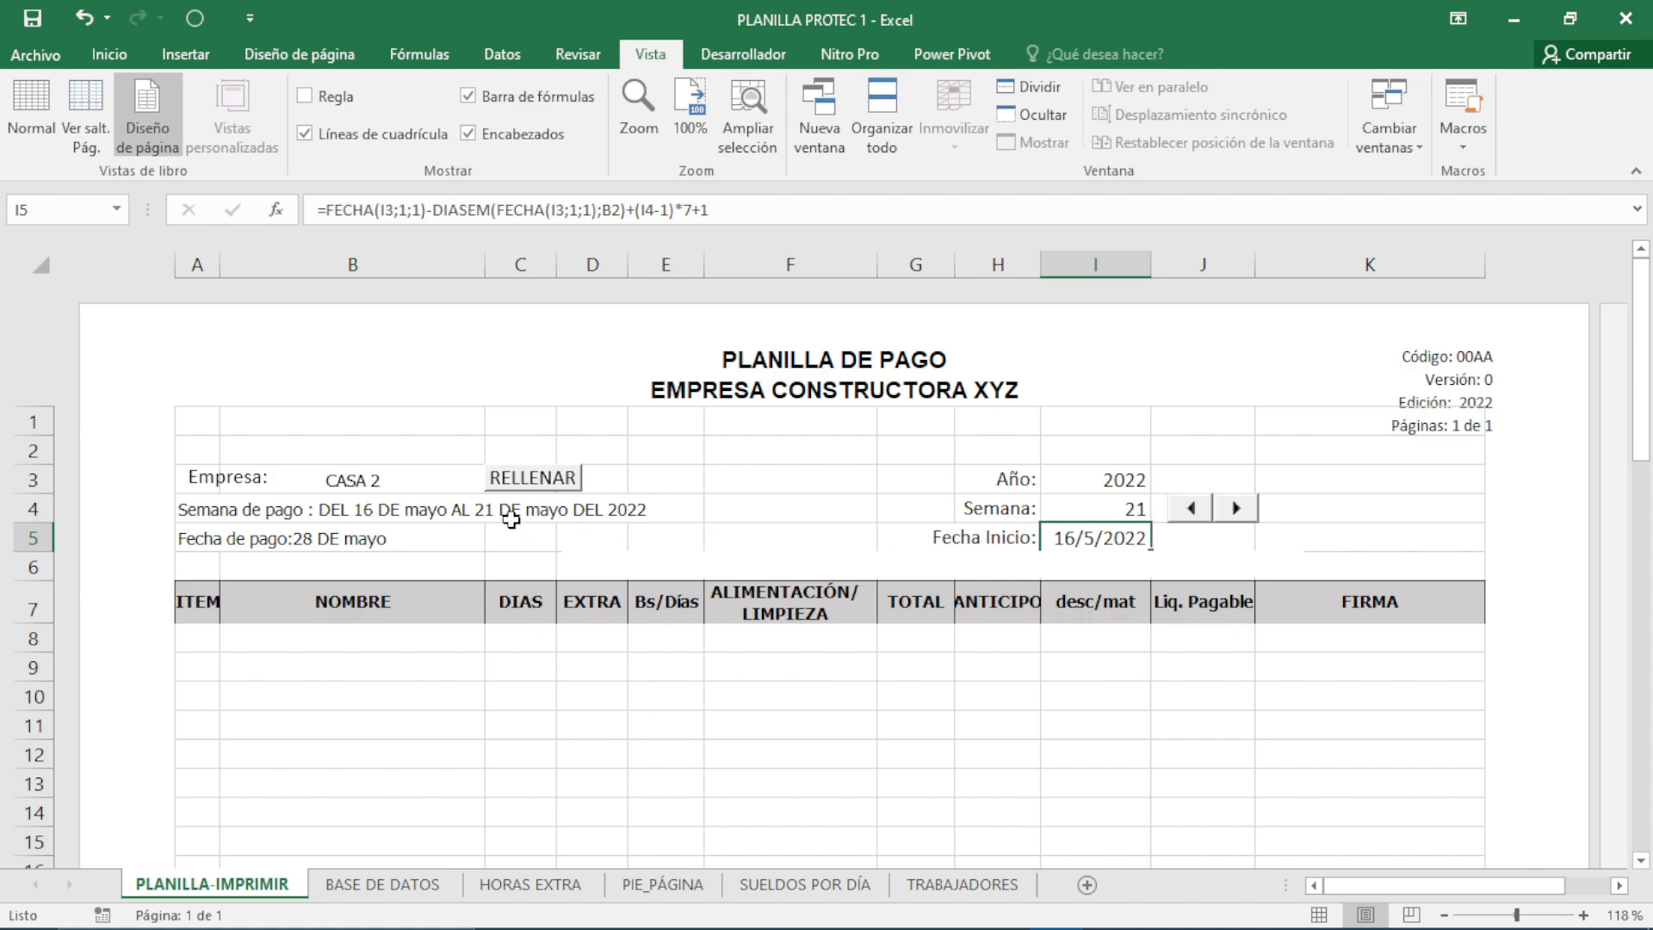
# - Set Empresa to CASA 3 and recheck the Fecha Inicio cell
pyautogui.click(398, 489)
pyautogui.click(495, 482)
pyautogui.click(403, 539)
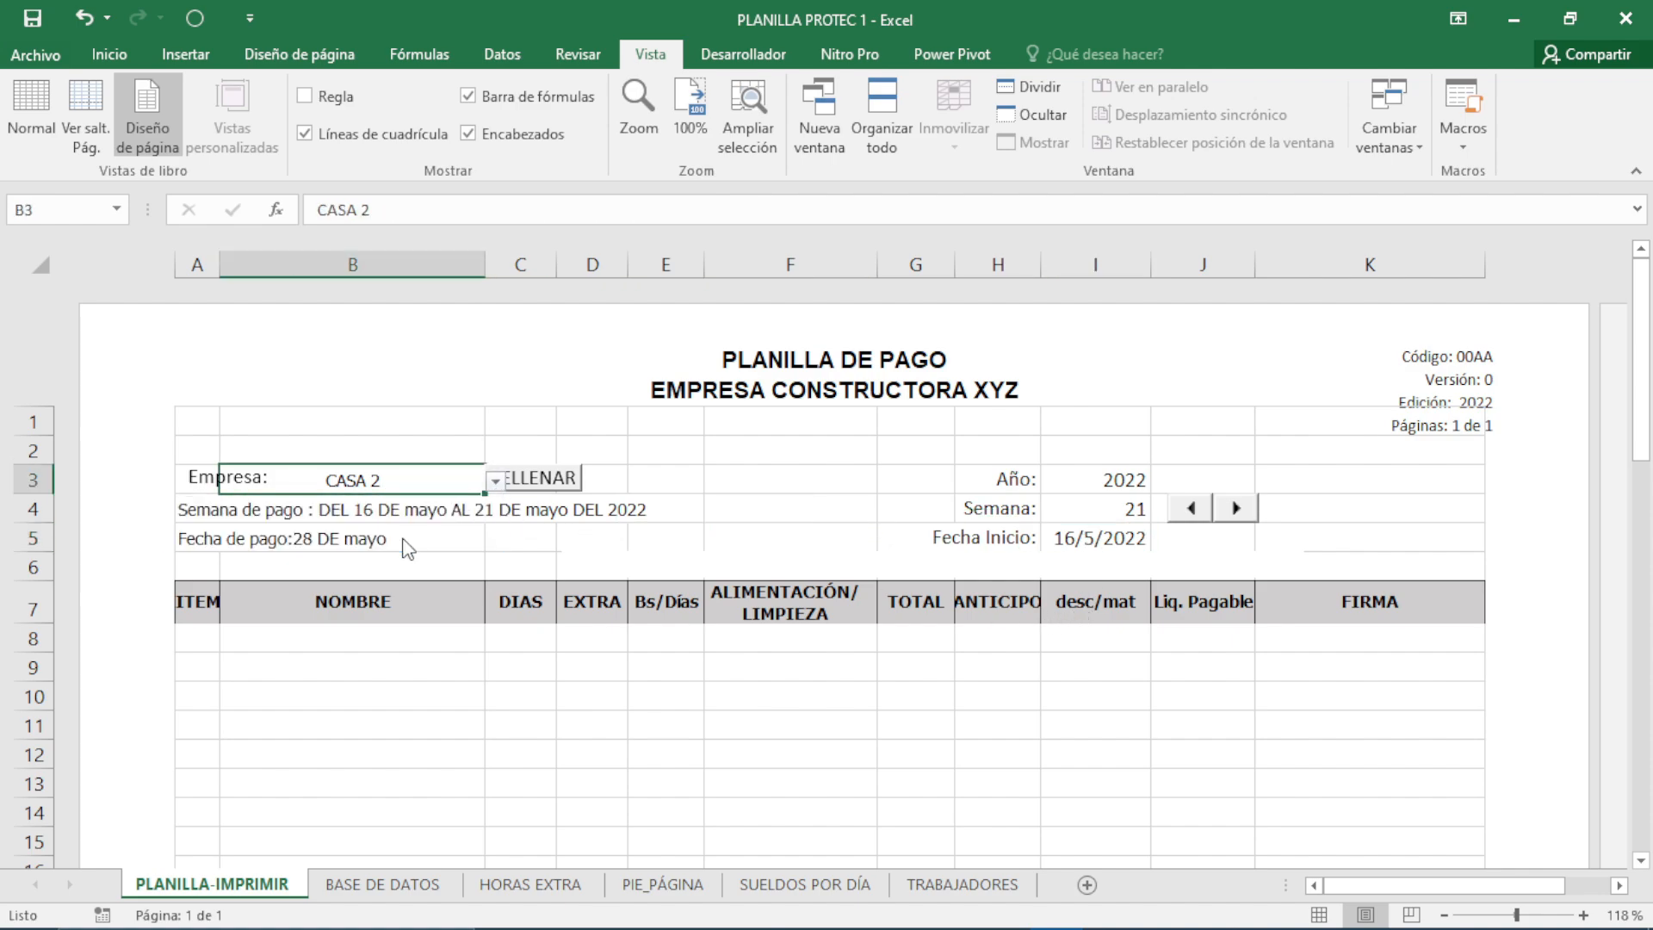
pyautogui.click(1086, 539)
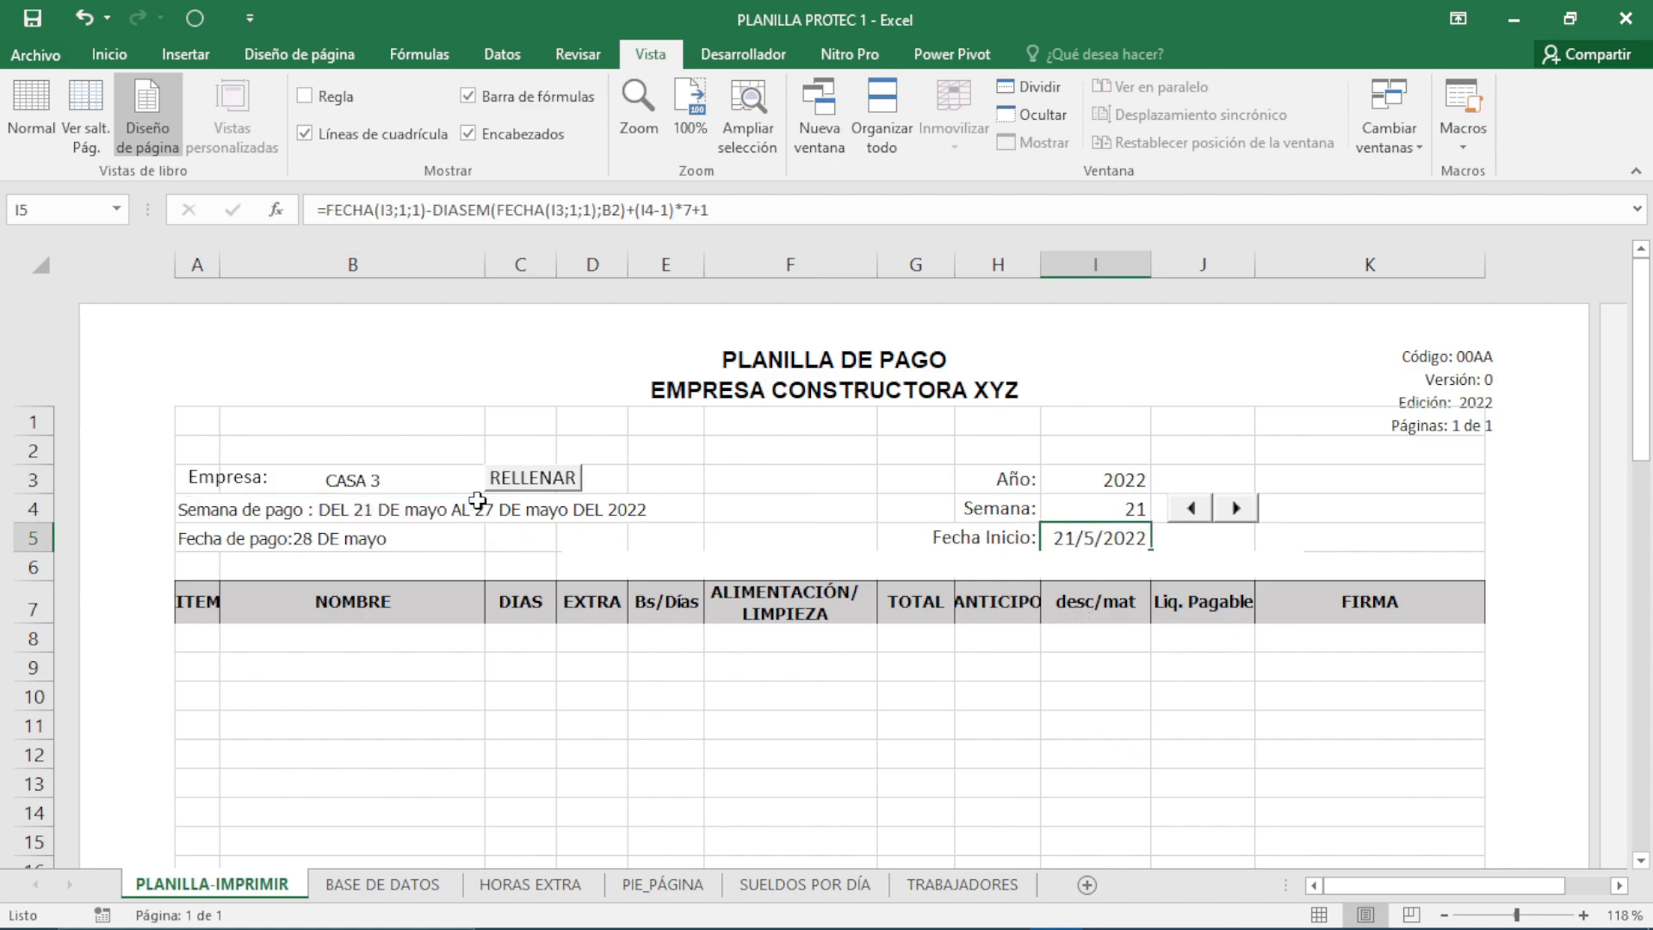
# - Reveal the hidden value in cell B2 above Empresa by setting its font colour to automatic black
pyautogui.click(396, 454)
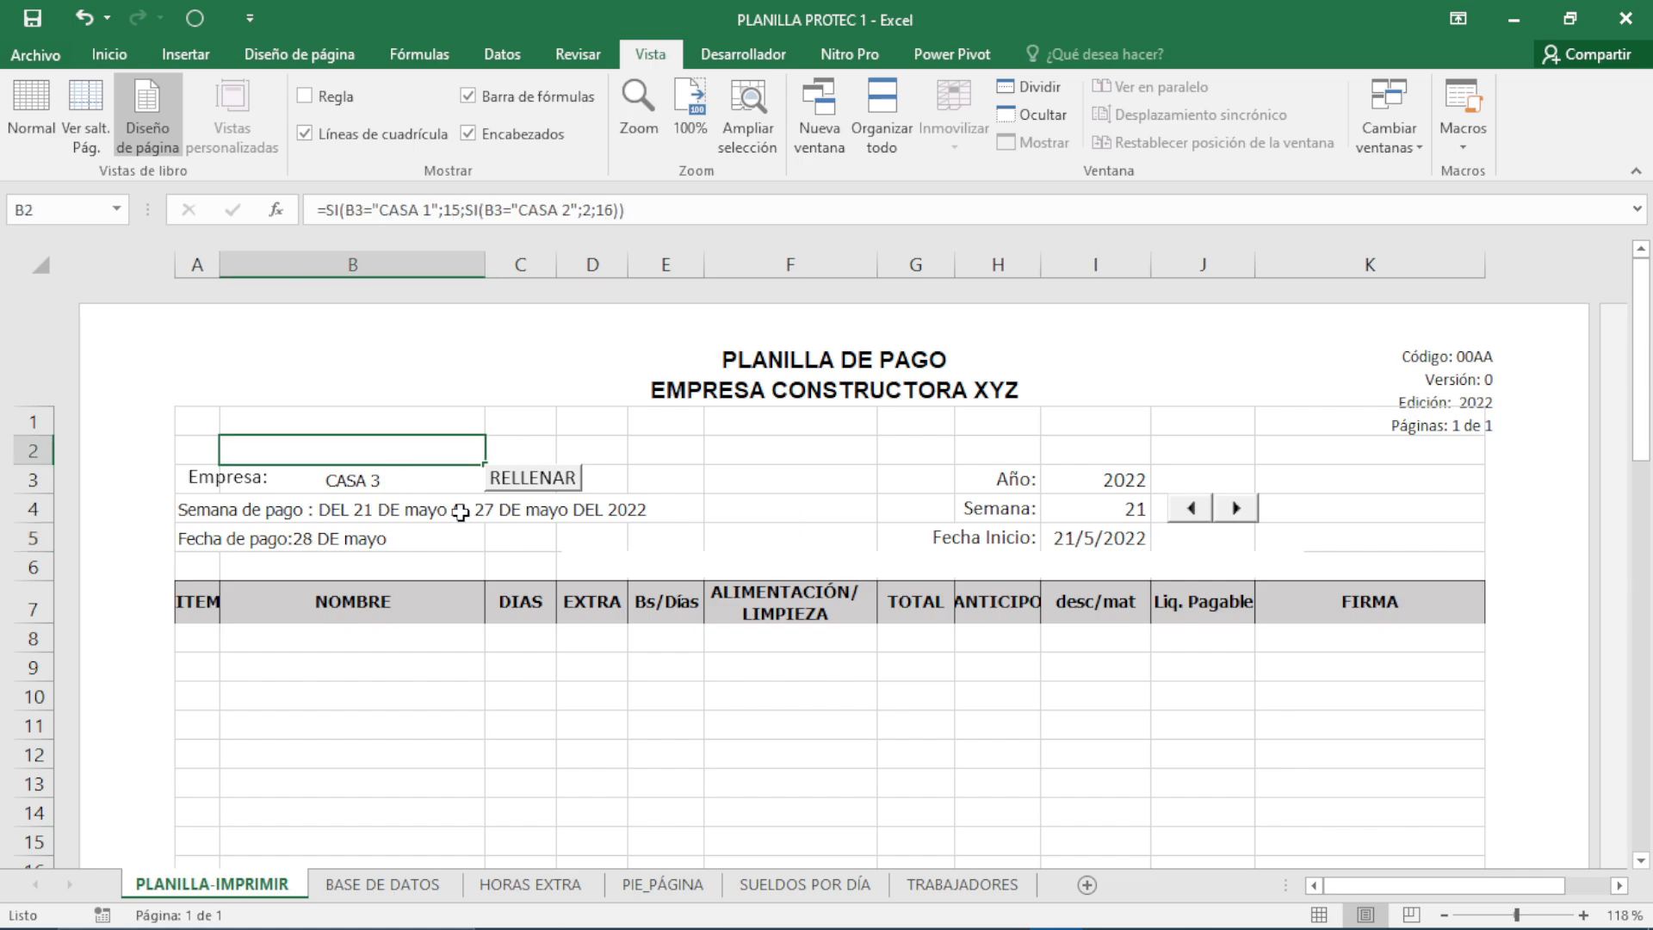
pyautogui.click(105, 45)
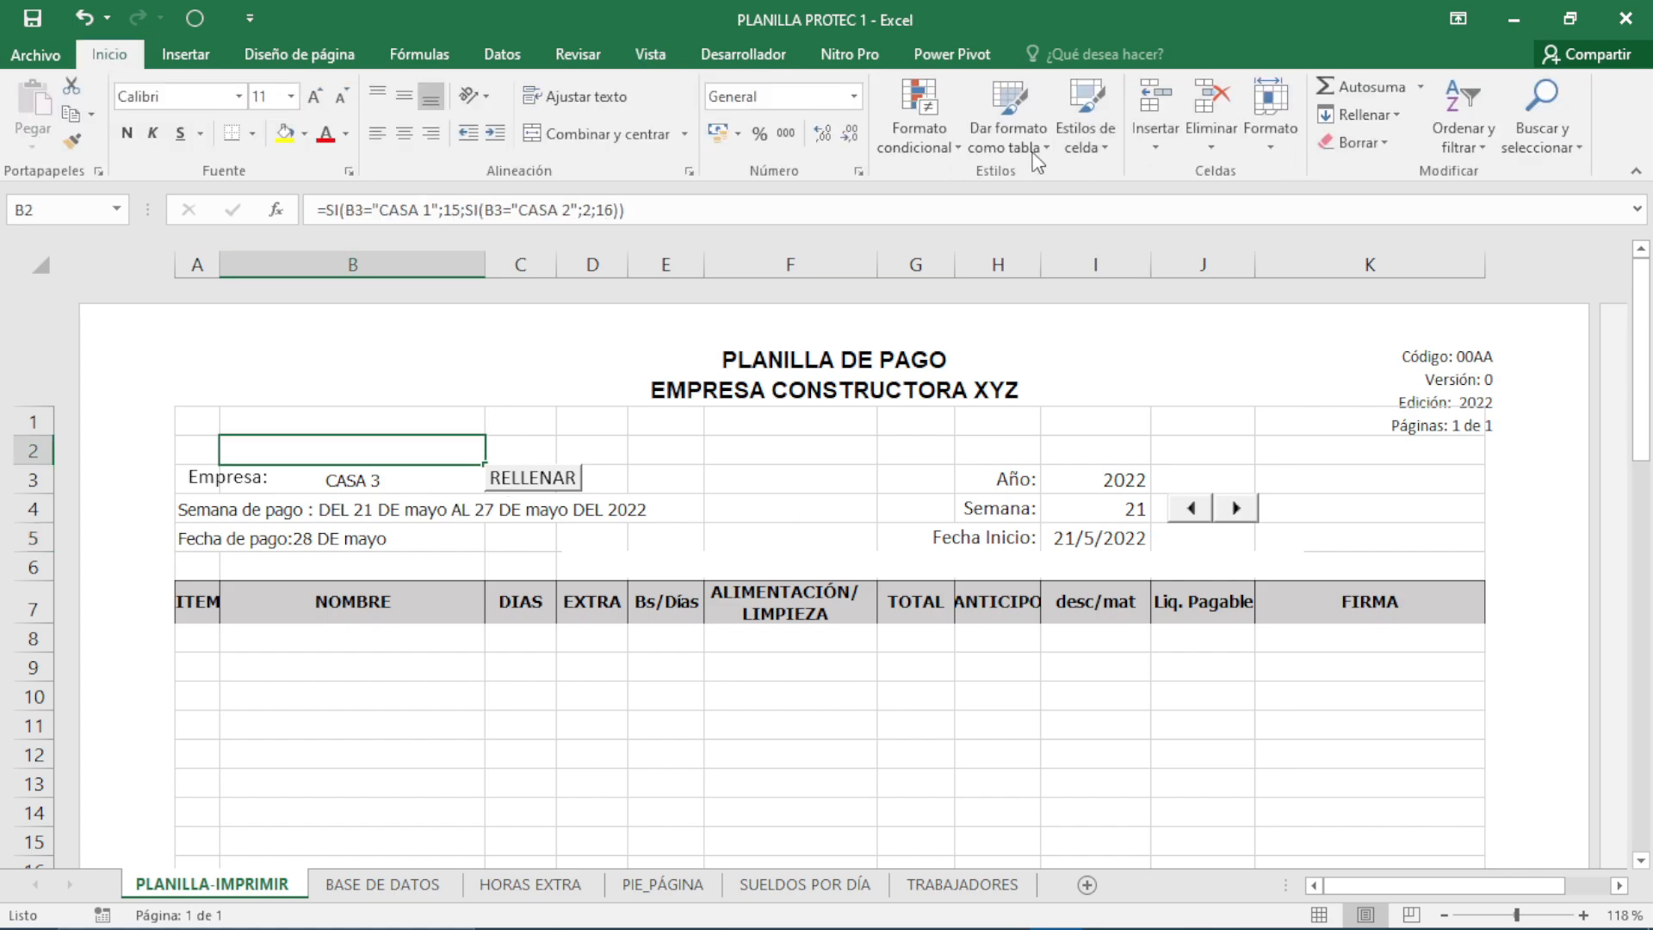
pyautogui.click(345, 134)
pyautogui.click(370, 163)
pyautogui.click(395, 486)
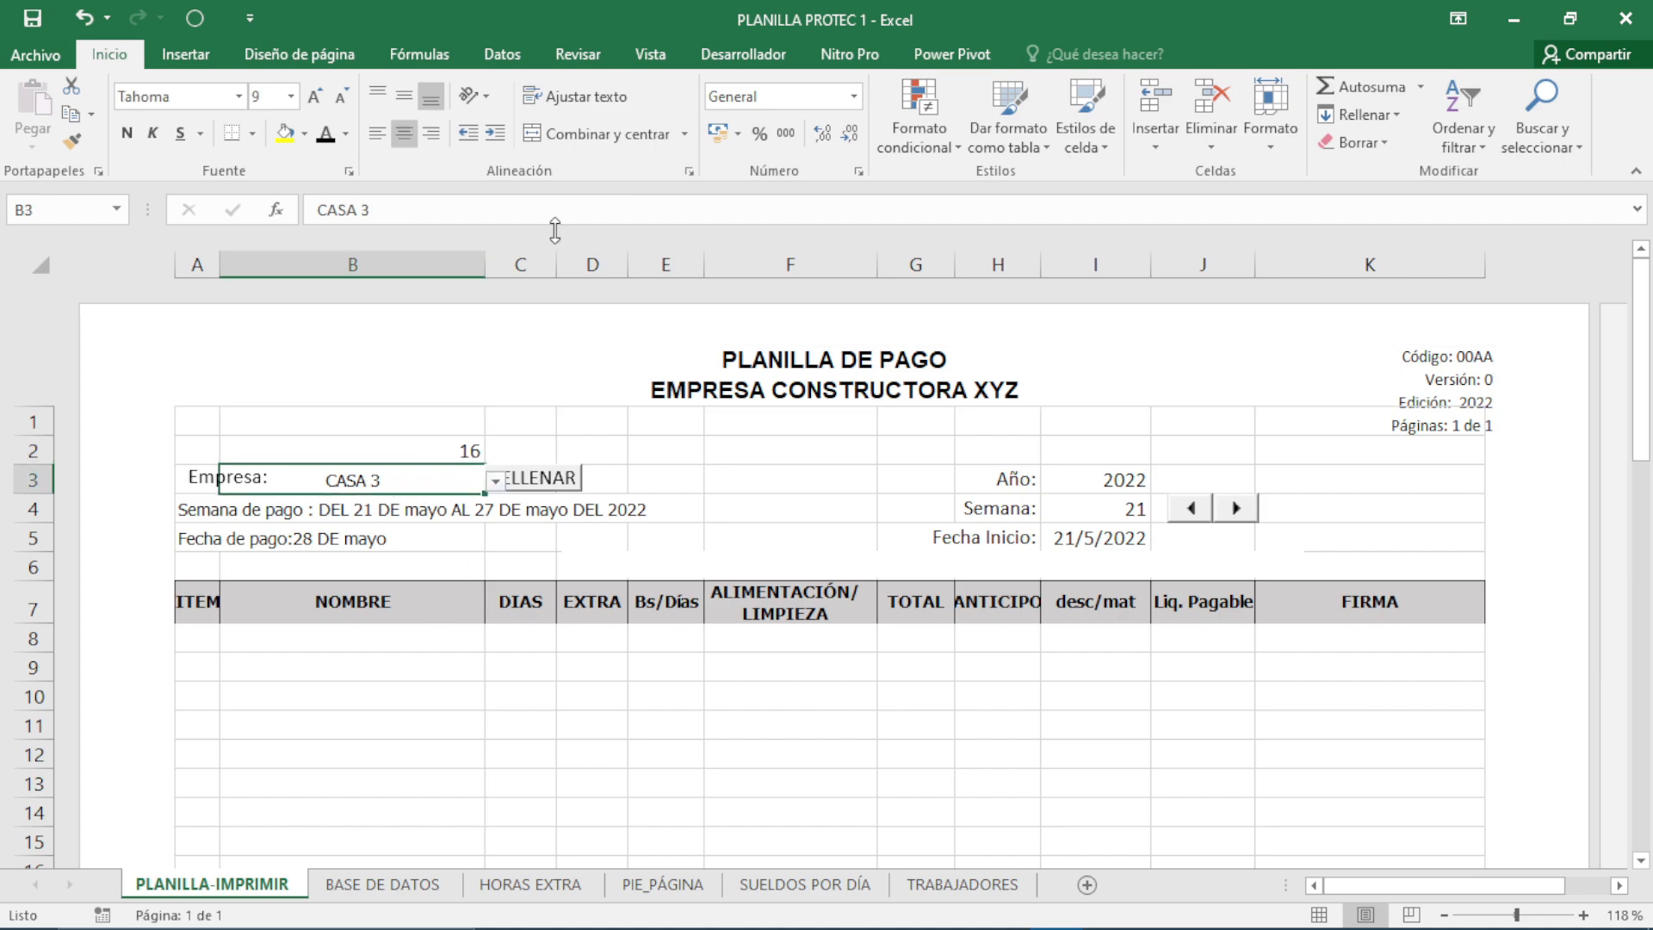
# - Examine the SI formula in cell B2 that assigns a DIASEM week code to CASA 1, CASA 2 and any other company
pyautogui.moveTo(555, 230); pyautogui.dragTo(555, 322)
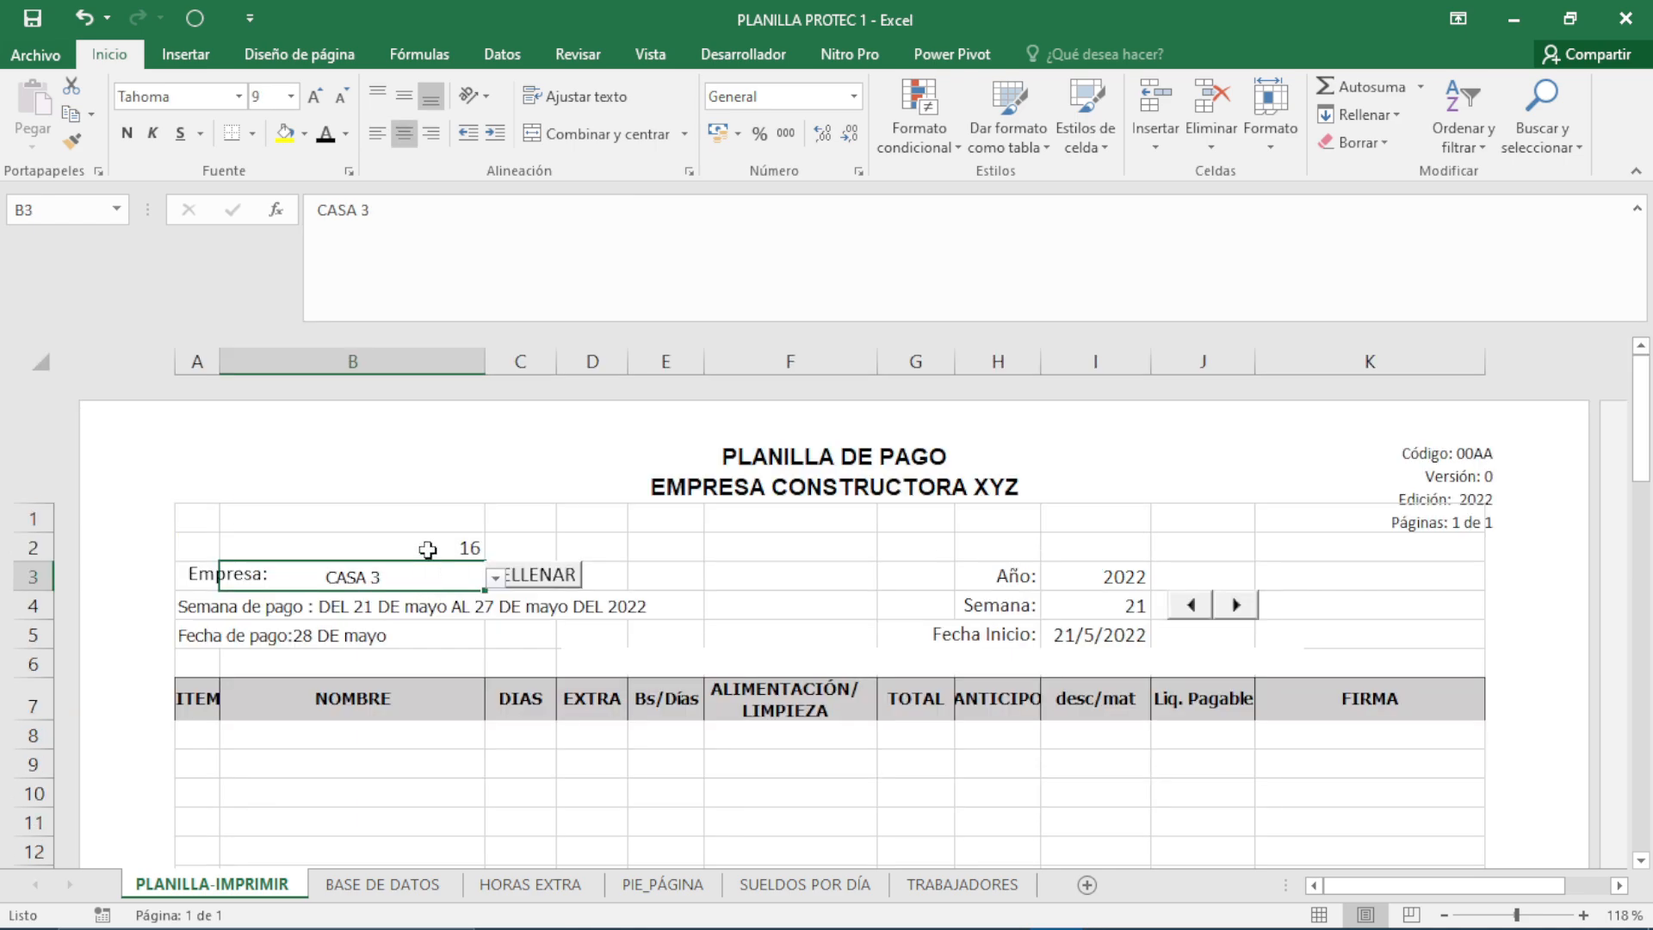
pyautogui.click(428, 547)
pyautogui.click(529, 256)
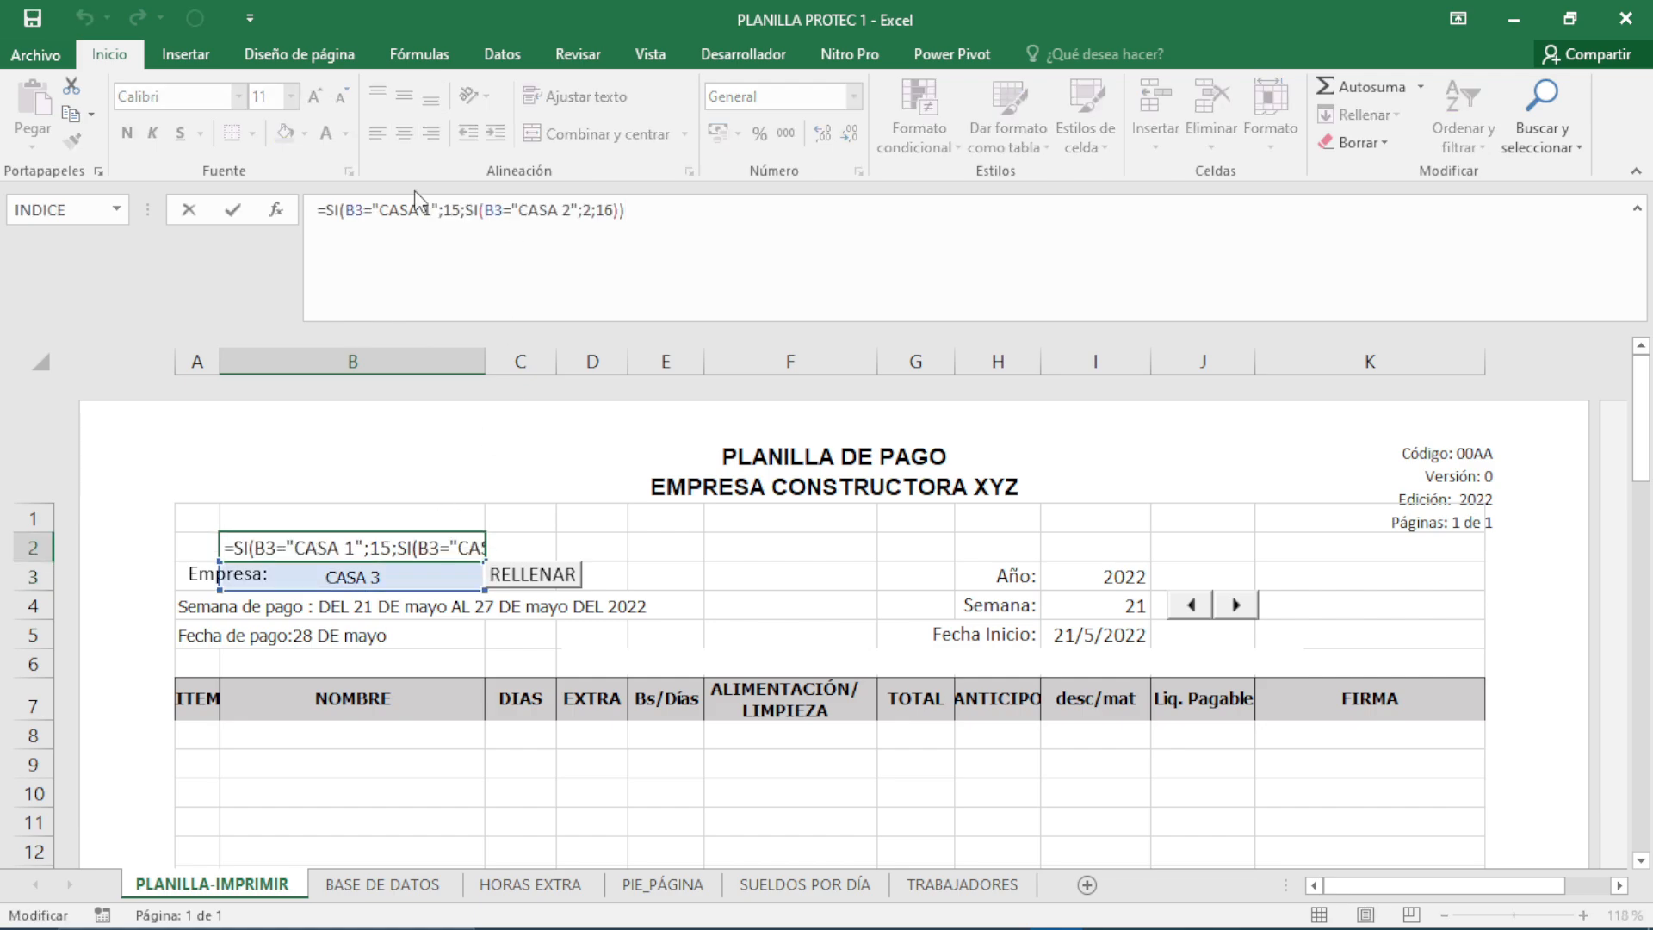
pyautogui.click(389, 210)
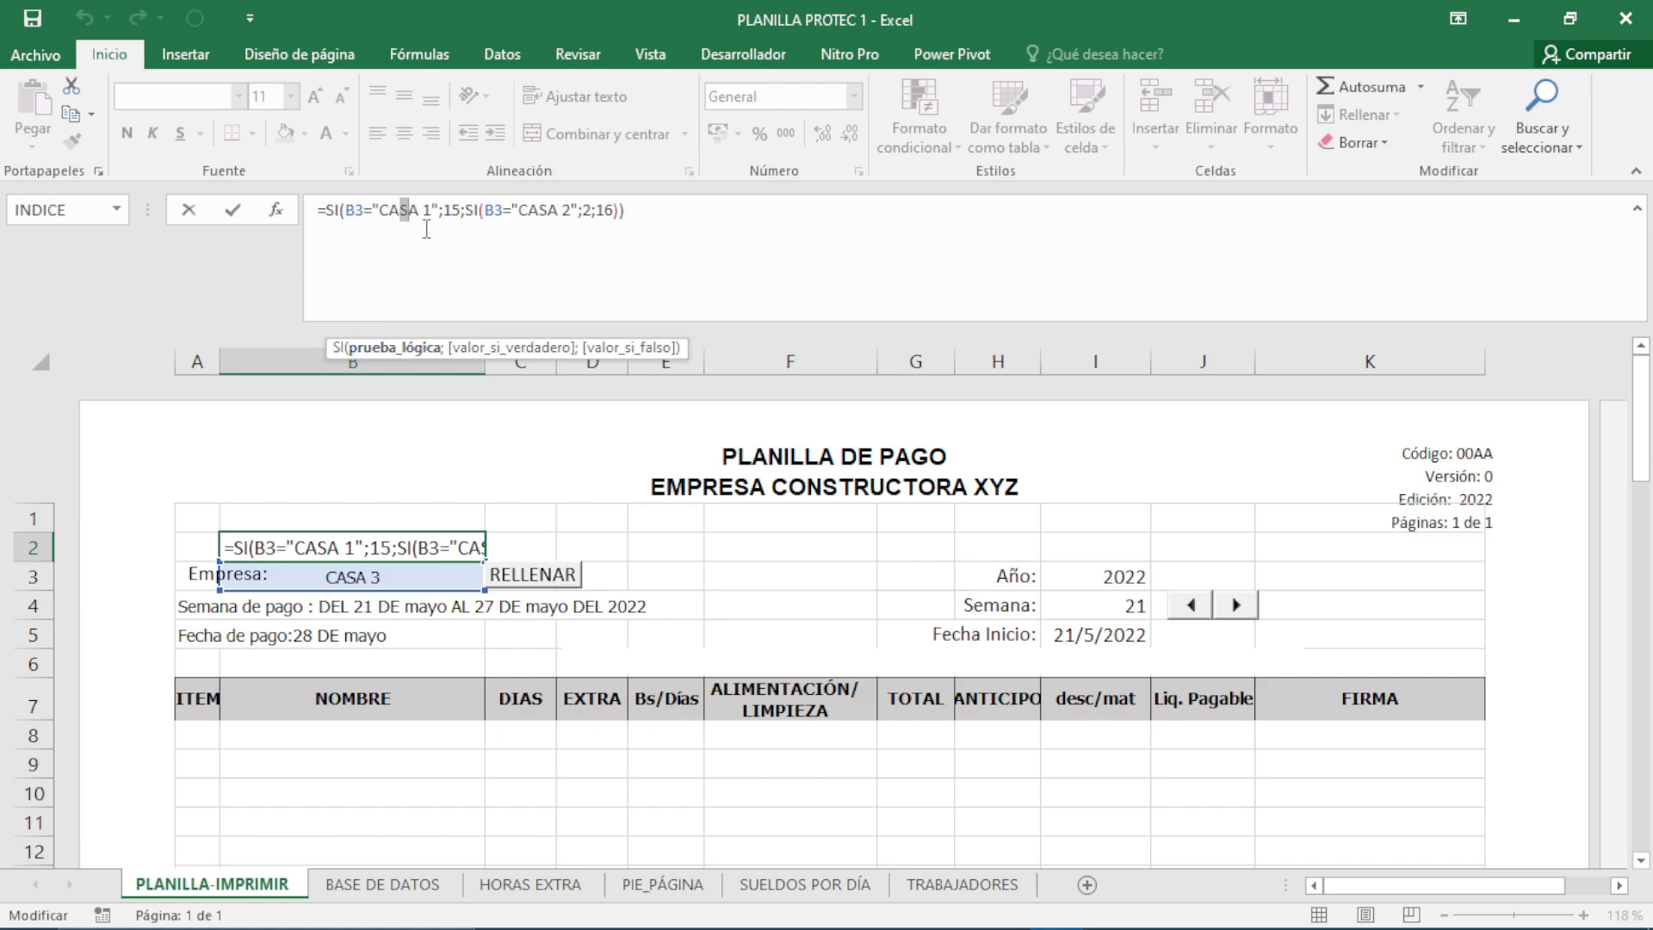
pyautogui.moveTo(444, 215); pyautogui.dragTo(459, 214)
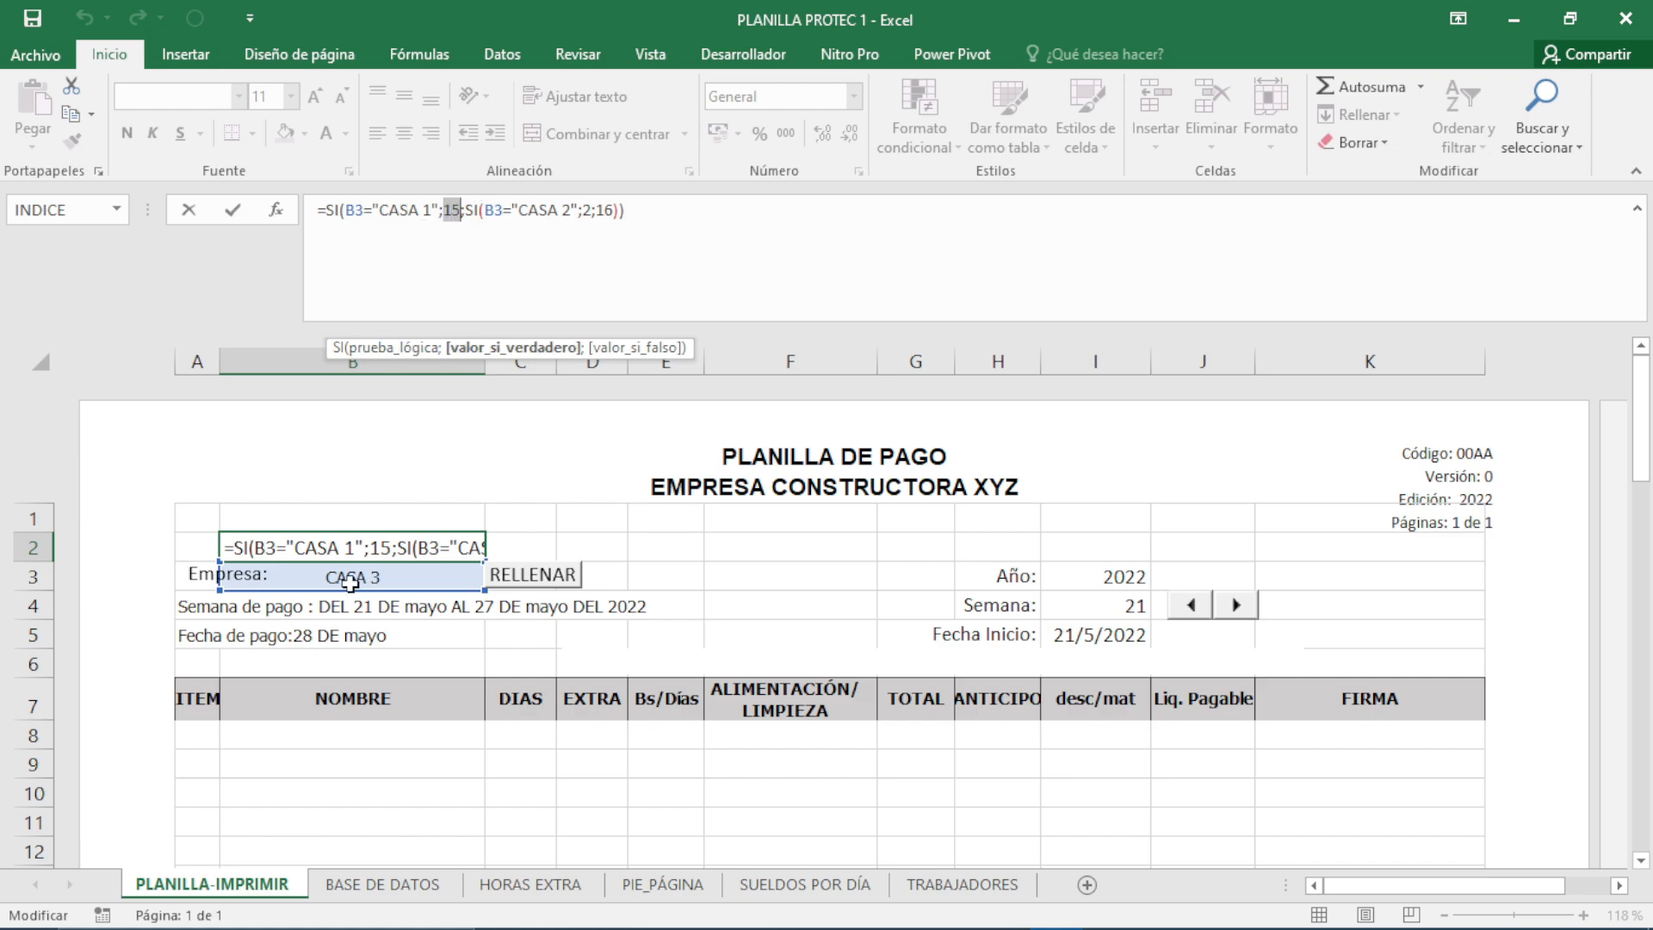
pyautogui.moveTo(518, 210); pyautogui.dragTo(559, 210)
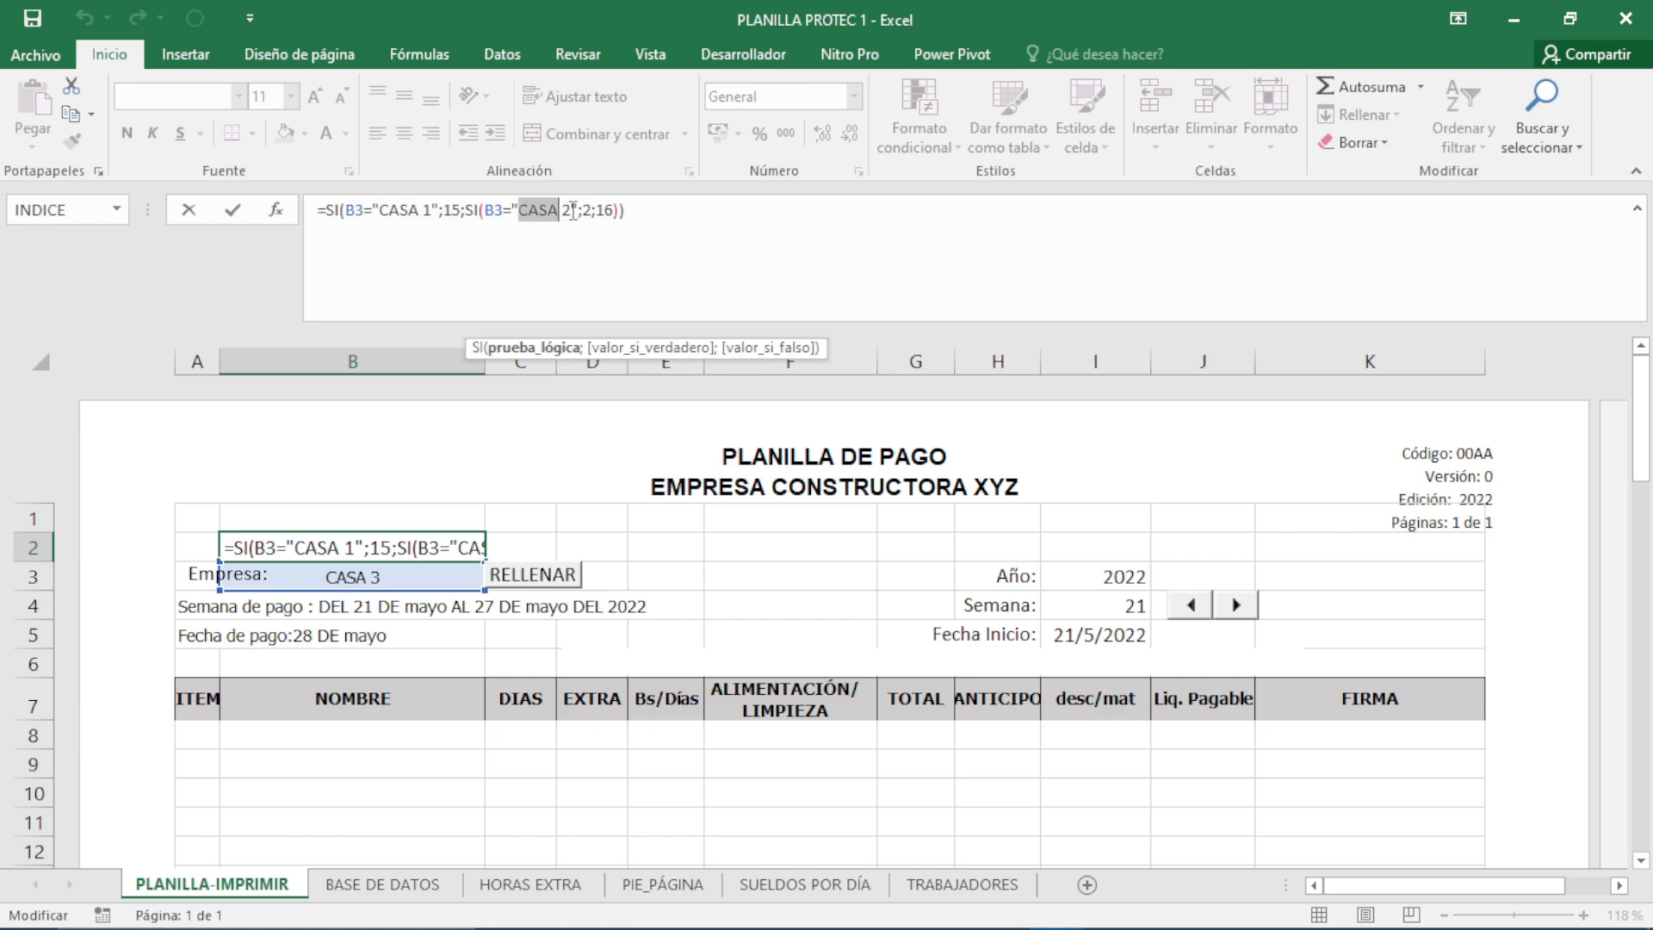
pyautogui.click(583, 210)
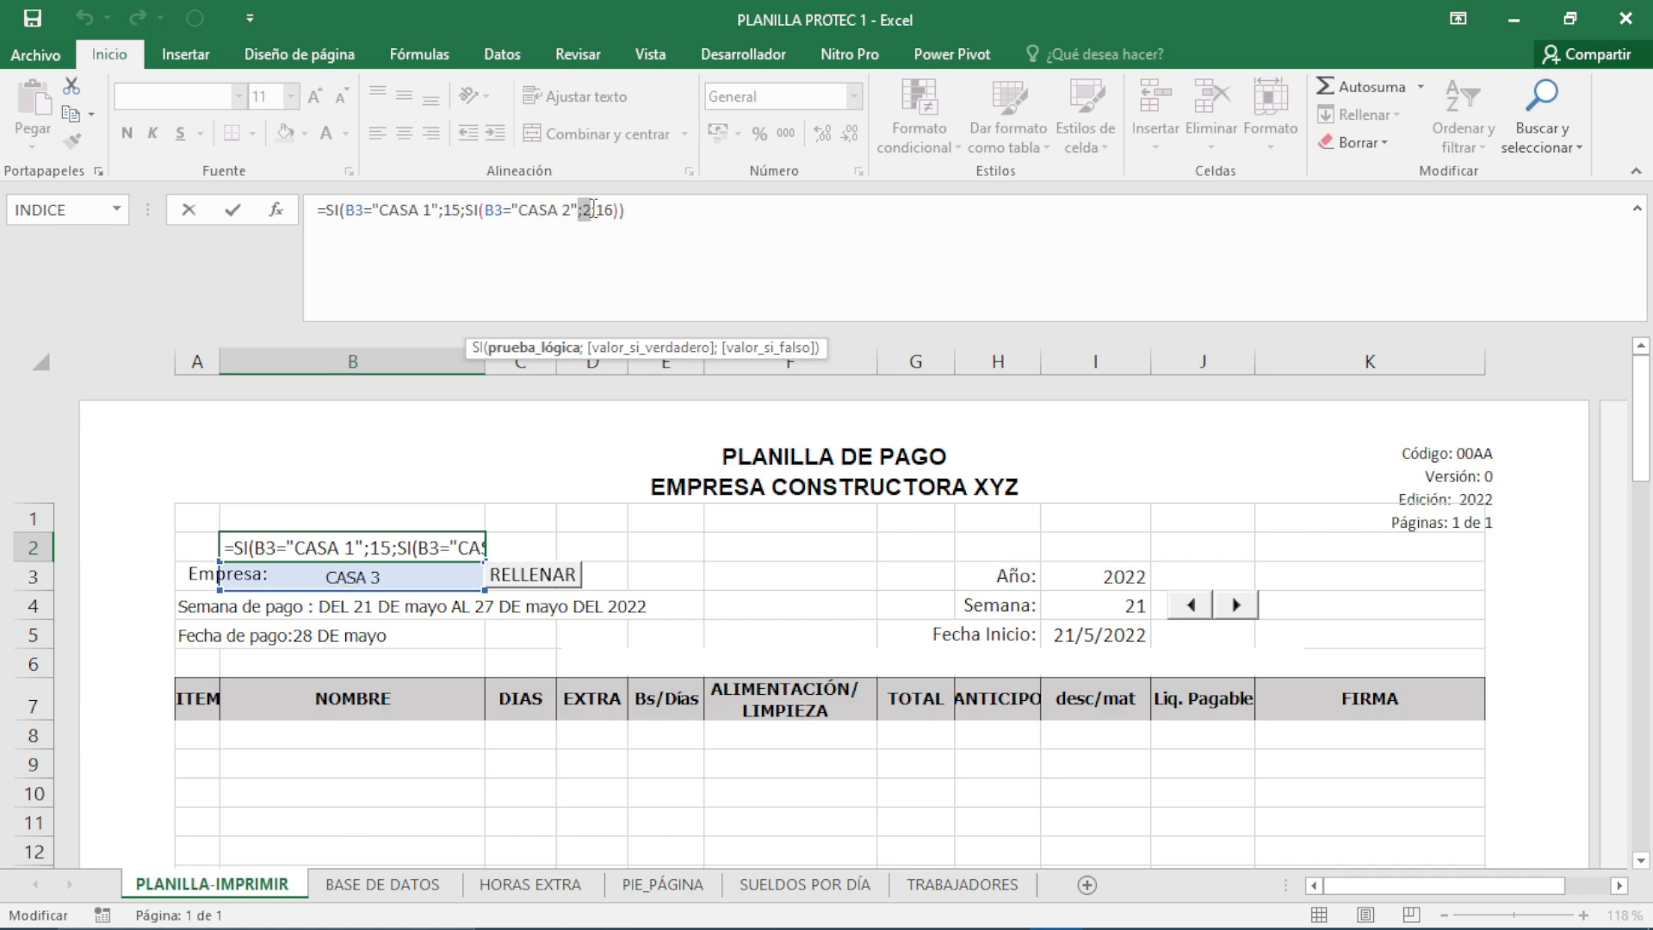
pyautogui.moveTo(592, 208); pyautogui.dragTo(593, 210)
pyautogui.click(613, 210)
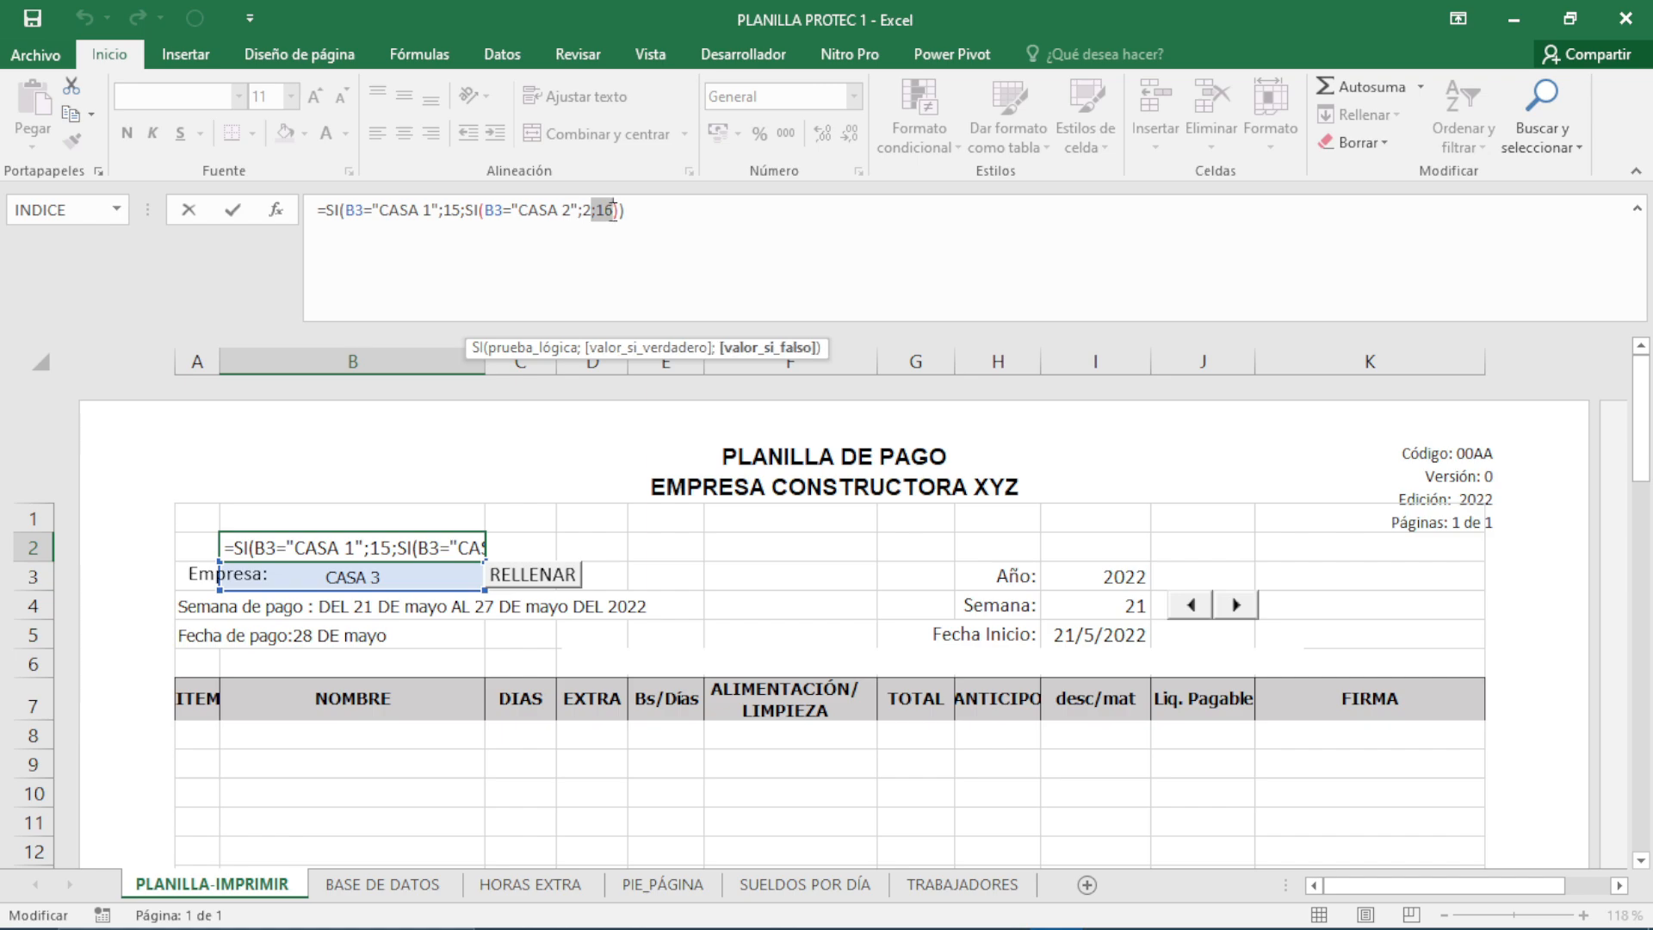
pyautogui.press('Return')
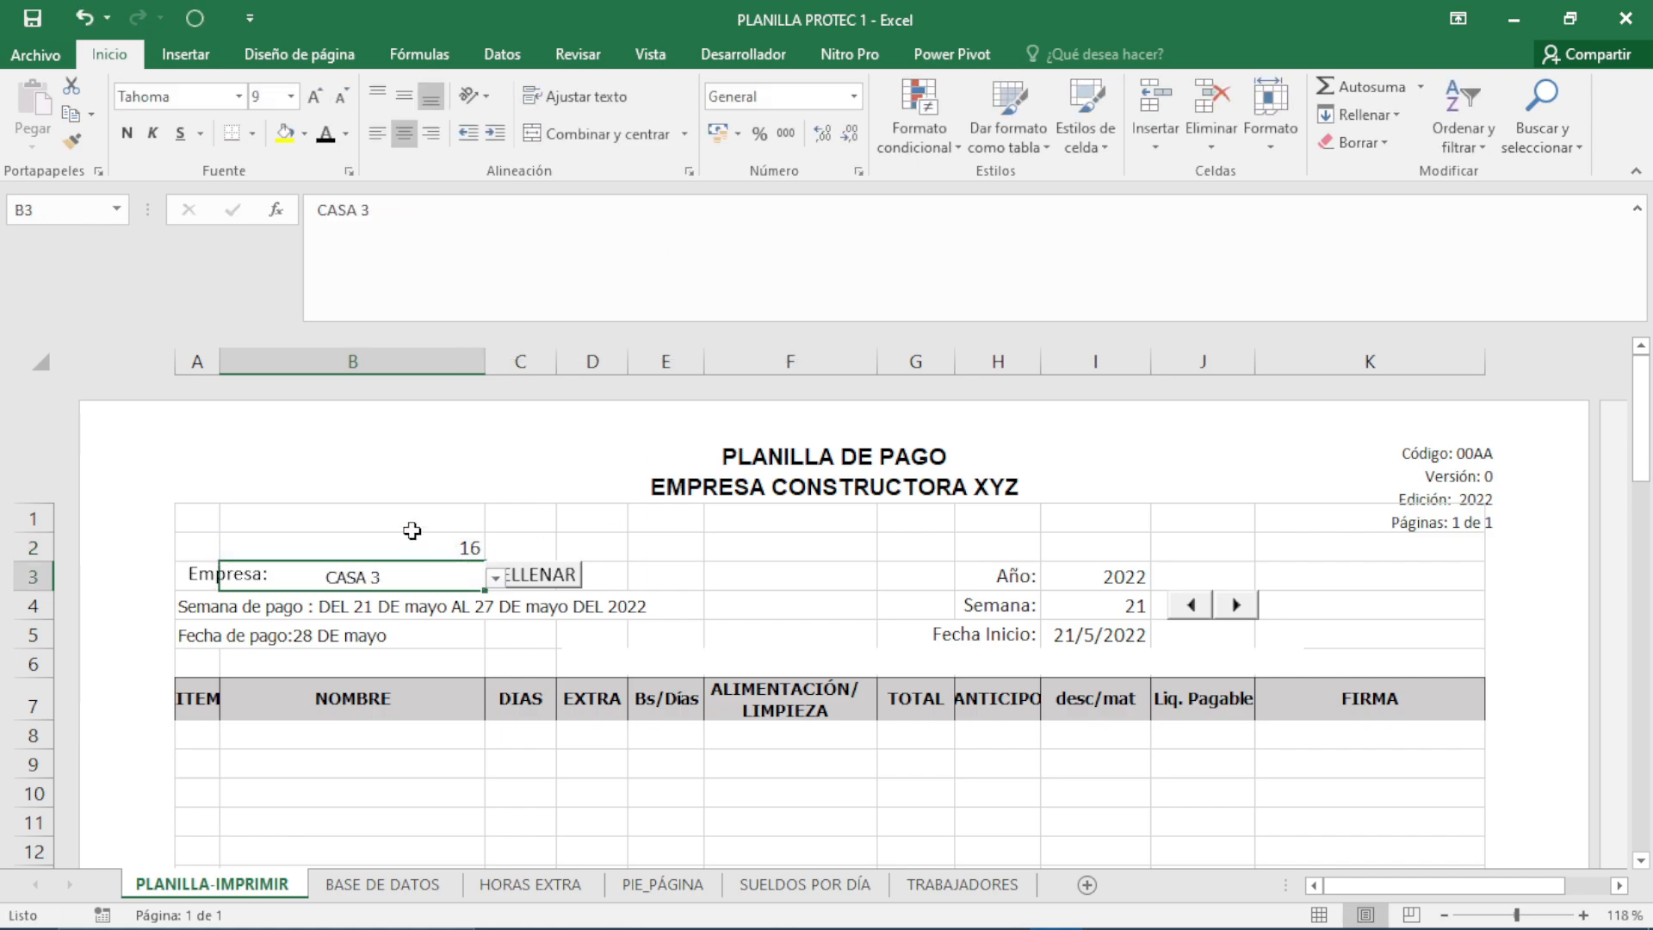
# - Review the company code formula in B2 again and inspect how the Fecha Inicio formula in I5 uses it
pyautogui.click(456, 549)
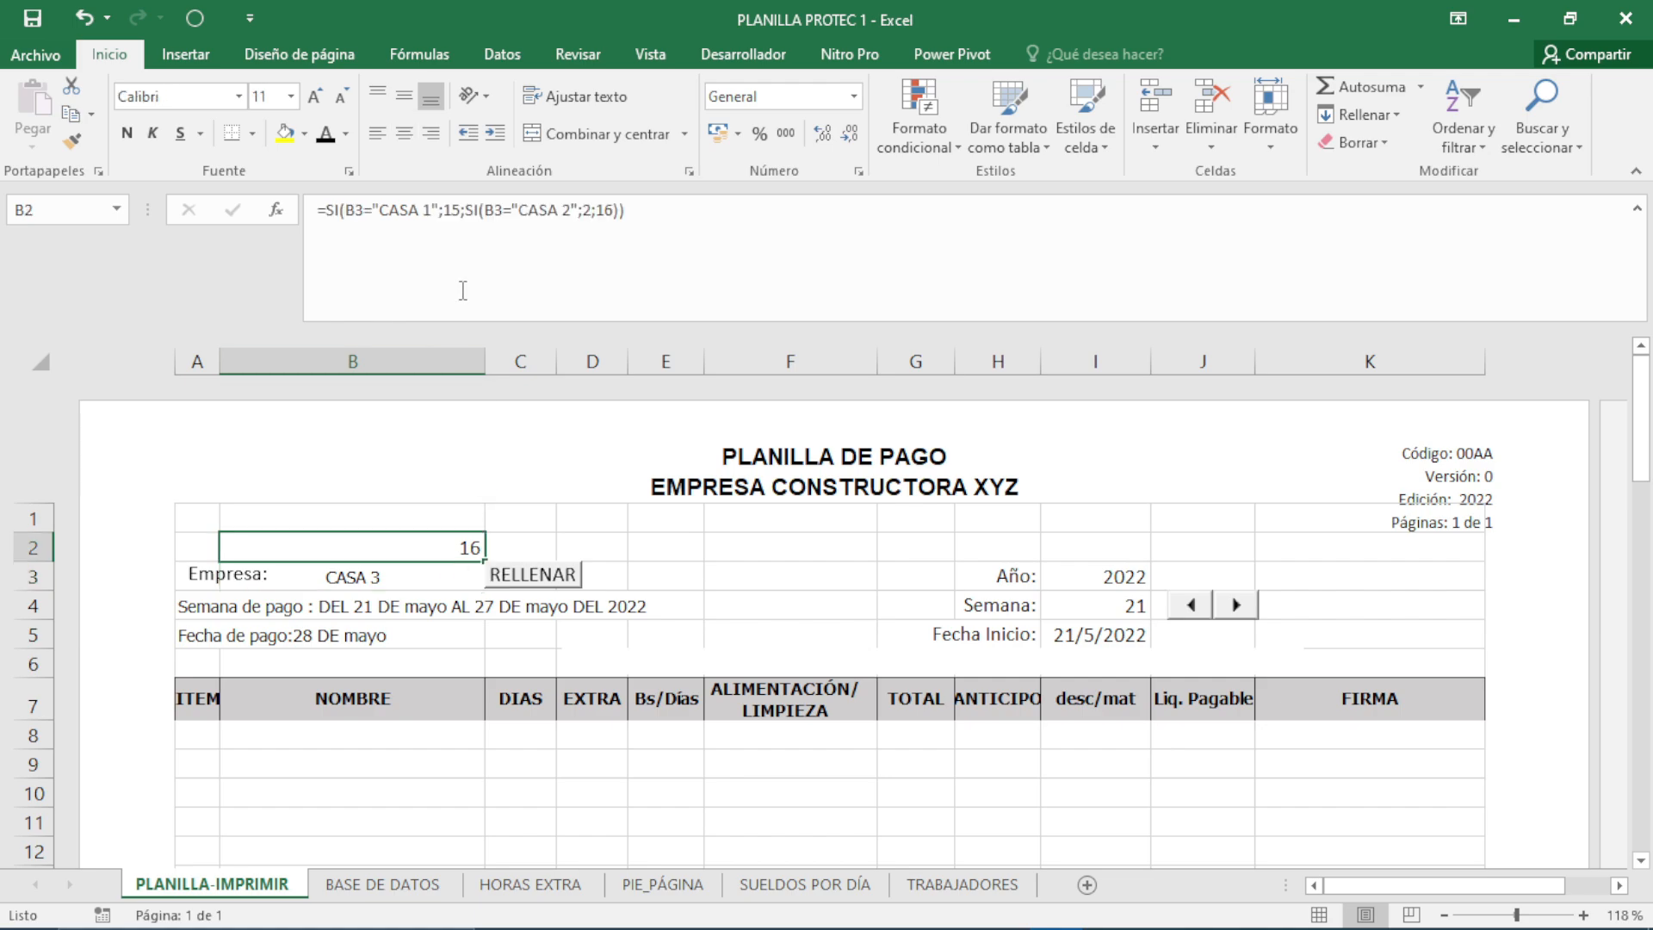
pyautogui.click(461, 215)
pyautogui.click(571, 209)
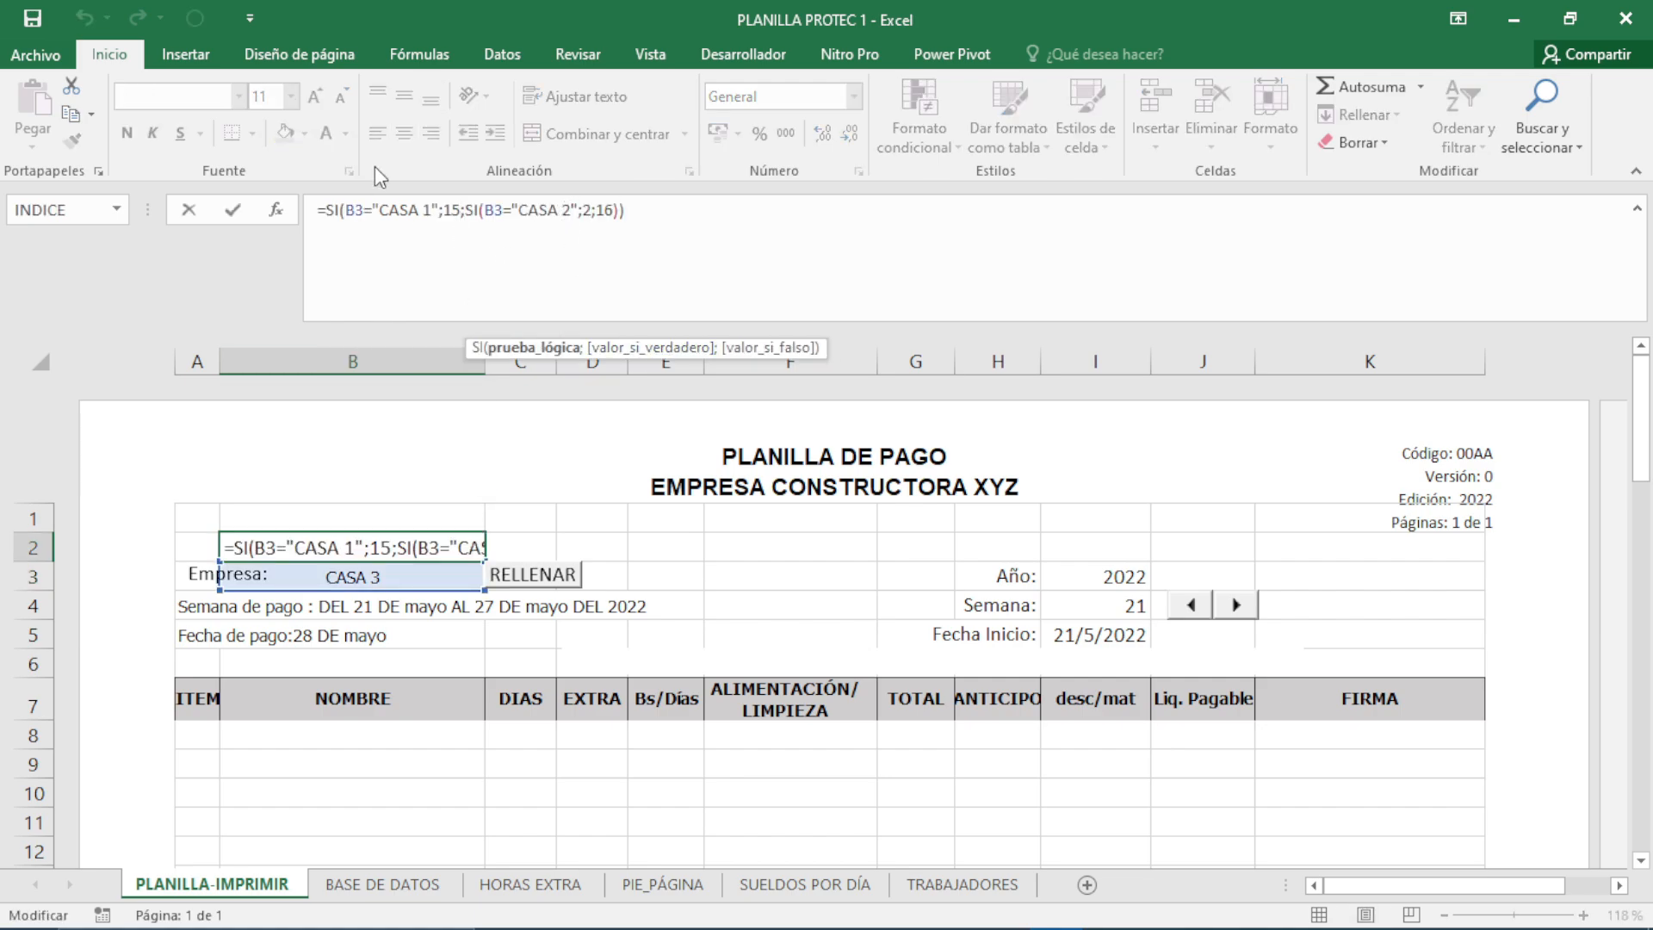
pyautogui.press('Return')
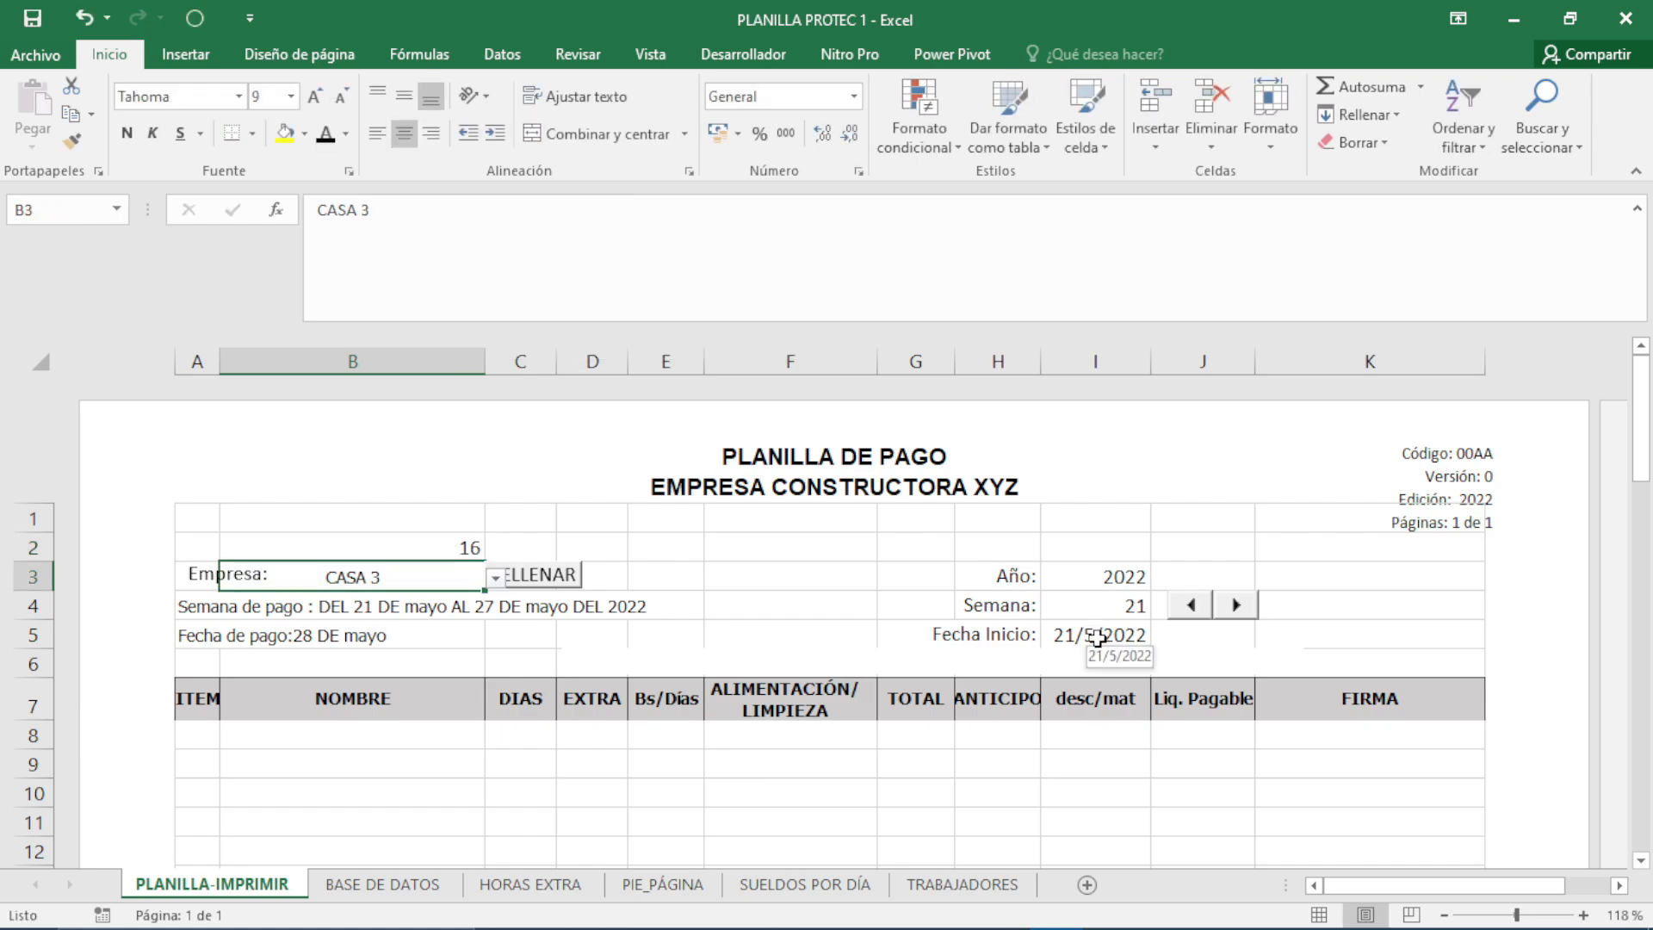
pyautogui.click(1095, 634)
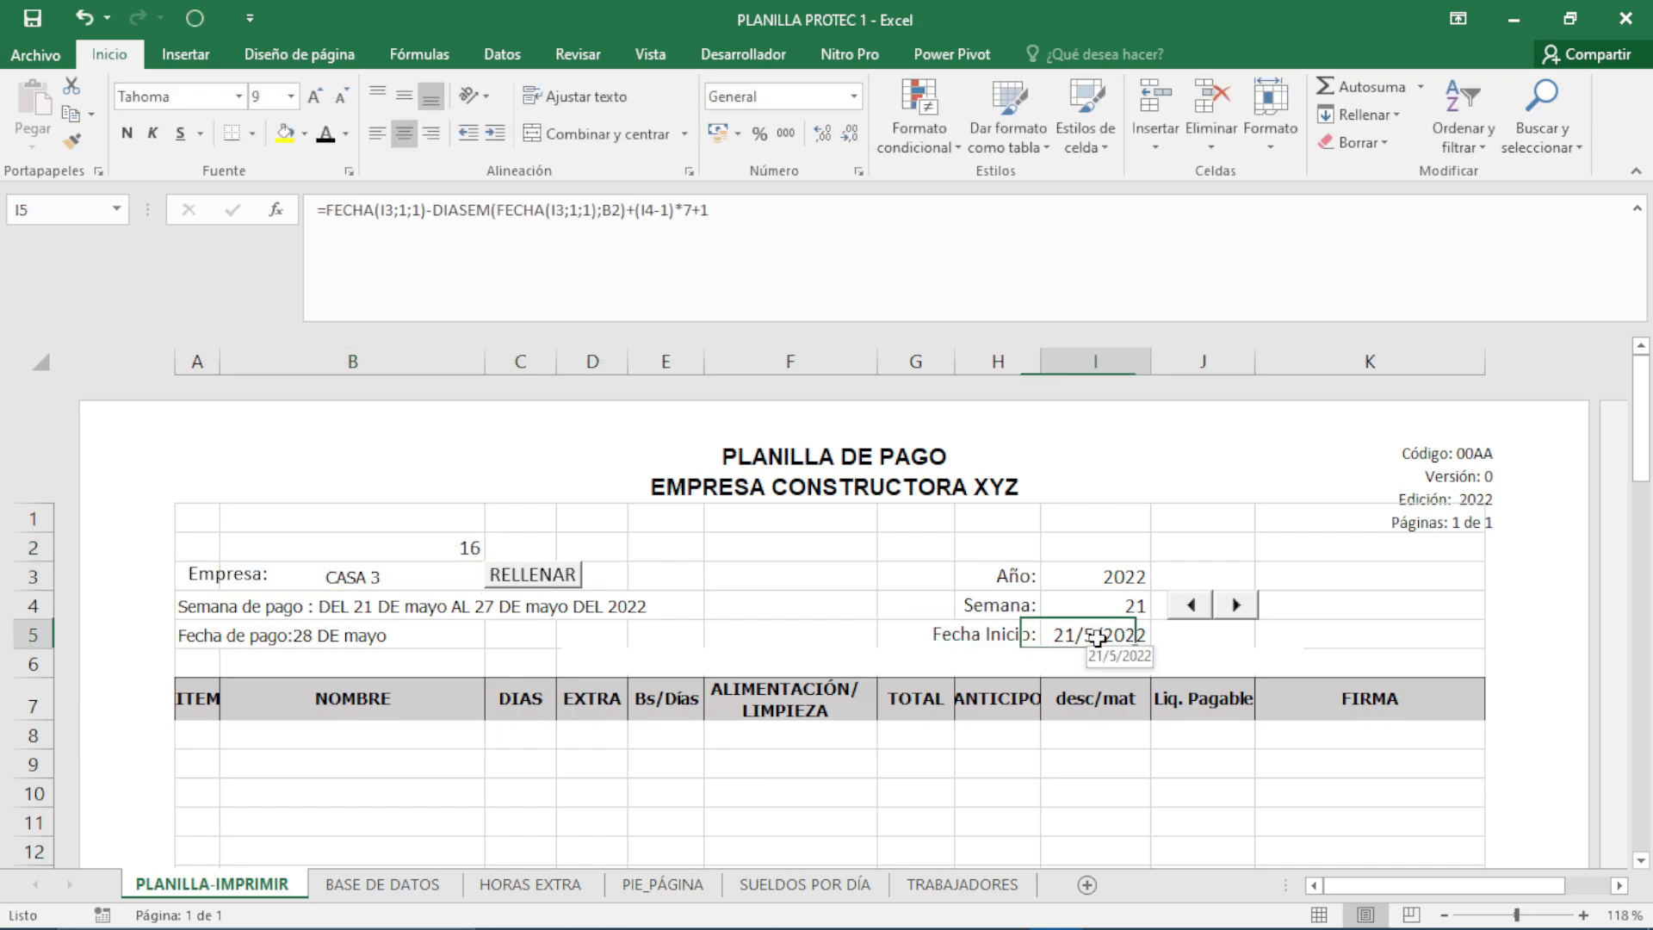
pyautogui.click(683, 213)
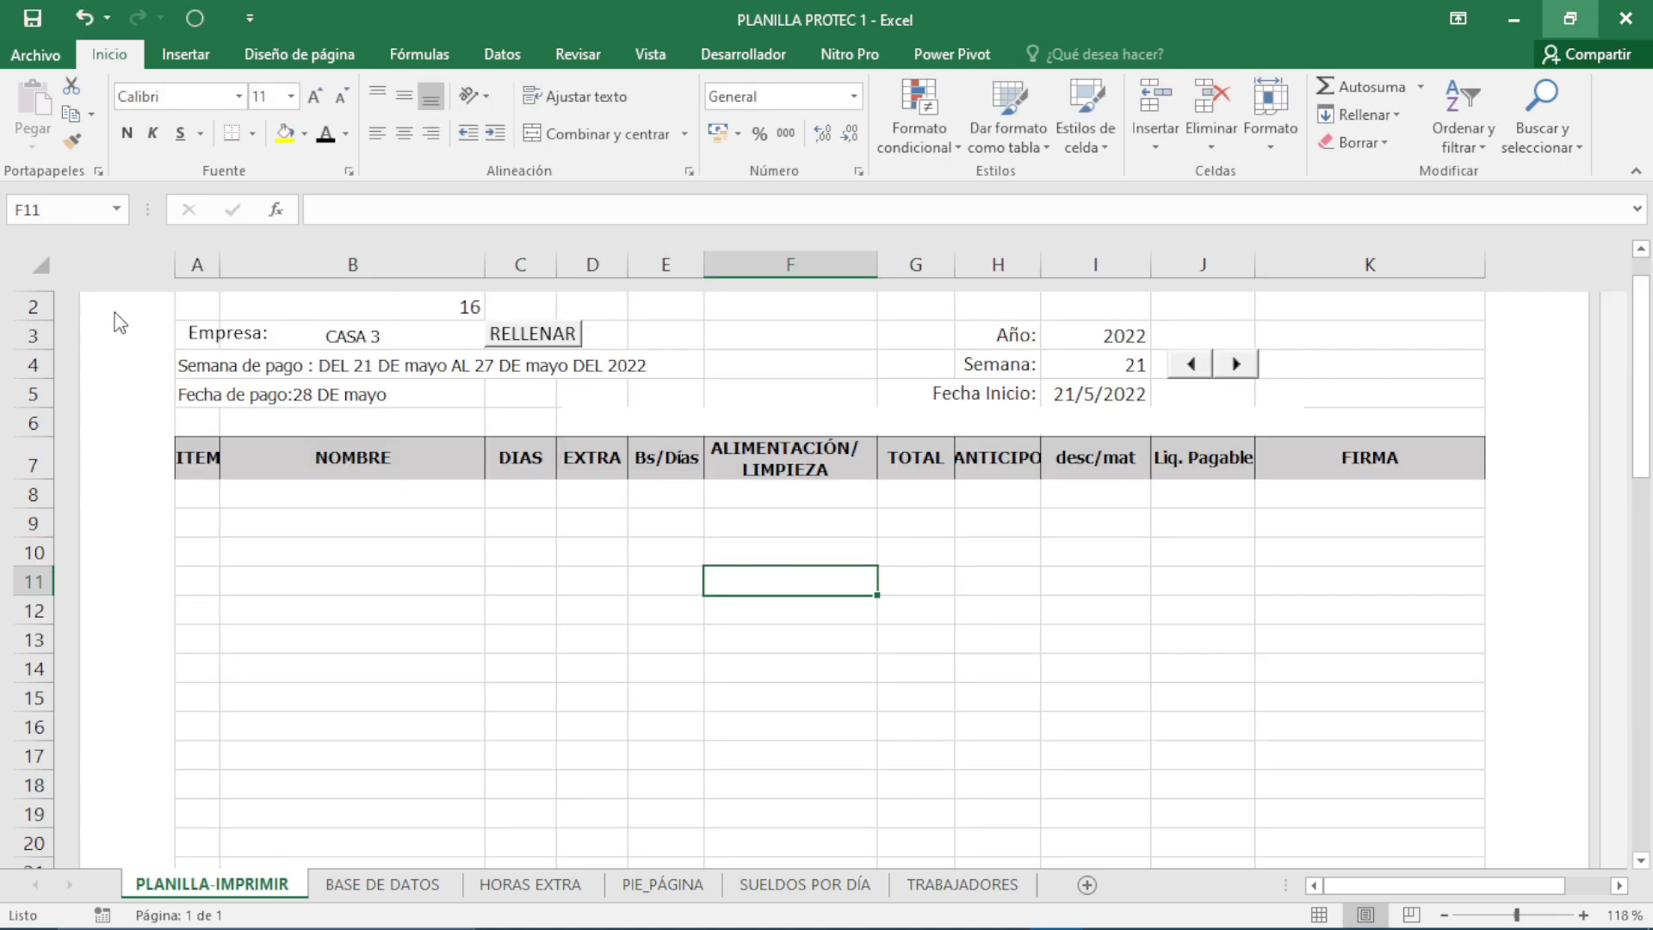
# - Check the Semana de pago cell A4 and its neighbouring cells in row 4
pyautogui.click(222, 370)
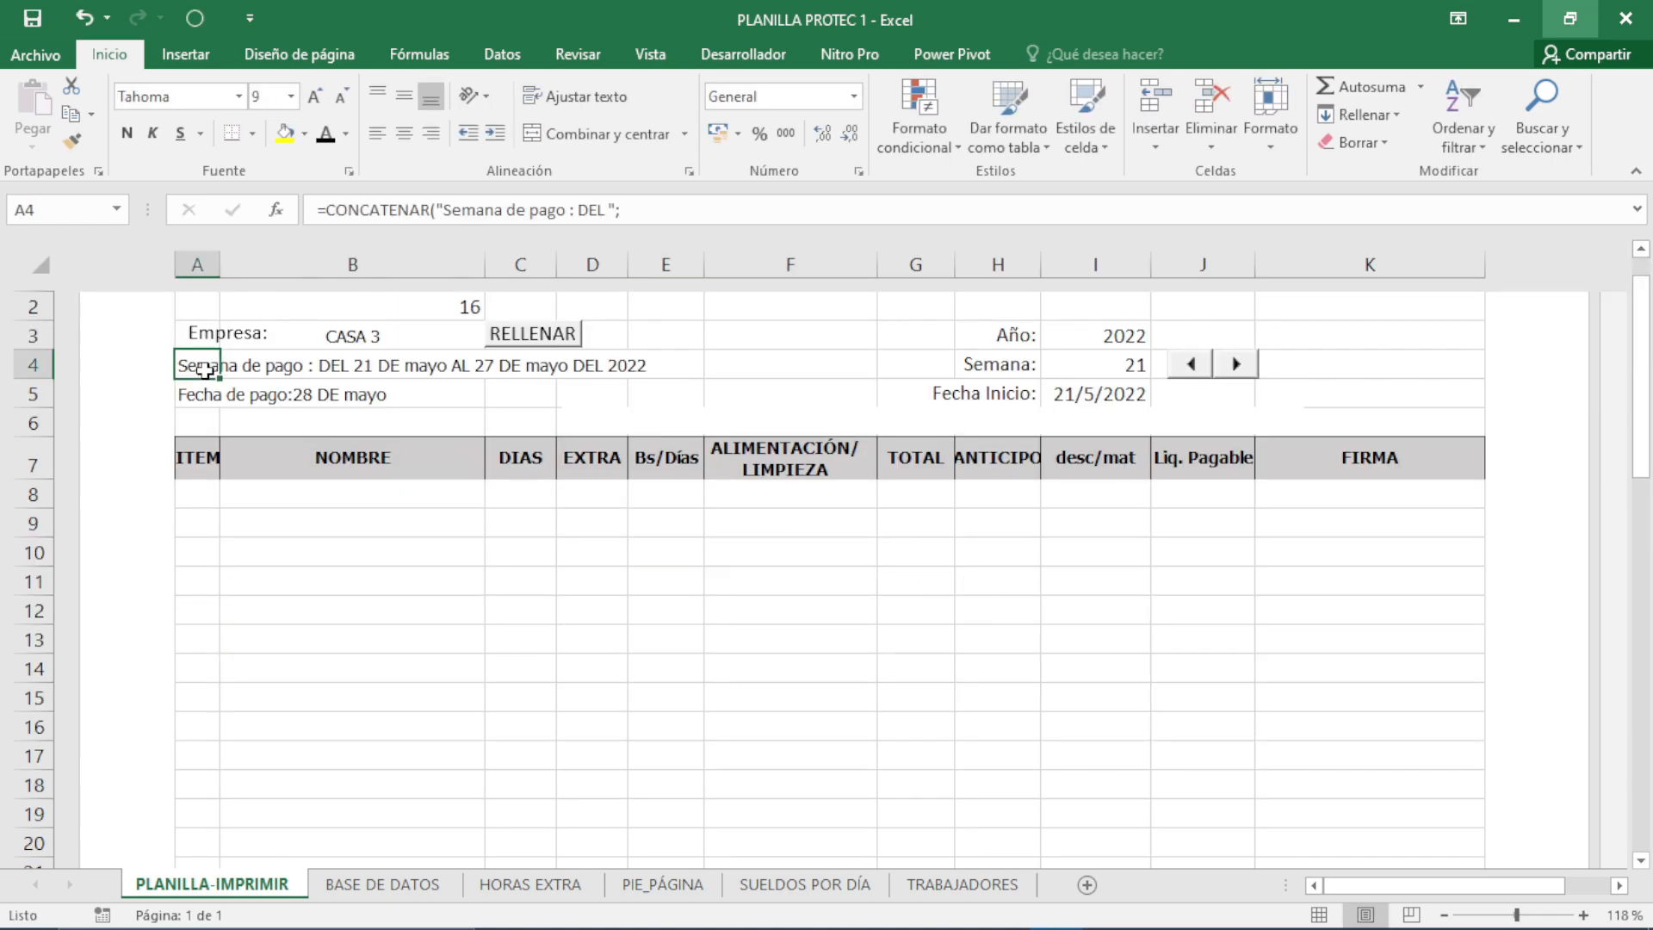
pyautogui.click(319, 370)
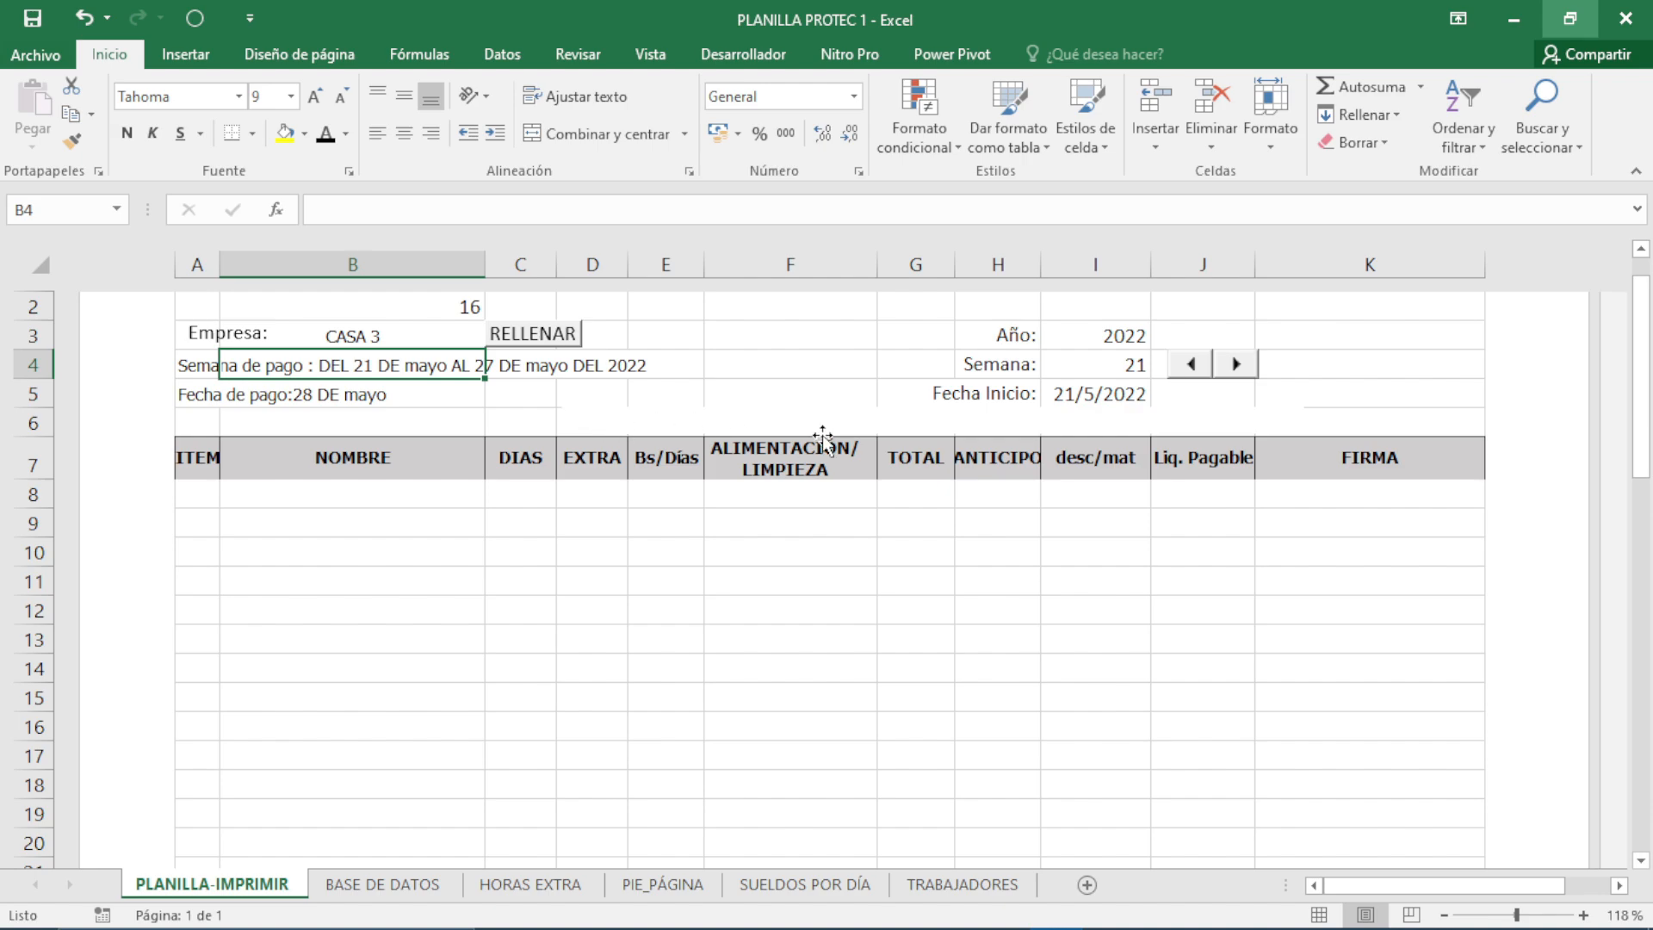
pyautogui.click(914, 365)
# - Move Semana back to 19 for CASA 3 and check the Semana de pago text
pyautogui.scroll(2, 408, 488)
pyautogui.click(408, 489)
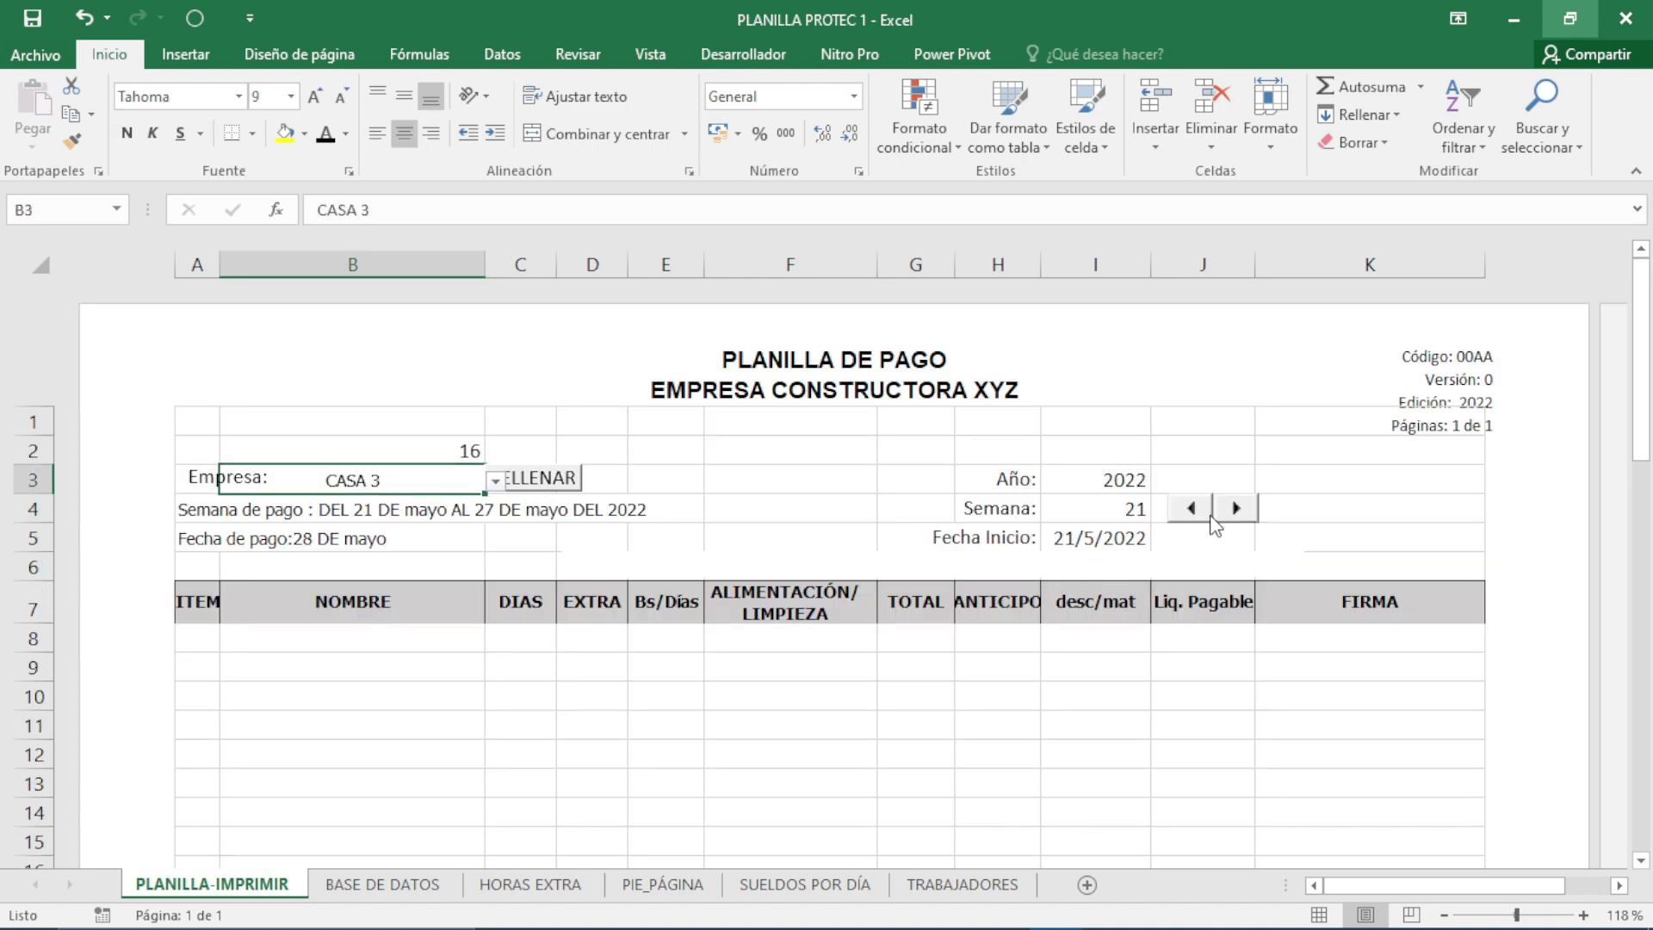
pyautogui.click(1203, 515)
pyautogui.click(1203, 514)
pyautogui.click(571, 731)
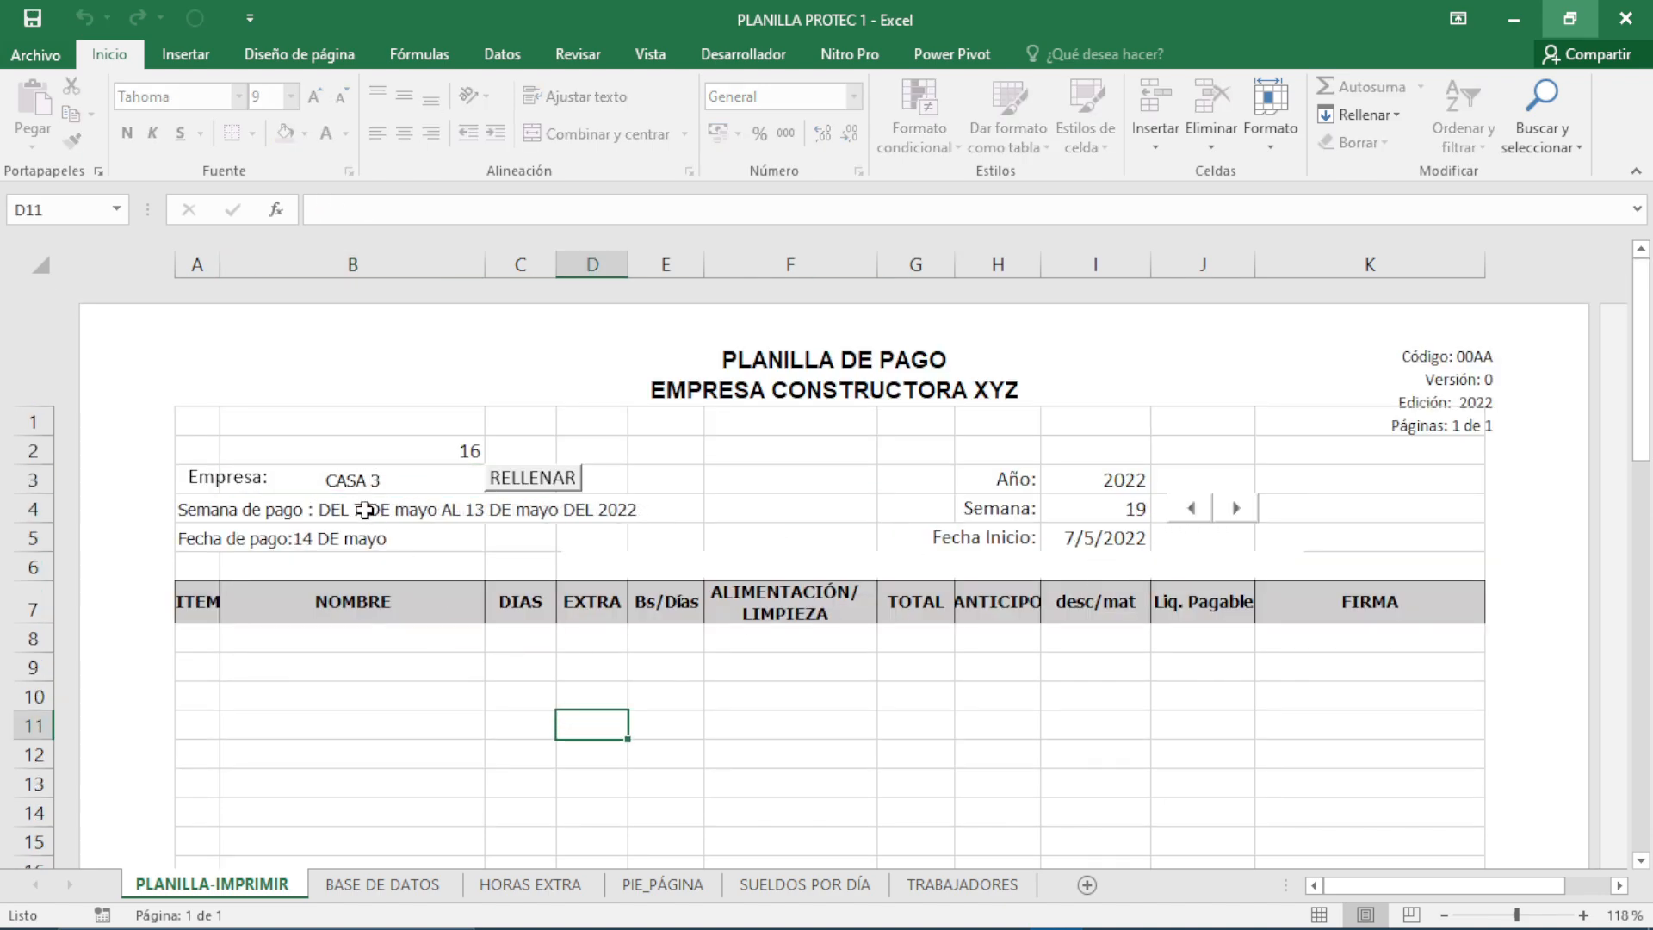
pyautogui.click(250, 513)
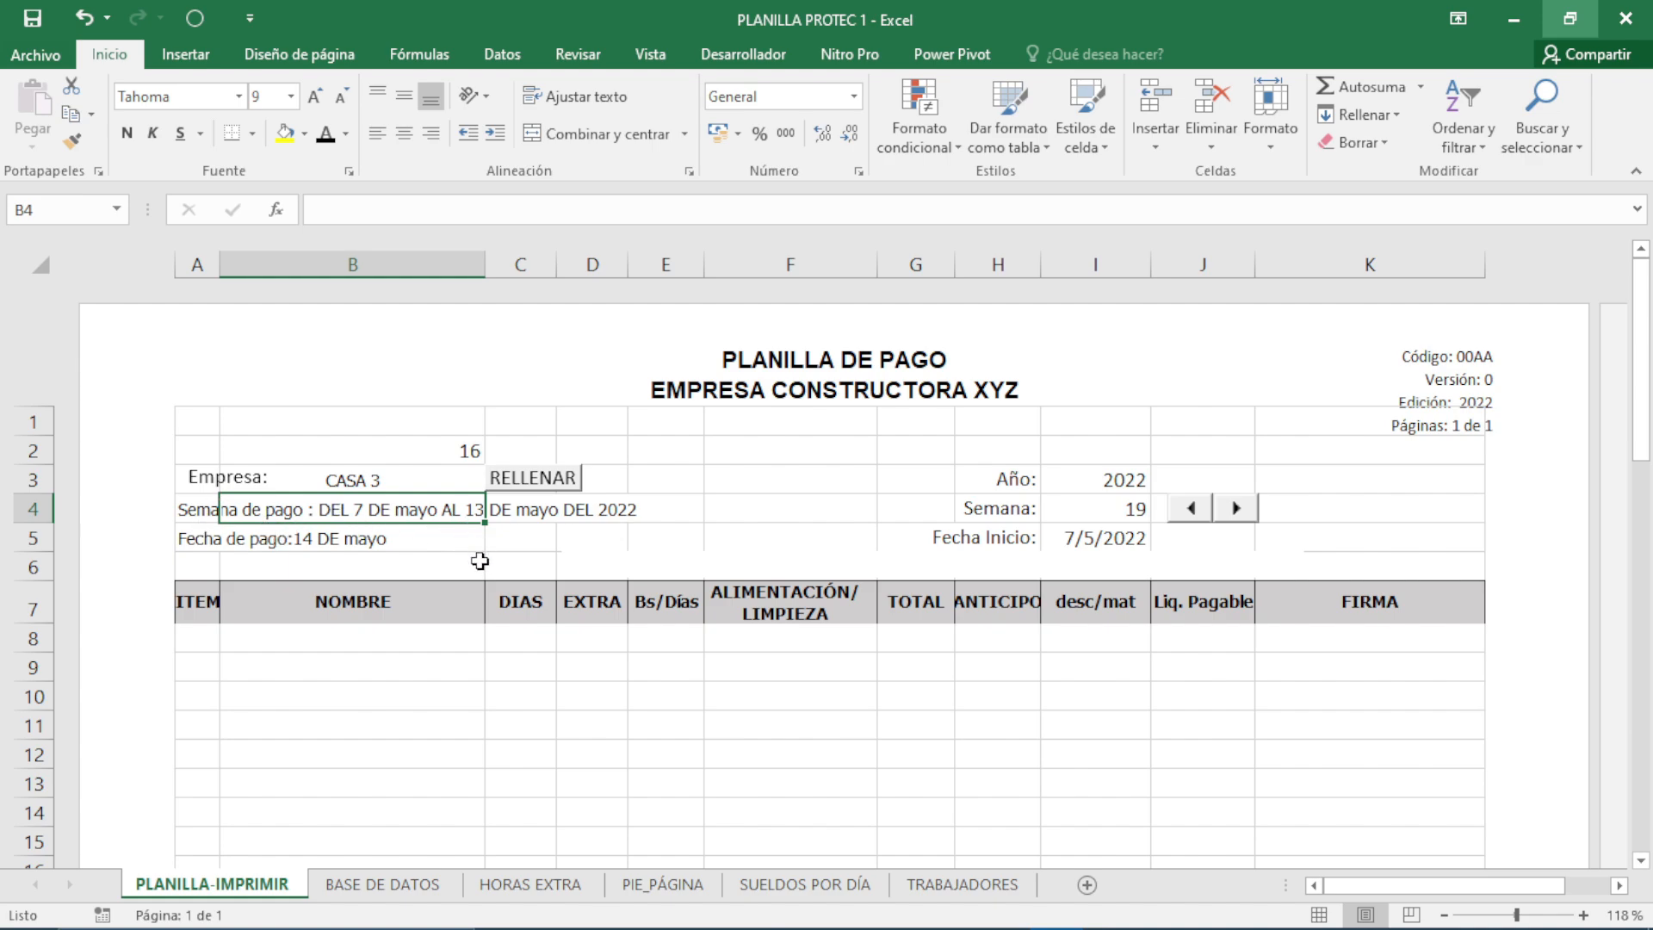
# - Look up 7, 13 and 14 May 2022 in the system calendar to verify the payment week and payment date
pyautogui.click(1611, 906)
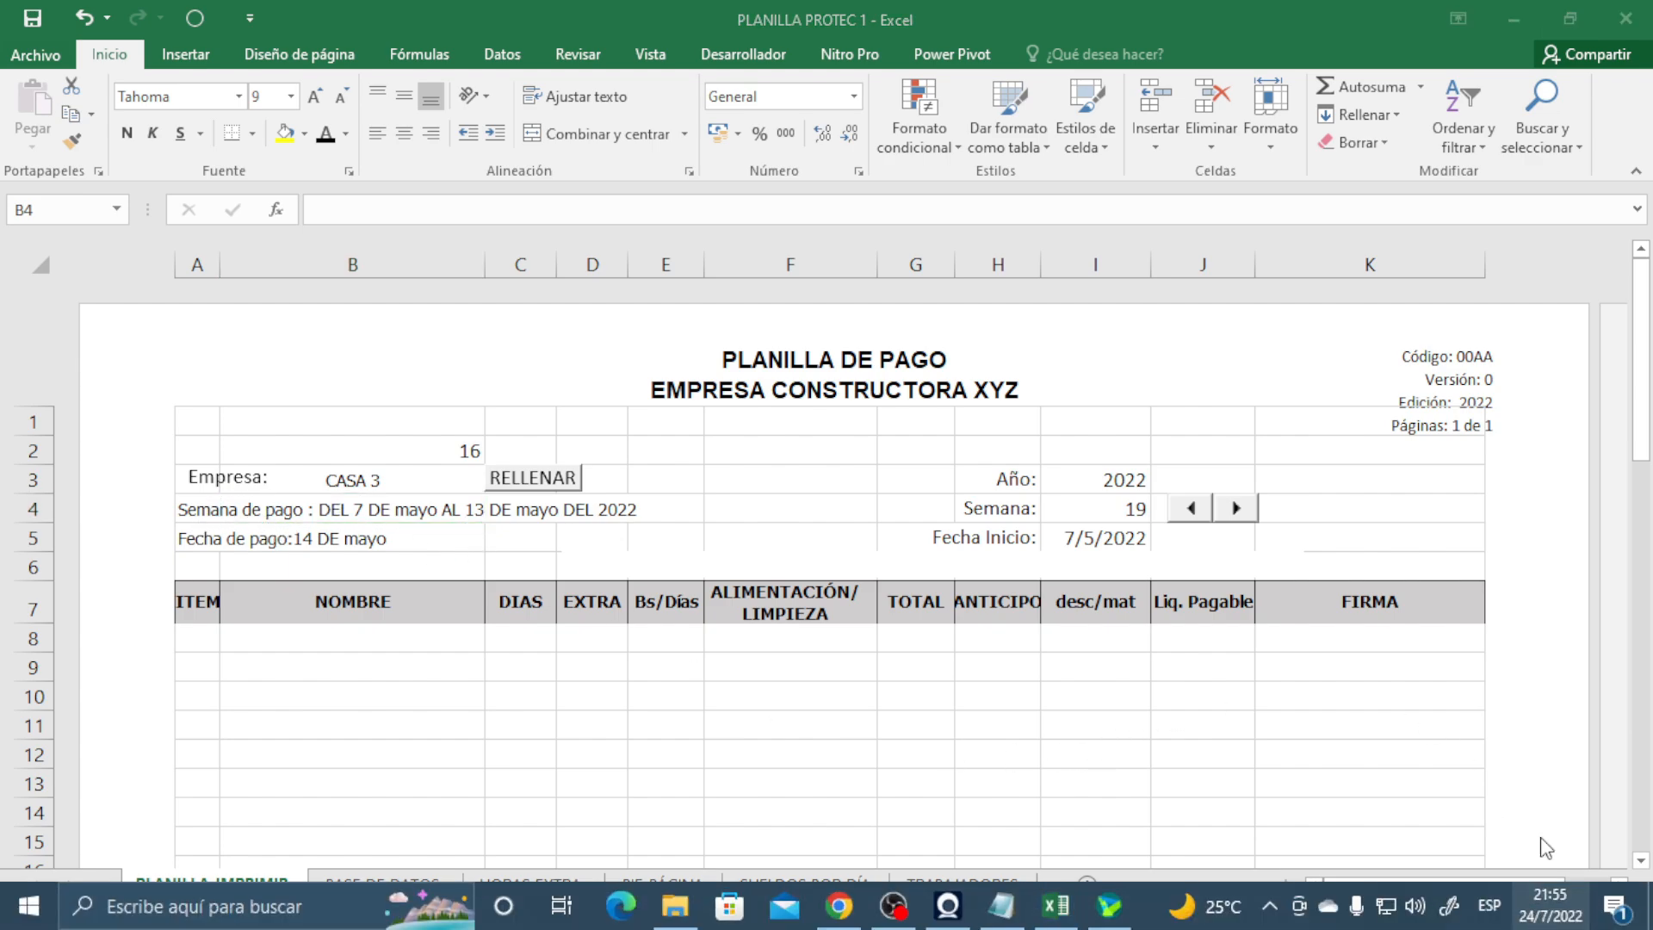
pyautogui.click(1551, 206)
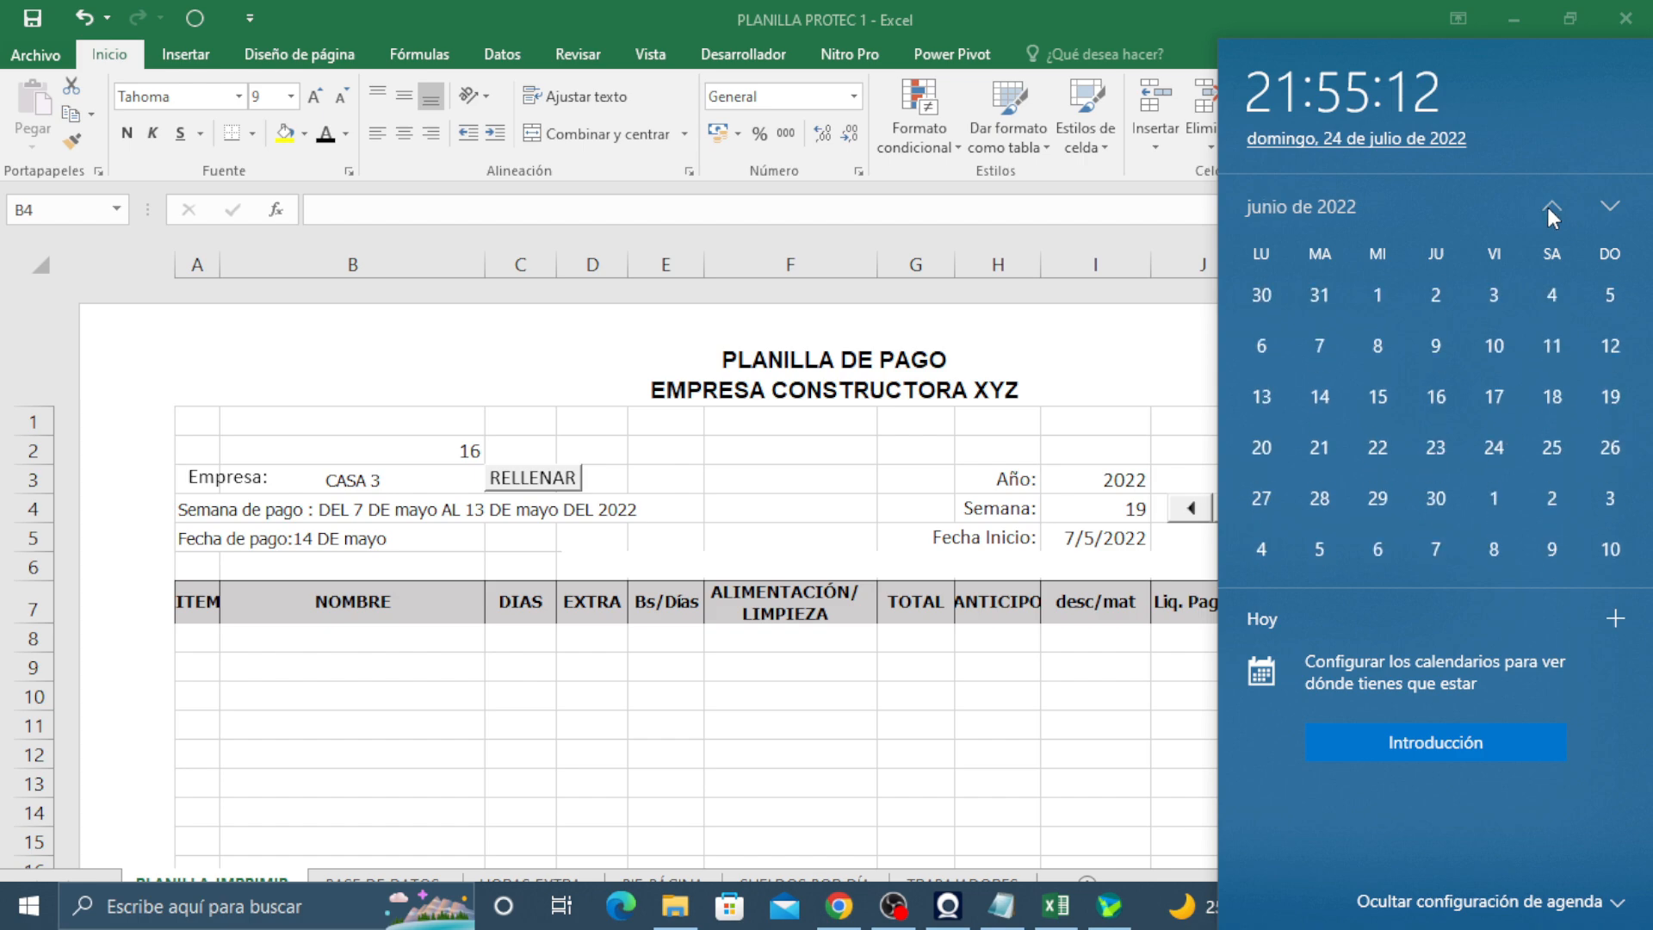
pyautogui.click(1551, 205)
pyautogui.click(1551, 206)
pyautogui.click(1608, 209)
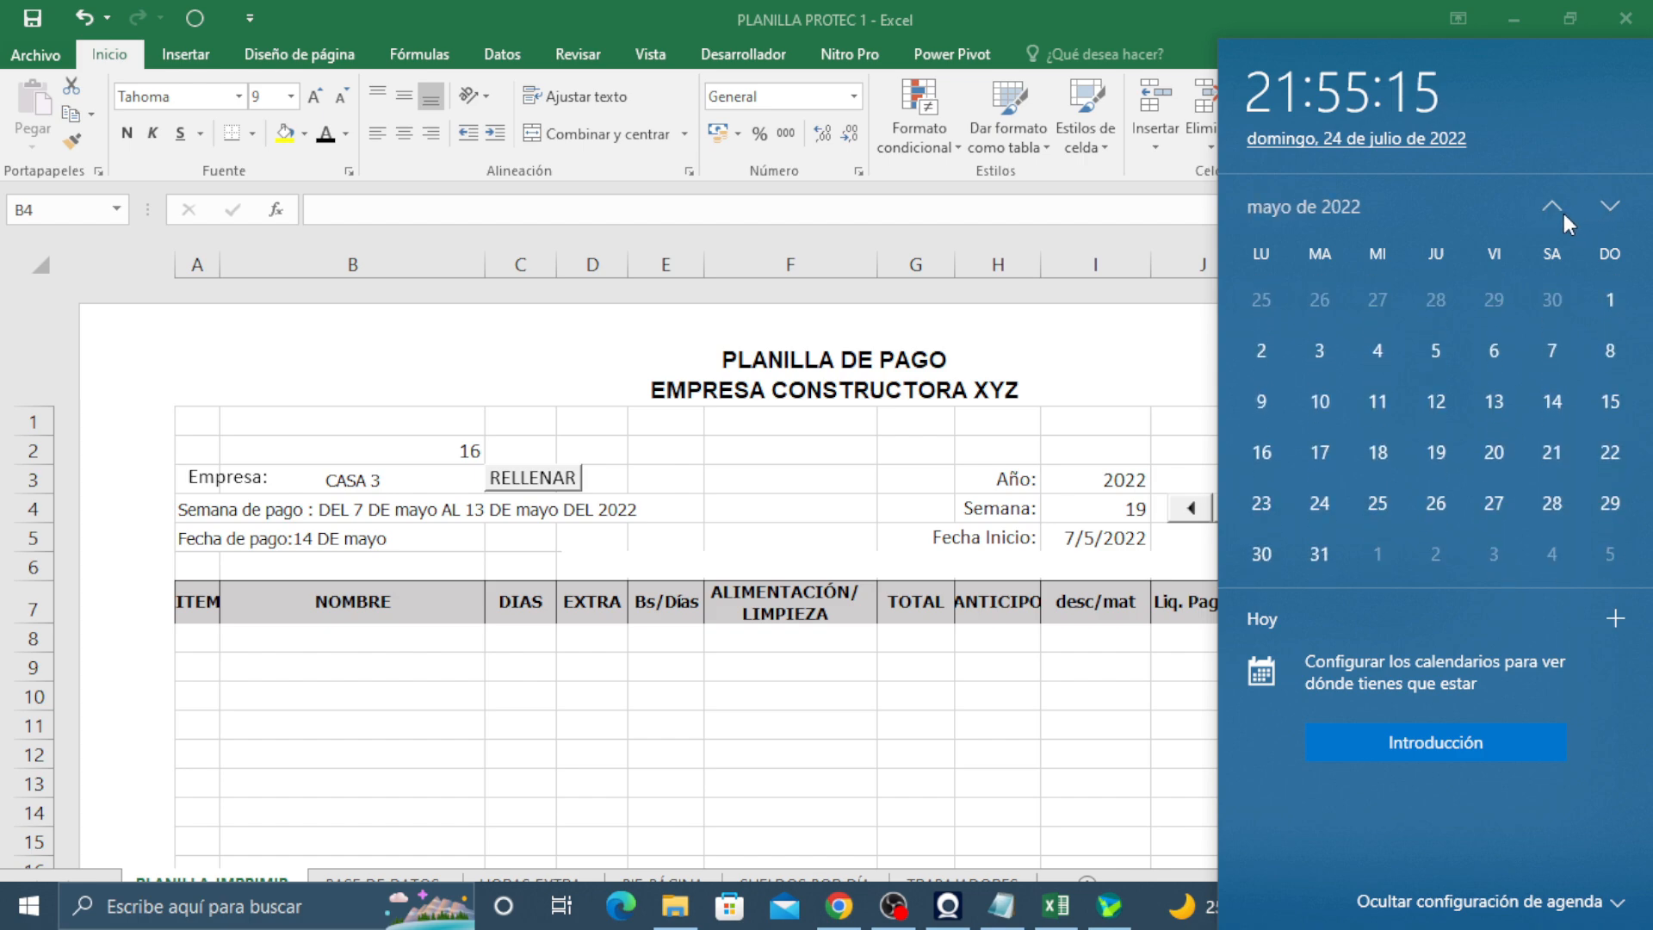
pyautogui.click(1542, 359)
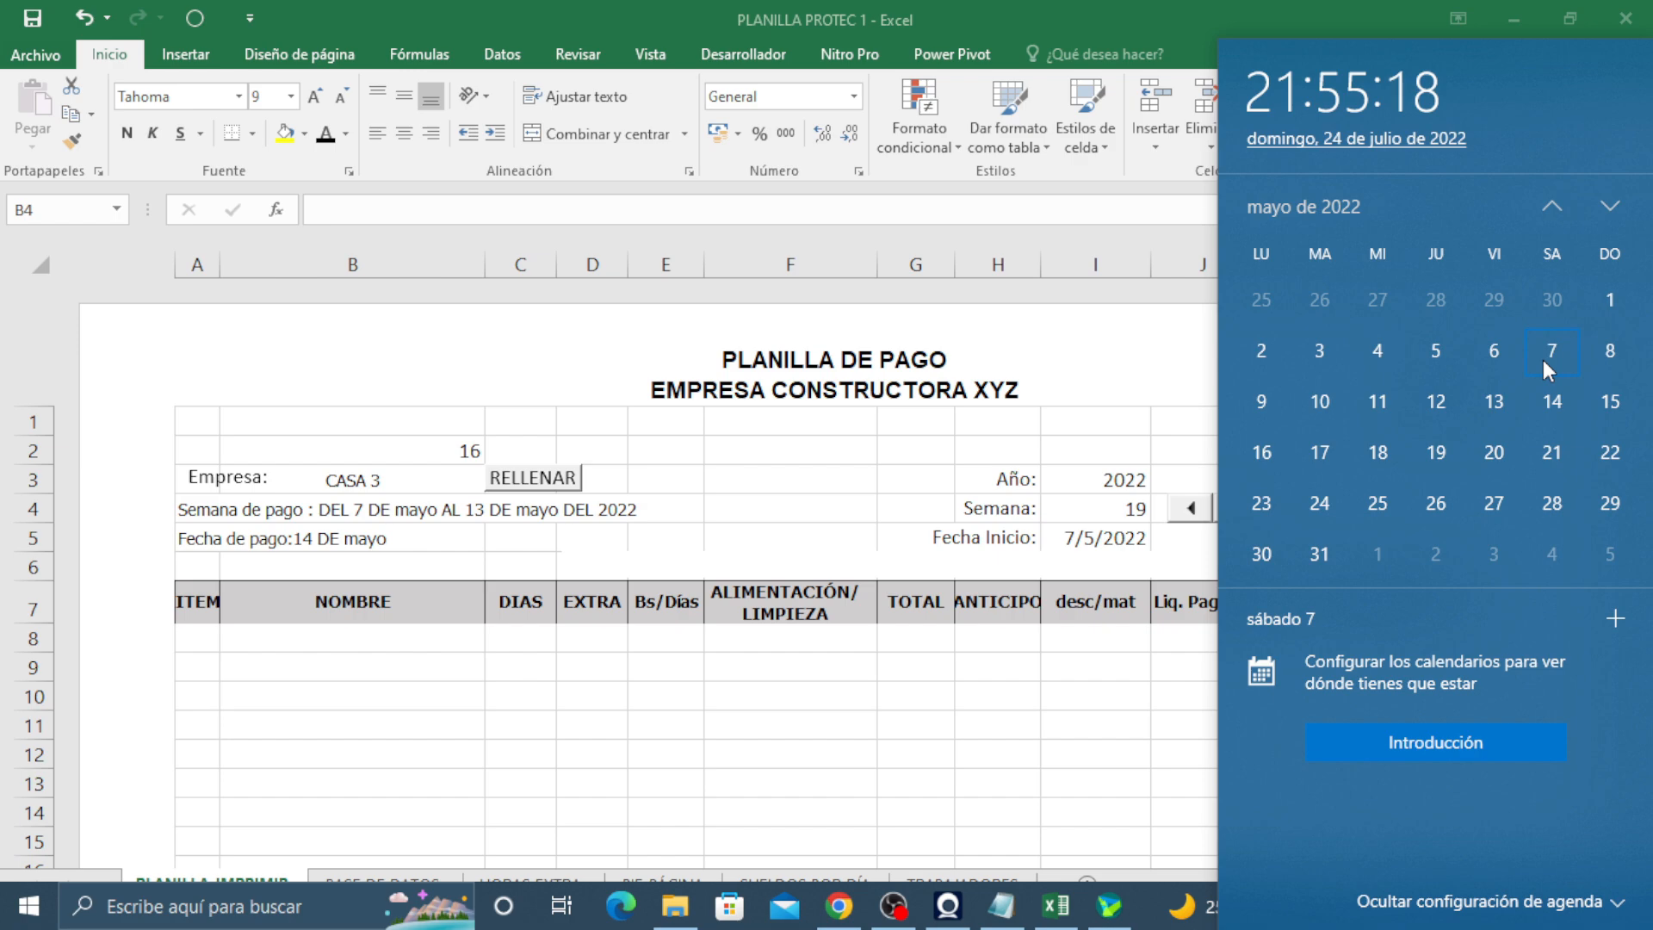
pyautogui.click(1491, 399)
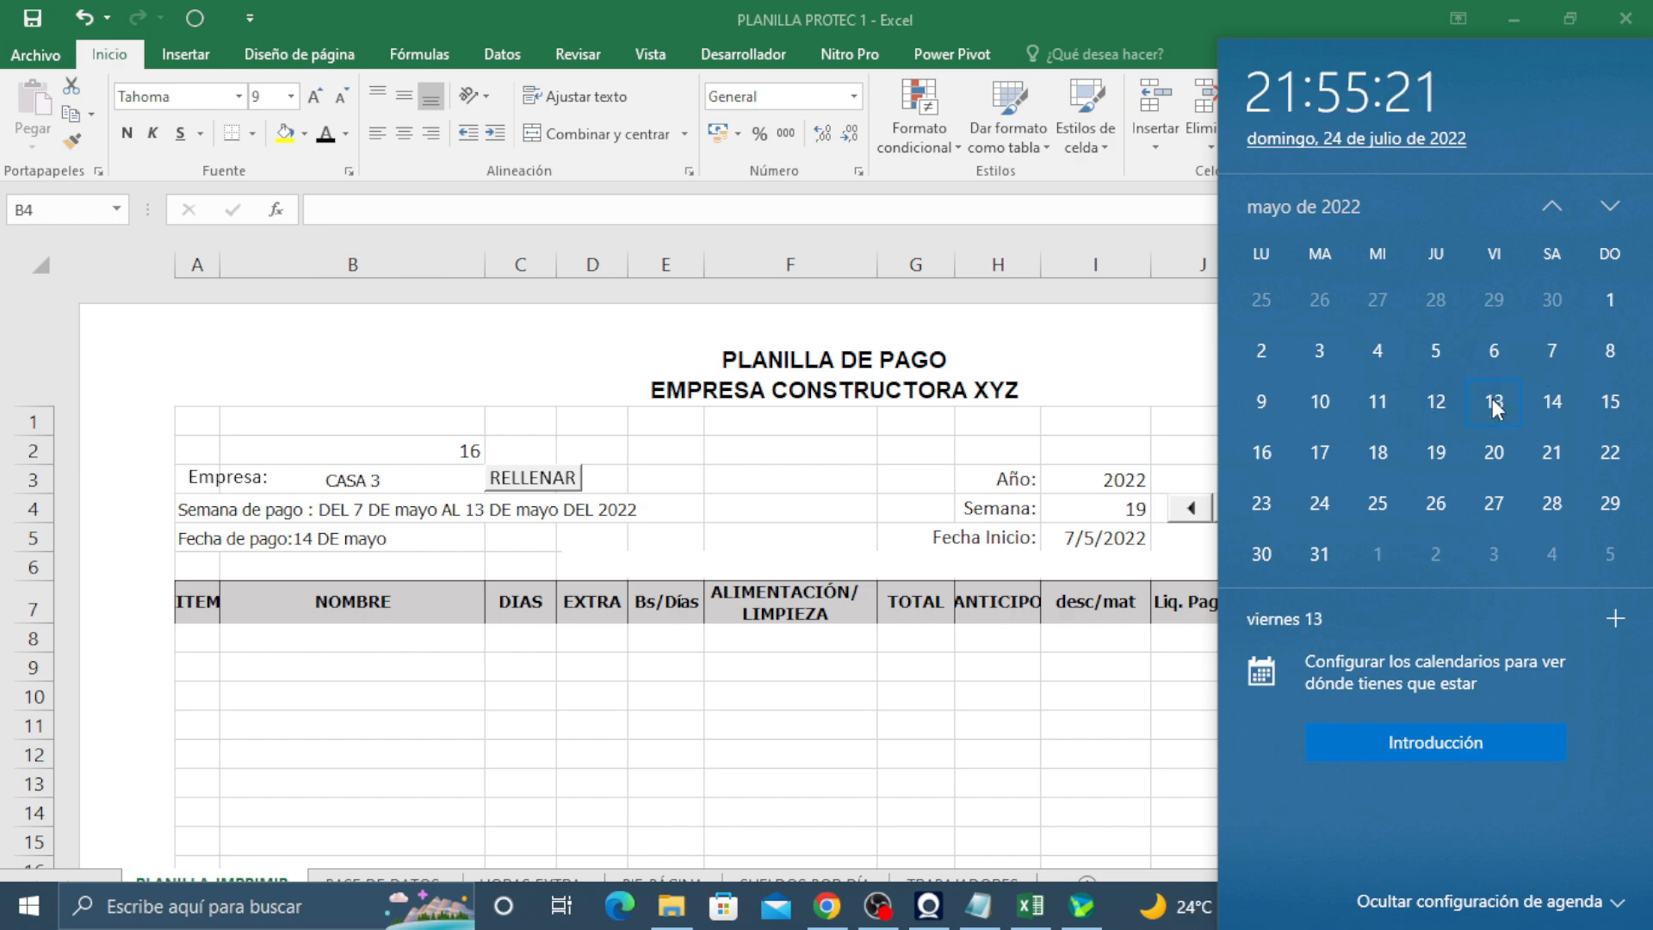
pyautogui.click(1553, 404)
pyautogui.click(817, 537)
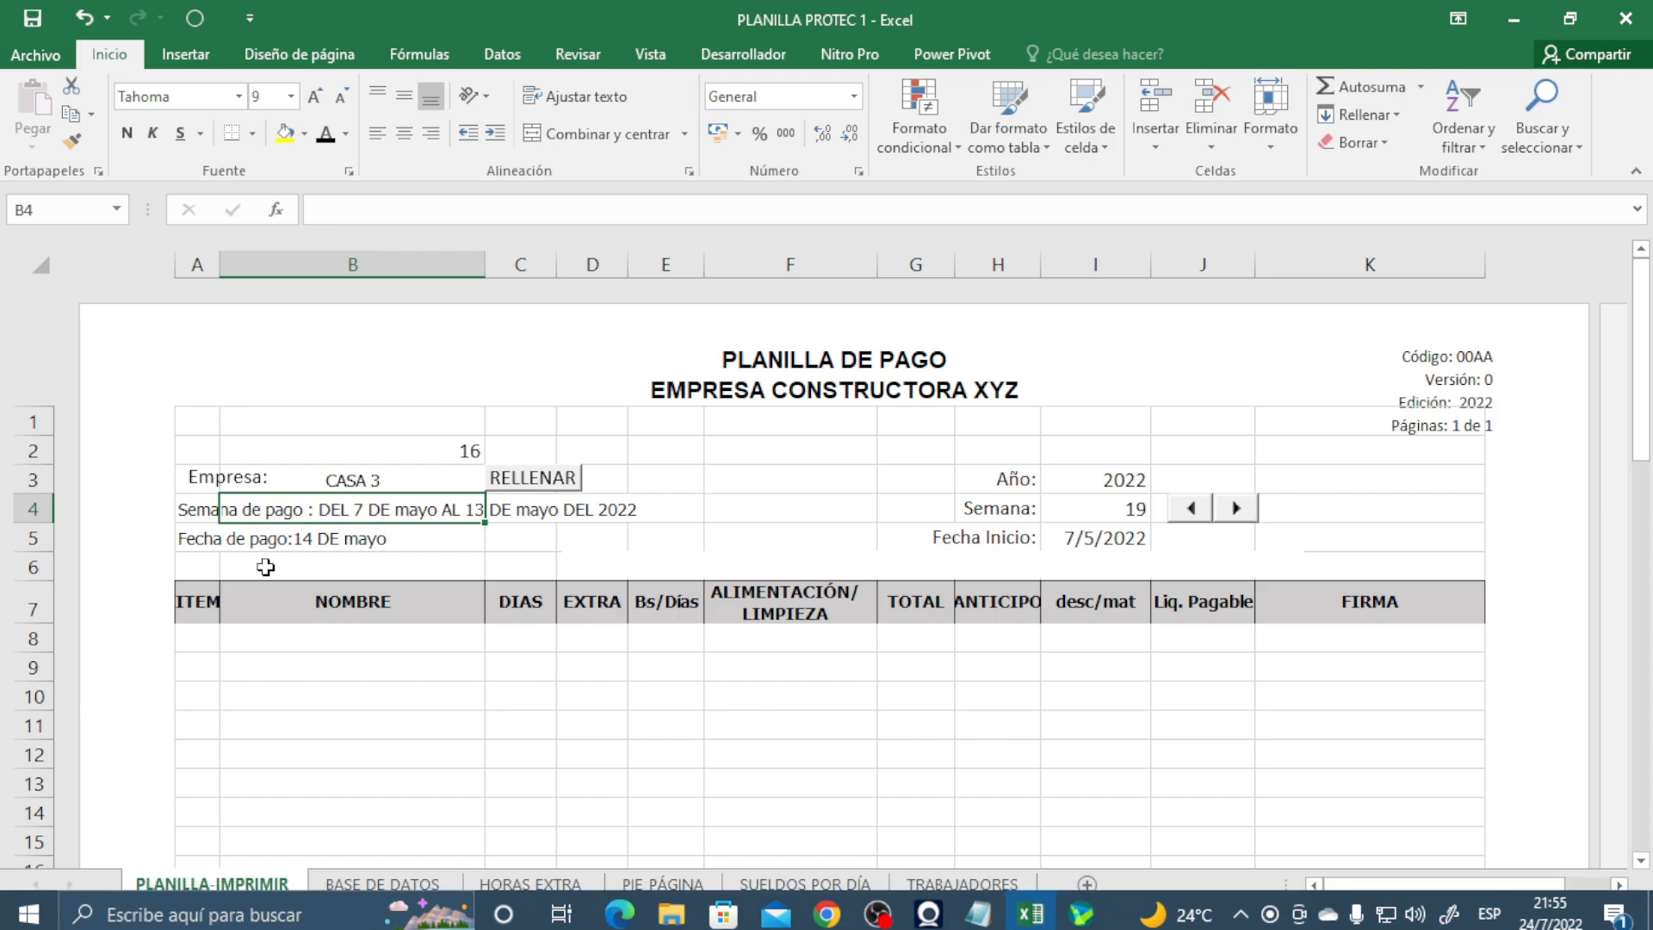
# - Show the complete Semana de pago formula in A4 by enlarging the formula area, and switch Empresa to CASA 1
pyautogui.click(185, 494)
pyautogui.click(203, 511)
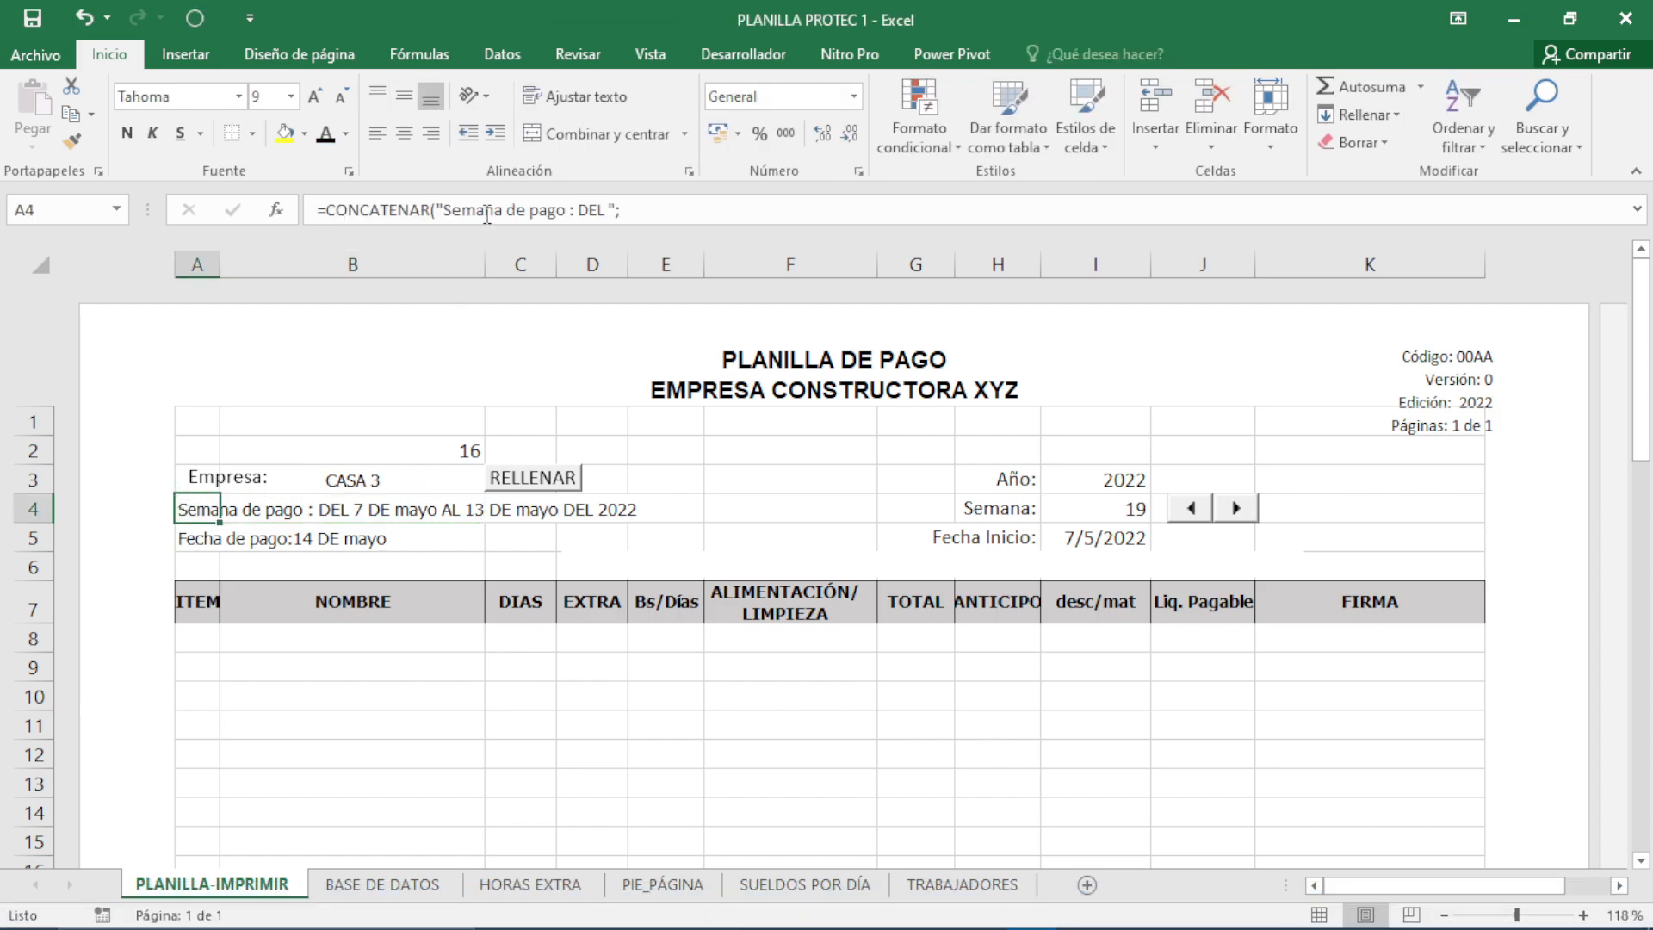
pyautogui.moveTo(482, 227); pyautogui.dragTo(492, 594)
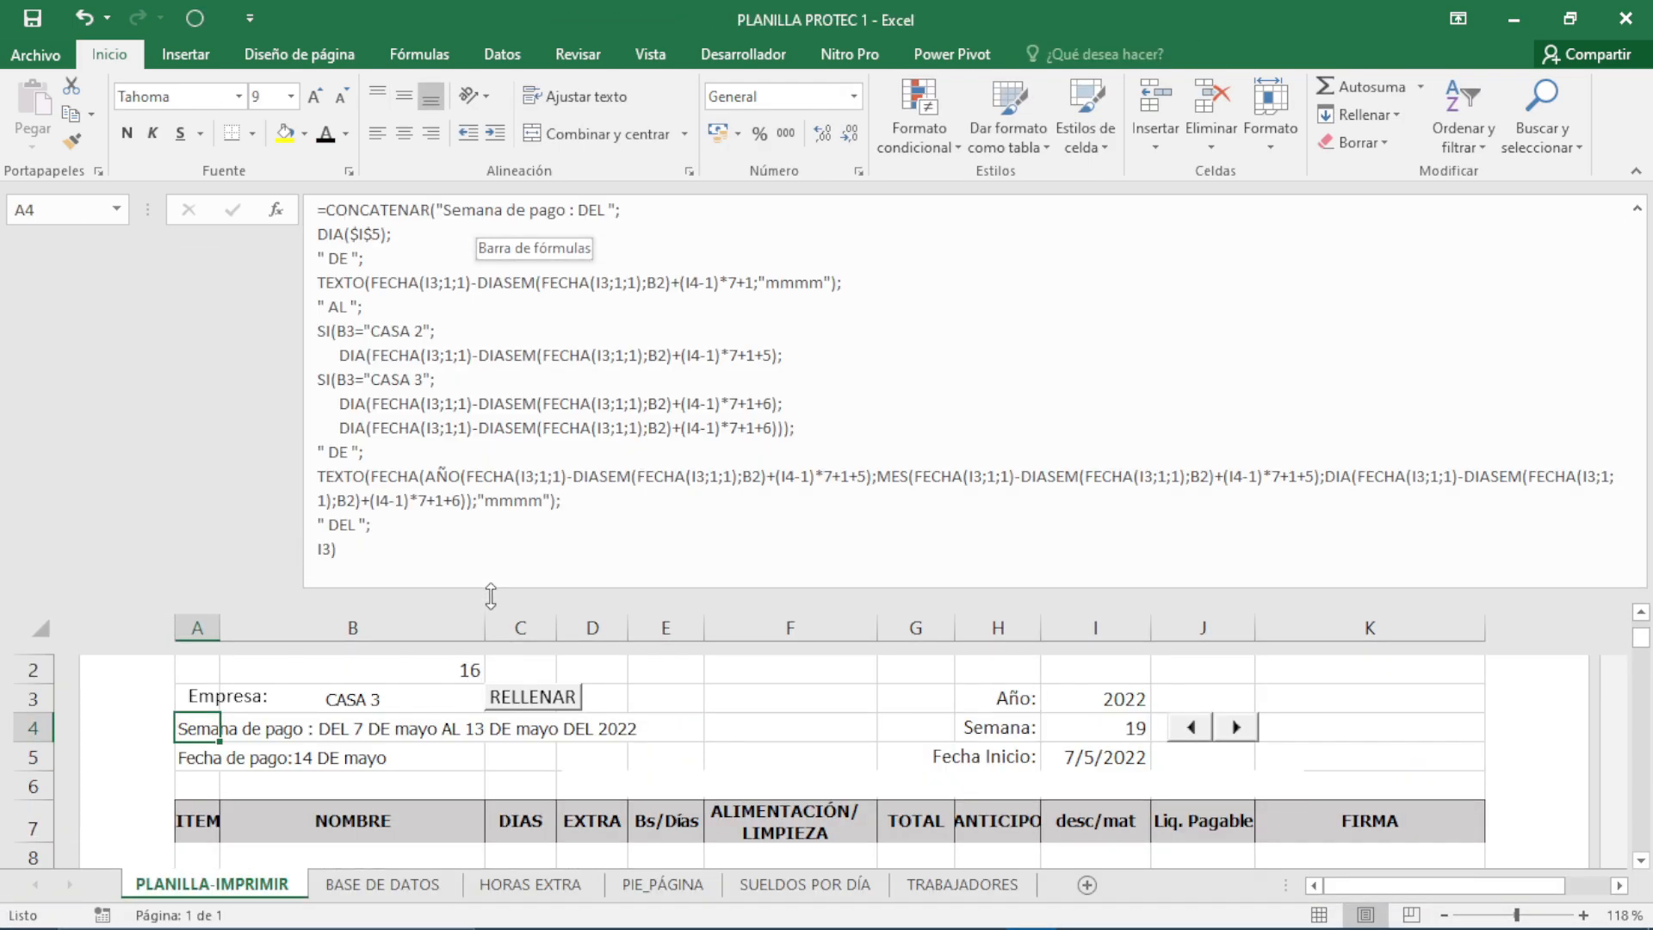
pyautogui.click(501, 530)
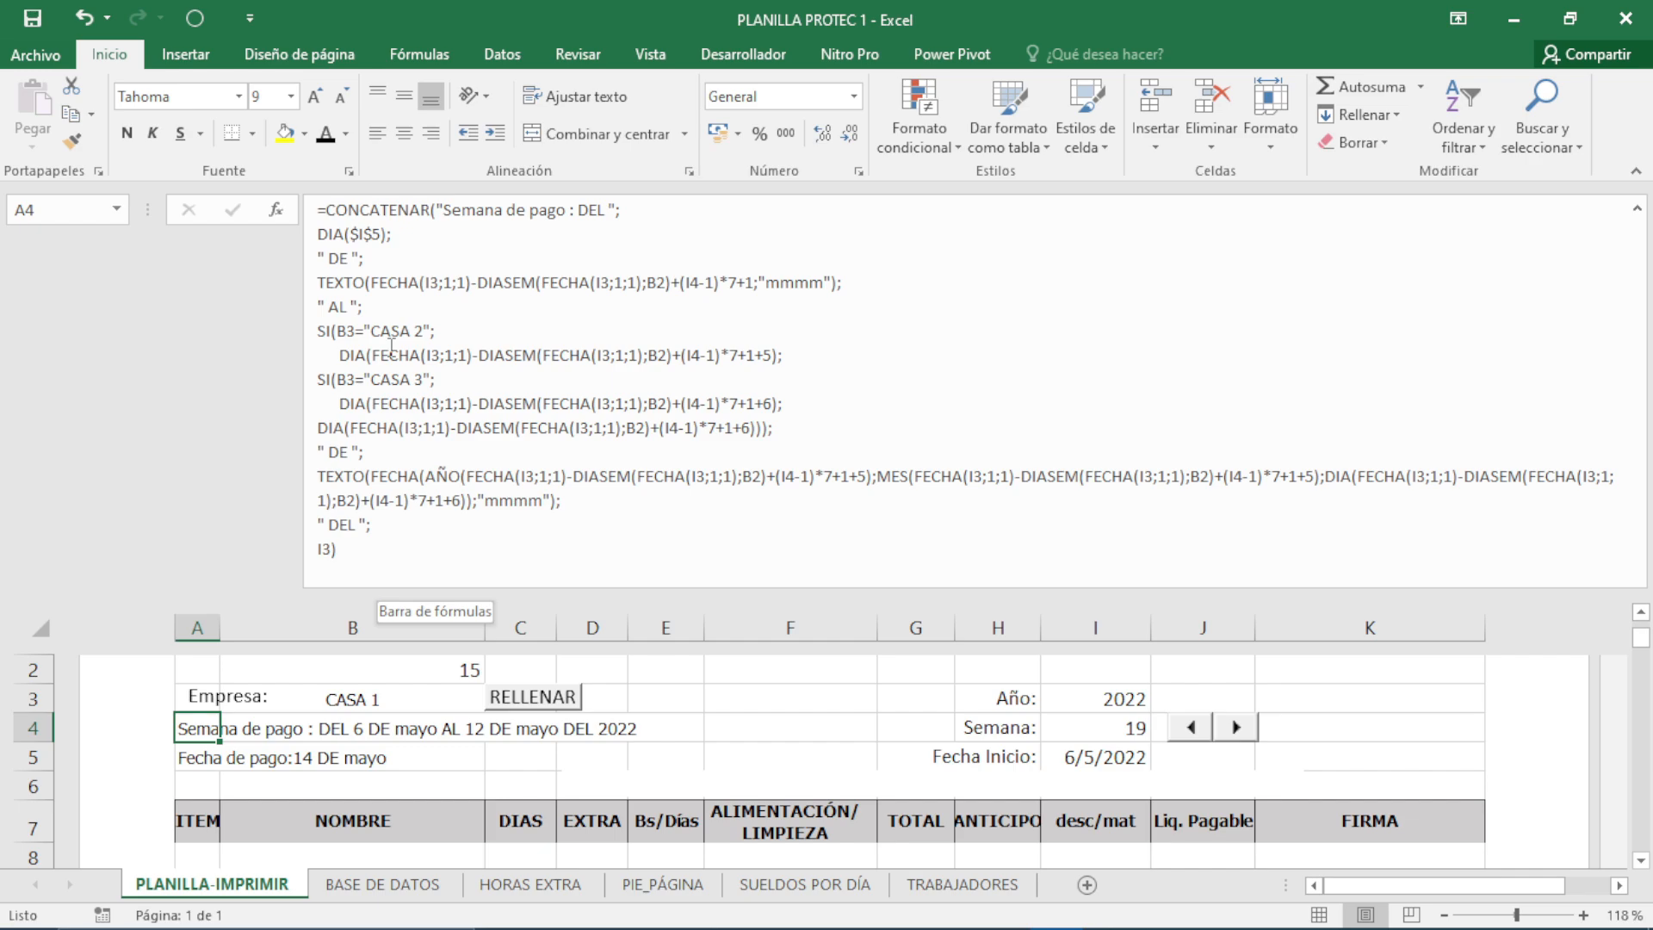
# - Examine the cells referenced by the Semana de pago formula in A4 and compare it with the formula in B2
pyautogui.click(517, 561)
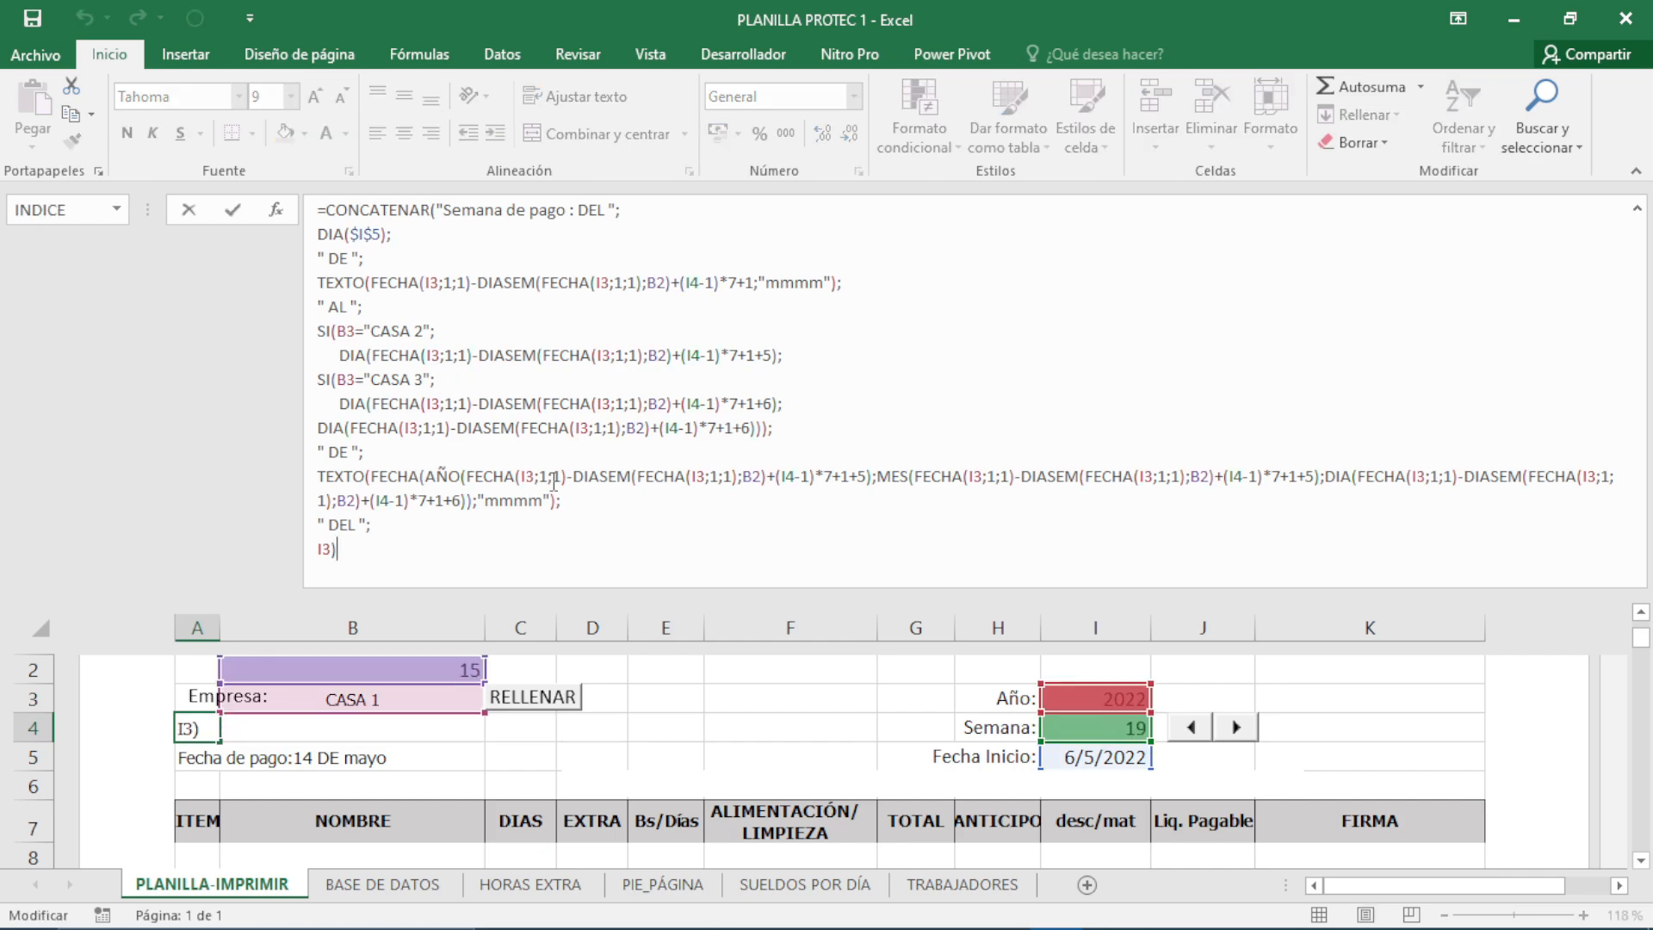
pyautogui.click(632, 307)
pyautogui.press('Escape')
pyautogui.click(433, 678)
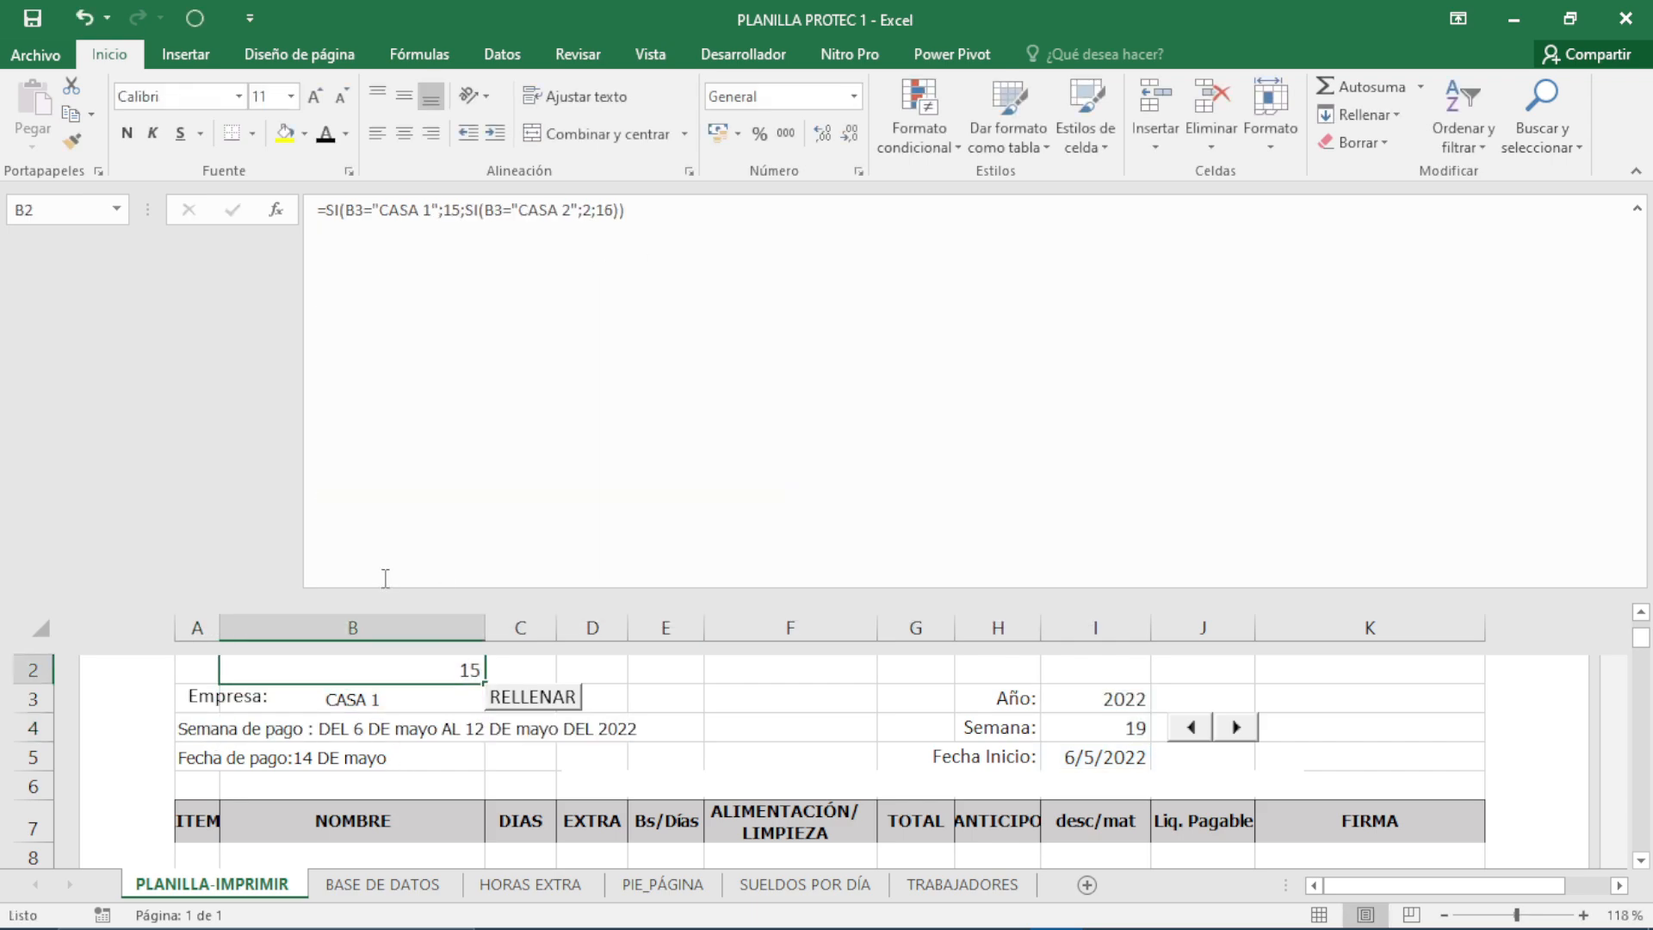
pyautogui.click(200, 728)
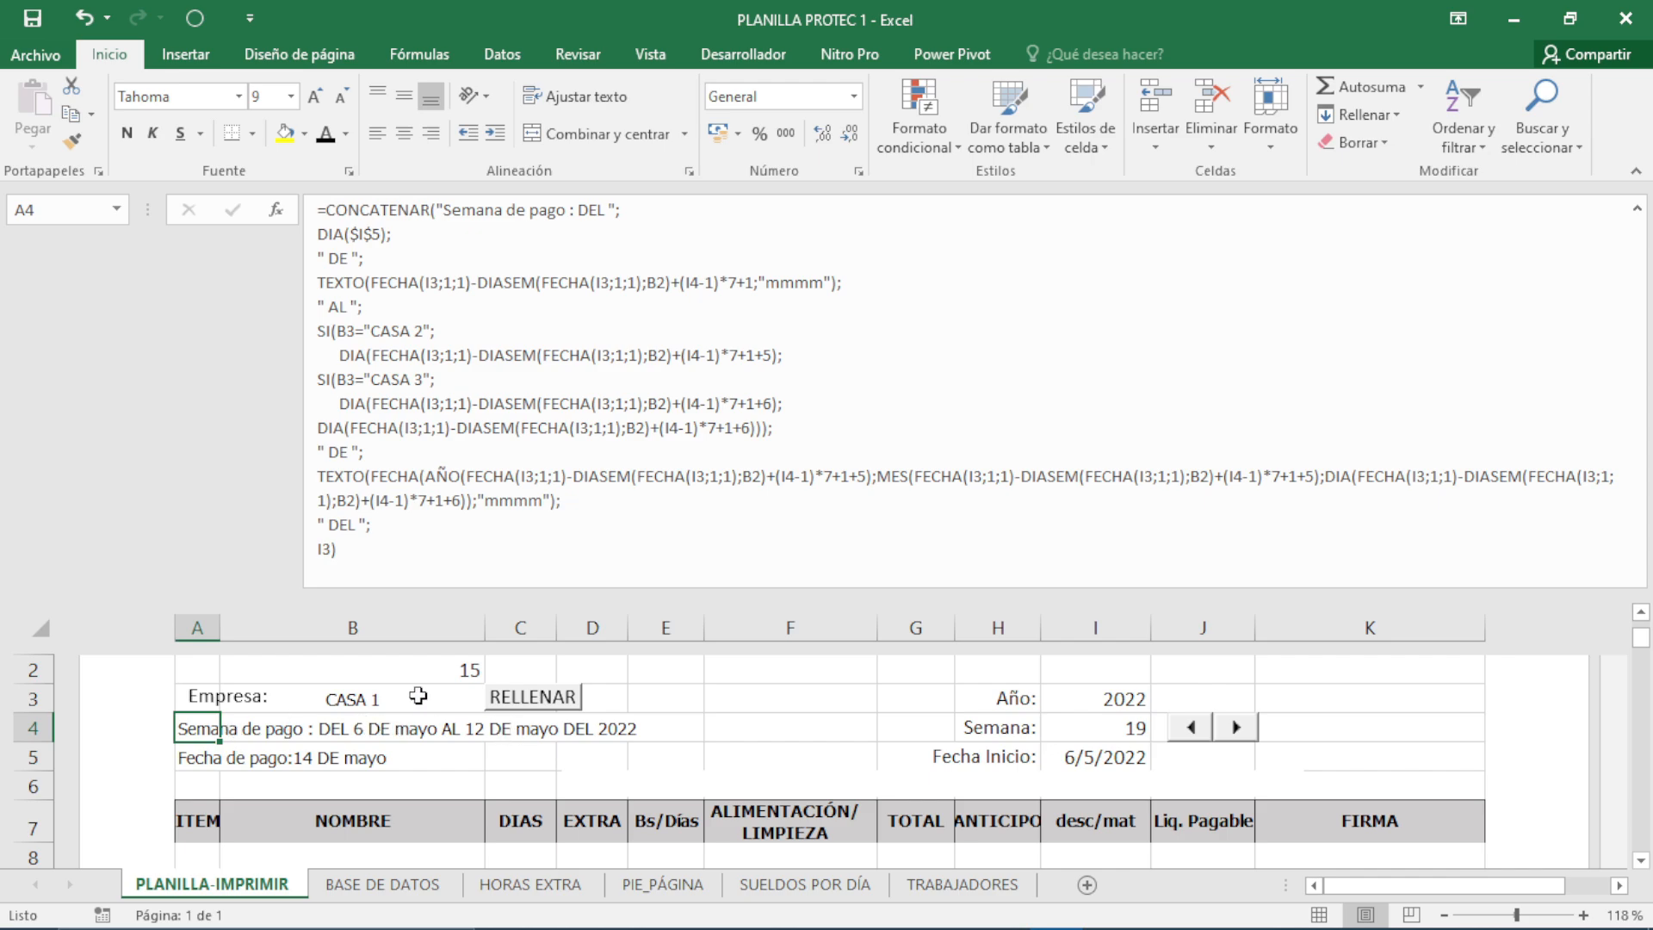
# - Change the CASA 1 code in the B2 formula to 12
pyautogui.click(383, 678)
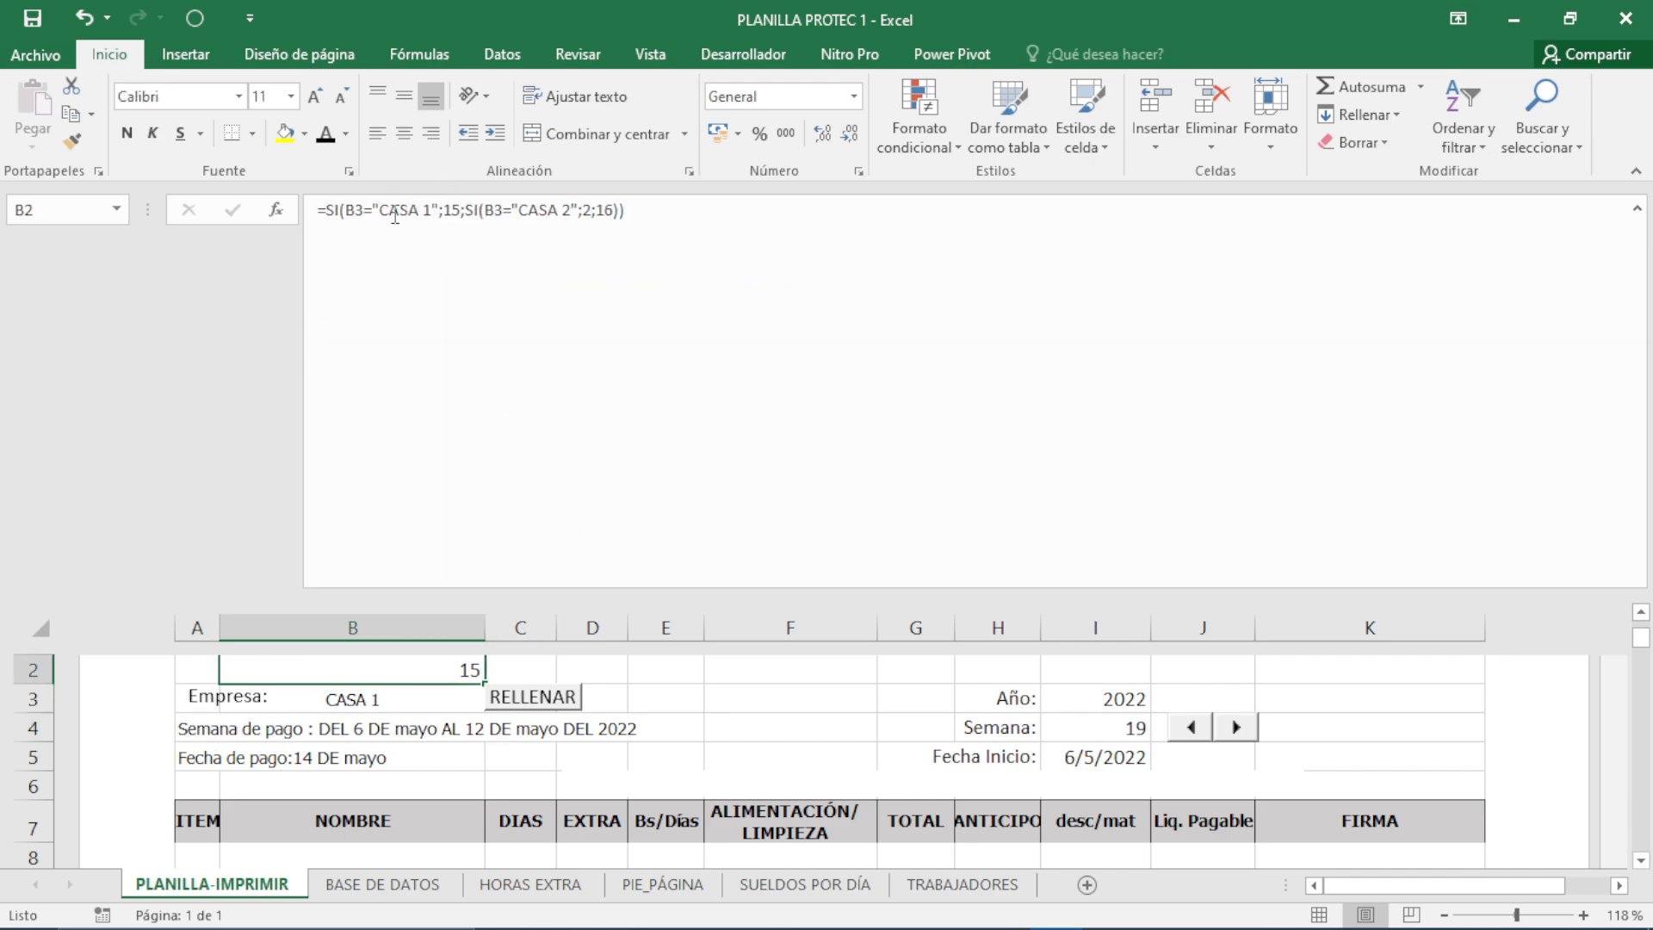
pyautogui.click(457, 211)
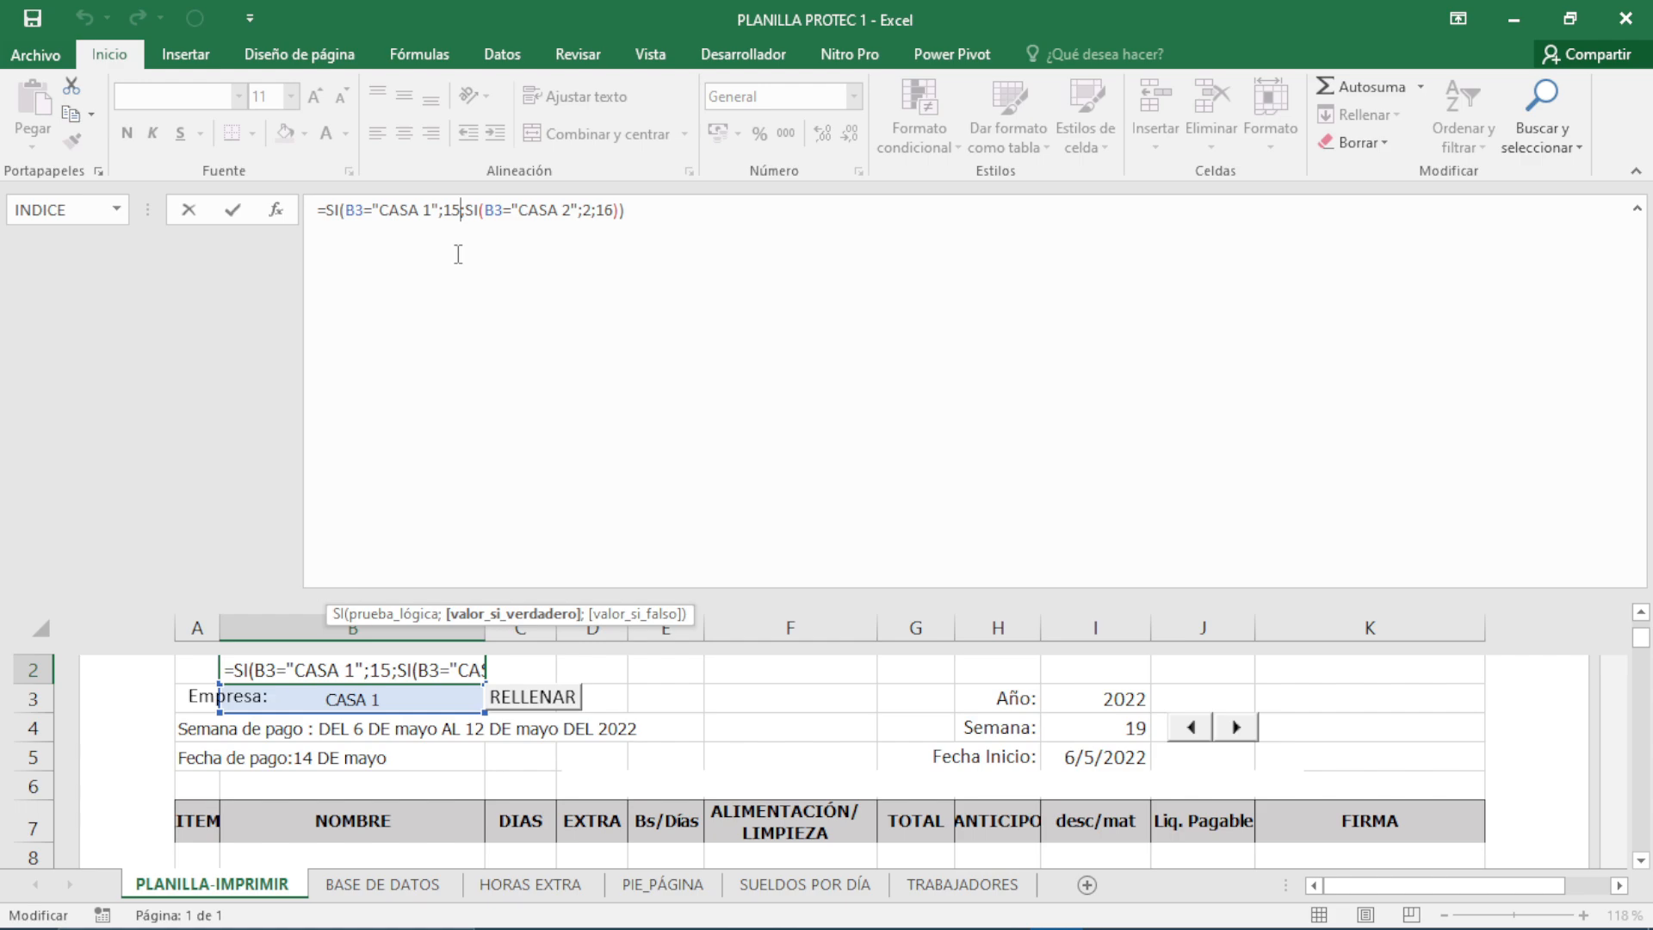
pyautogui.press('BackSpace')
pyautogui.press('BackSpace')
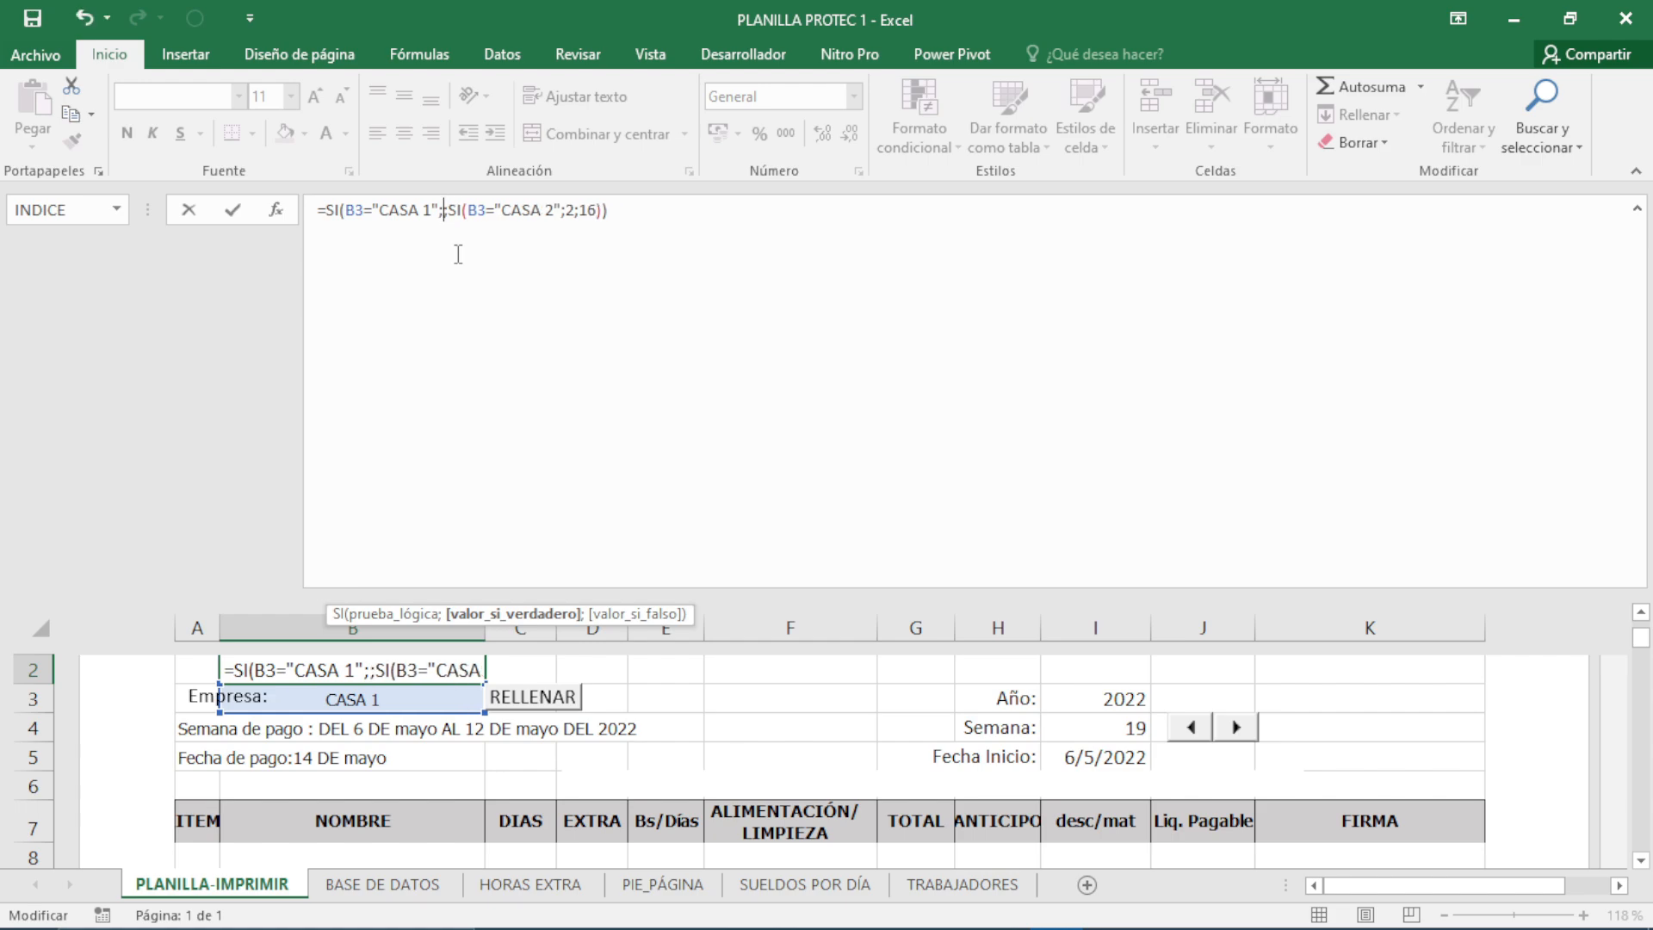
pyautogui.write('12')
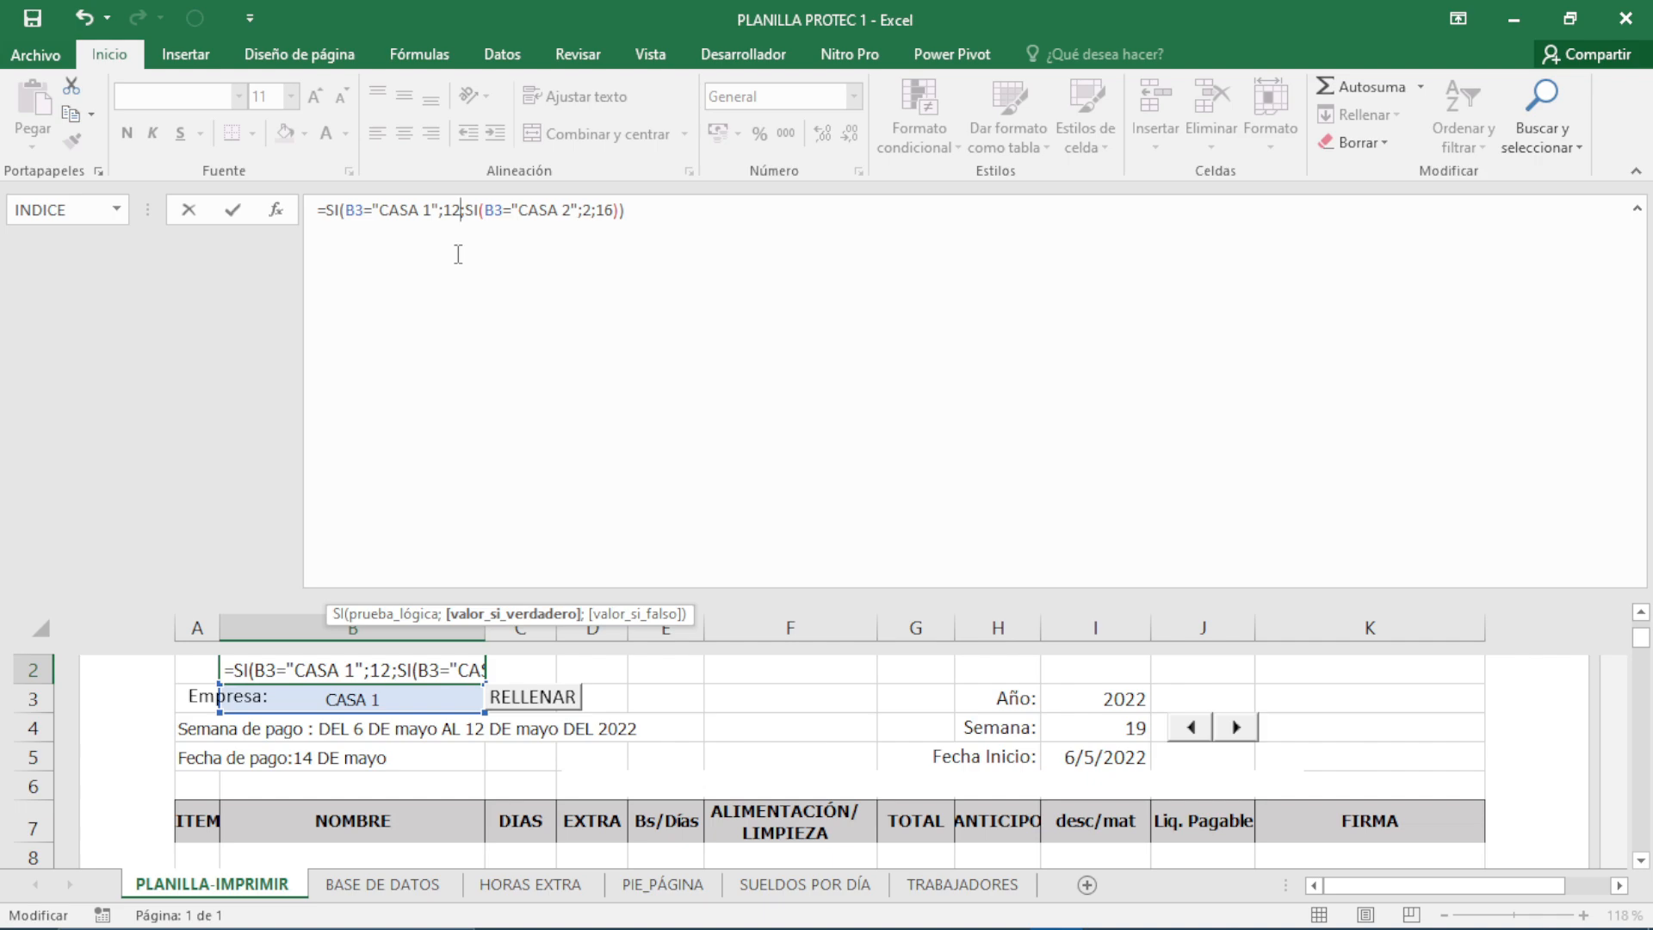
pyautogui.press('Return')
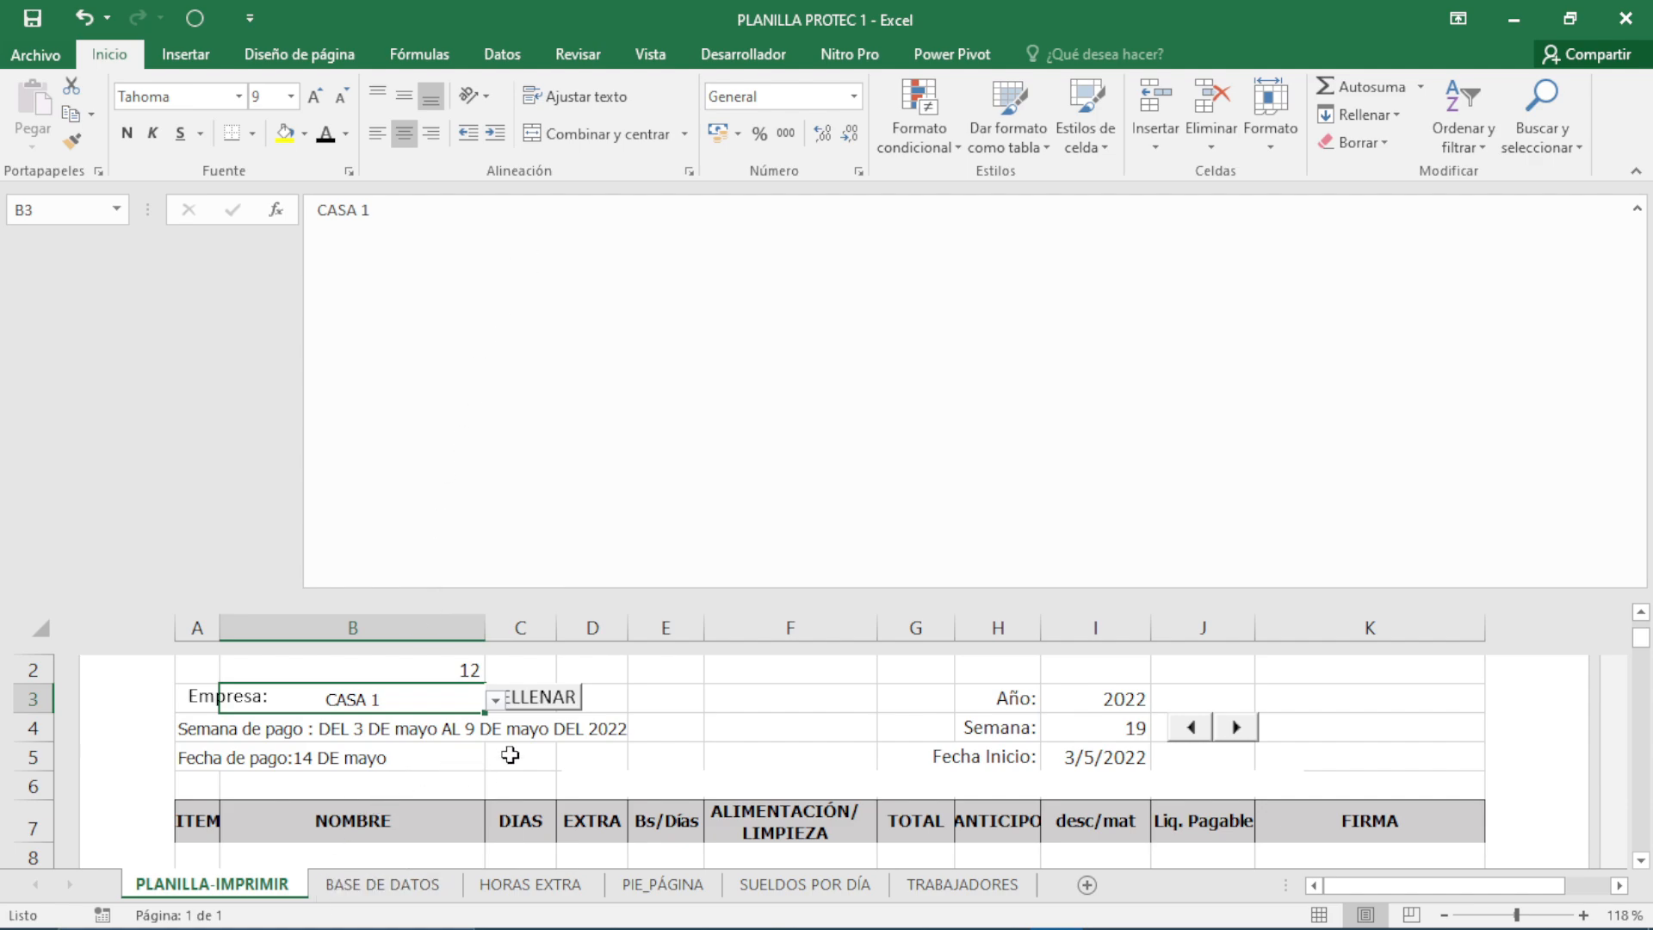
# - Look up 3 and 9 May 2022 in the system calendar to verify the weekdays on which the payment week starts and ends
pyautogui.click(1611, 905)
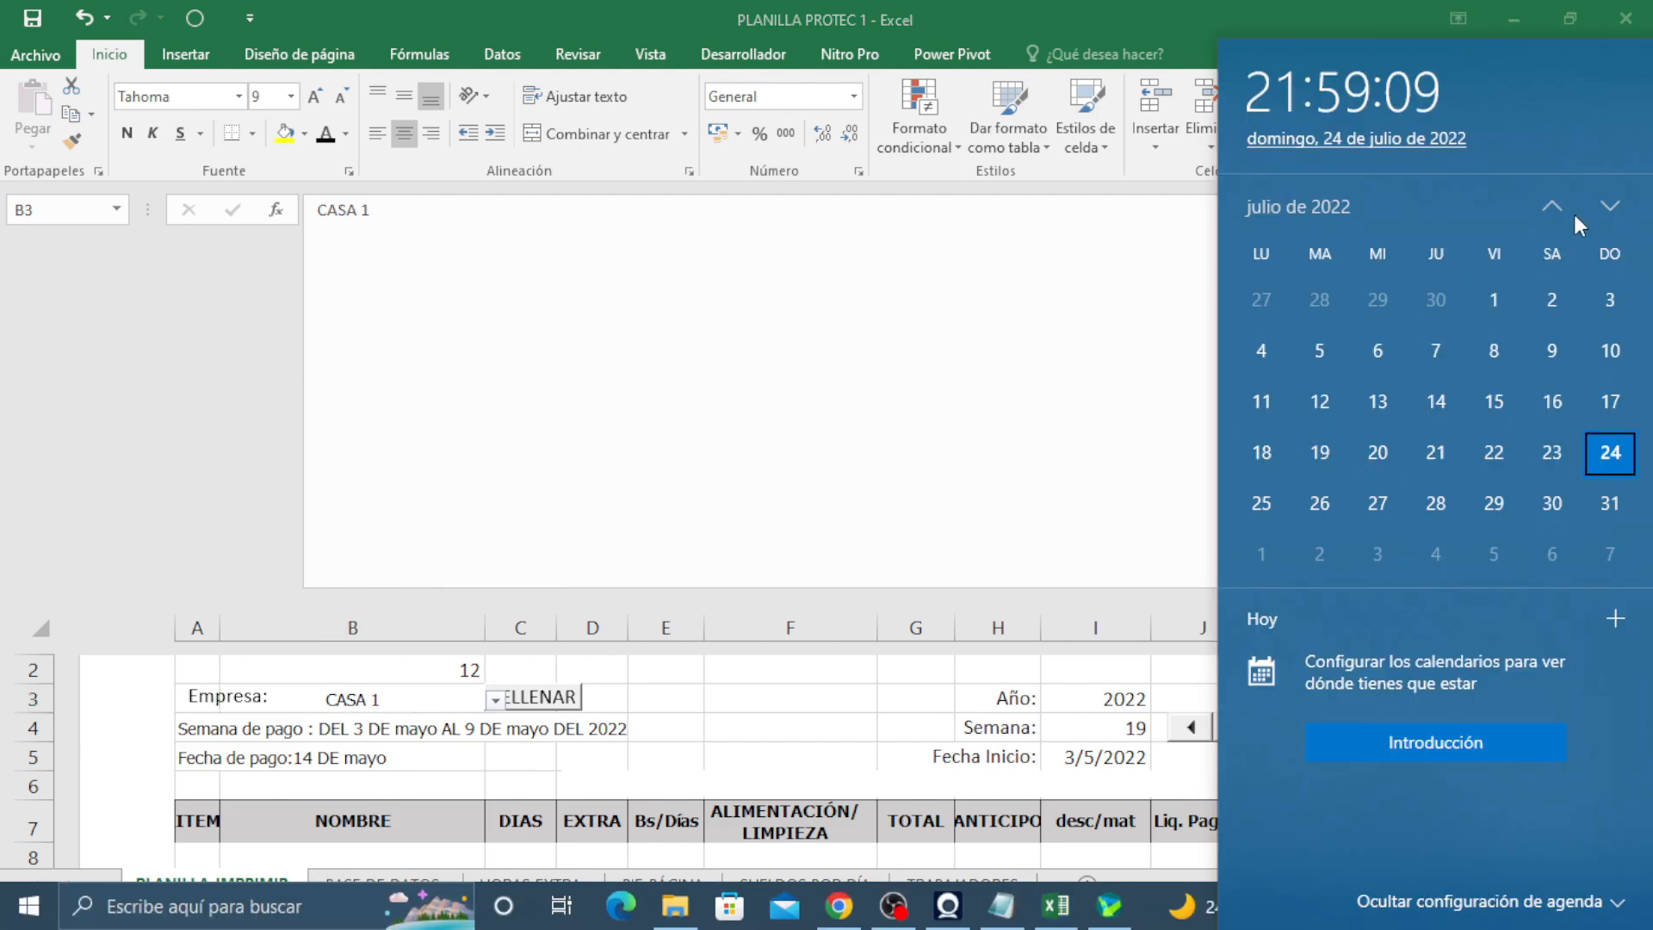
pyautogui.click(1552, 206)
pyautogui.click(1552, 207)
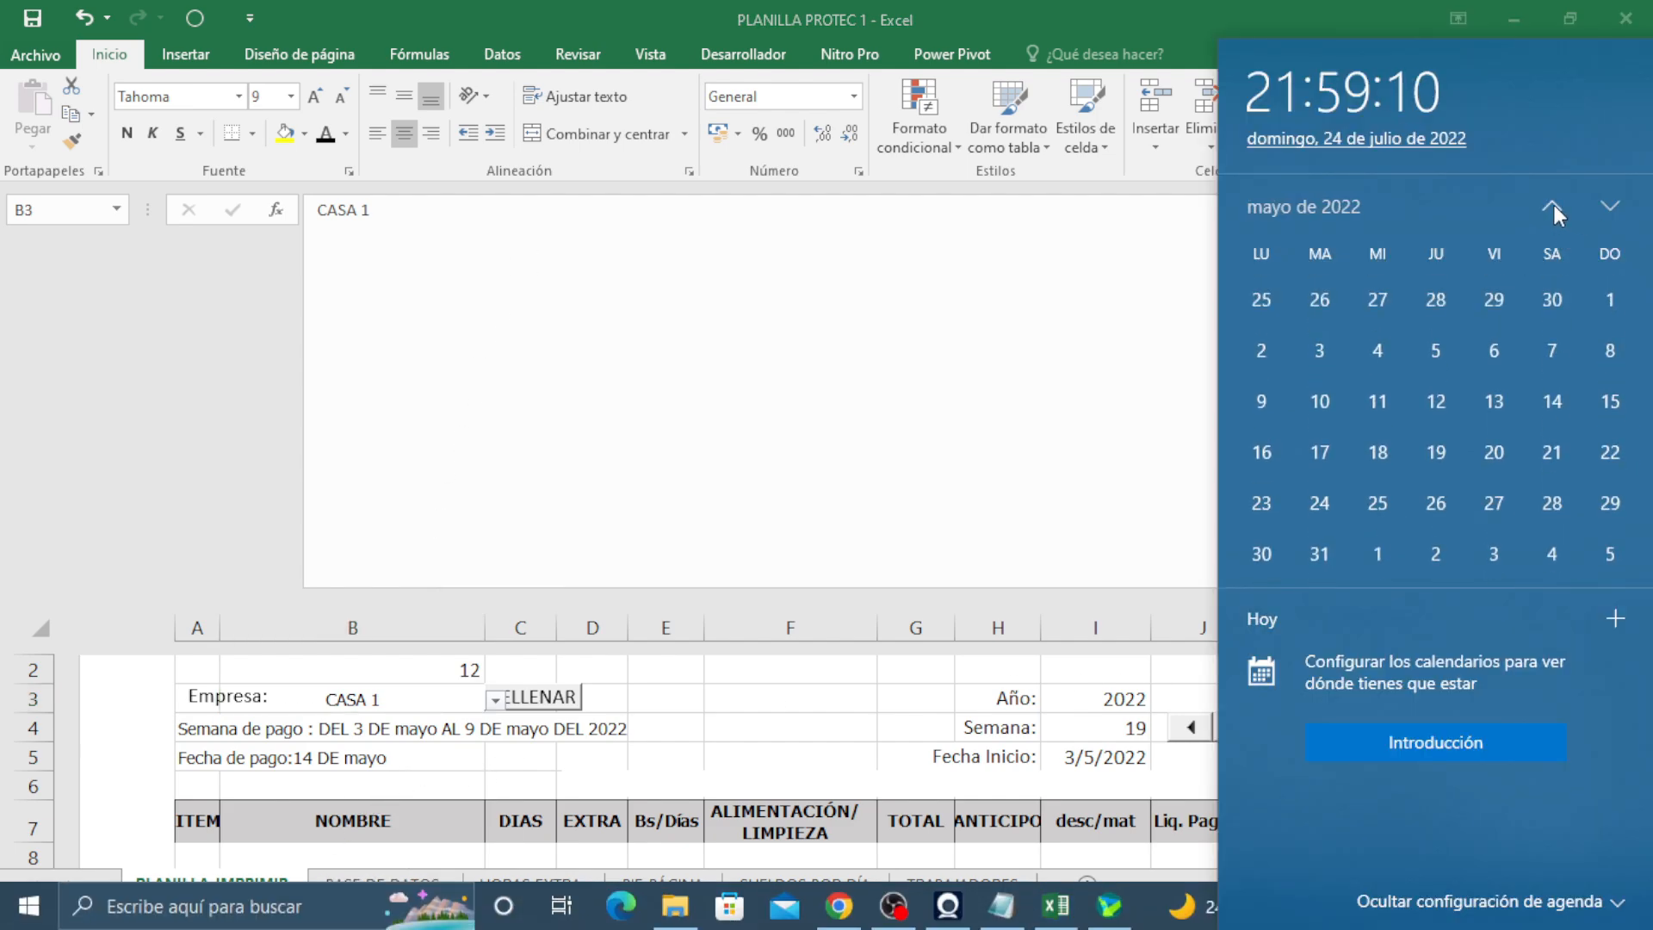
pyautogui.click(1314, 346)
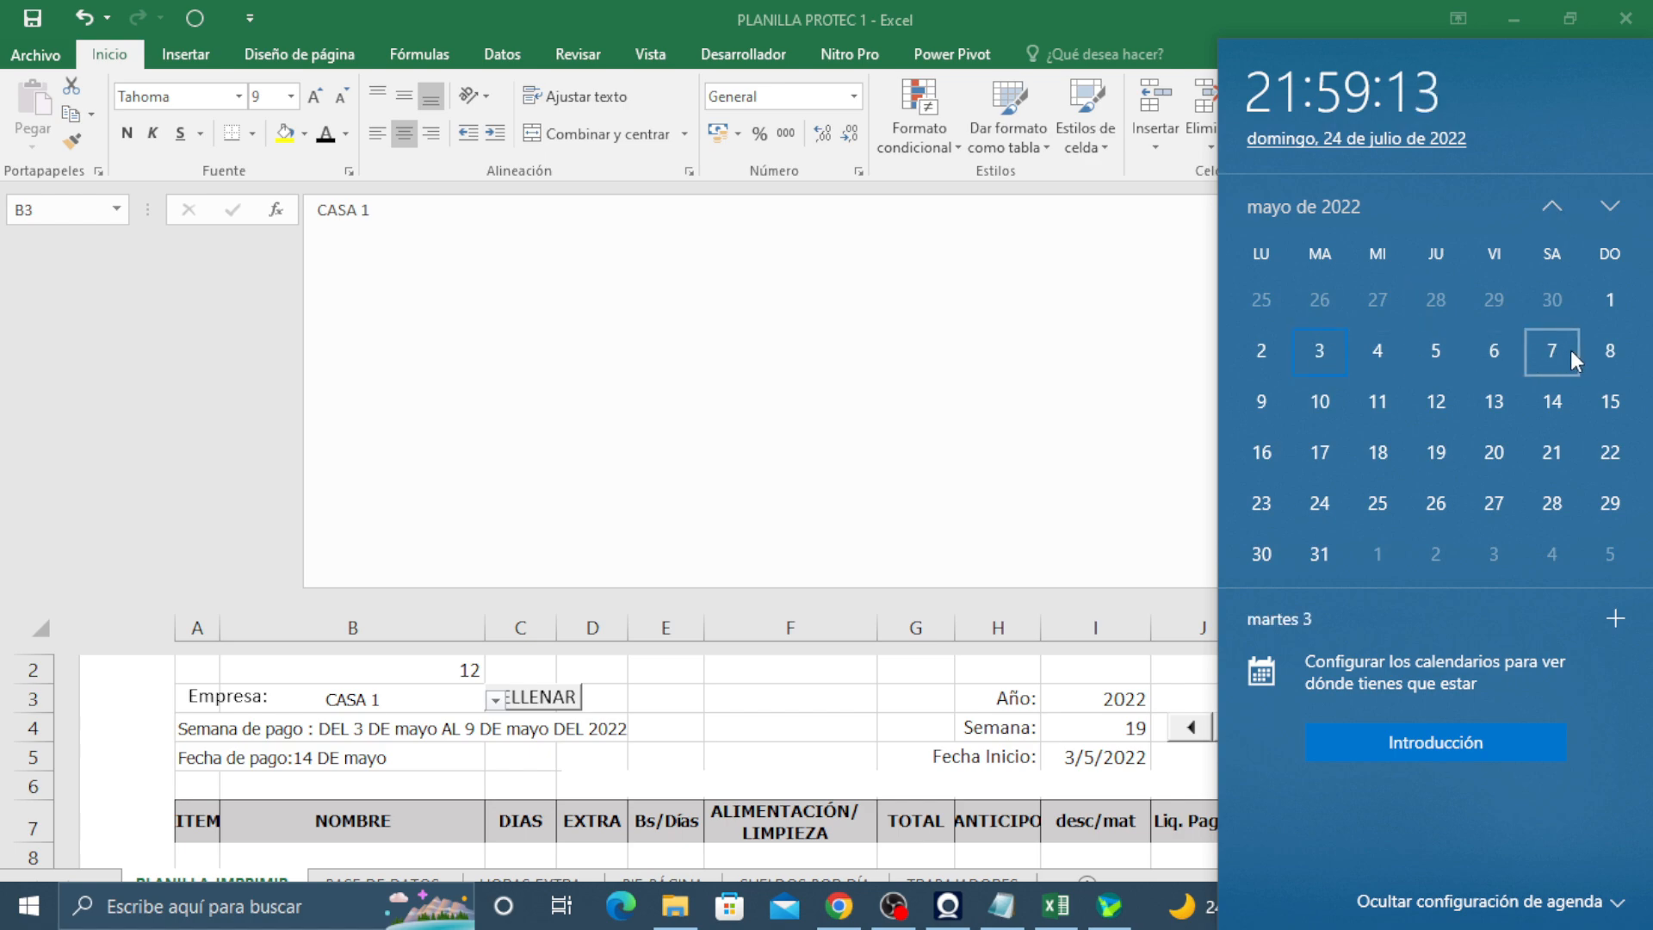
pyautogui.click(1282, 390)
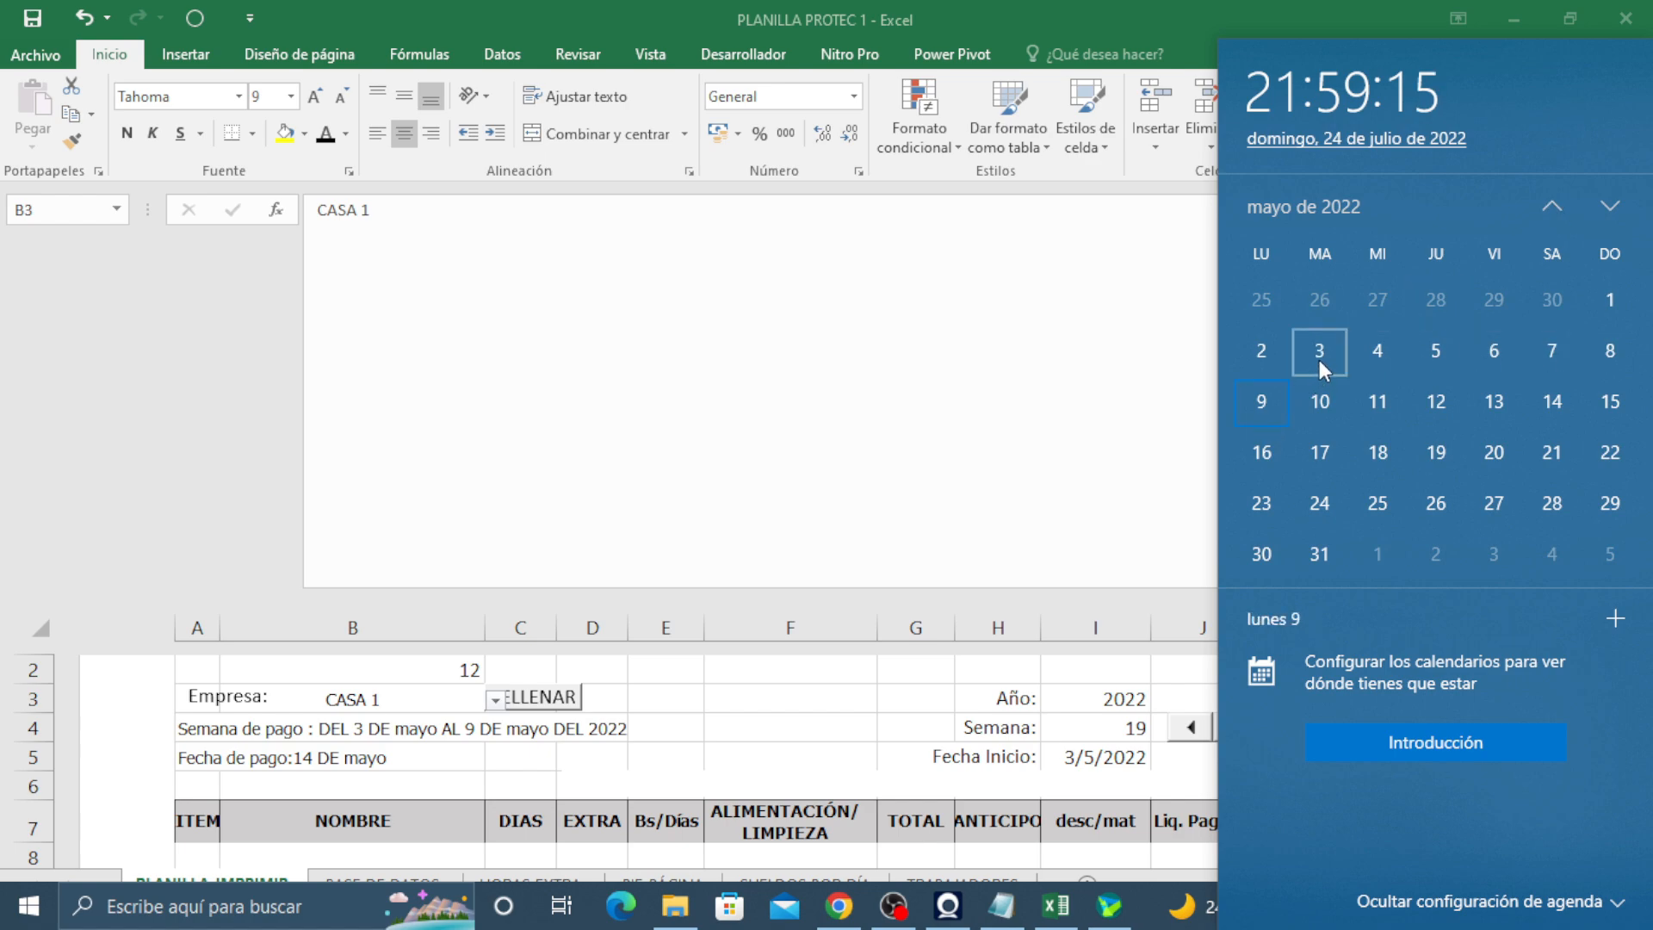
pyautogui.click(1319, 360)
pyautogui.click(1269, 401)
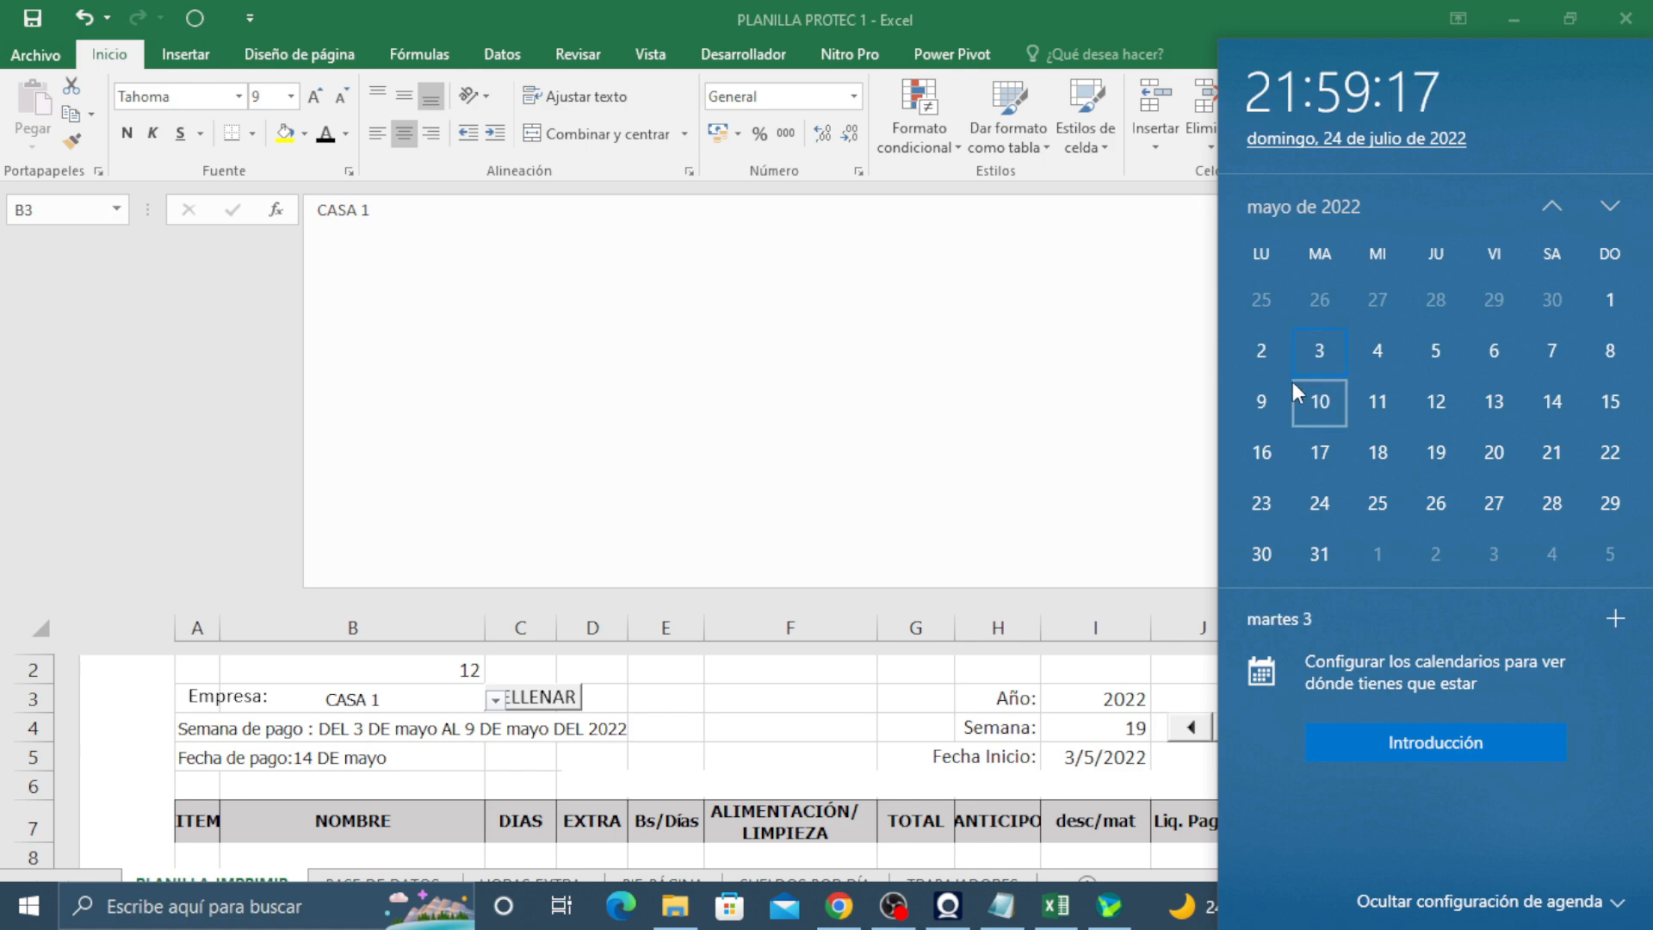
pyautogui.click(1262, 396)
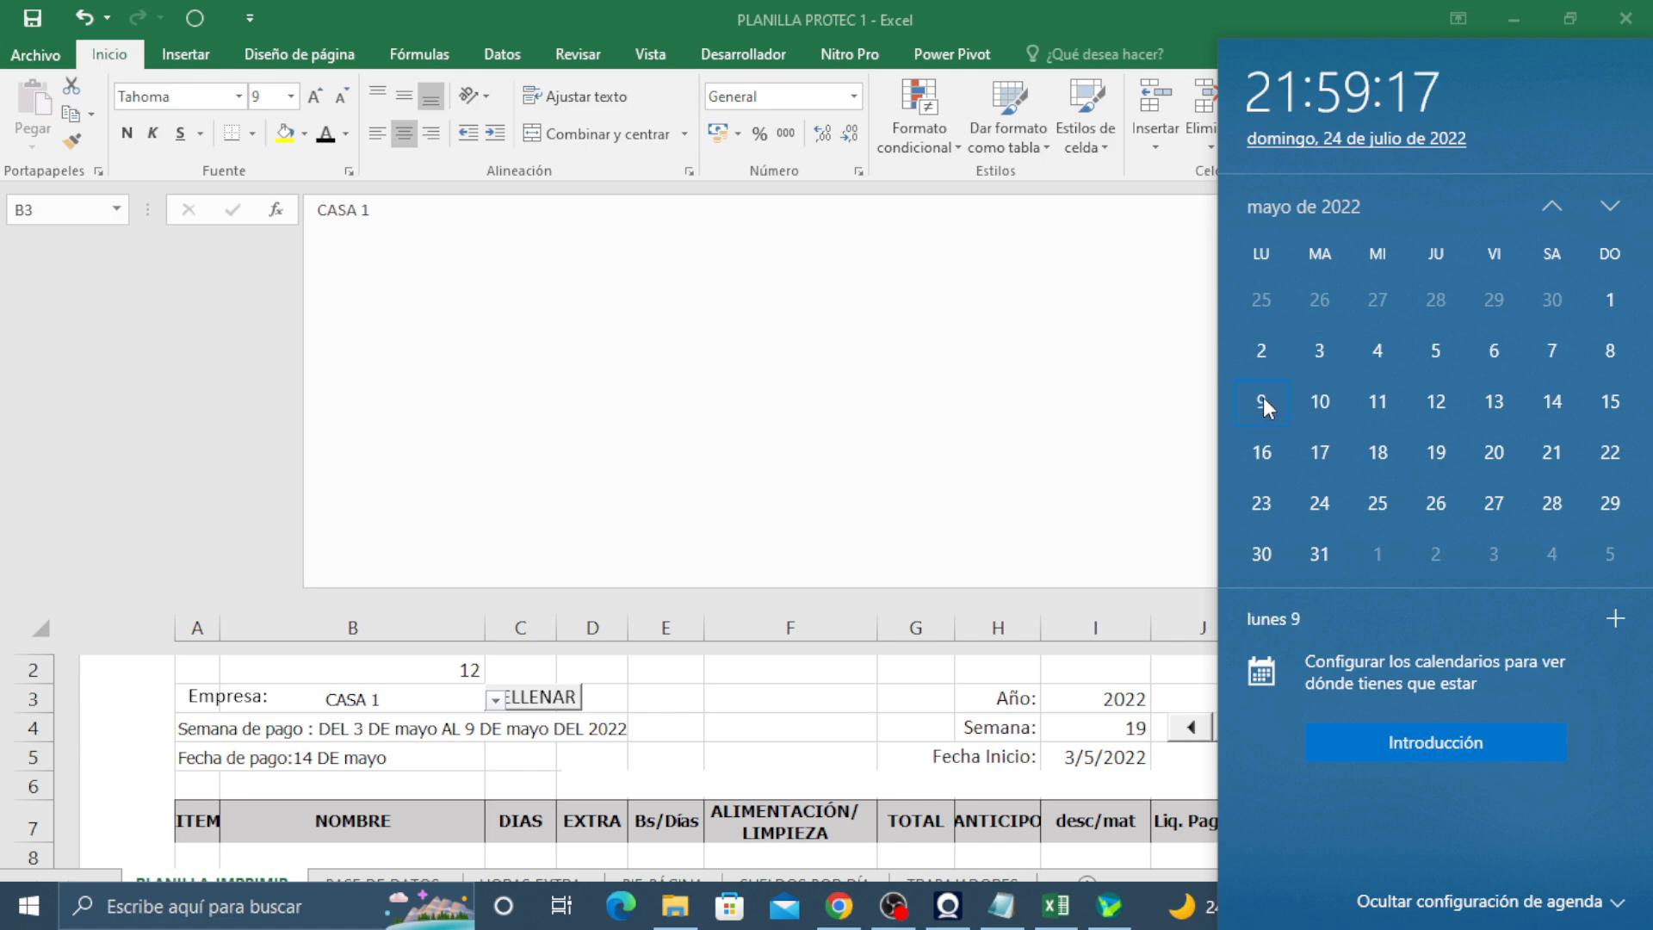
# - Return to the payroll sheet and examine the Fecha de pago formula in A5
pyautogui.click(332, 771)
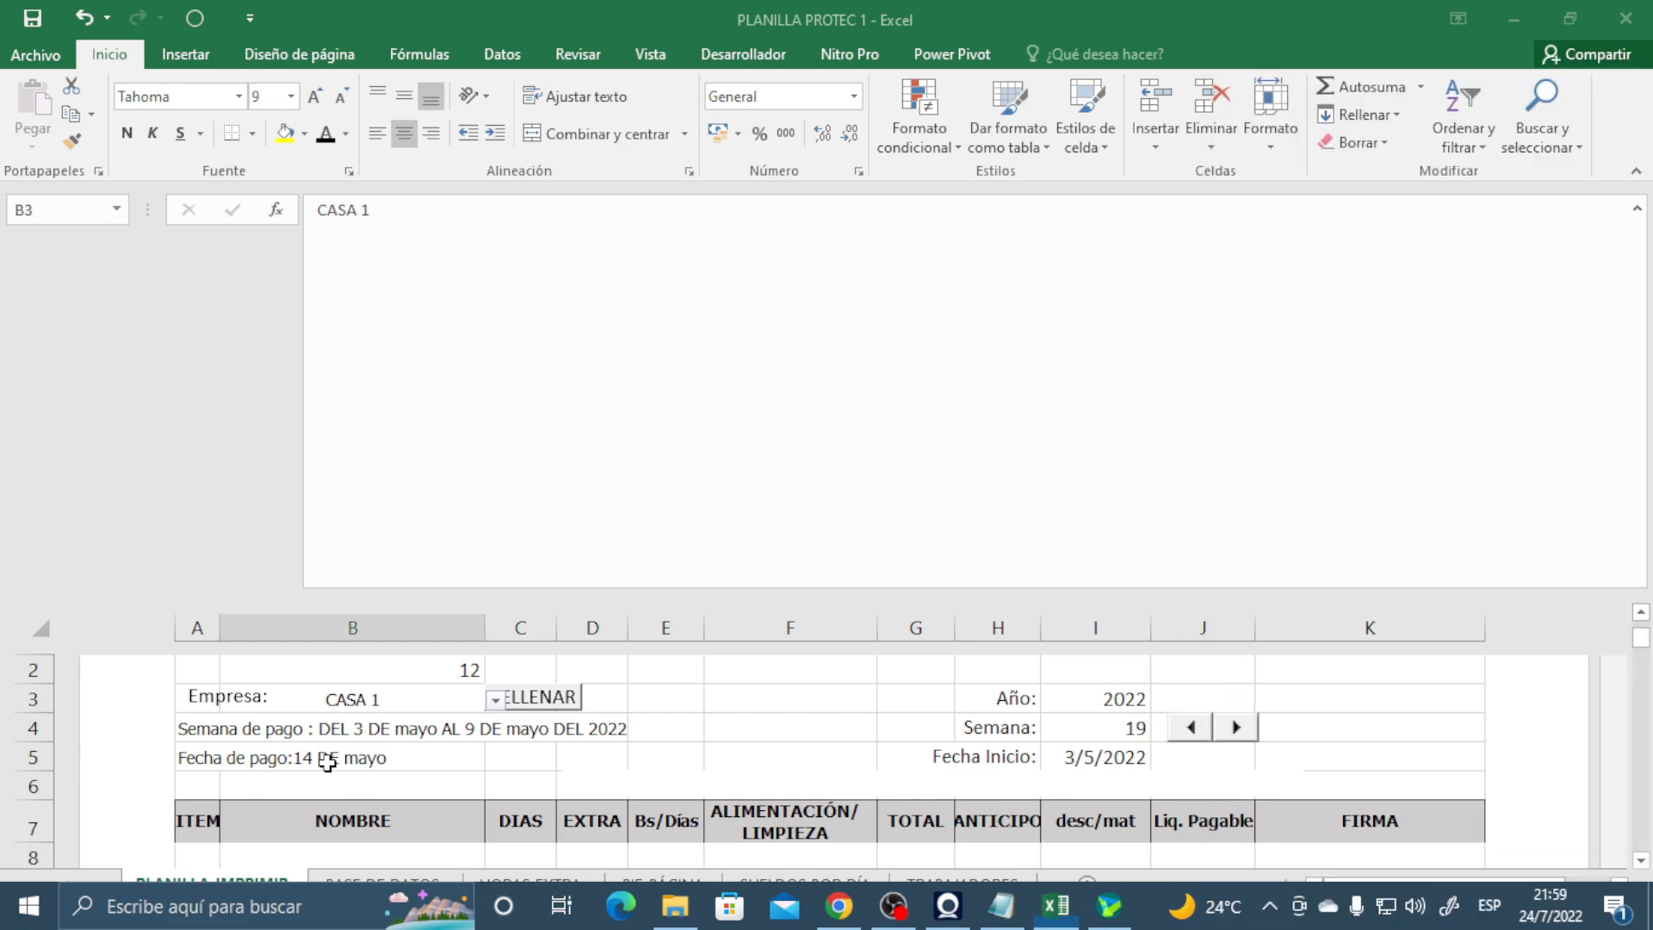
pyautogui.click(331, 759)
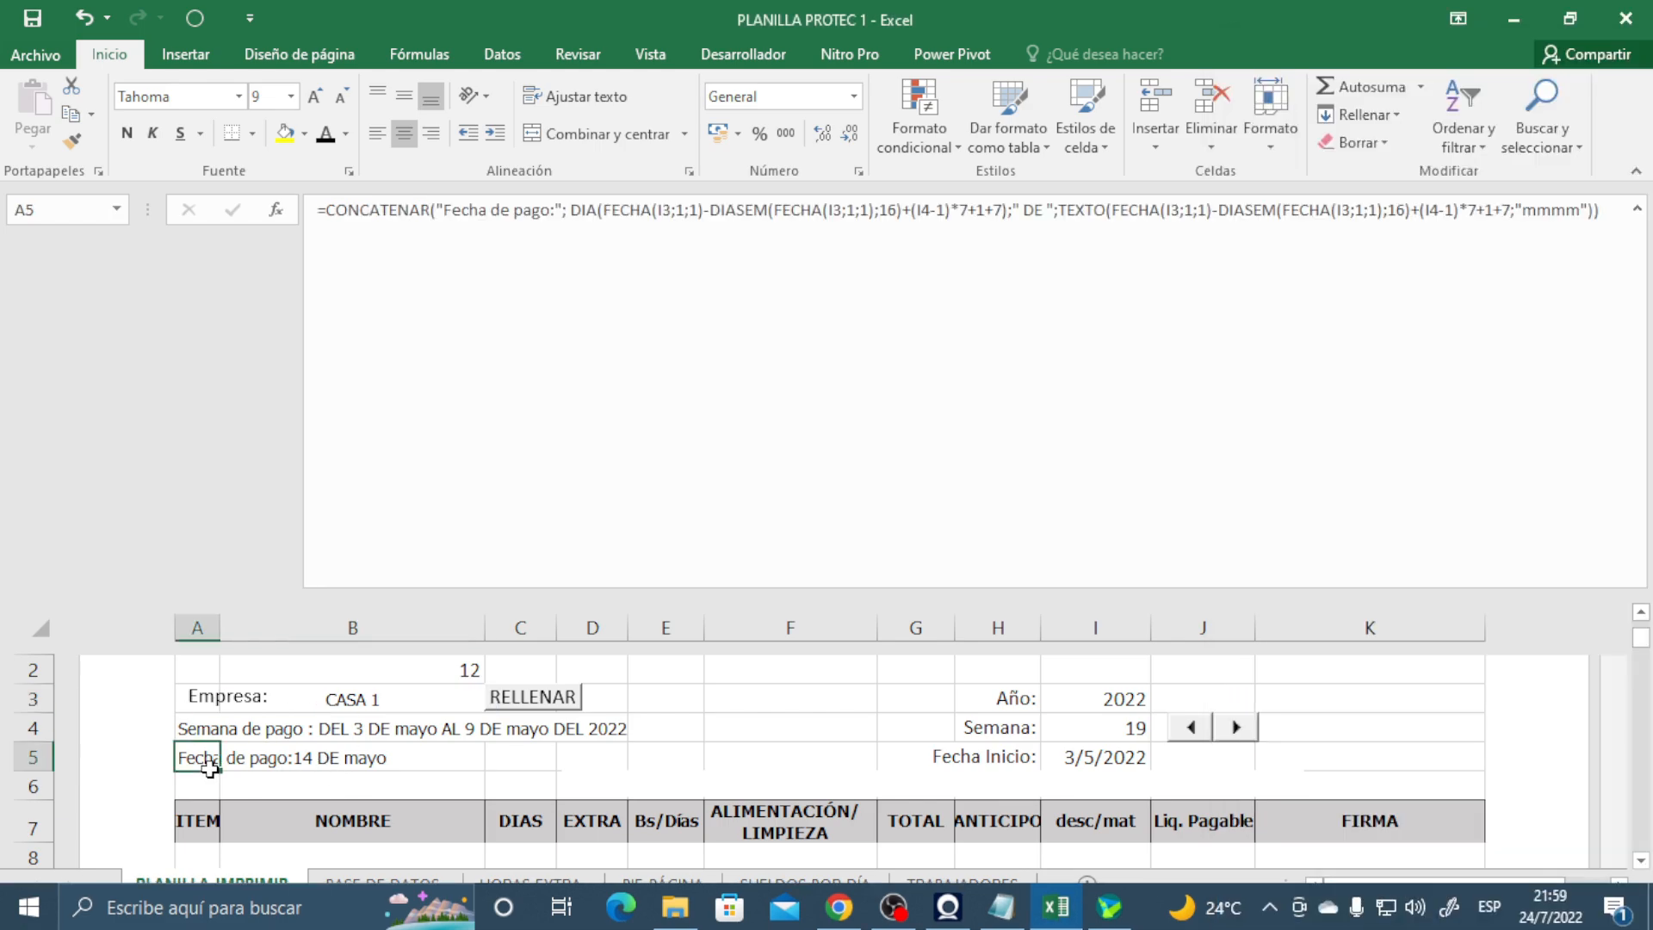
pyautogui.click(310, 764)
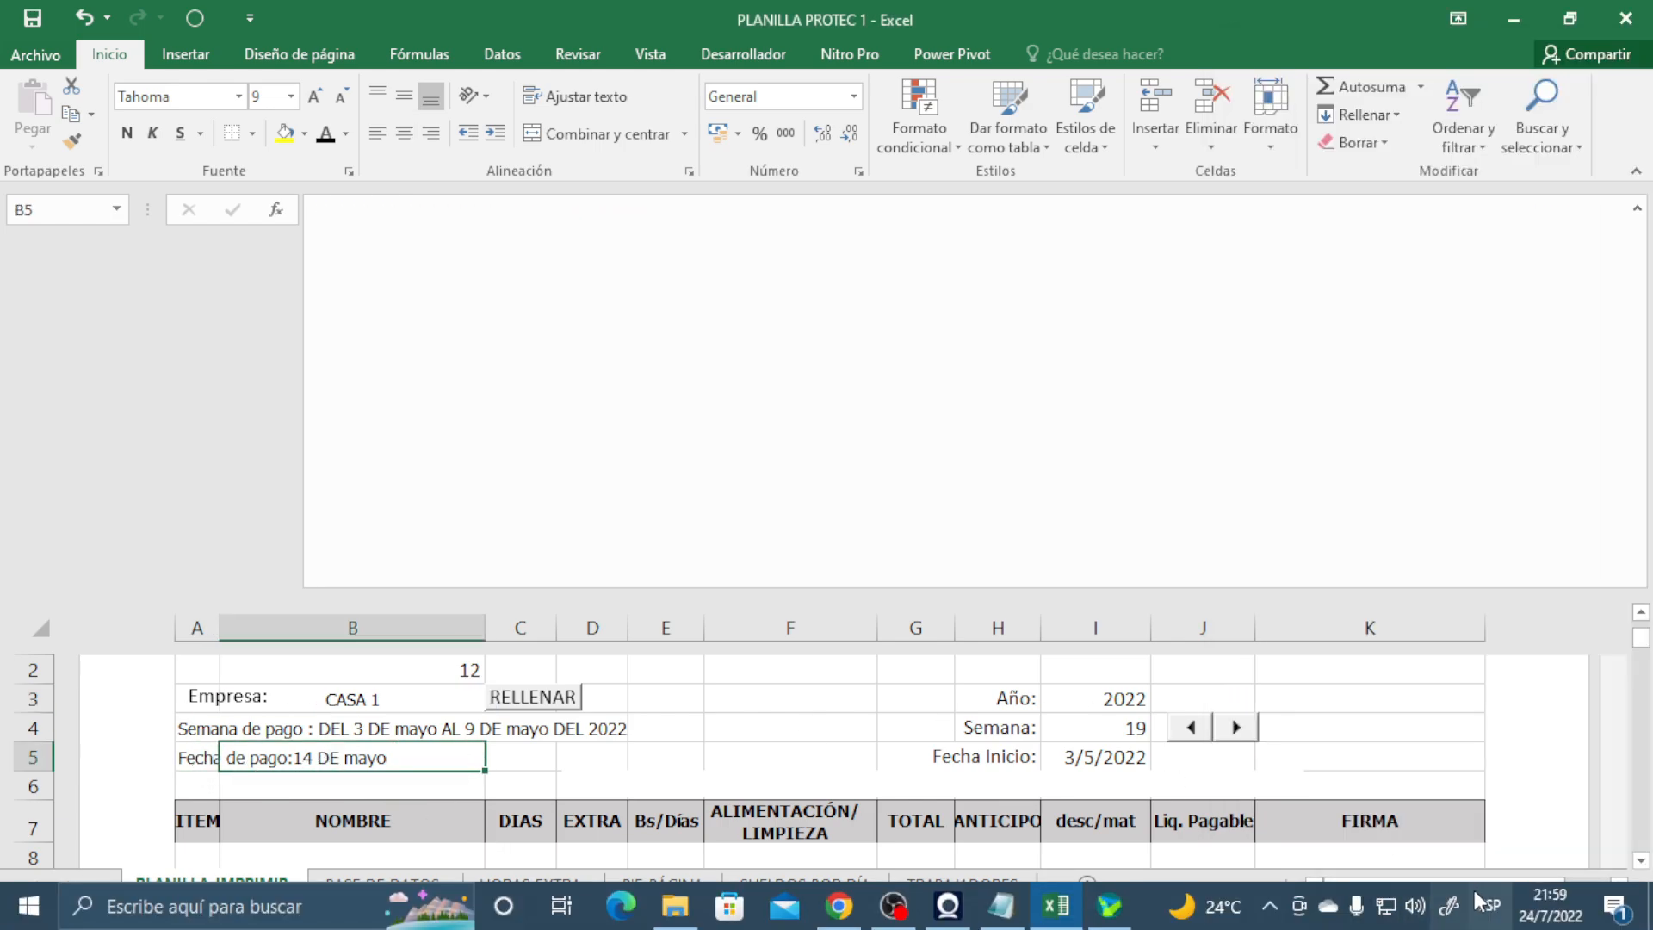
# - Set the CASA 1 code in the B2 formula to 15
pyautogui.press('Up')
pyautogui.press('Up')
pyautogui.press('Up')
pyautogui.click(469, 216)
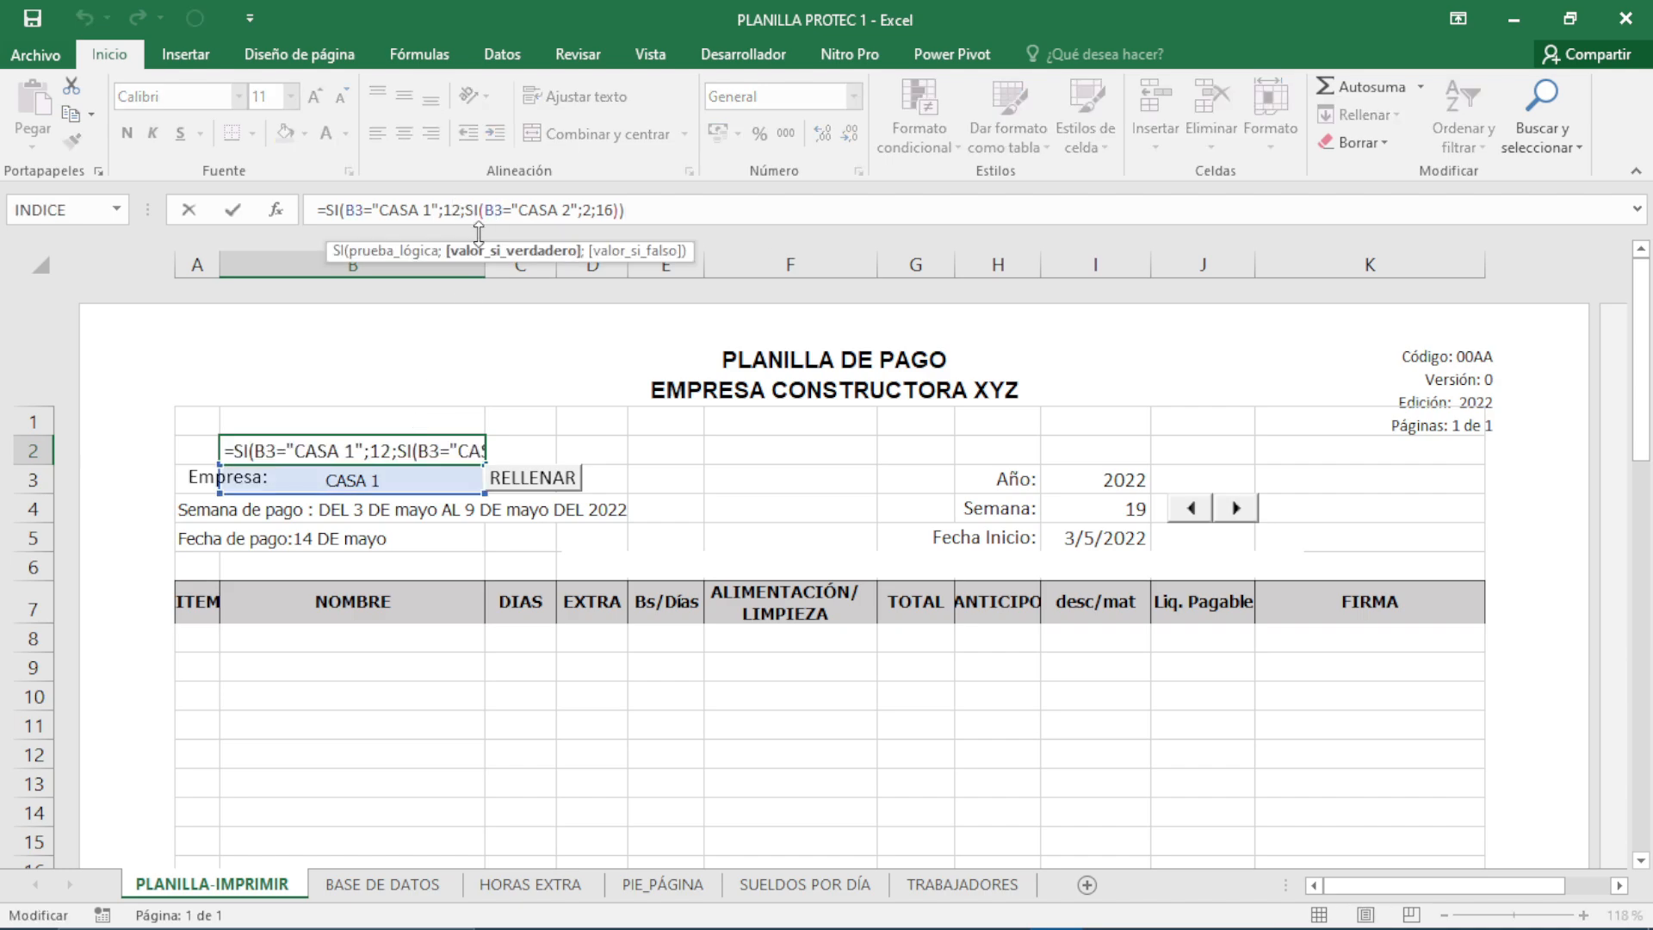
pyautogui.press('BackSpace')
pyautogui.write('5')
pyautogui.press('Return')
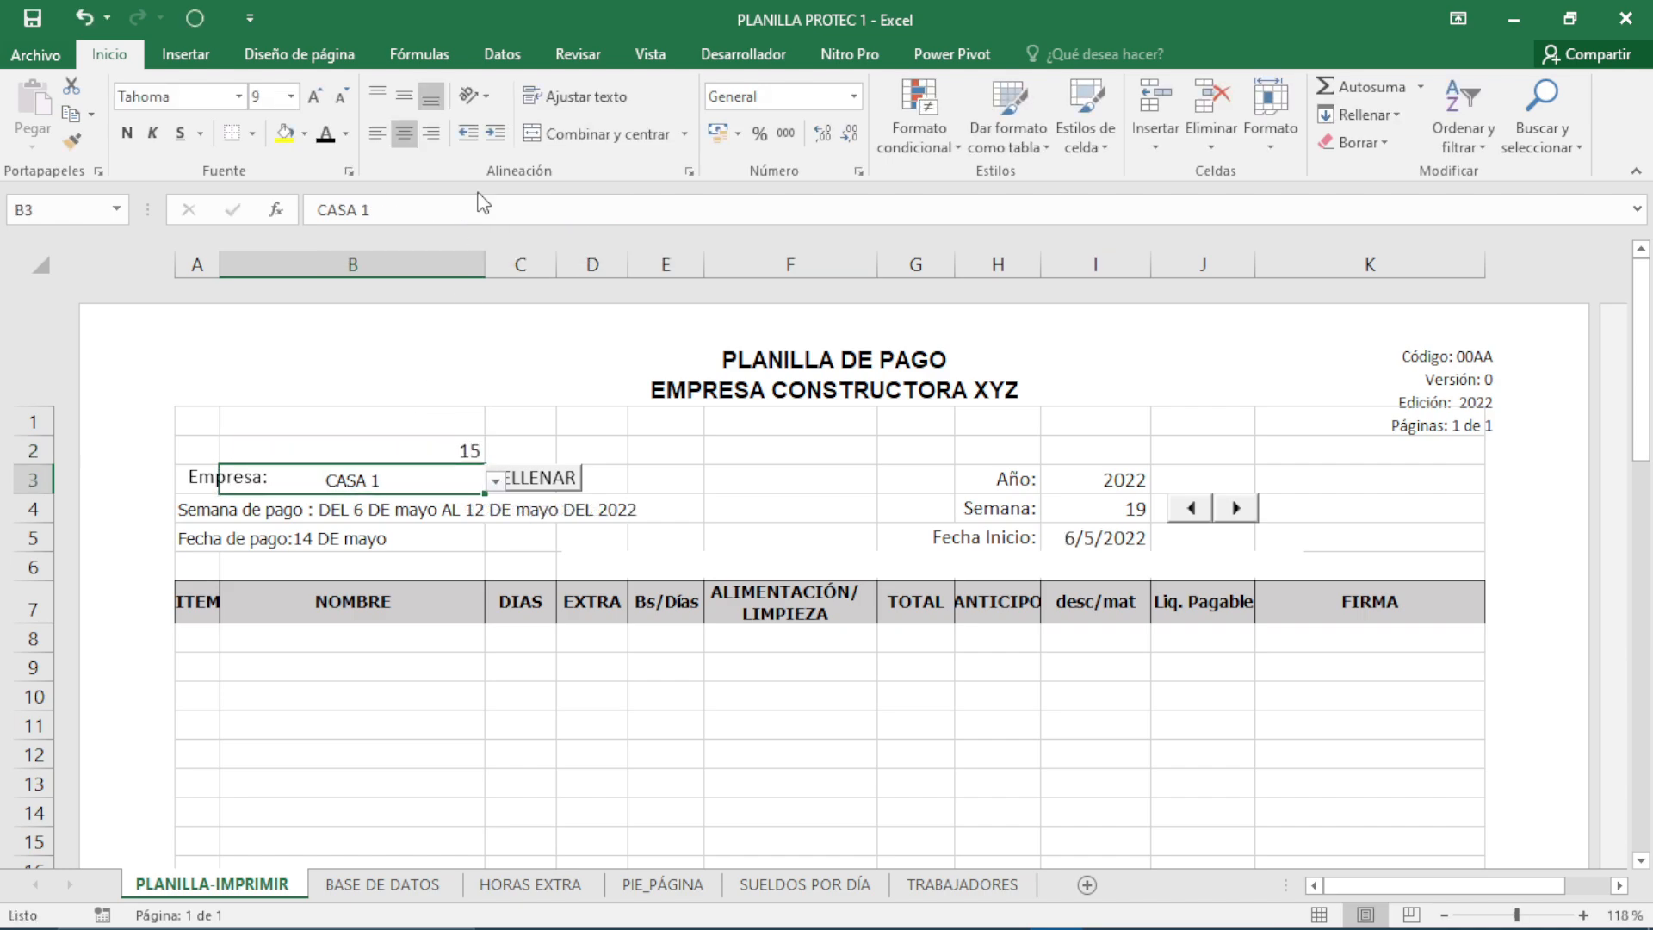
# - Examine the Semana number in I4 and the empty payroll table that is to receive the workers' data
pyautogui.click(848, 613)
pyautogui.click(1099, 510)
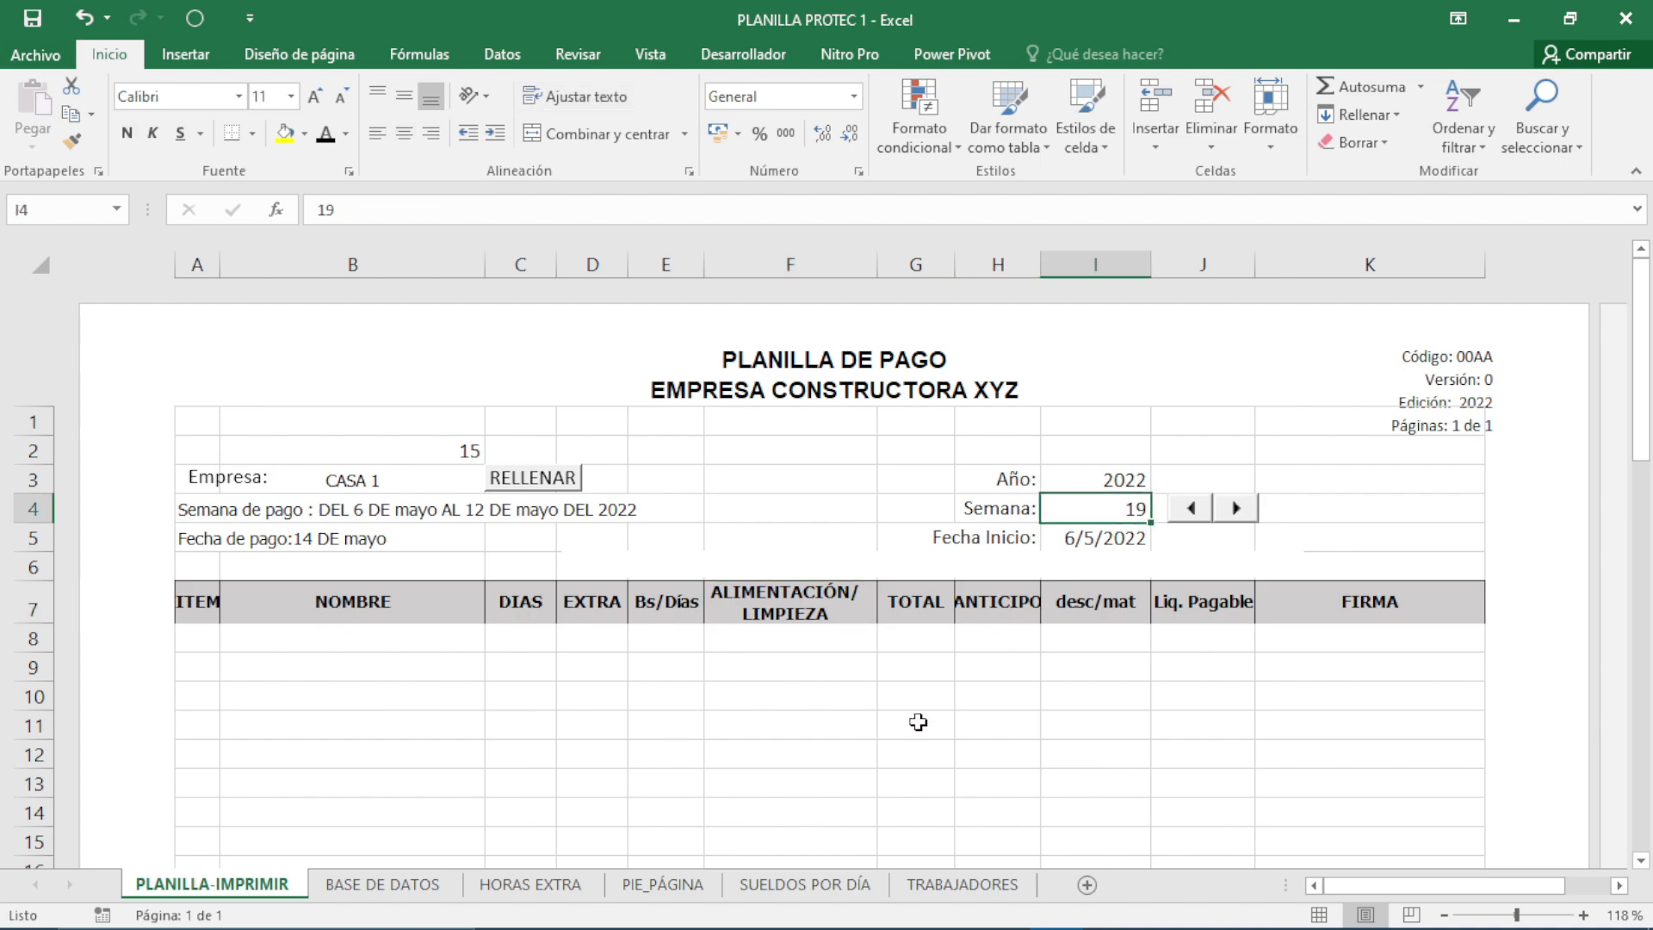
pyautogui.scroll(-1, 515, 684)
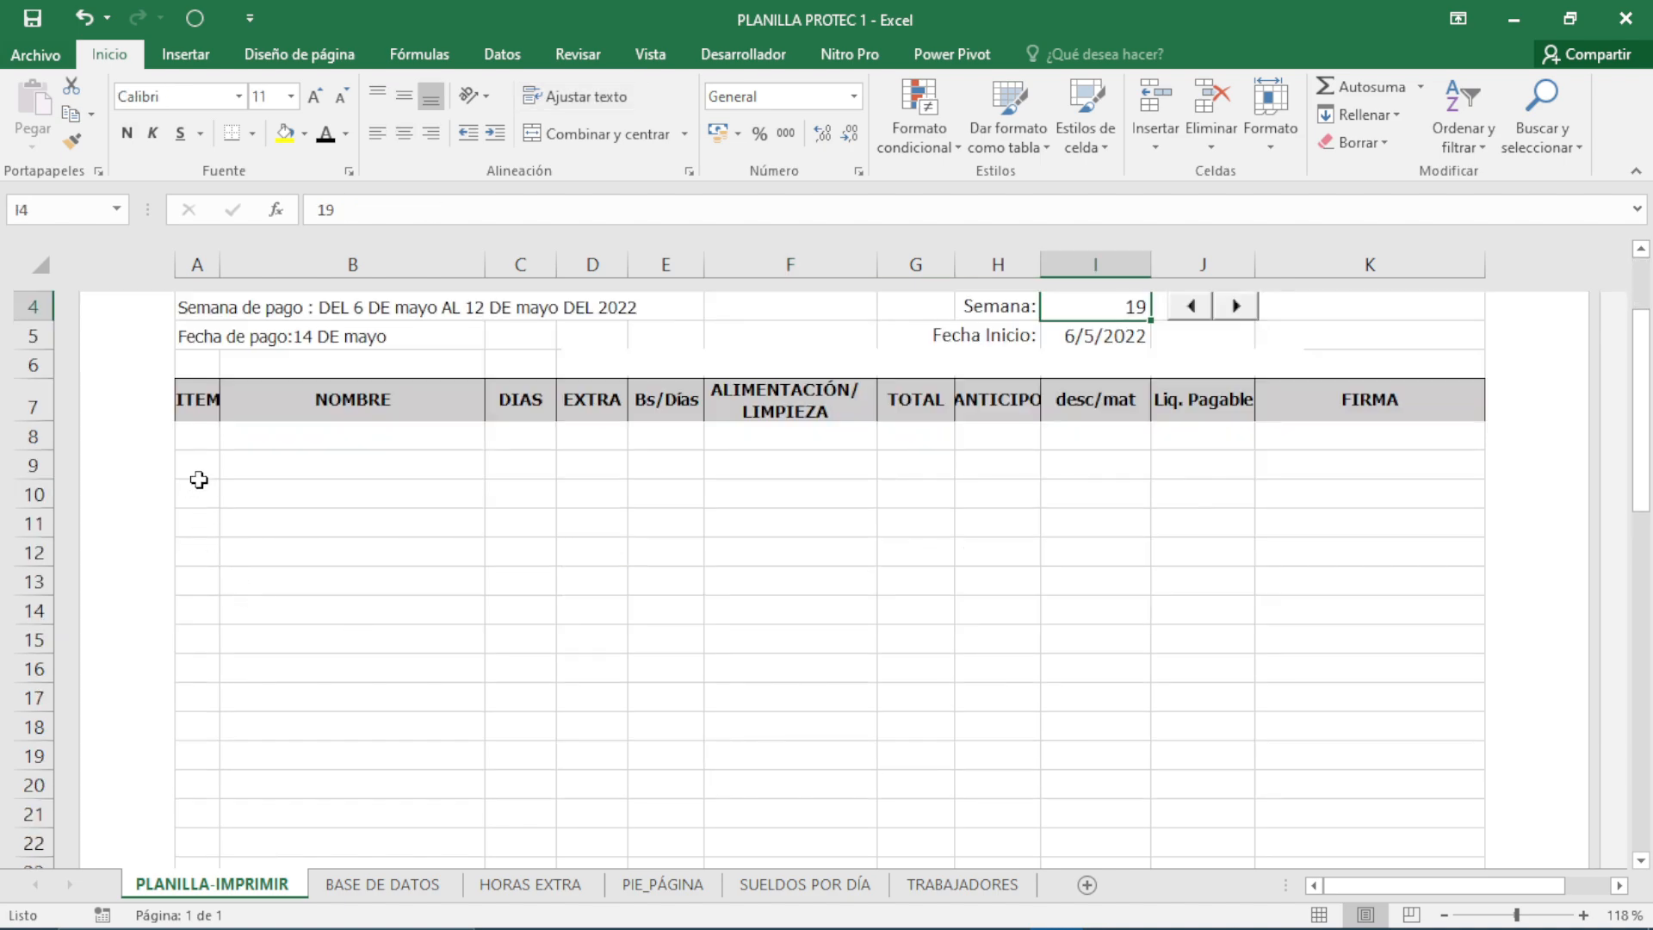
pyautogui.moveTo(210, 458); pyautogui.dragTo(1276, 611)
pyautogui.click(1158, 738)
pyautogui.scroll(1, 1155, 738)
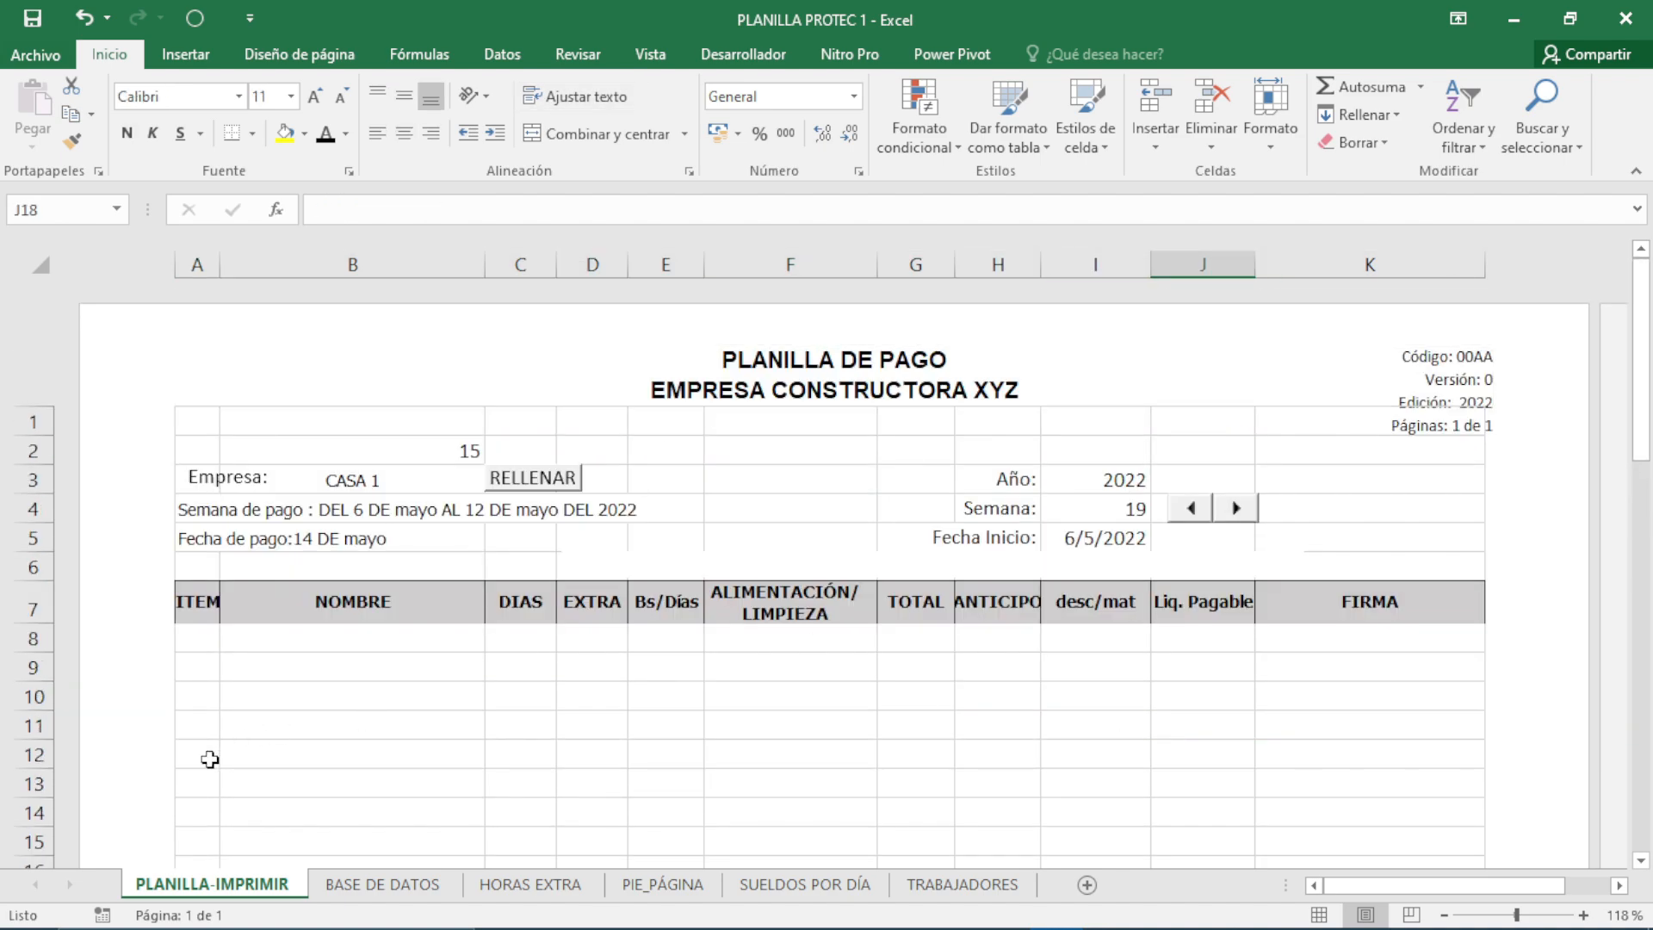
# - Compare the SEMANA and SUCURSAL columns of BASE DE DATOS with the Semana and Empresa selections on PLANILLA-IMPRIMIR
pyautogui.click(321, 881)
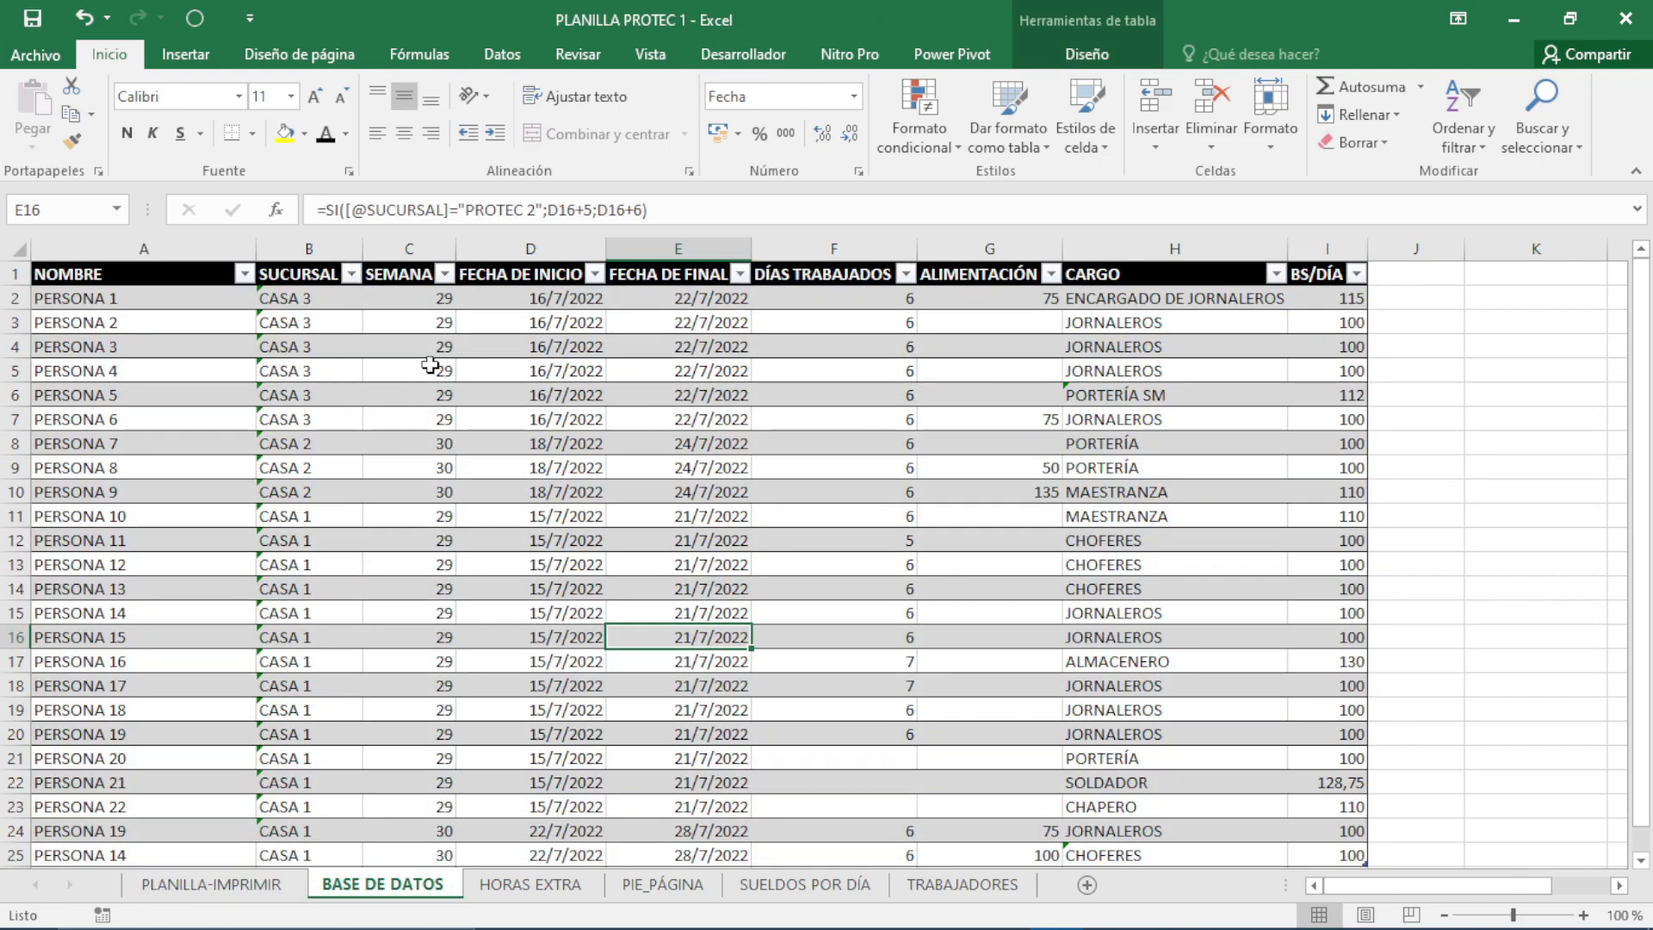
pyautogui.moveTo(430, 305); pyautogui.dragTo(430, 742)
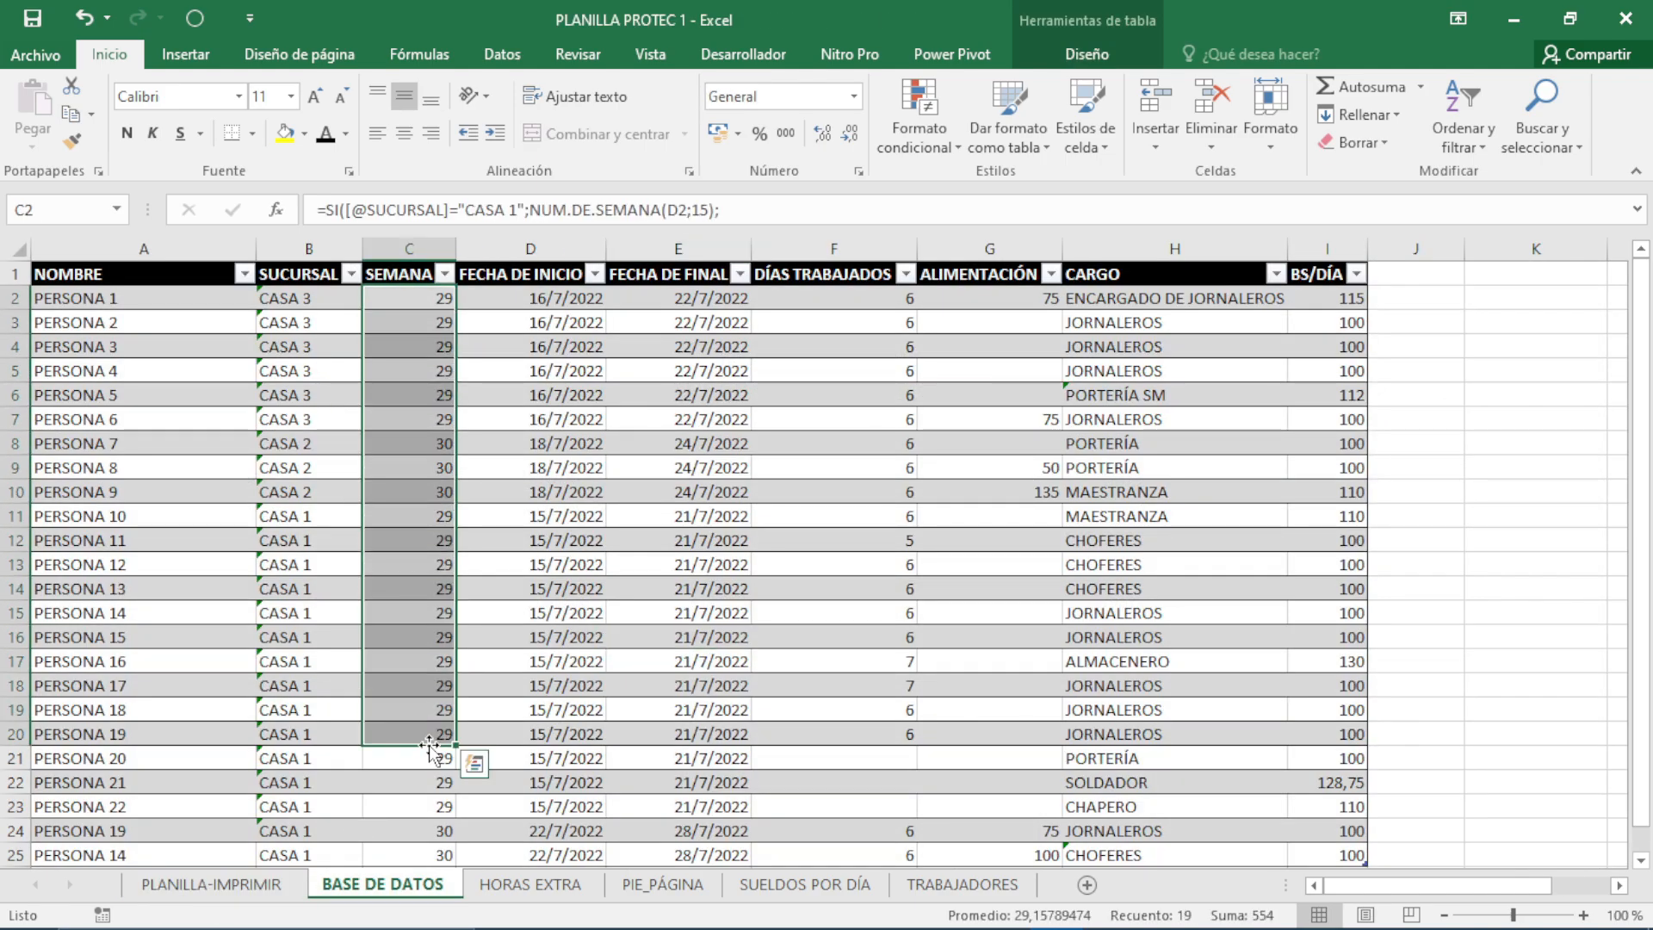
pyautogui.click(329, 564)
pyautogui.click(211, 884)
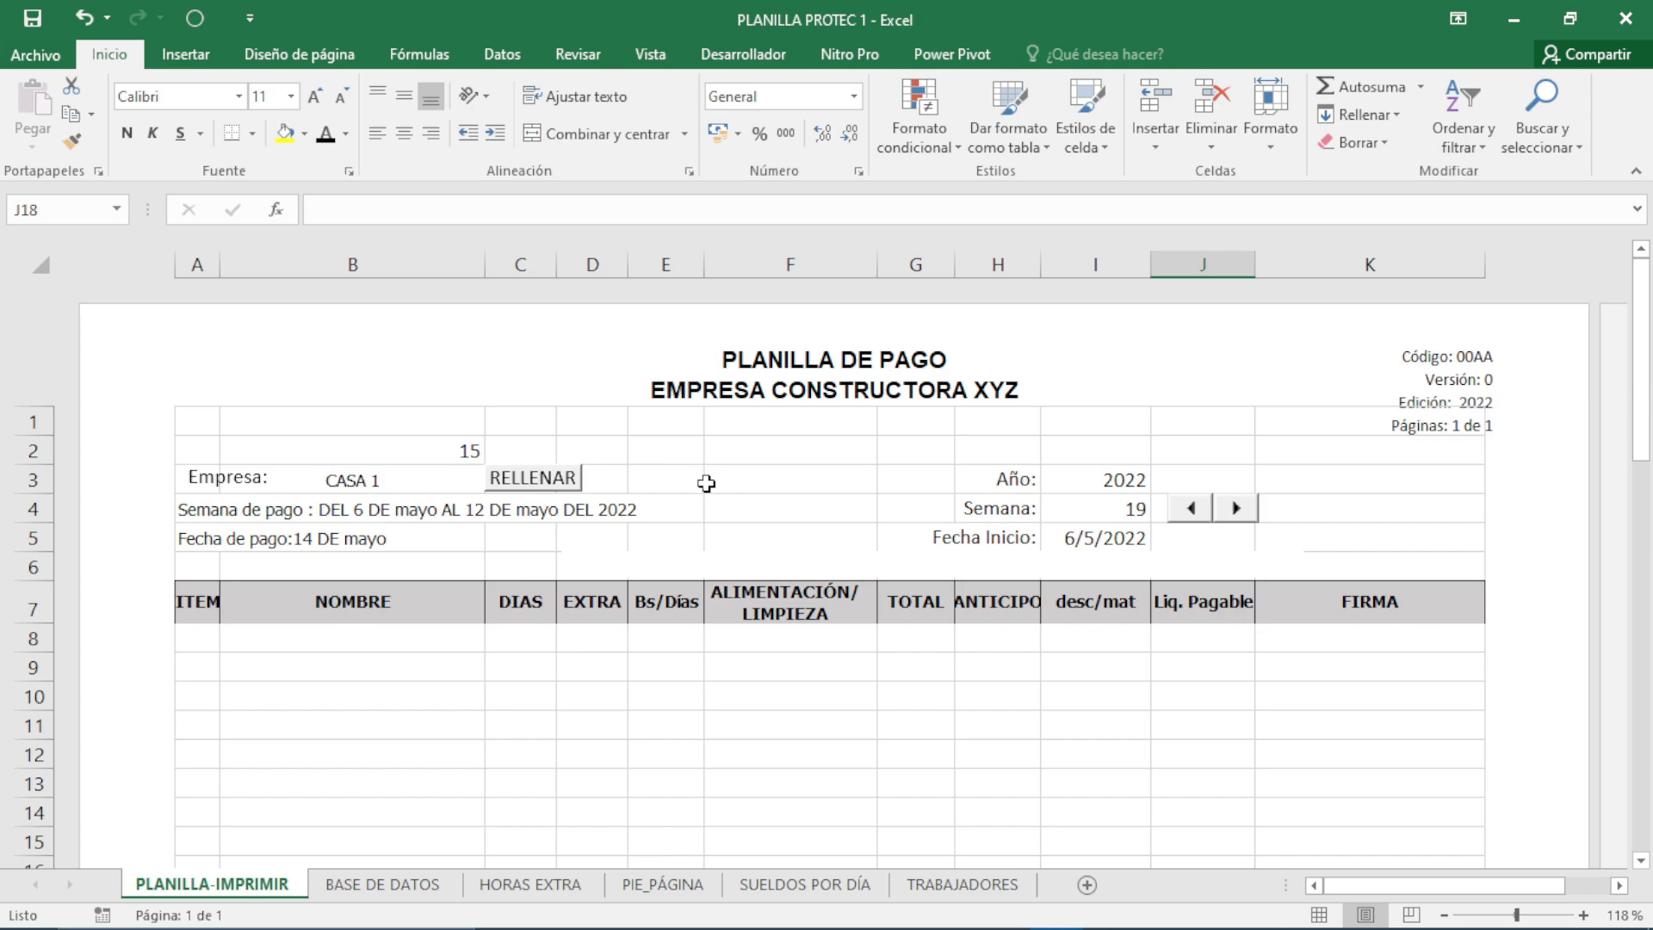
pyautogui.click(1113, 516)
pyautogui.click(357, 484)
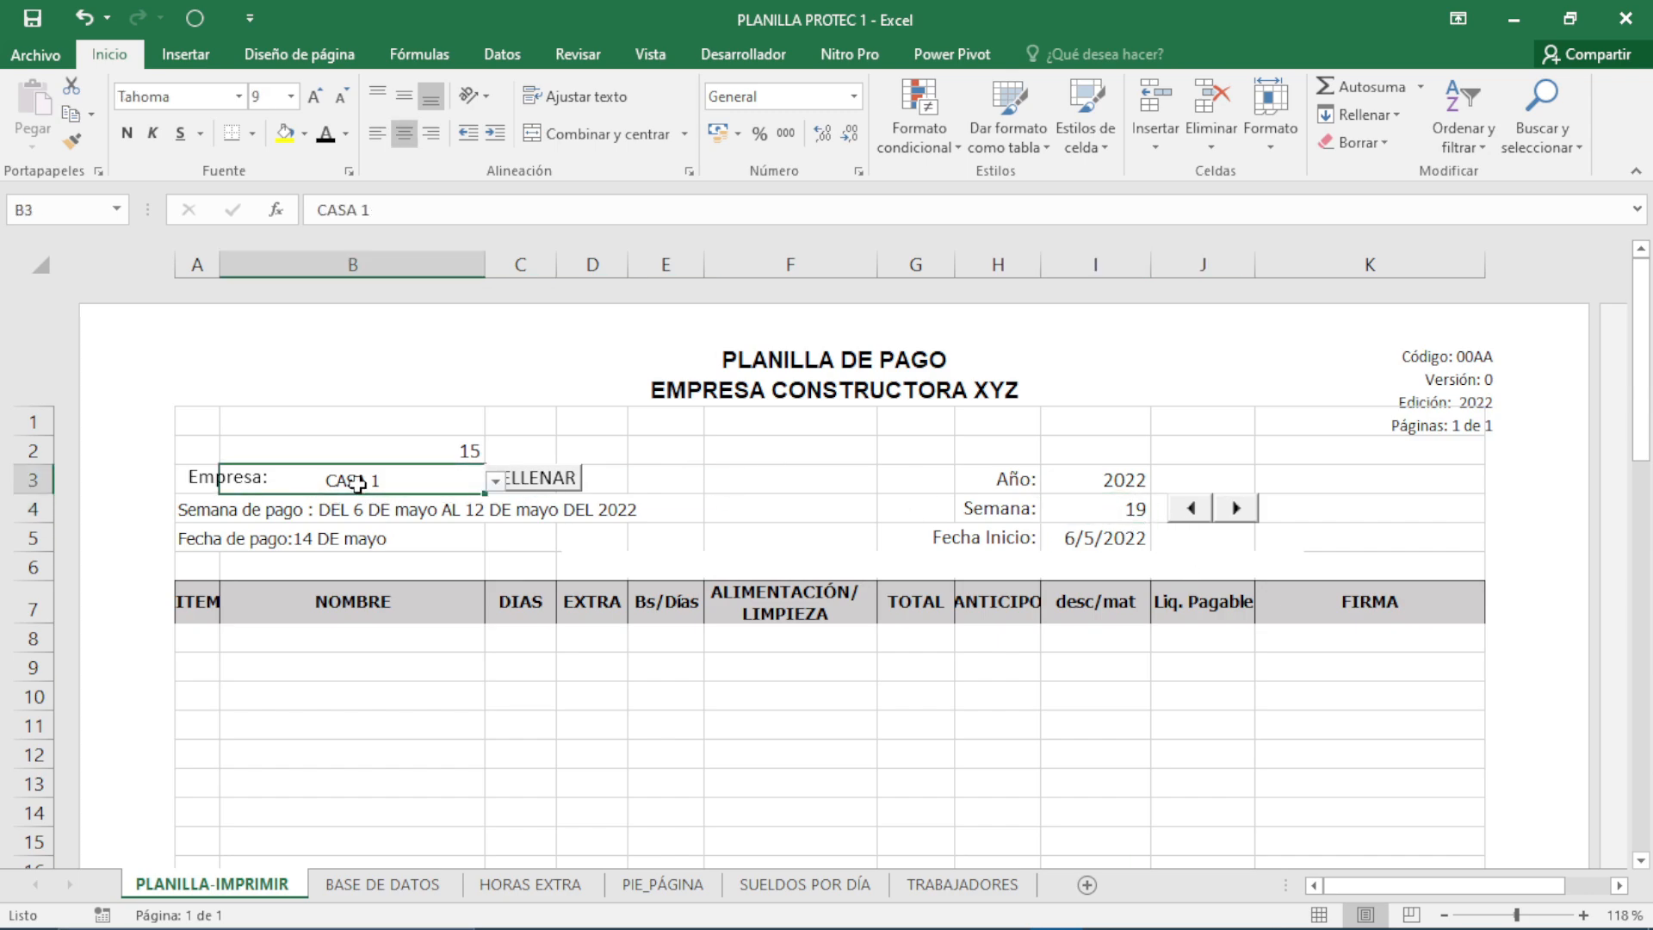
# - Filter the BASE DE DATOS table by SEMANA to show only week 29
pyautogui.click(355, 889)
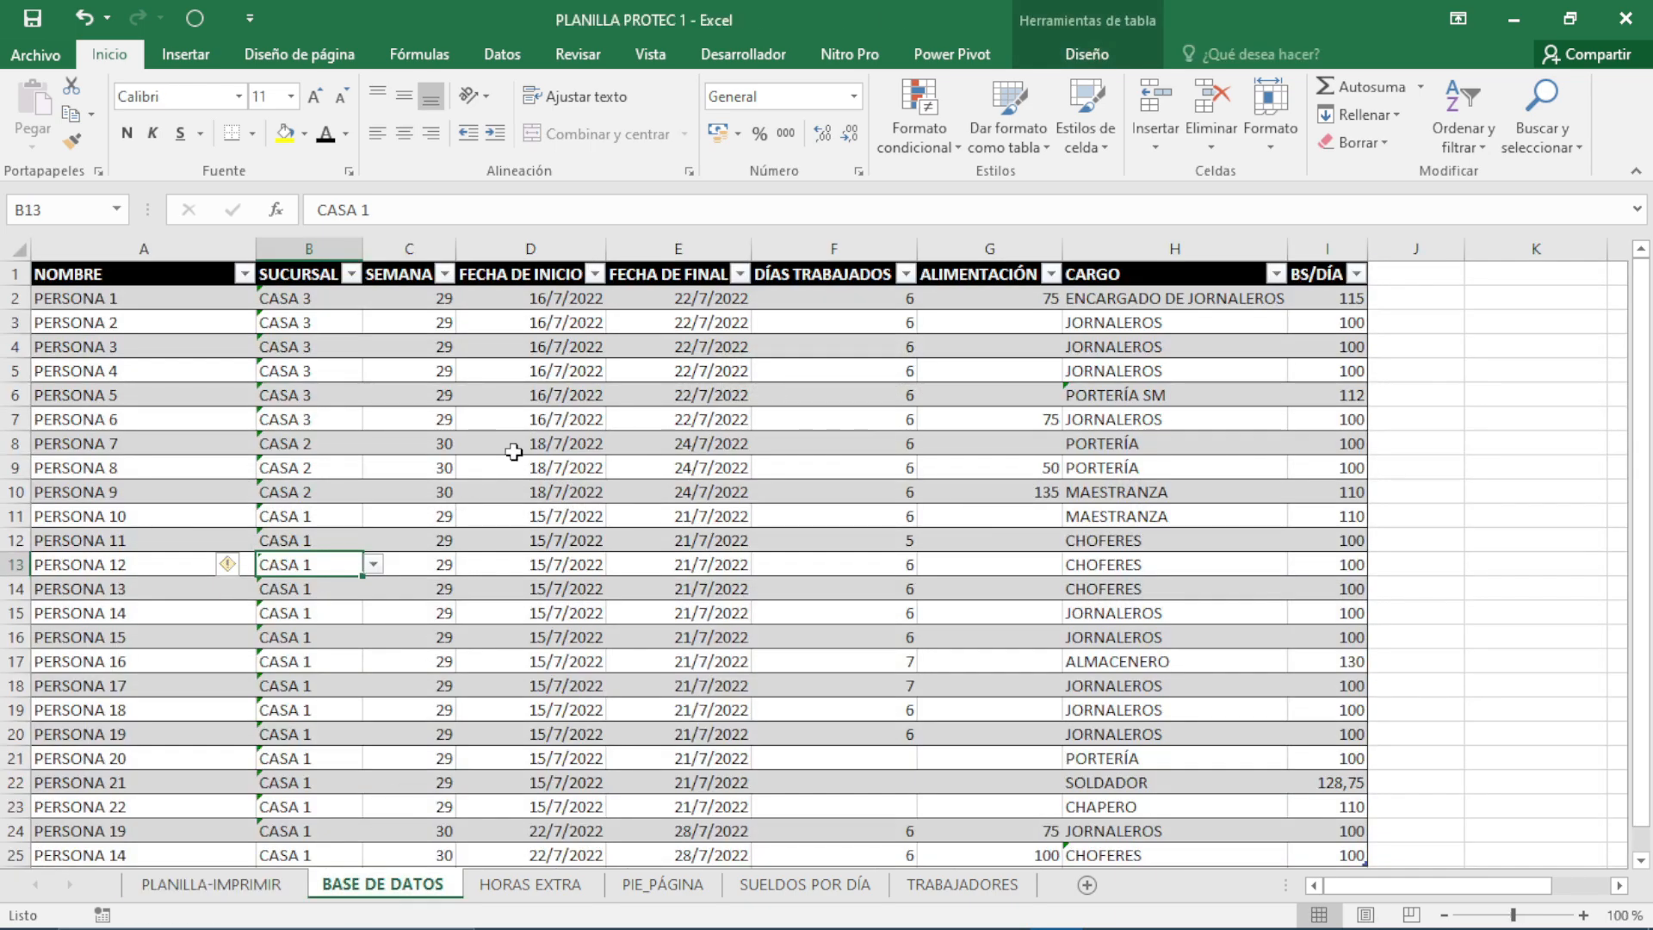
pyautogui.click(444, 273)
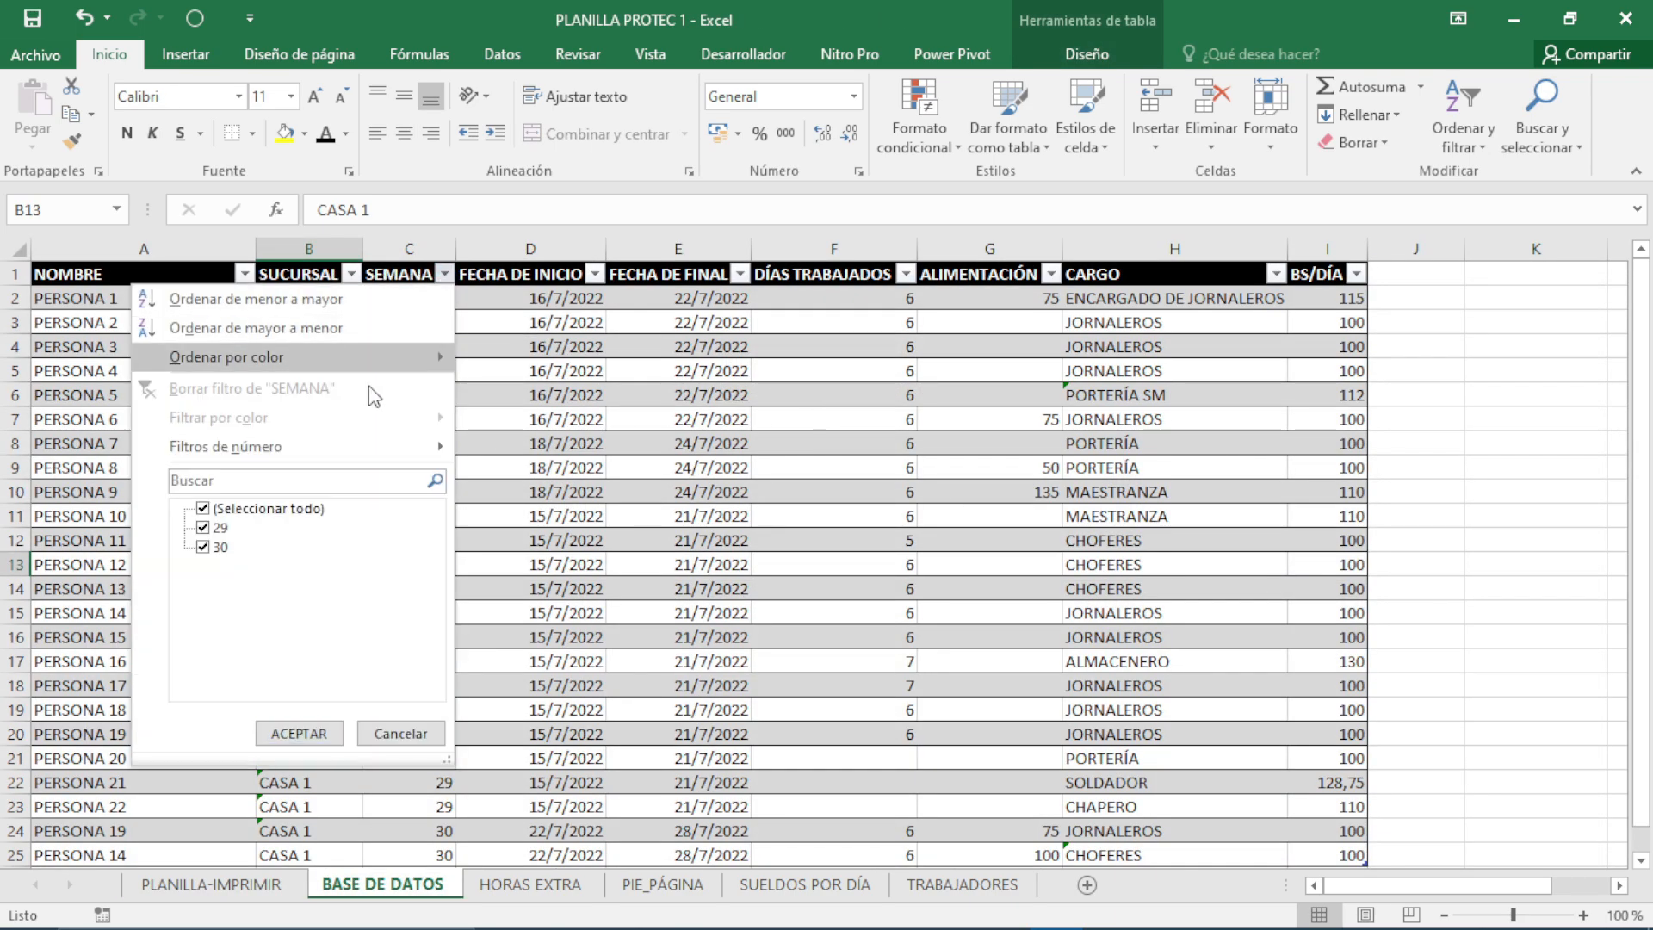
pyautogui.click(205, 509)
pyautogui.click(203, 527)
pyautogui.click(298, 733)
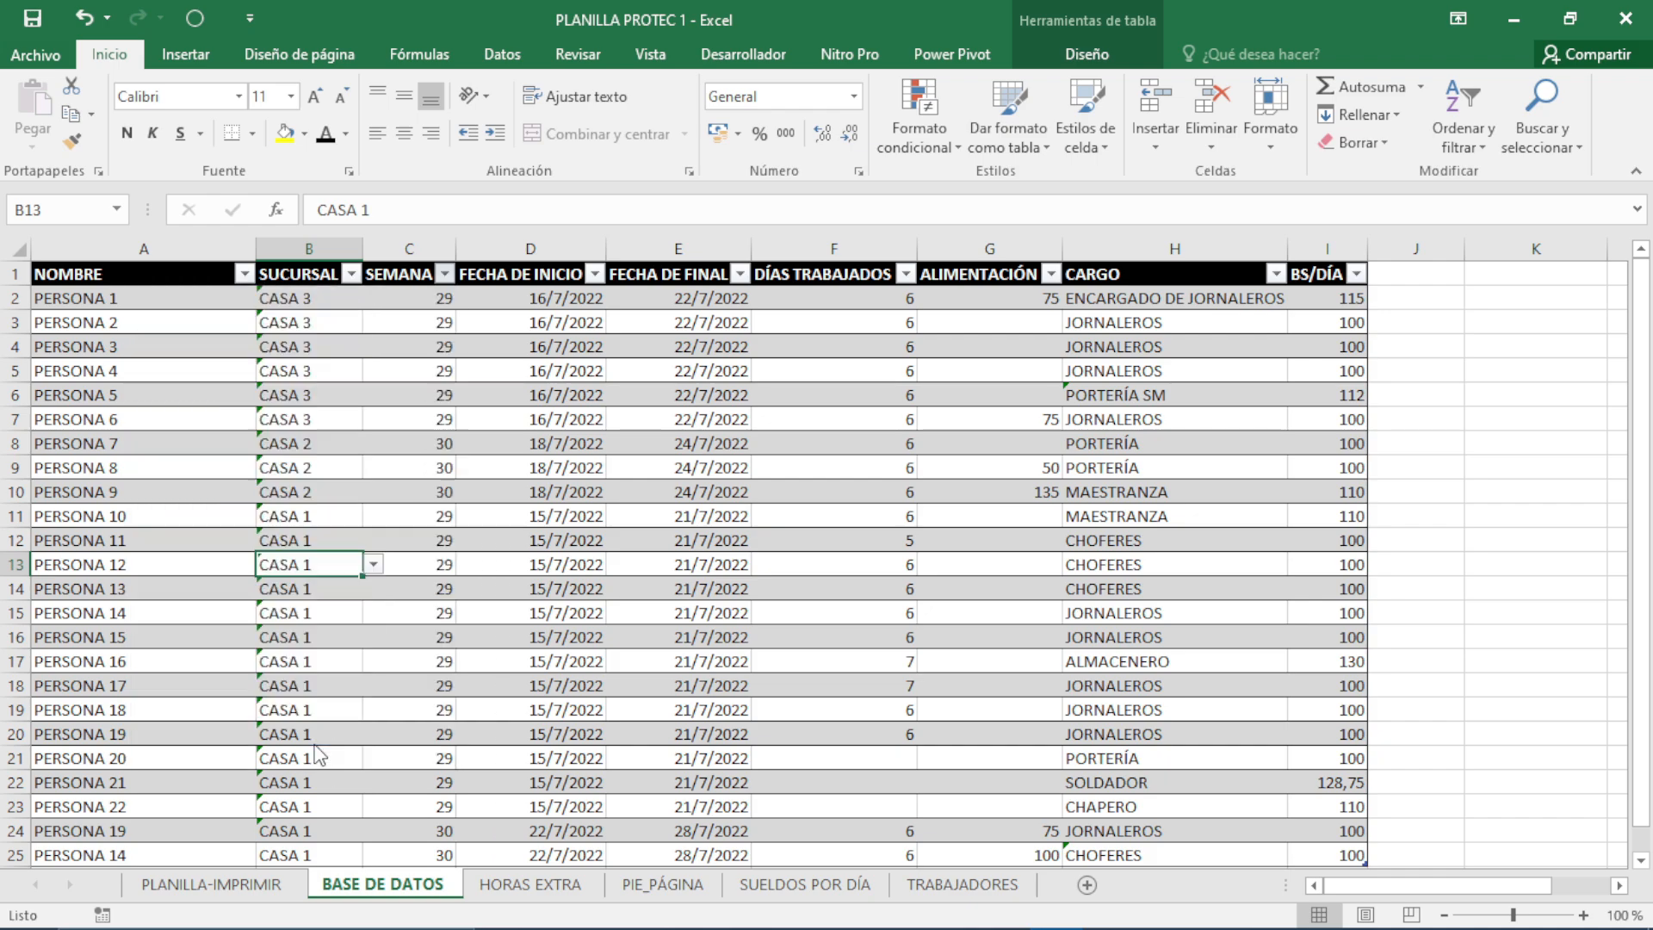
# - Filter the SUCURSAL column of the table to show only CASA 3
pyautogui.click(352, 274)
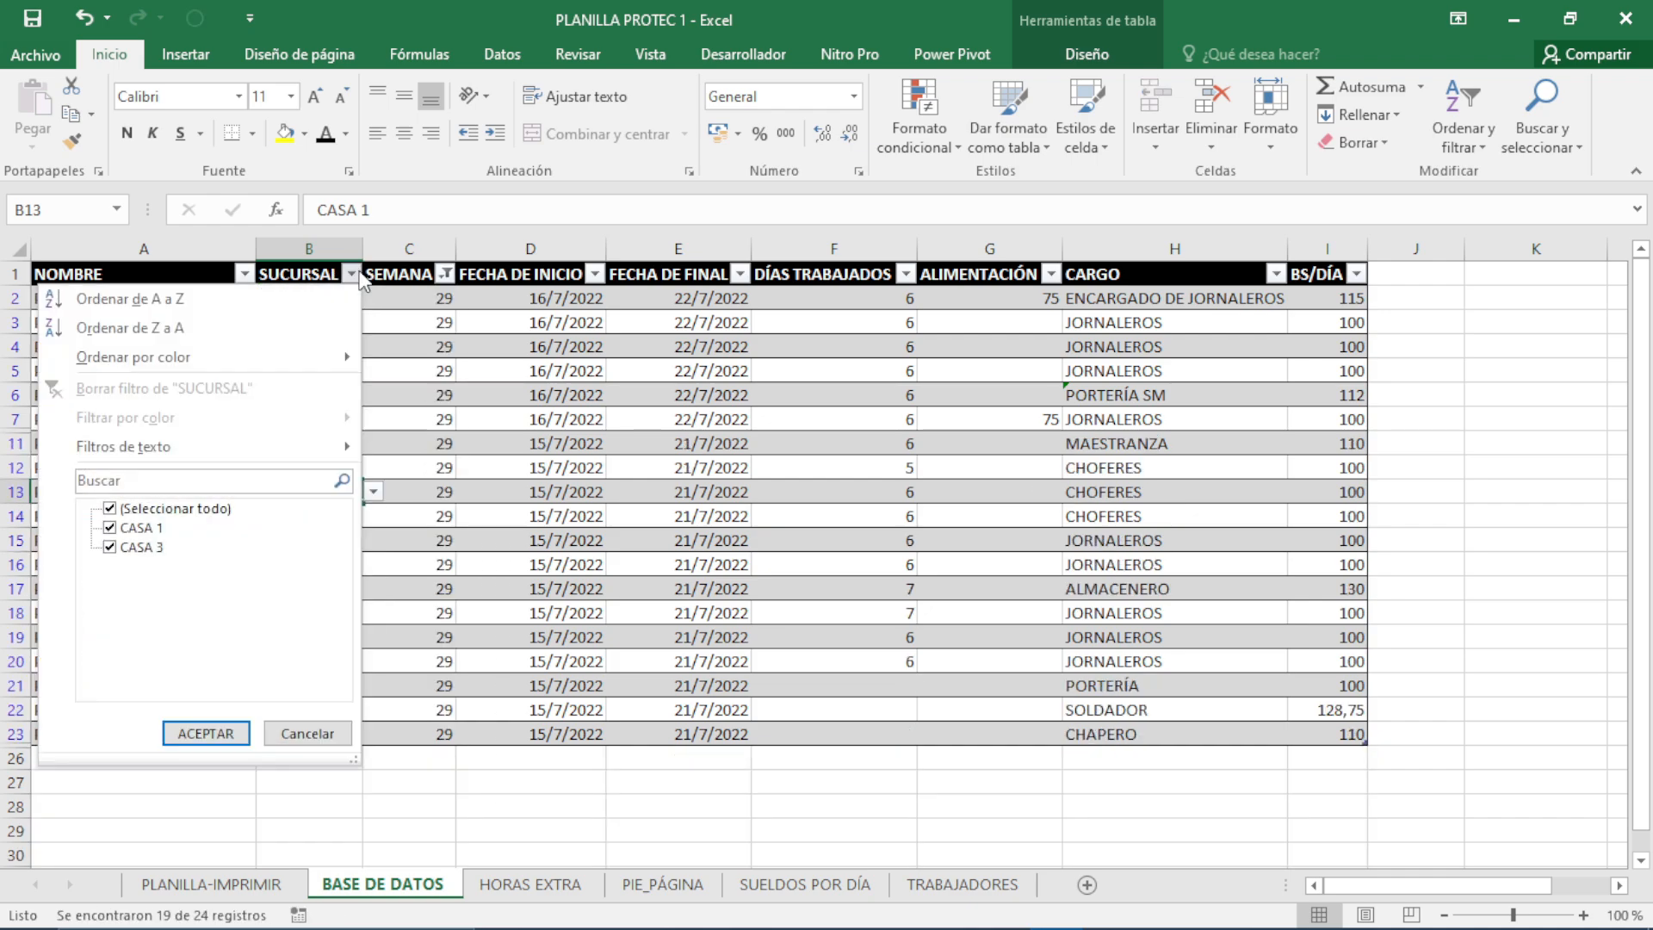
pyautogui.click(109, 509)
pyautogui.click(109, 547)
pyautogui.click(226, 736)
pyautogui.click(679, 708)
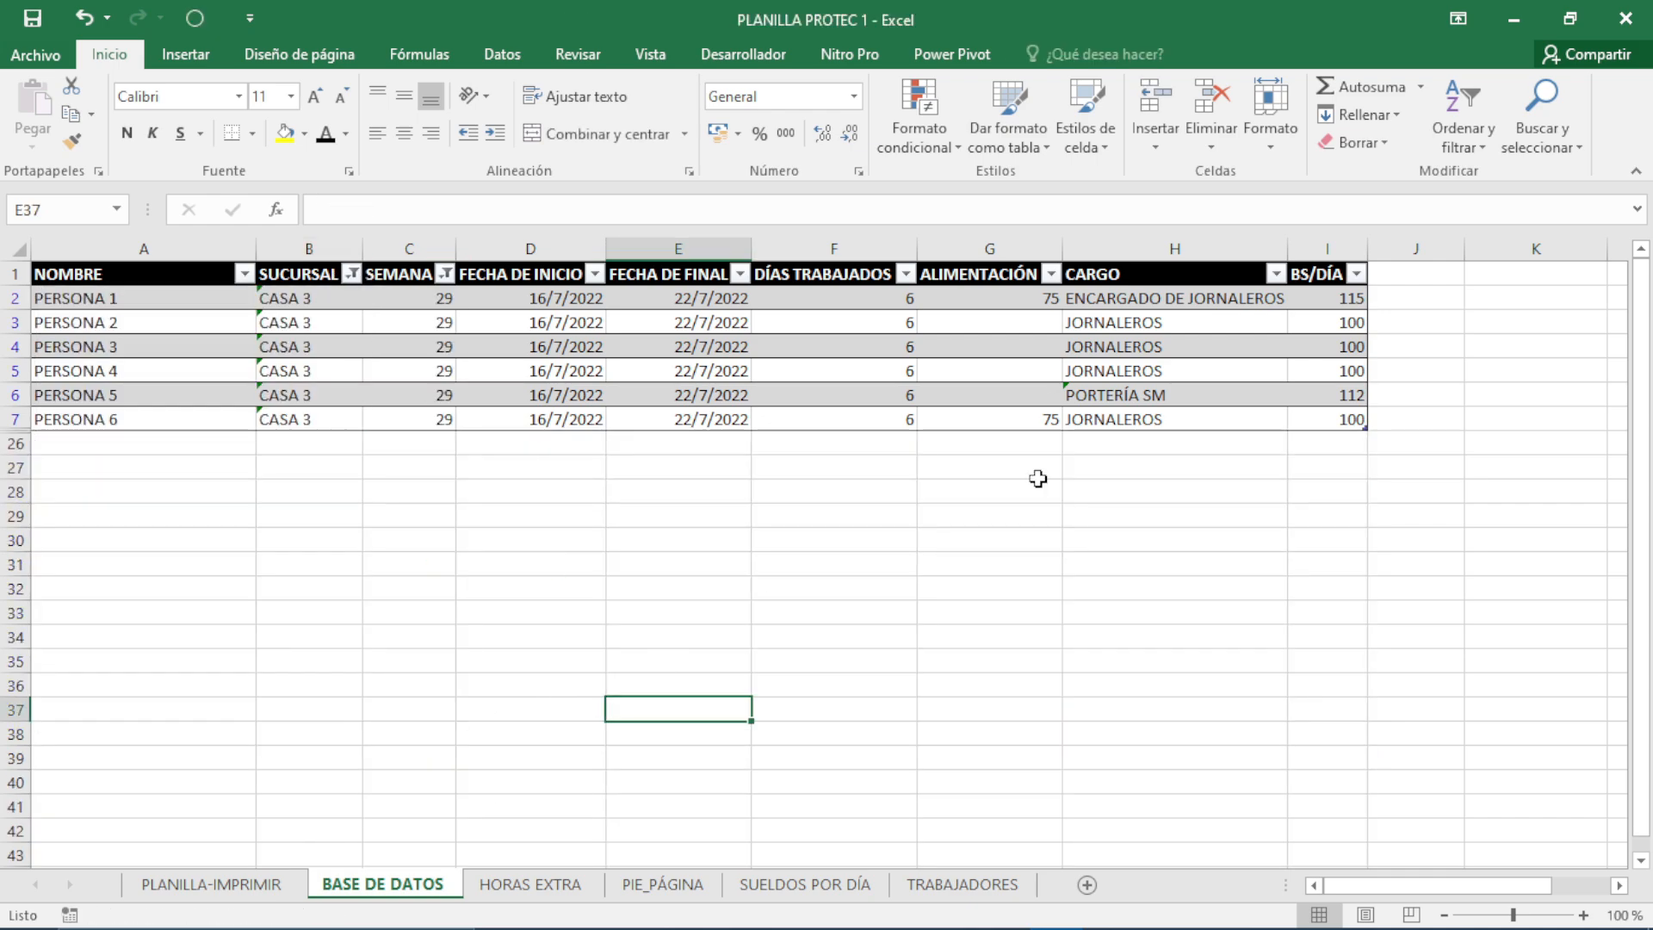
# - Examine the filtered CASA 3 rows and the matching blank rows of the PLANILLA-IMPRIMIR table where they belong
pyautogui.click(528, 610)
pyautogui.moveTo(82, 301); pyautogui.dragTo(1227, 437)
pyautogui.click(1174, 612)
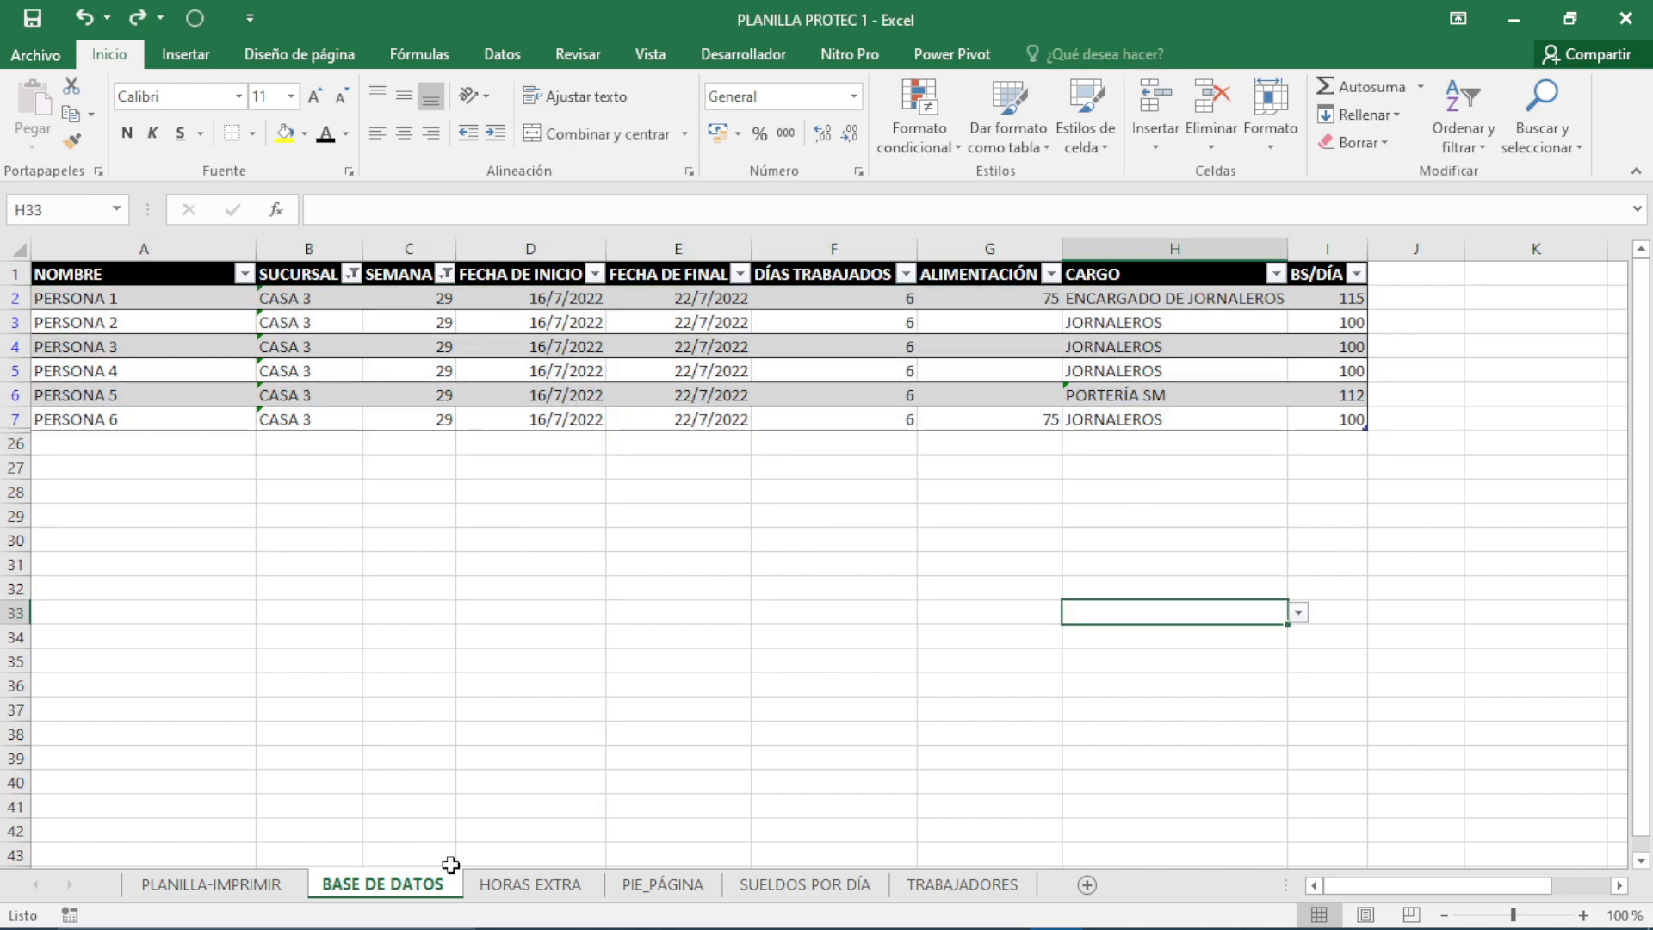
pyautogui.click(211, 884)
pyautogui.moveTo(200, 626); pyautogui.dragTo(1386, 819)
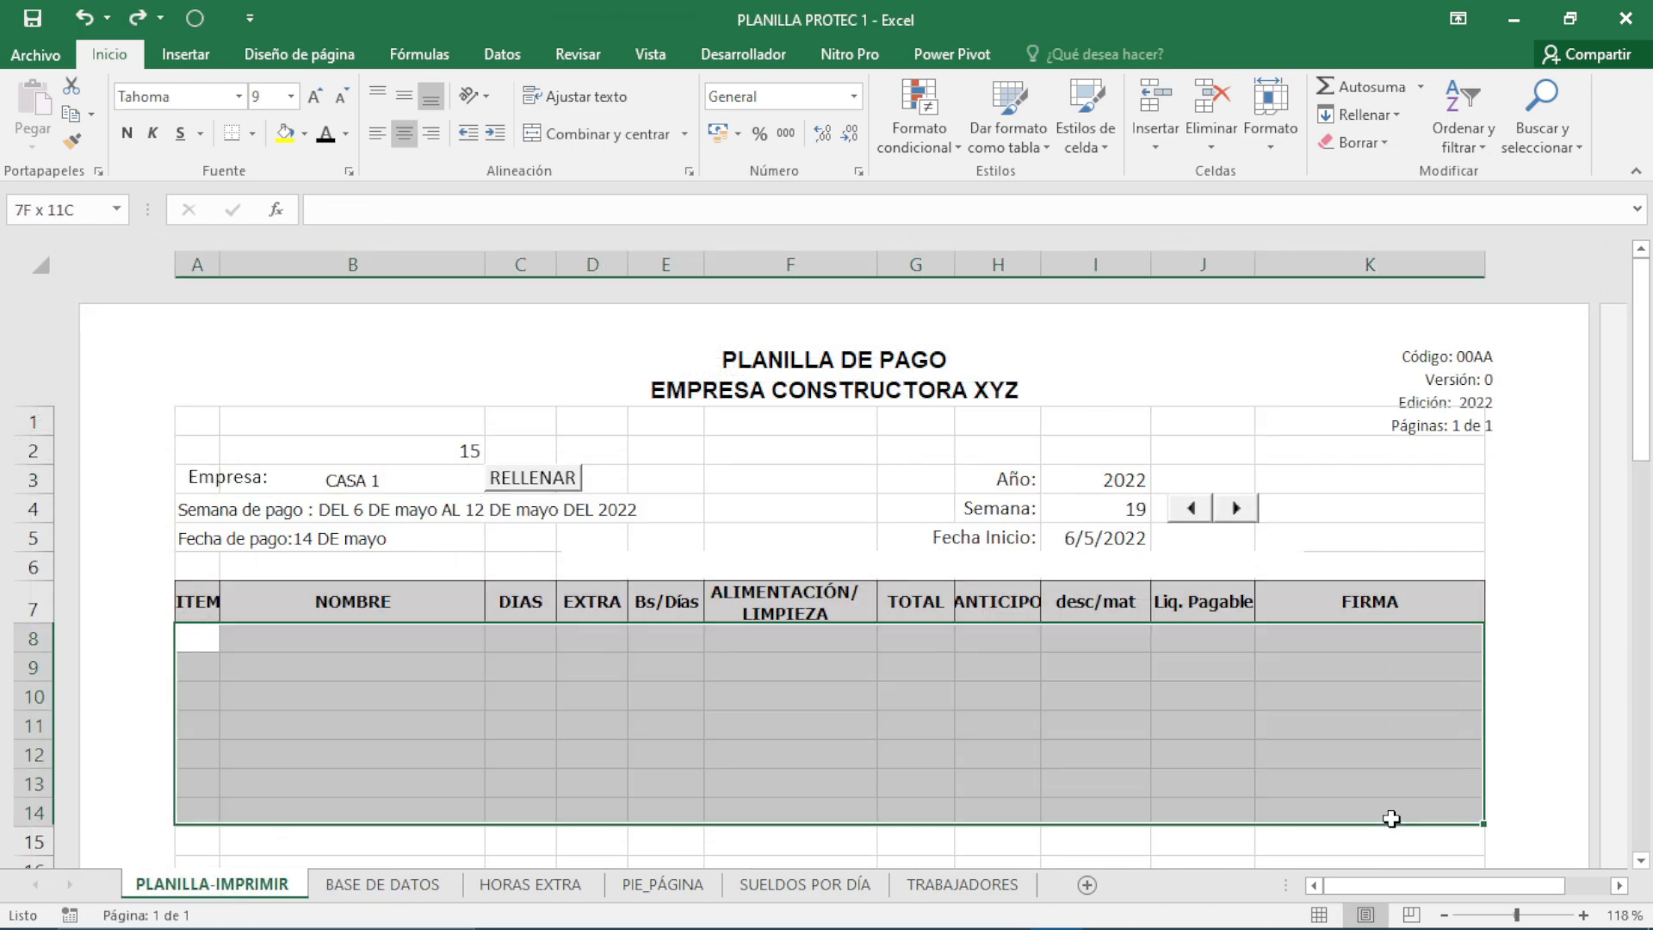
pyautogui.click(761, 775)
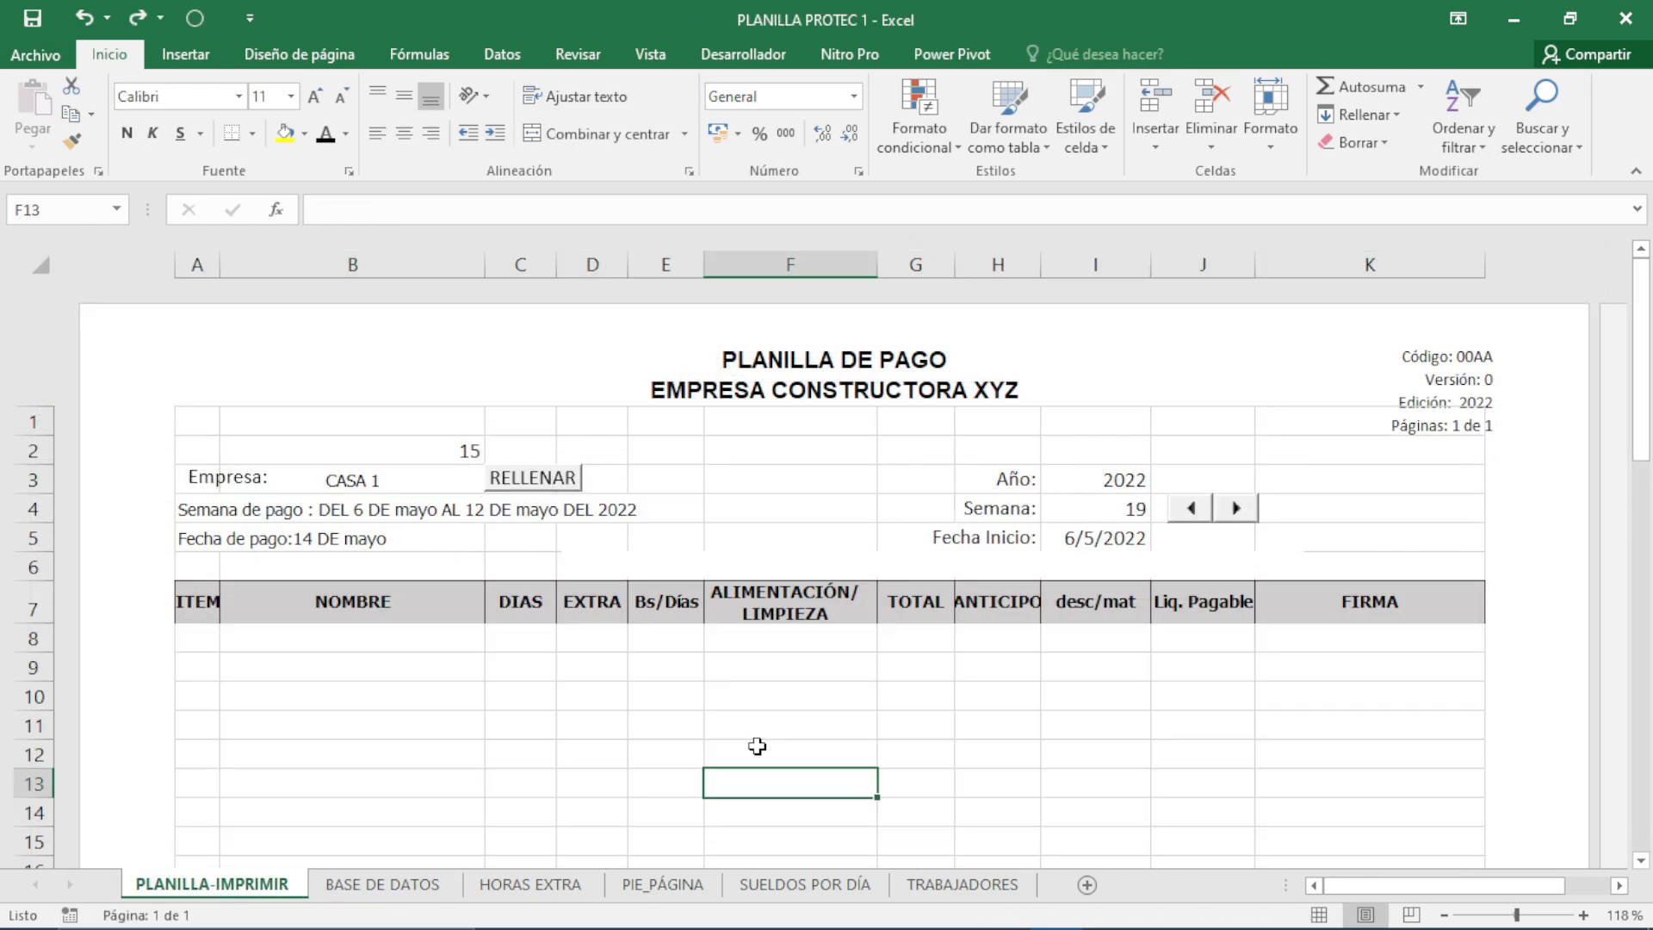
# - Clear the SEMANA and SUCURSAL filters from the BASE DE DATOS table
pyautogui.click(387, 884)
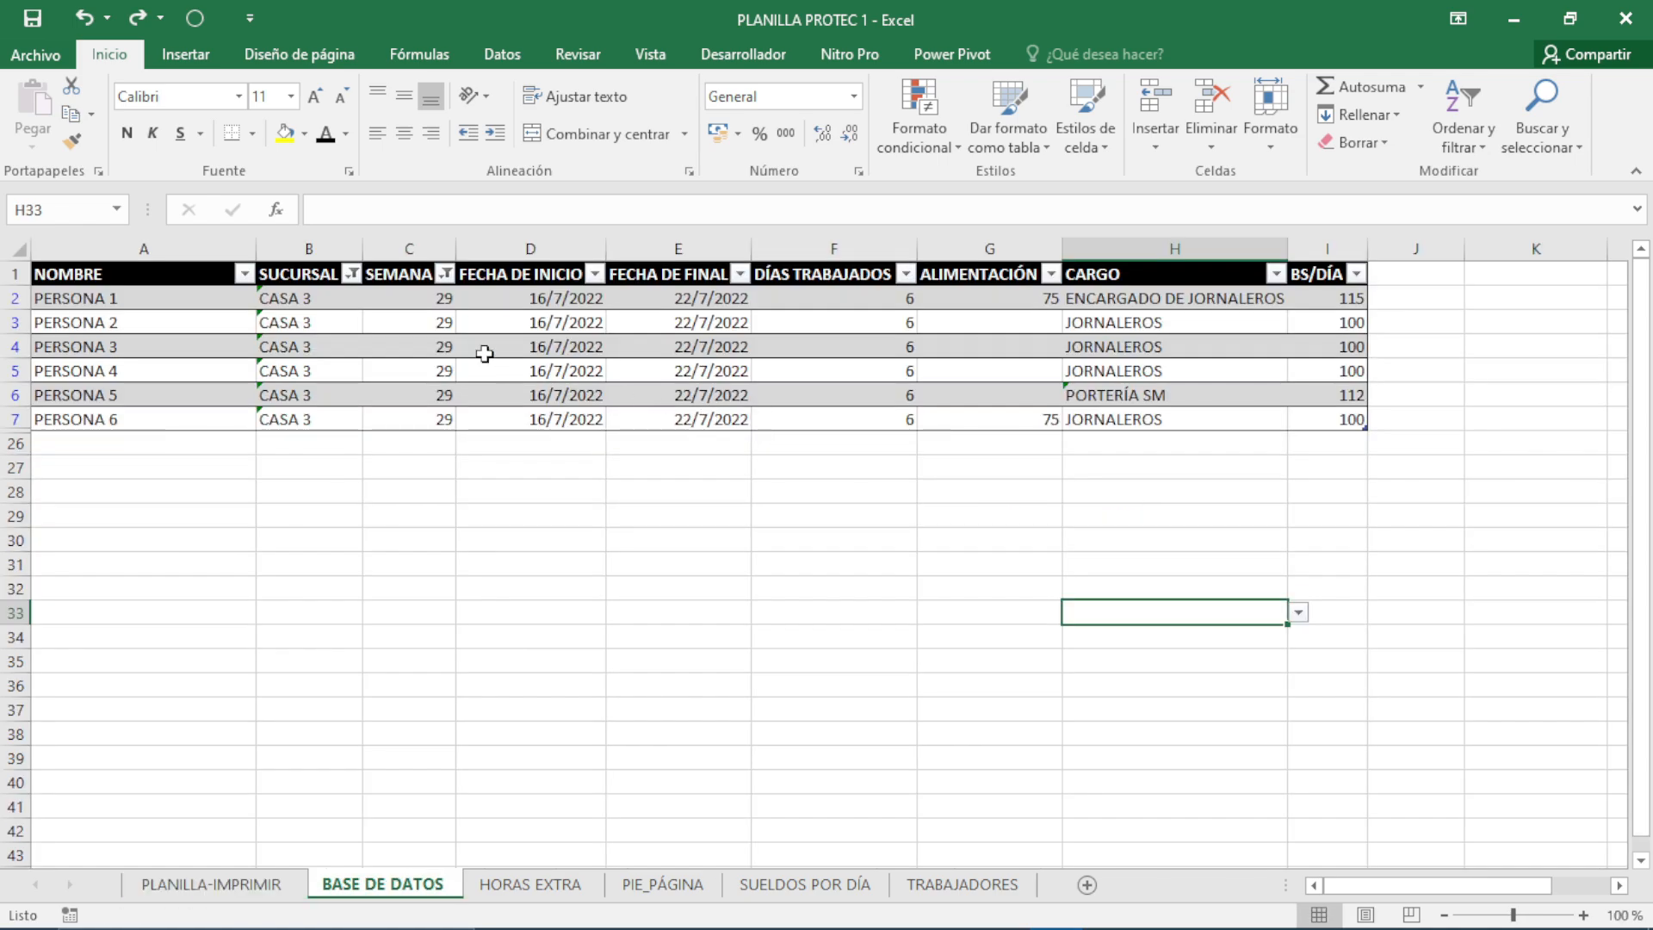
pyautogui.click(445, 274)
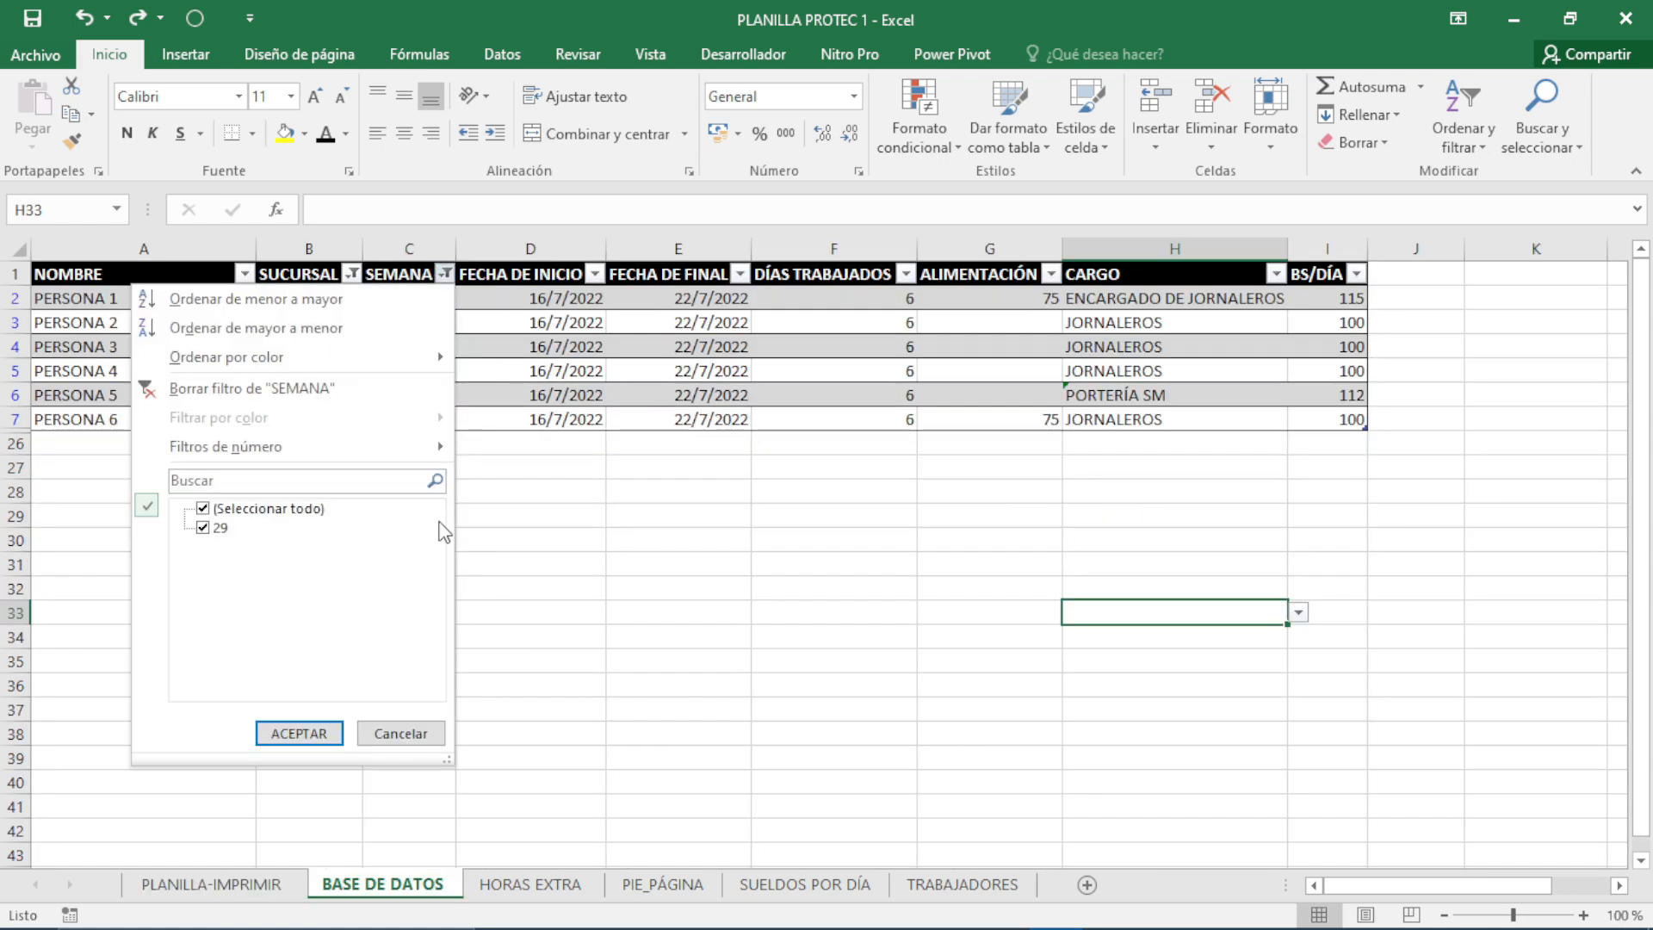
pyautogui.click(235, 388)
pyautogui.click(353, 275)
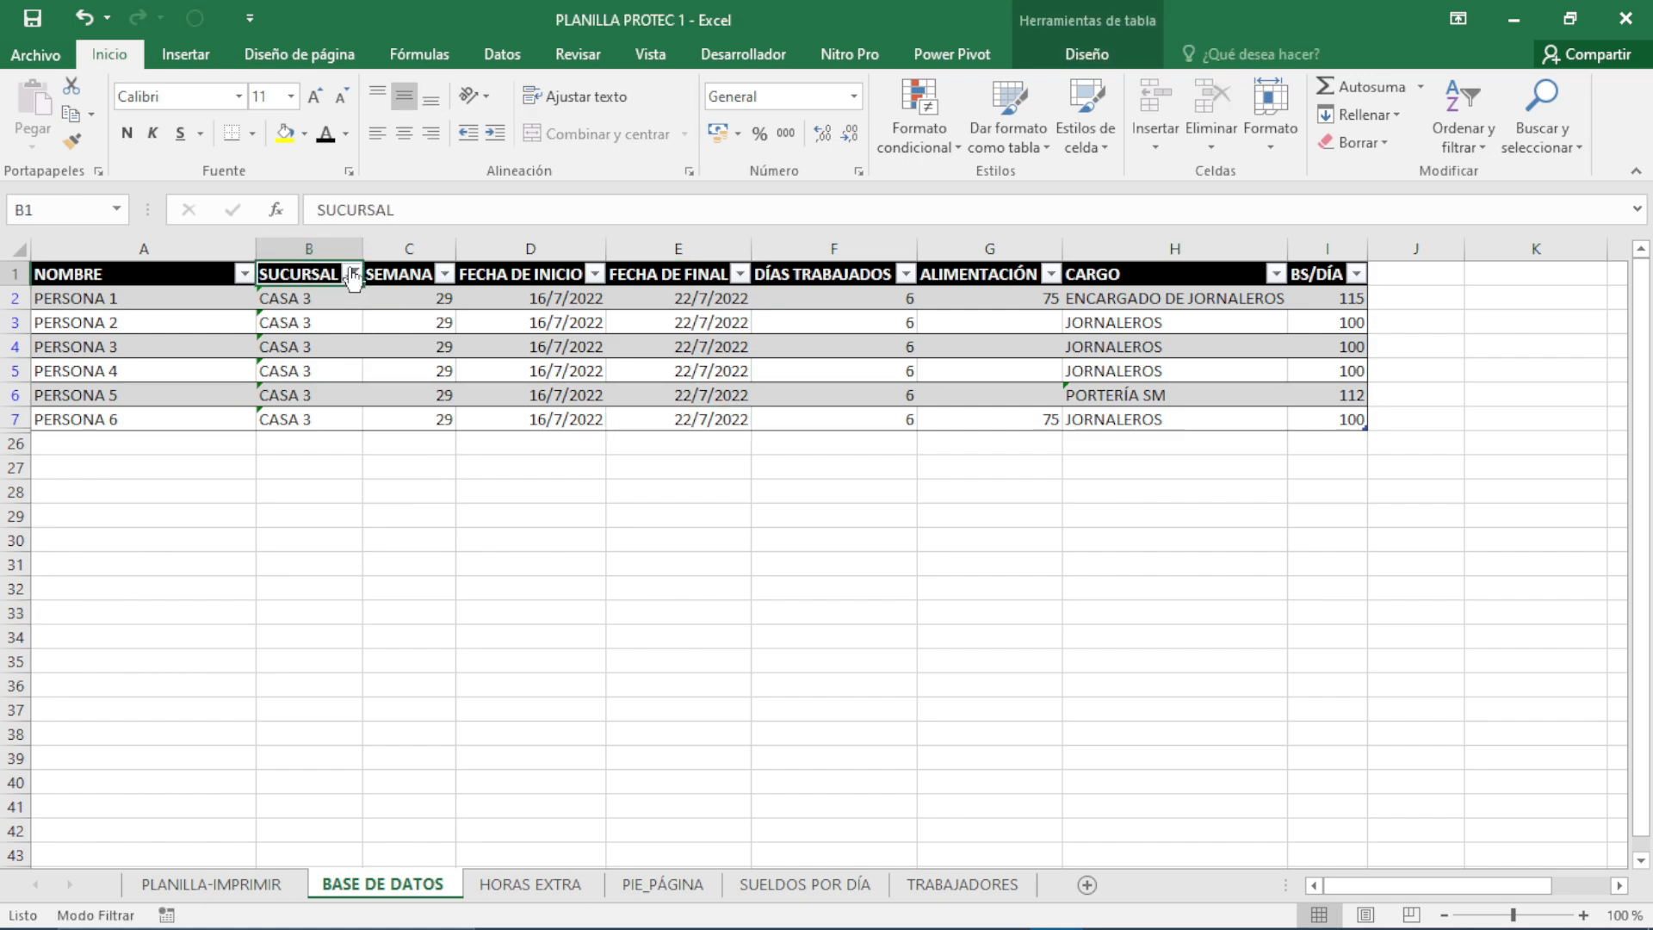
pyautogui.click(195, 393)
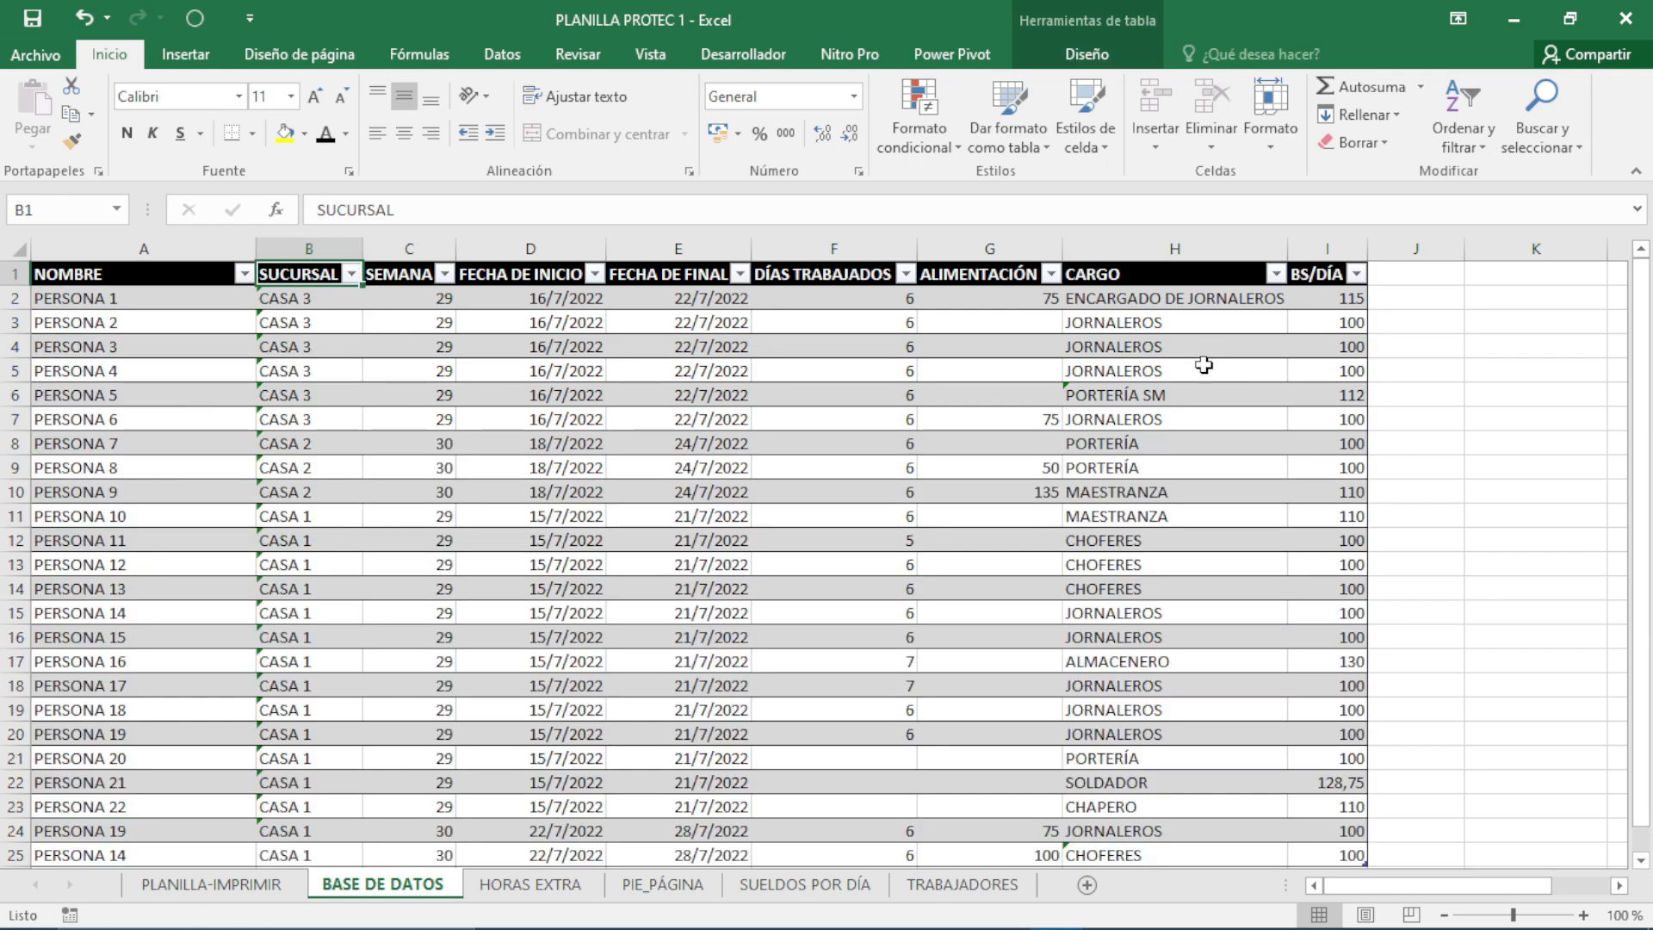
# - Advance the Semana number on PLANILLA-IMPRIMIR to 29
pyautogui.click(1237, 469)
pyautogui.hotkey('ctrl', 'pageup')
pyautogui.click(1237, 508)
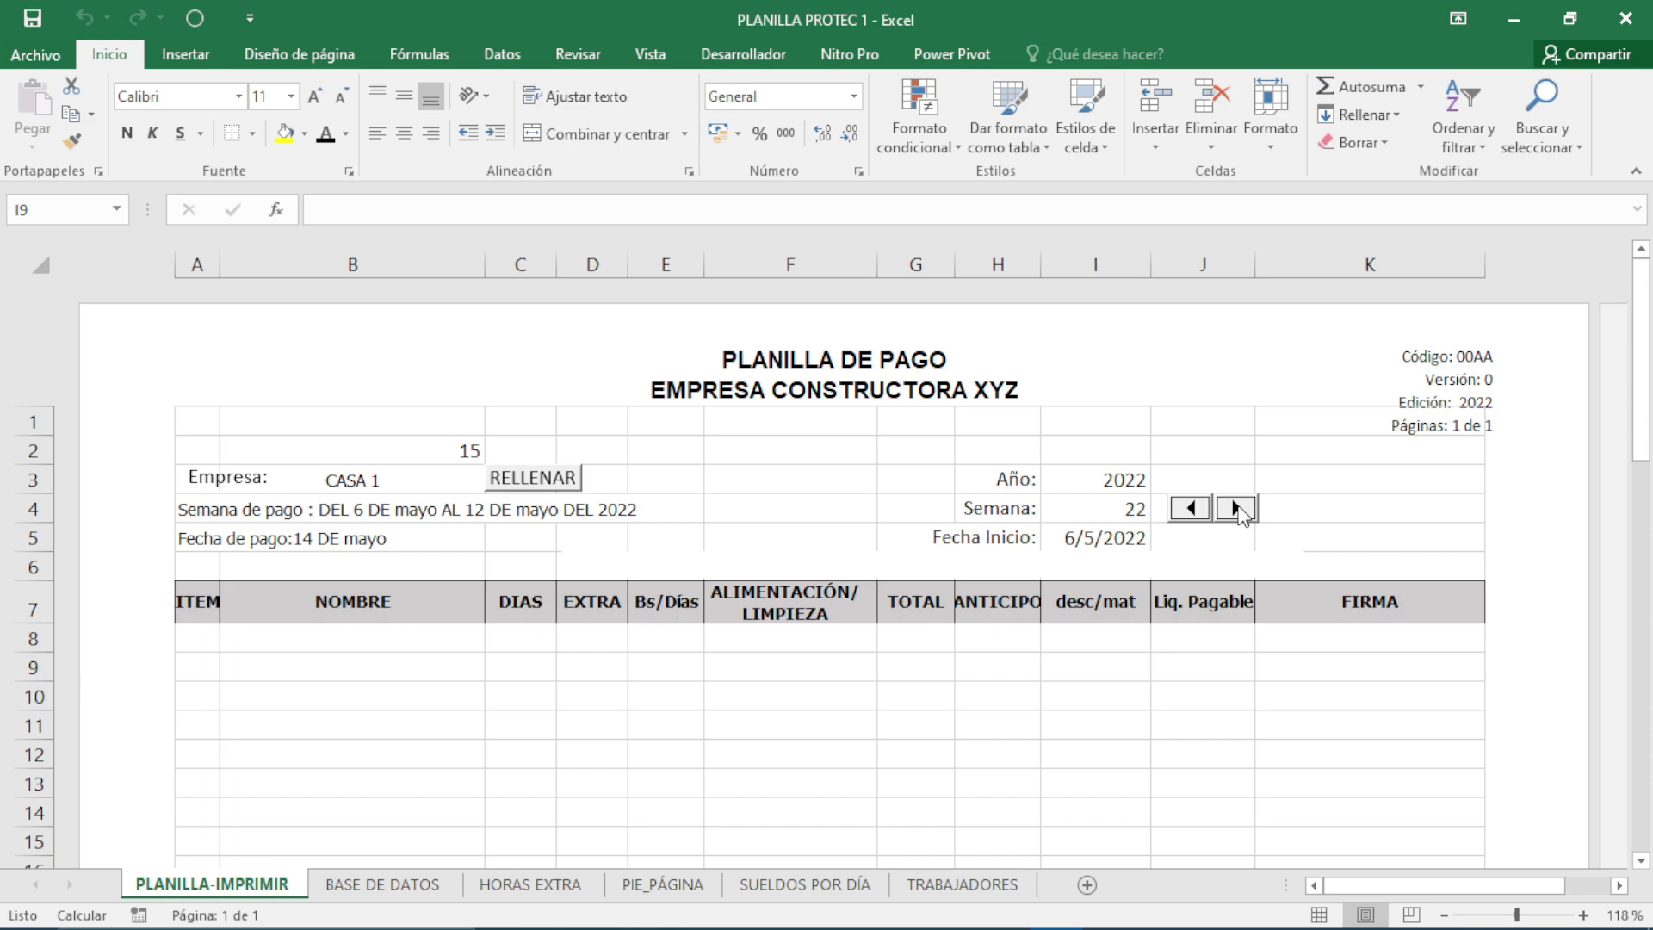
pyautogui.click(1236, 507)
pyautogui.click(1236, 508)
pyautogui.click(1237, 507)
pyautogui.click(1082, 723)
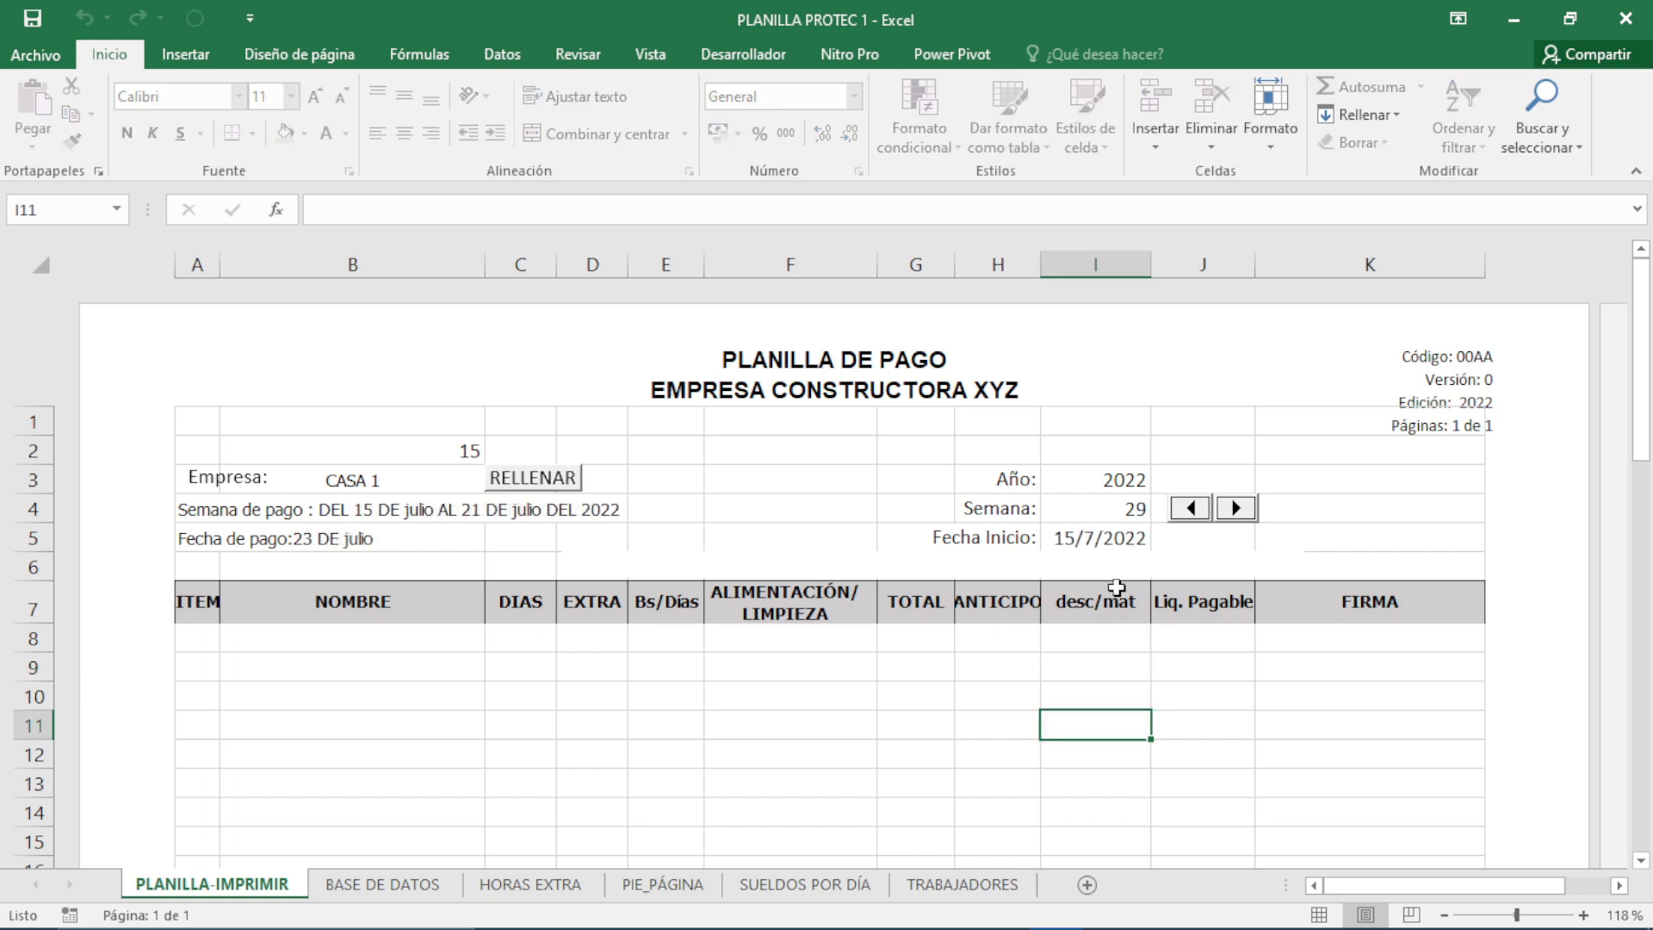
pyautogui.click(1082, 684)
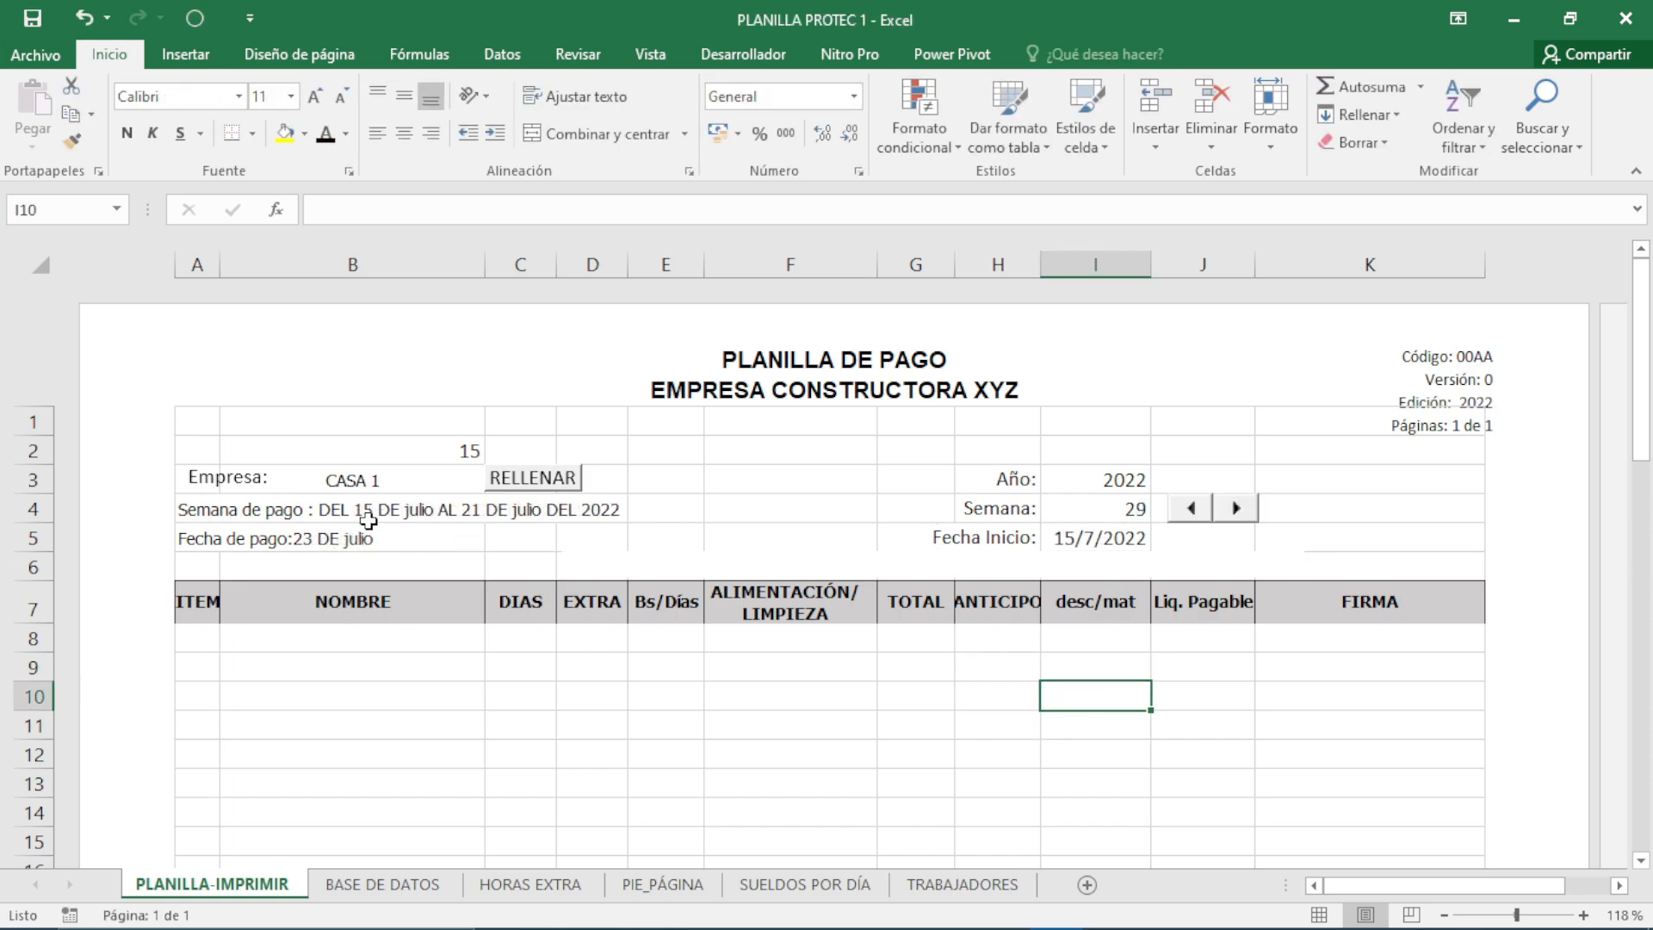
# - Check the week numbers and end dates in BASE DE DATOS against the payroll's selected week
pyautogui.hotkey('ctrl', 'pagedown')
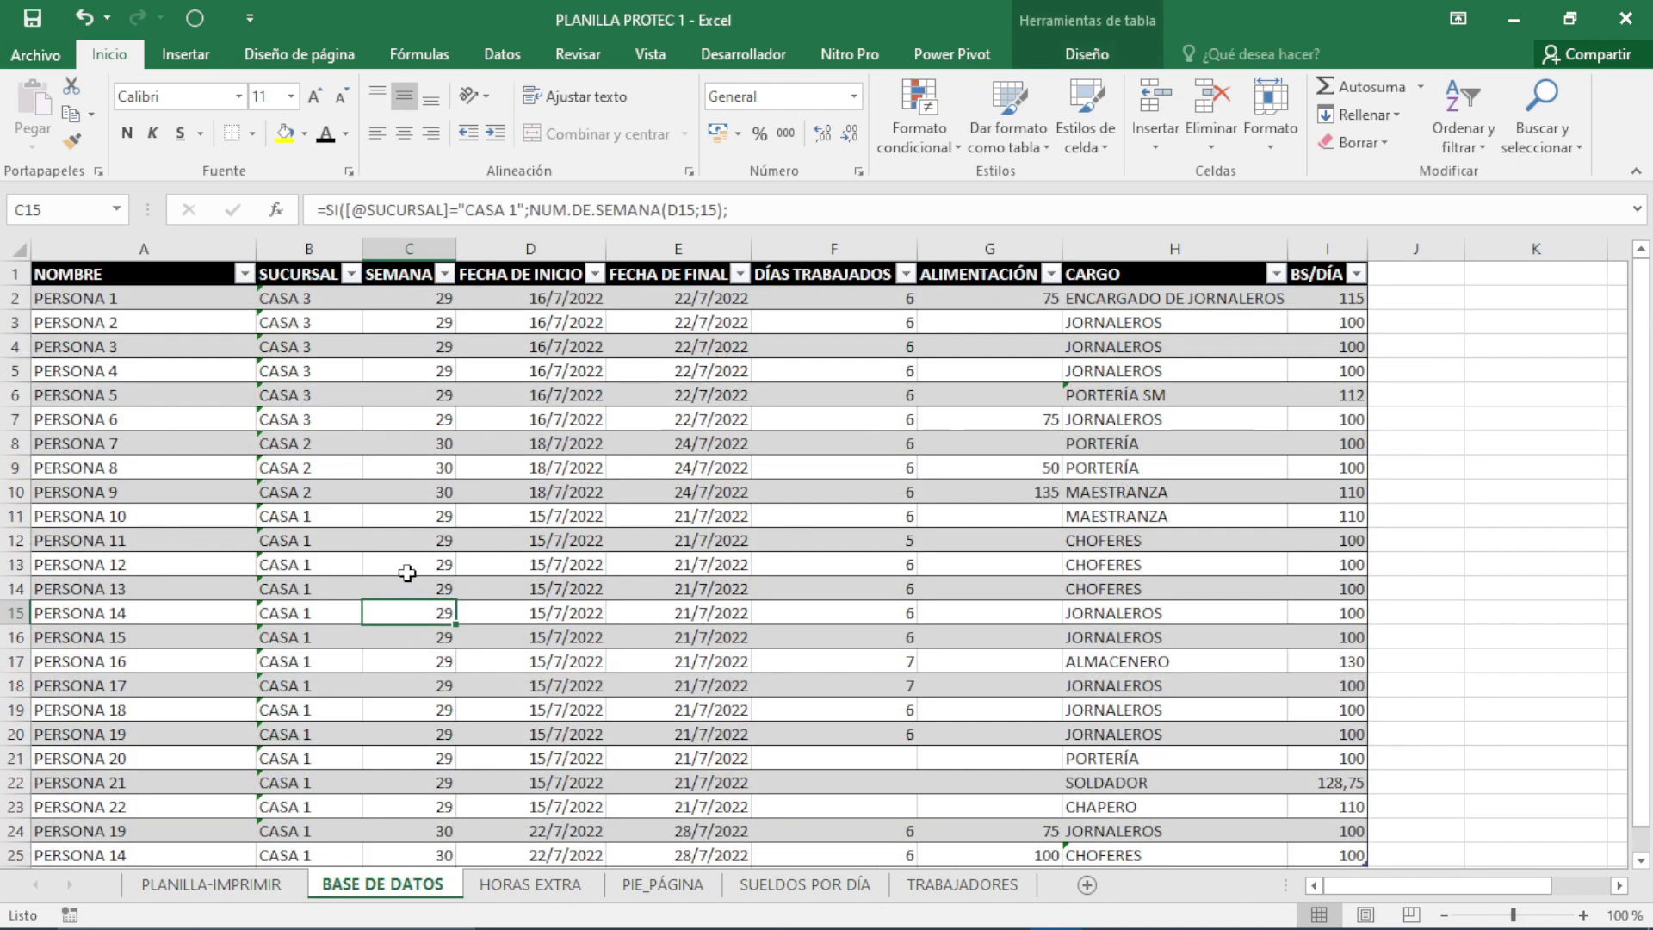
pyautogui.moveTo(439, 299); pyautogui.dragTo(439, 609)
pyautogui.click(621, 633)
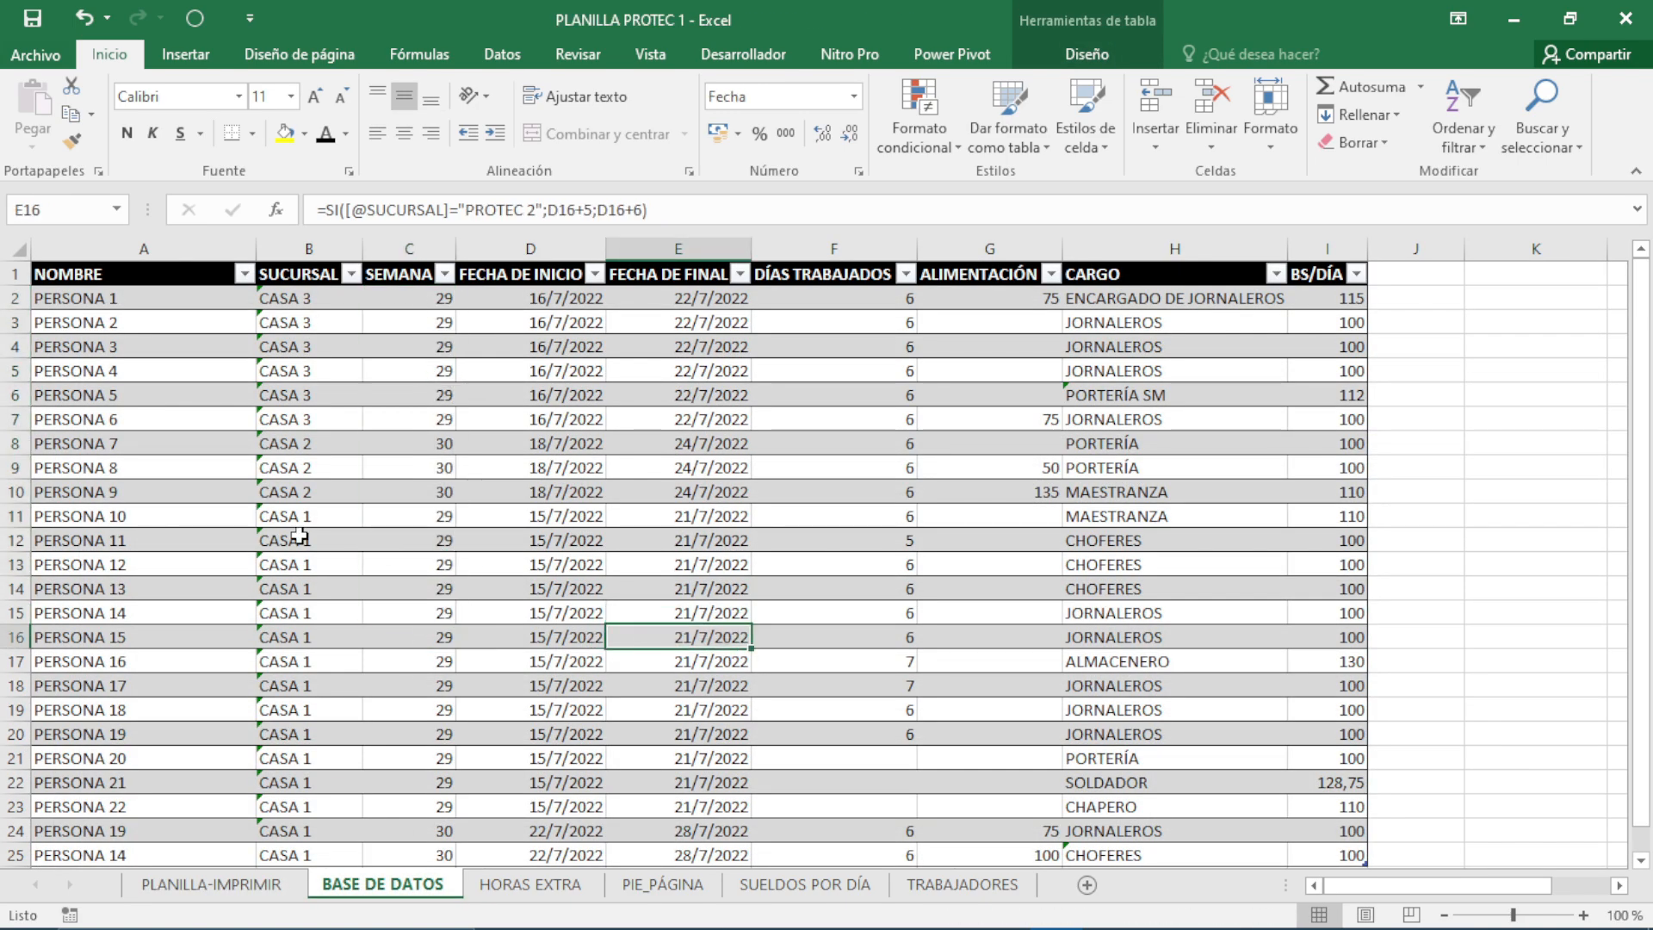
# - Fill the PLANILLA-IMPRIMIR table with the CASA 1 workers of week 29 using the RELLENAR macro
pyautogui.hotkey('ctrl', 'pageup')
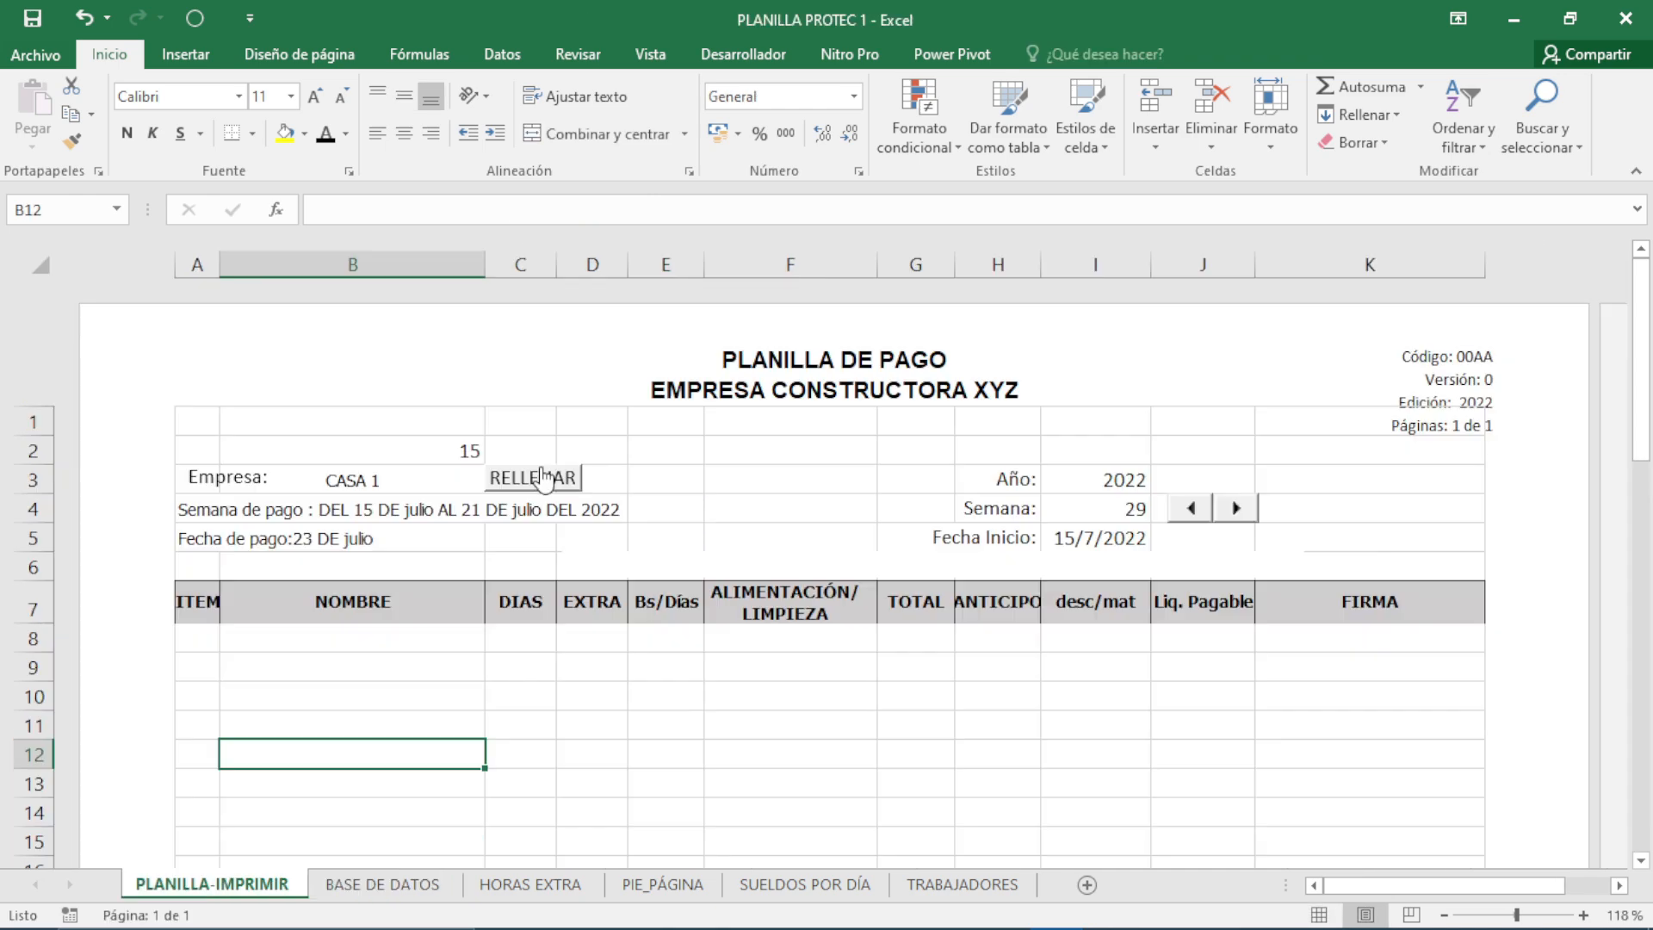
pyautogui.click(533, 474)
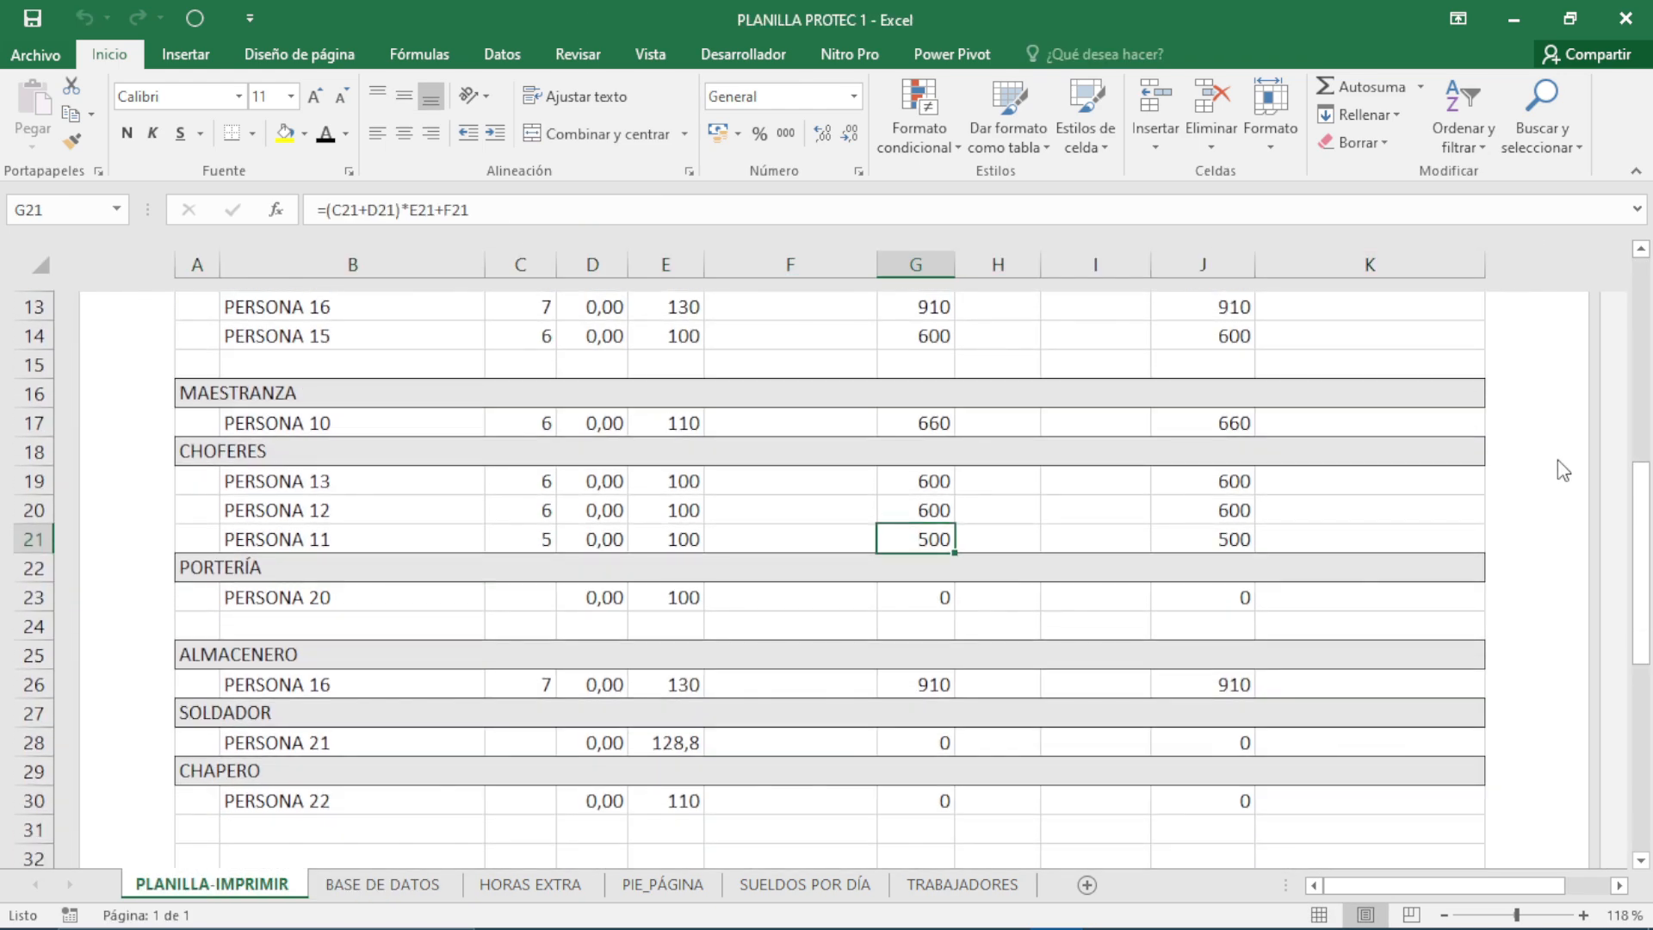
# - Delete the blank rows directly above the JORNALEROS, MAESTRANZA and ALMACENERO headings in the payroll table
pyautogui.moveTo(1633, 594); pyautogui.dragTo(1633, 476)
pyautogui.click(30, 379)
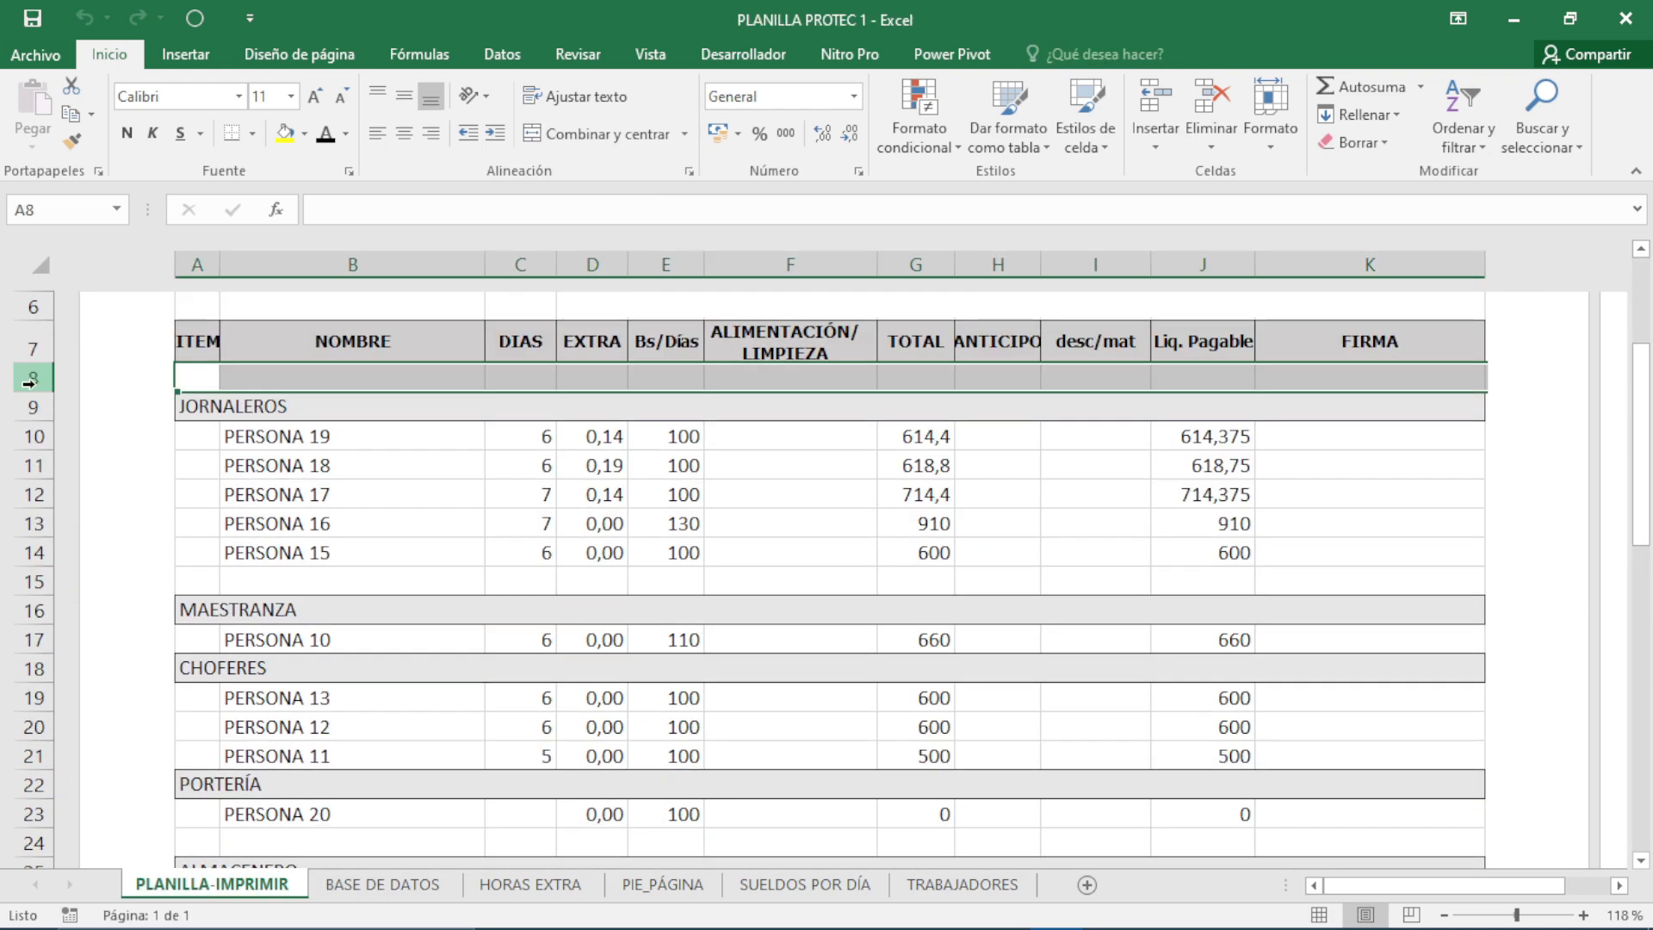
pyautogui.hotkey('ctrl', '-')
pyautogui.click(49, 551)
pyautogui.hotkey('ctrl', '-')
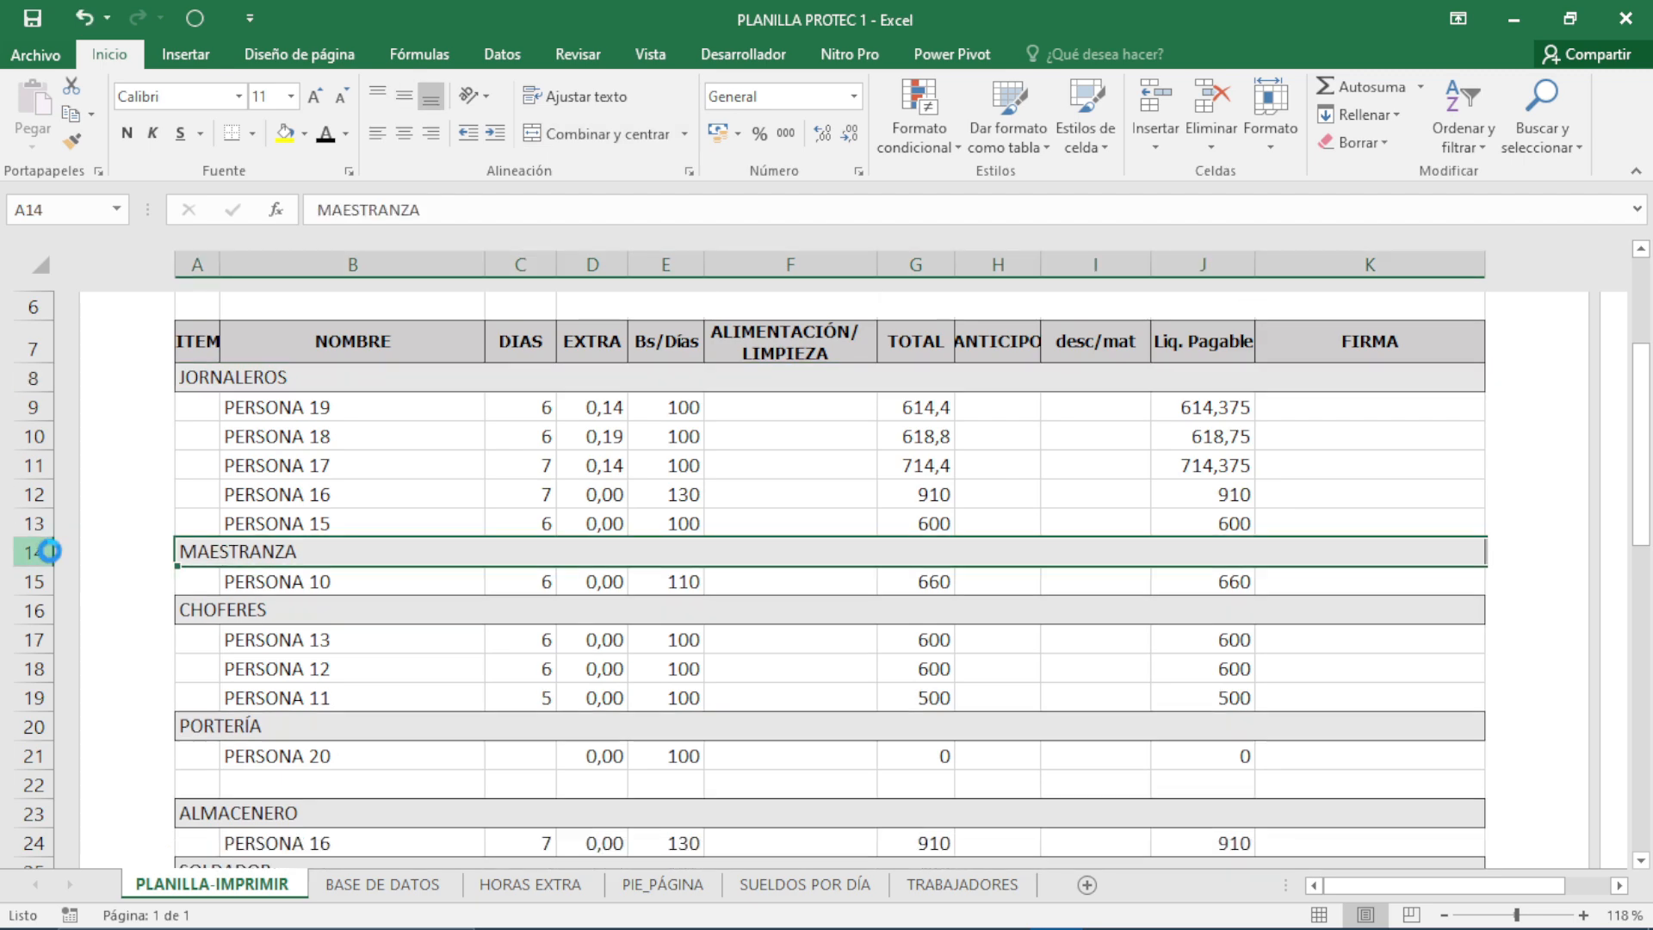
pyautogui.click(36, 784)
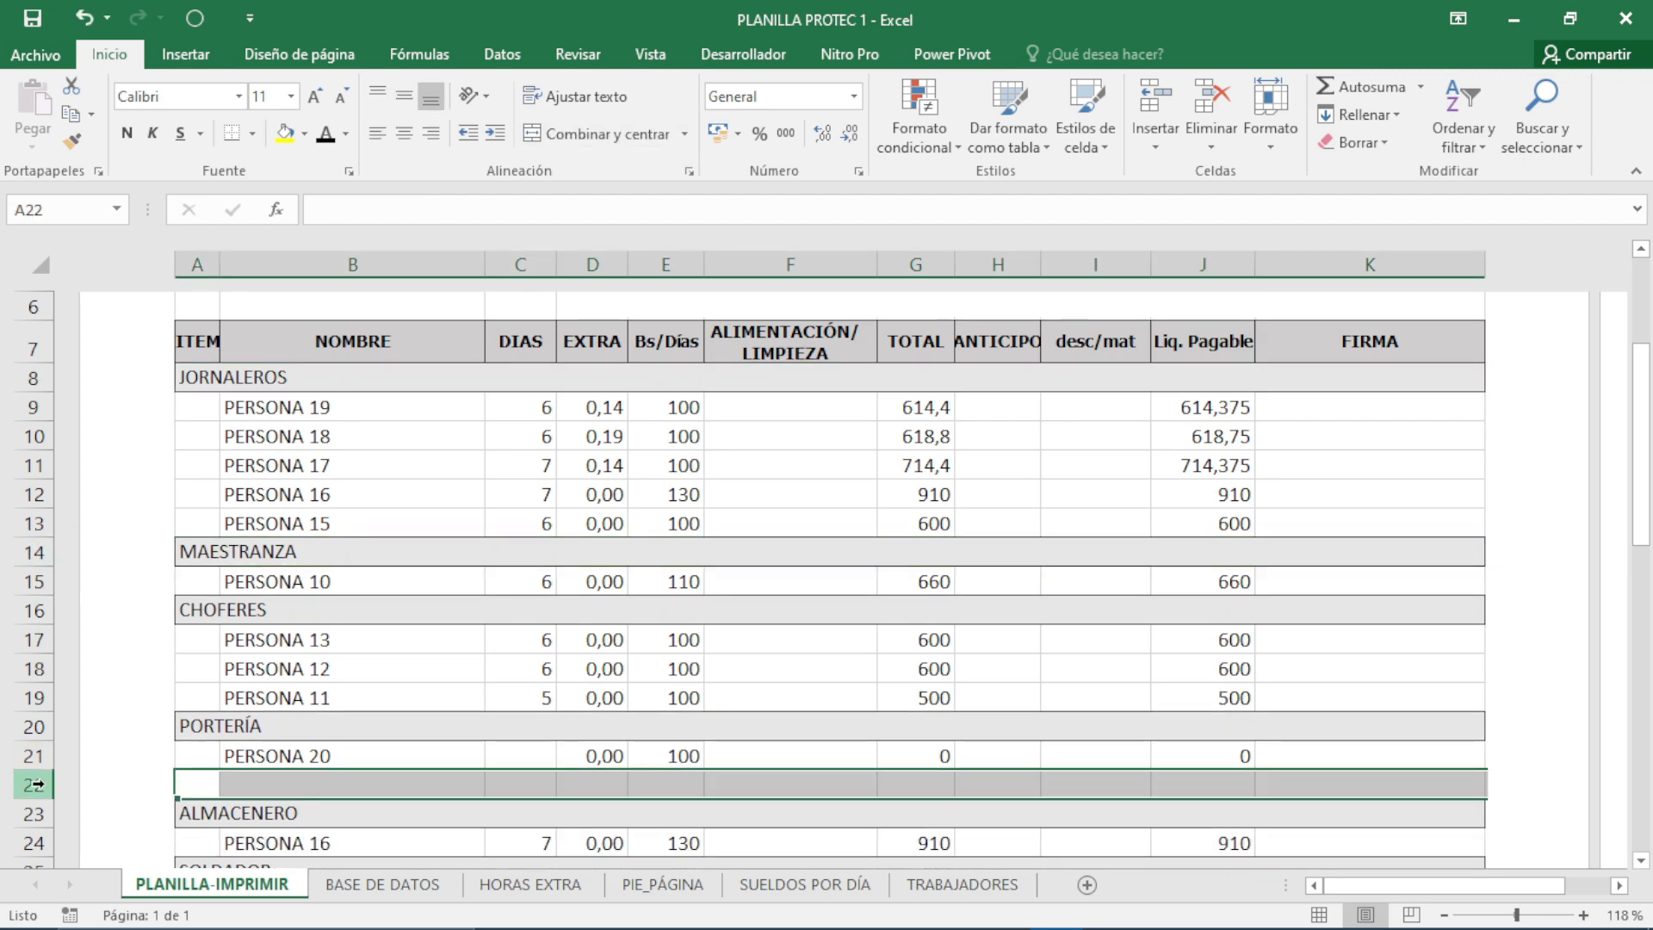
pyautogui.hotkey('ctrl', '-')
pyautogui.click(368, 545)
pyautogui.scroll(-3, 417, 539)
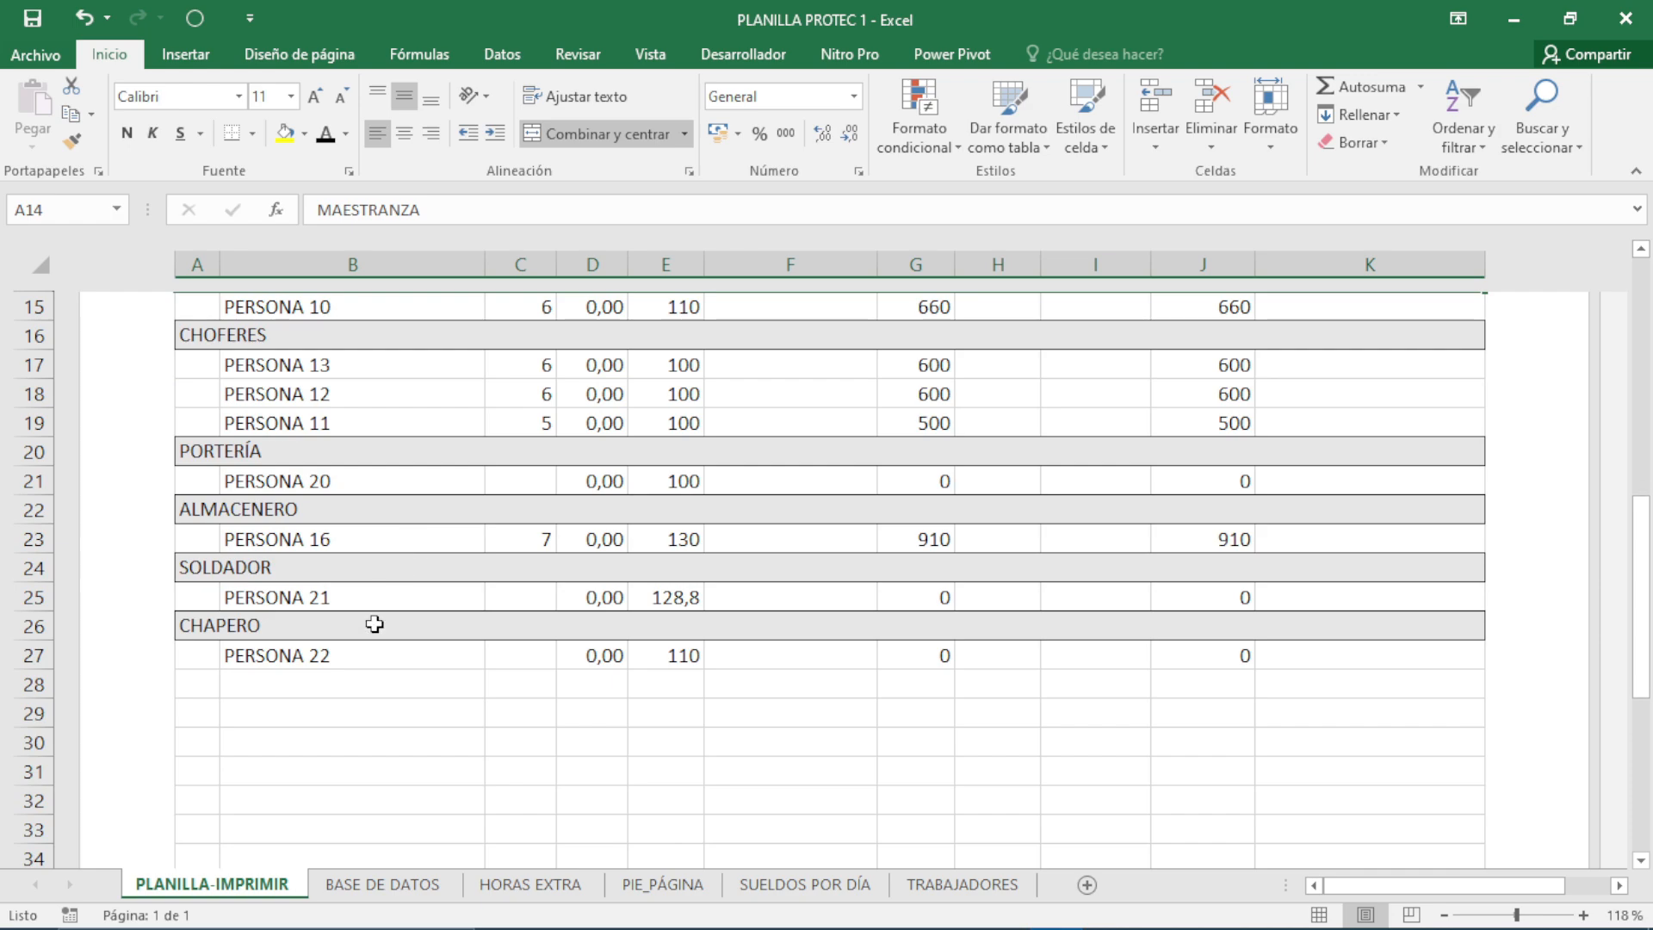
pyautogui.scroll(3, 465, 722)
pyautogui.scroll(-1, 428, 602)
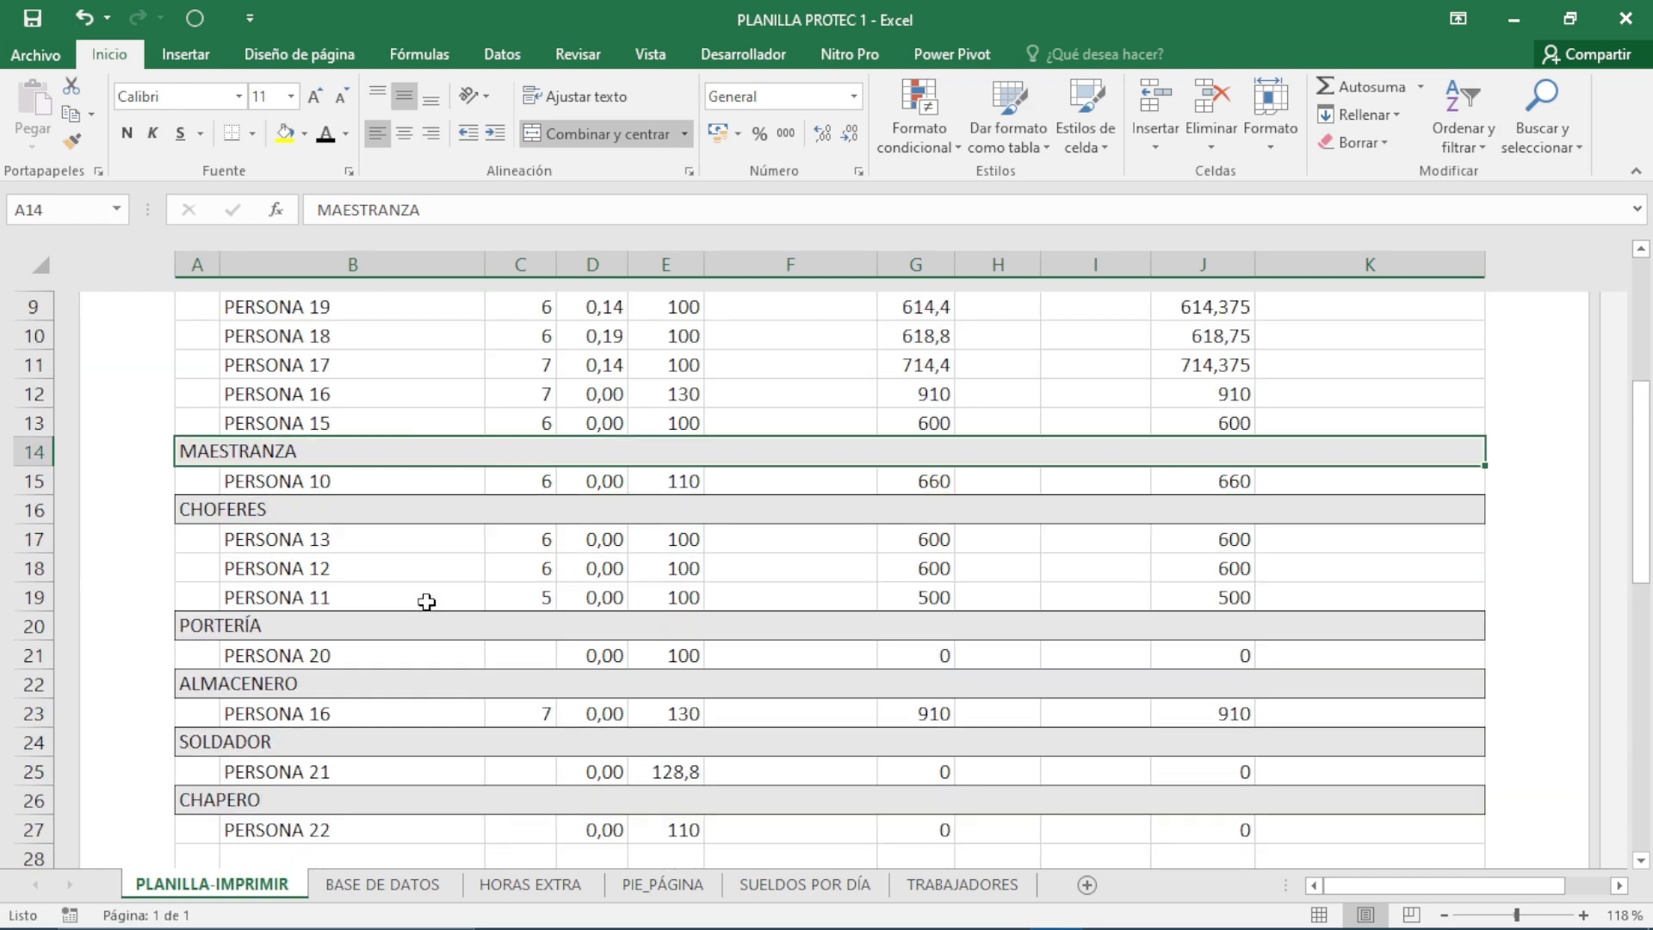
# - Copy the footer block from the SON row through the signature lines on PIE_PÁGINA and paste it at row 30 of PLANILLA-IMPRIMIR
pyautogui.click(662, 884)
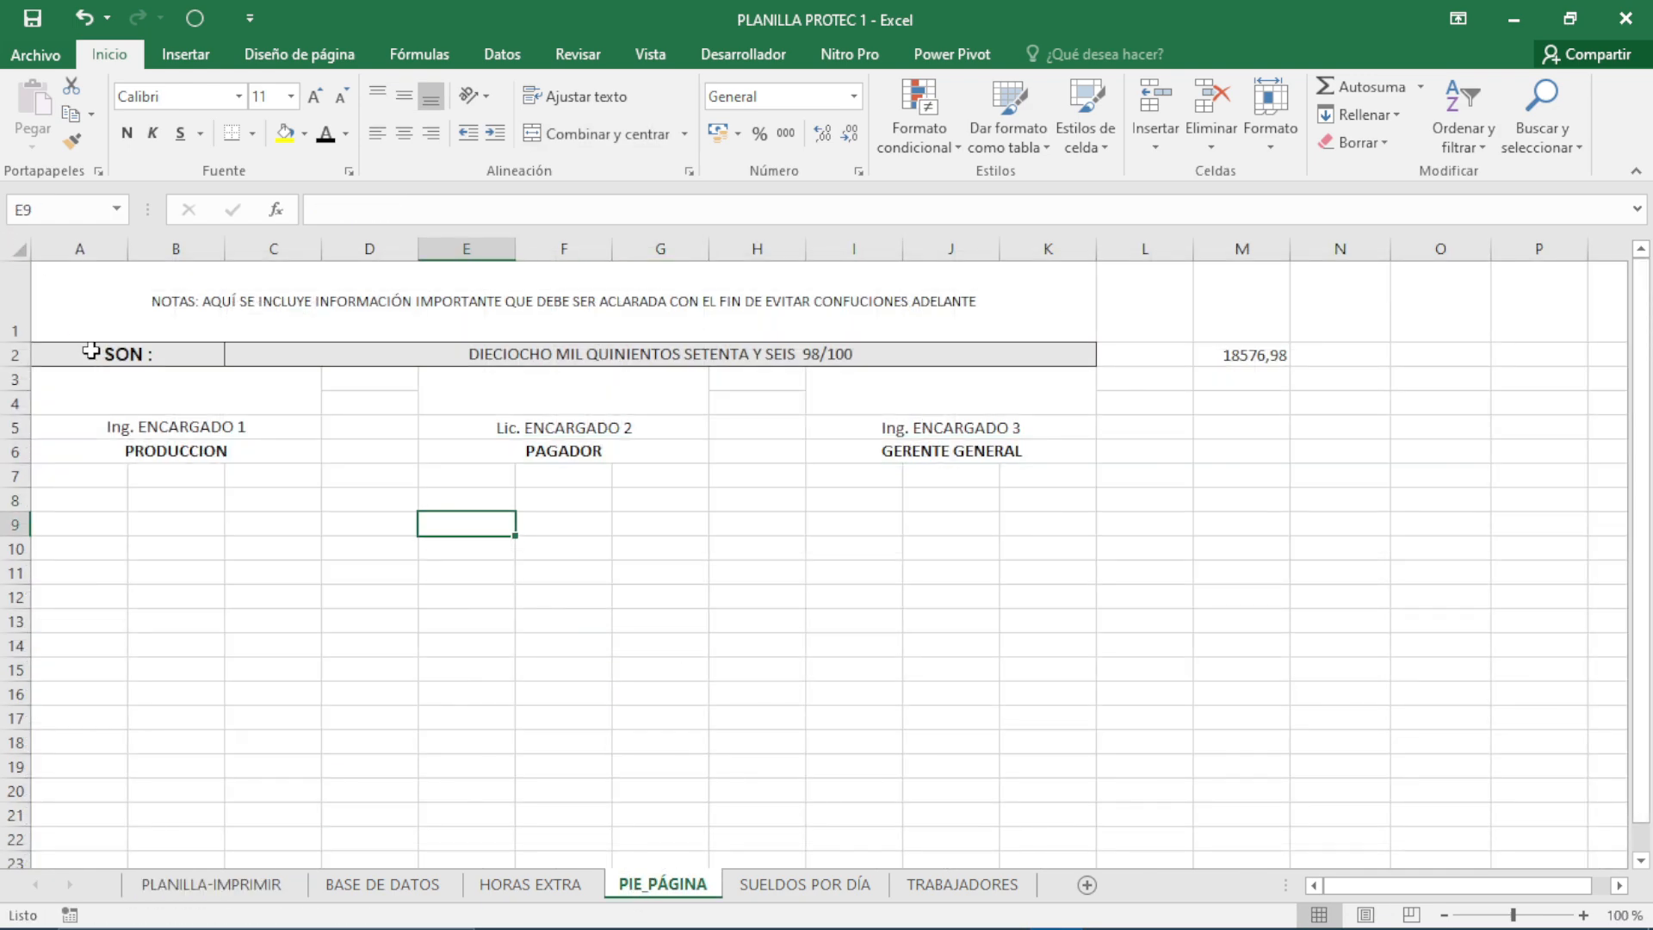
pyautogui.moveTo(90, 351); pyautogui.dragTo(1033, 452)
pyautogui.hotkey('ctrl', 'c')
pyautogui.click(369, 767)
pyautogui.click(210, 884)
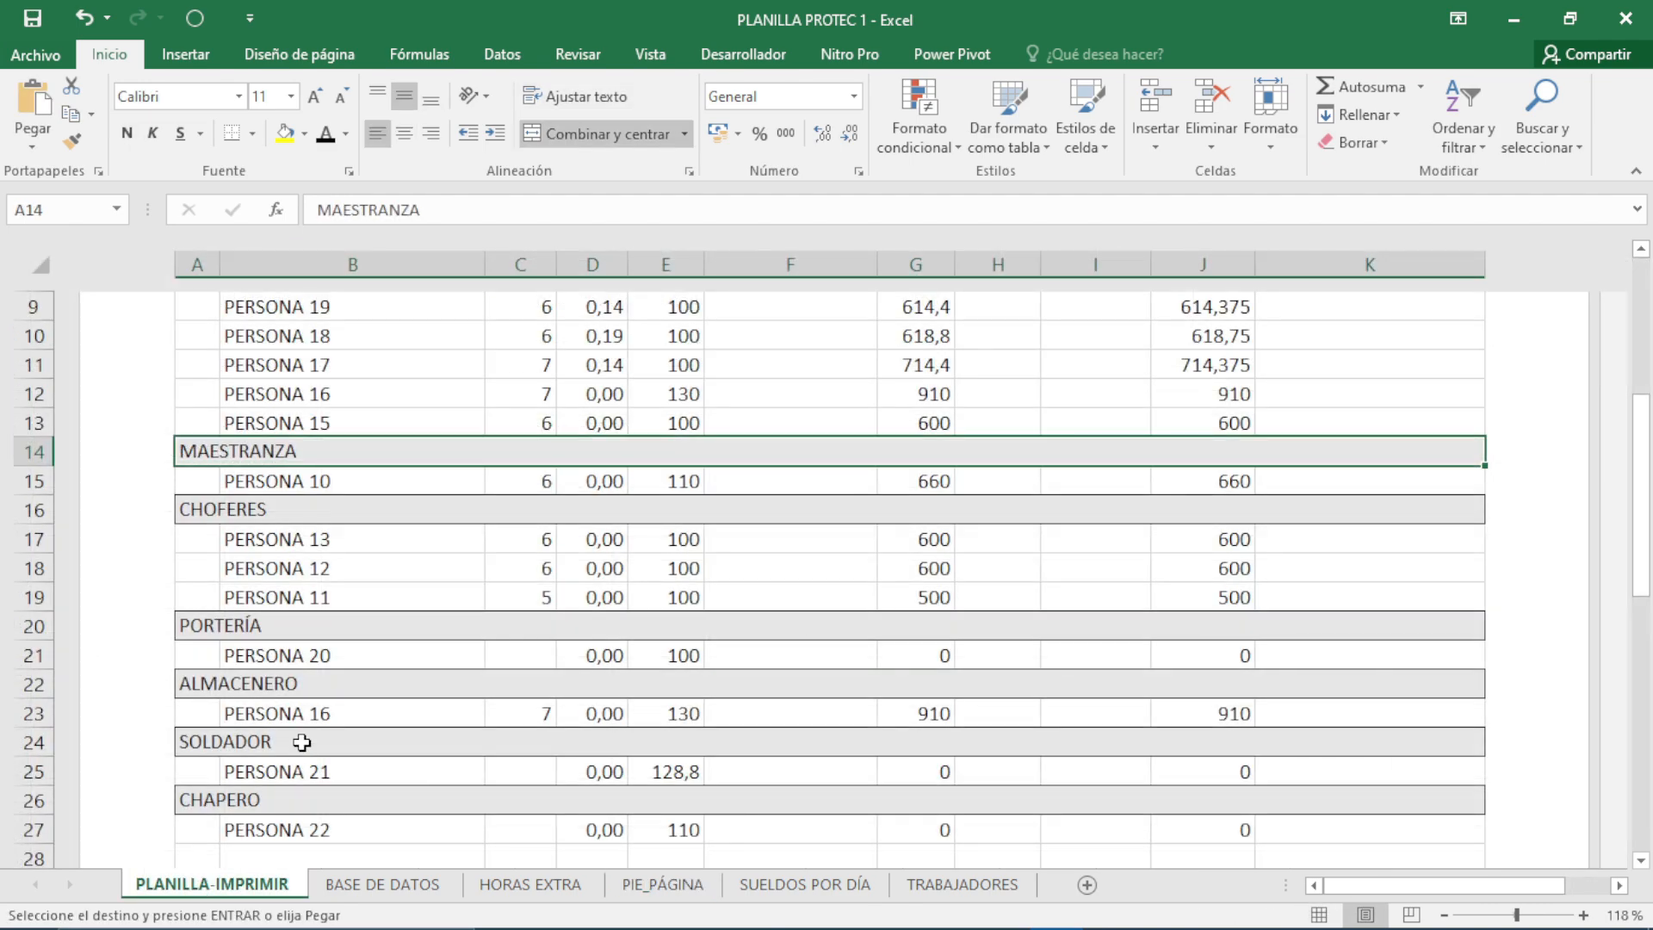
pyautogui.scroll(-2, 301, 742)
pyautogui.click(236, 732)
pyautogui.hotkey('ctrl', 'v')
pyautogui.scroll(-1, 1166, 686)
pyautogui.click(1185, 647)
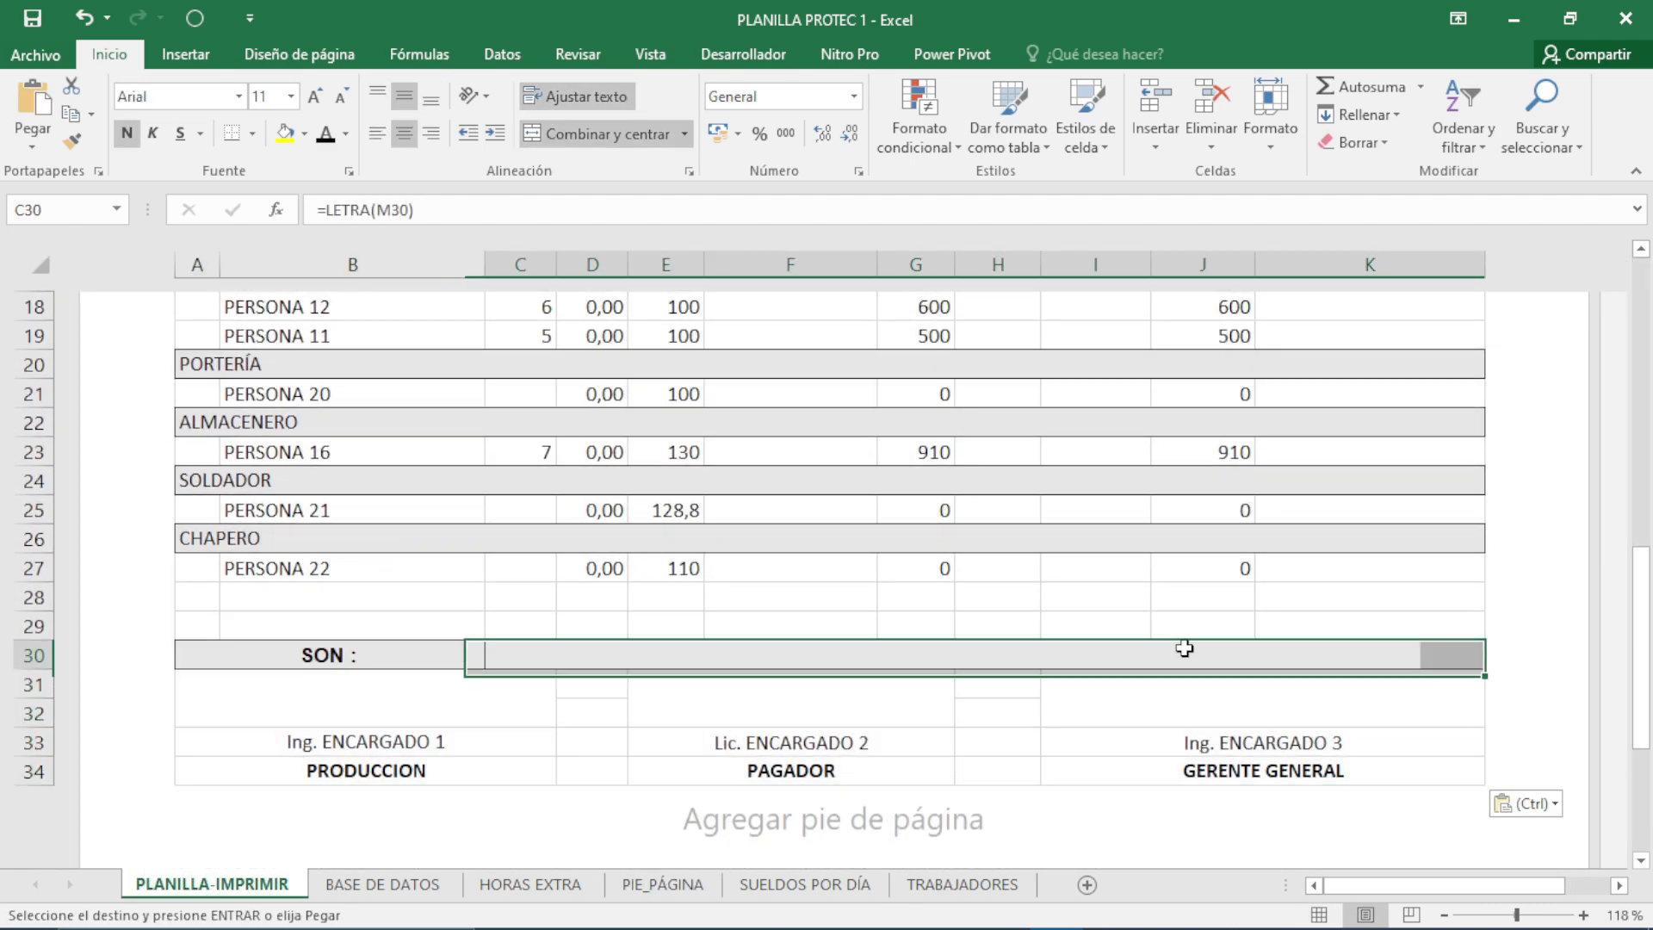
# - Enter the label TOTAL in cell I28, below the last worker's row
pyautogui.click(1110, 600)
pyautogui.write('total')
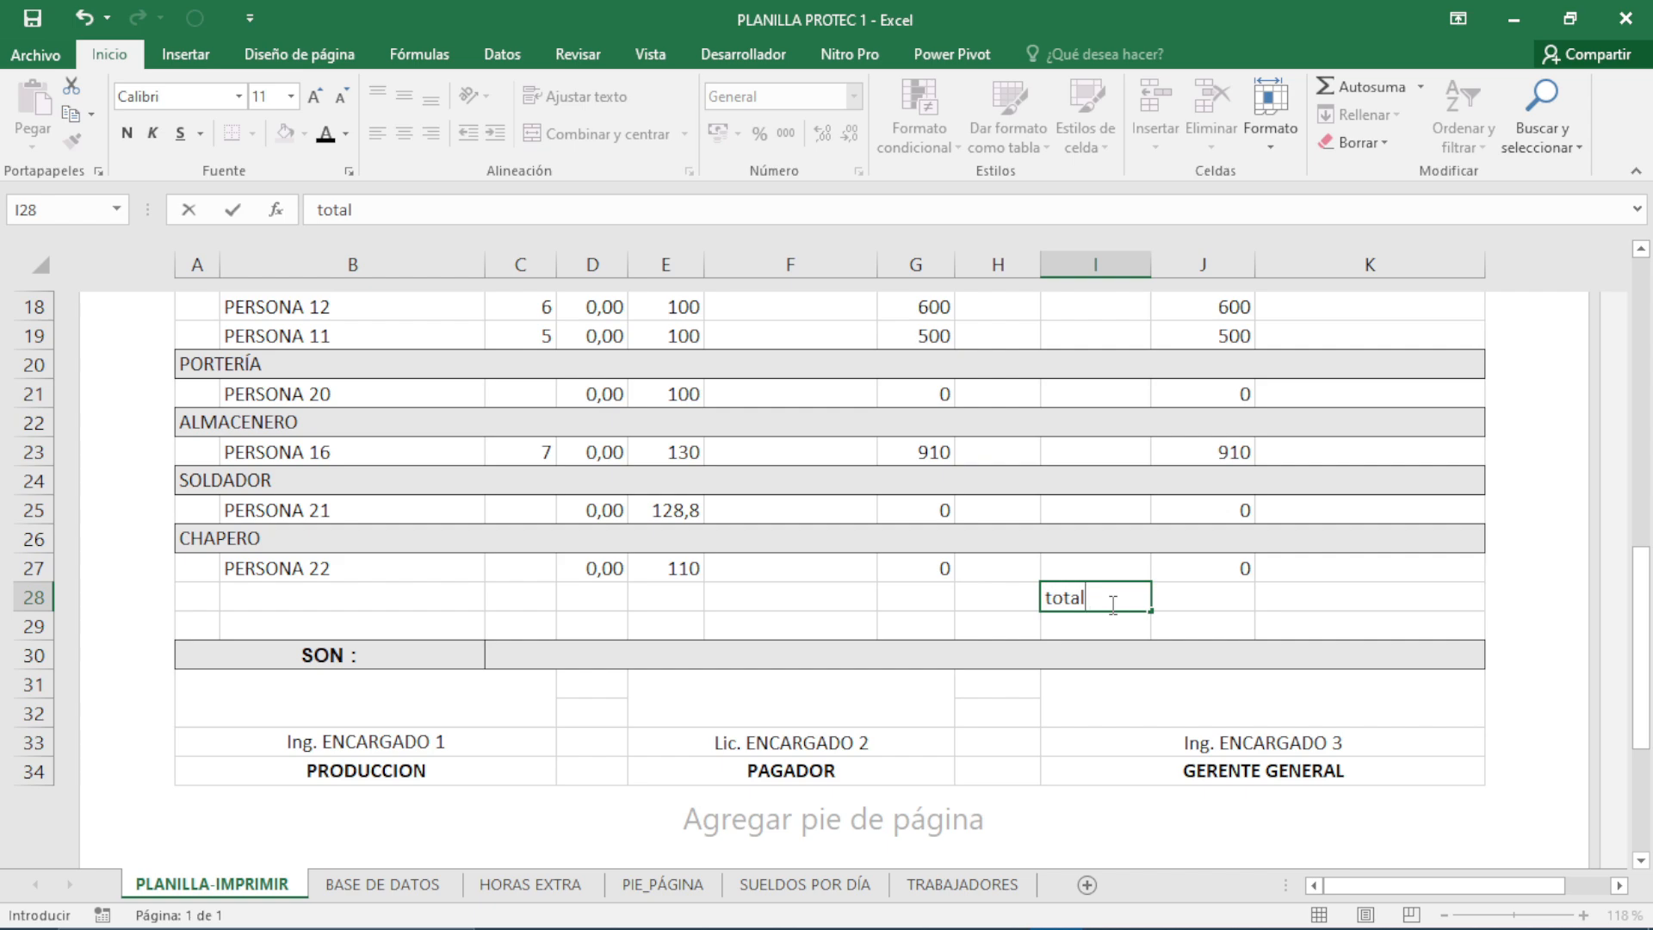
pyautogui.press('Return')
# - Enter a SUMA formula in J28 adding the Liq. Pagable amounts J23, J17 to J19, J15 and J9 to J13
pyautogui.press('Up')
pyautogui.press('Right')
pyautogui.write('=SUM')
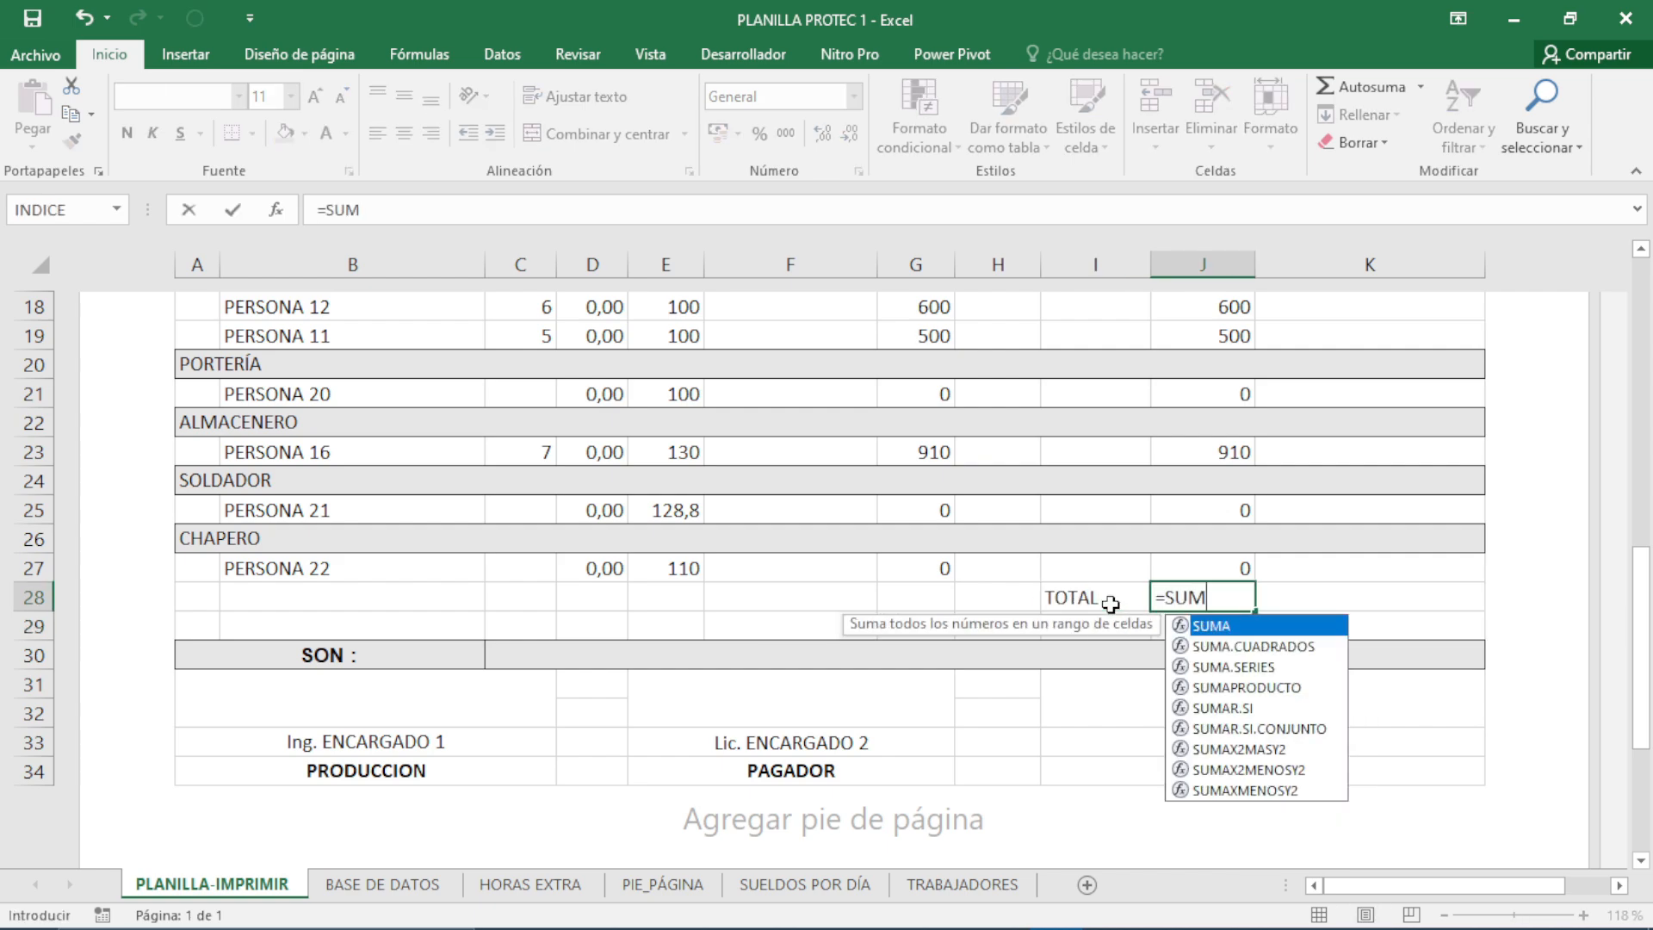
pyautogui.press('Tab')
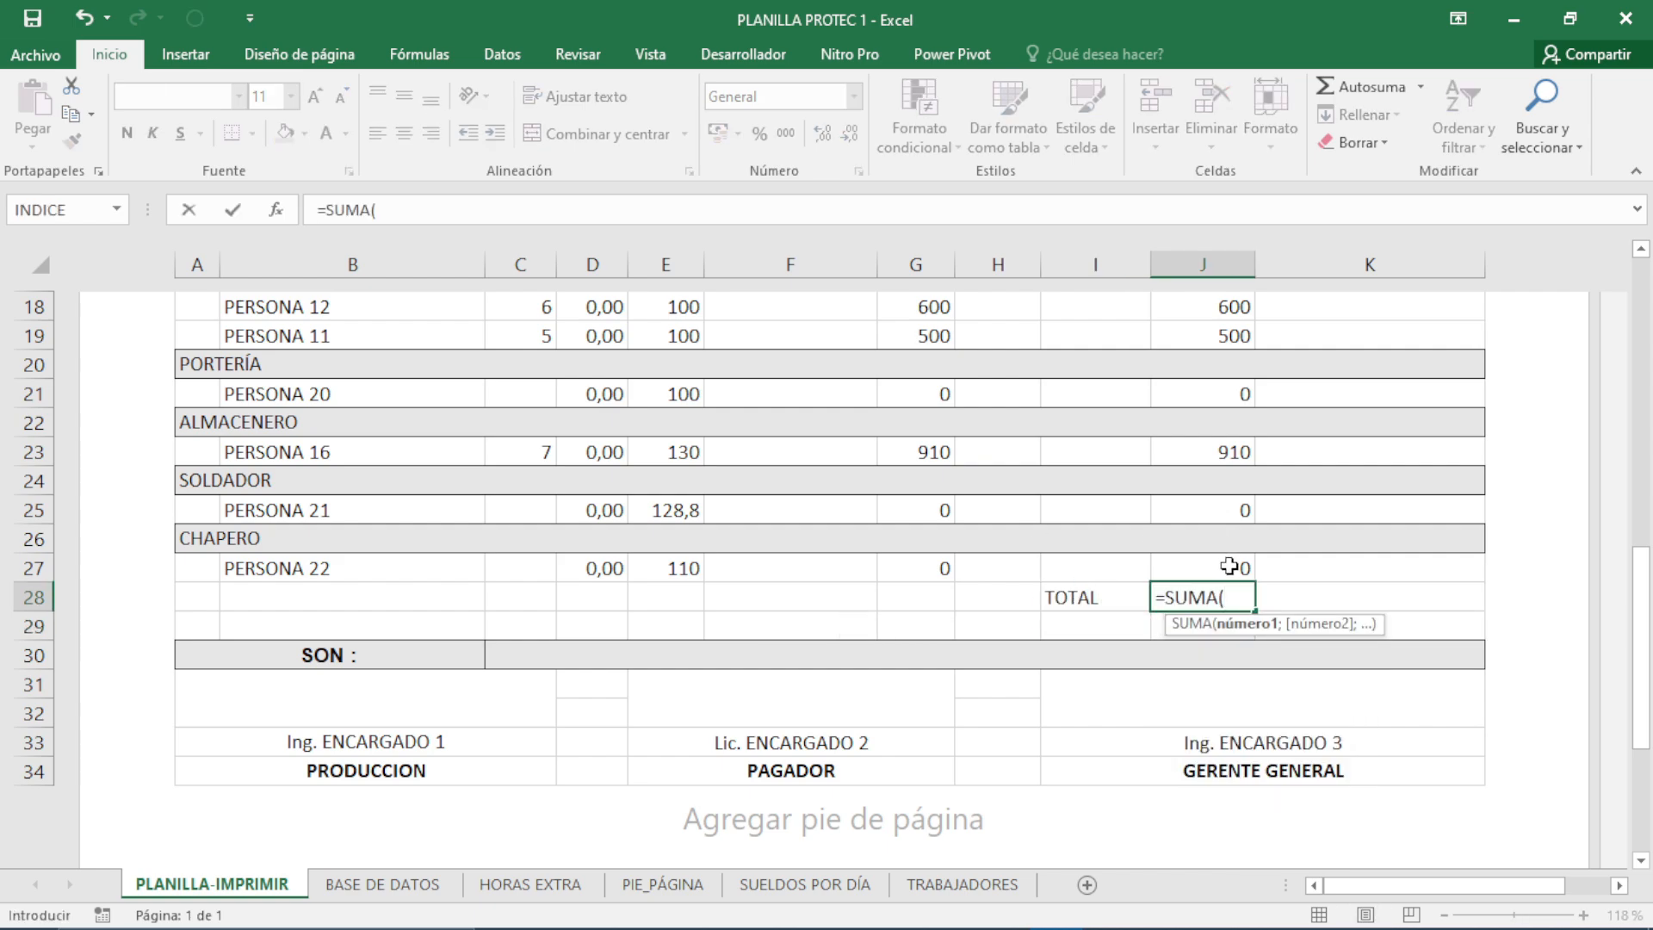
pyautogui.click(1246, 455)
pyautogui.write('+')
pyautogui.click(1239, 337)
pyautogui.scroll(4, 1475, 387)
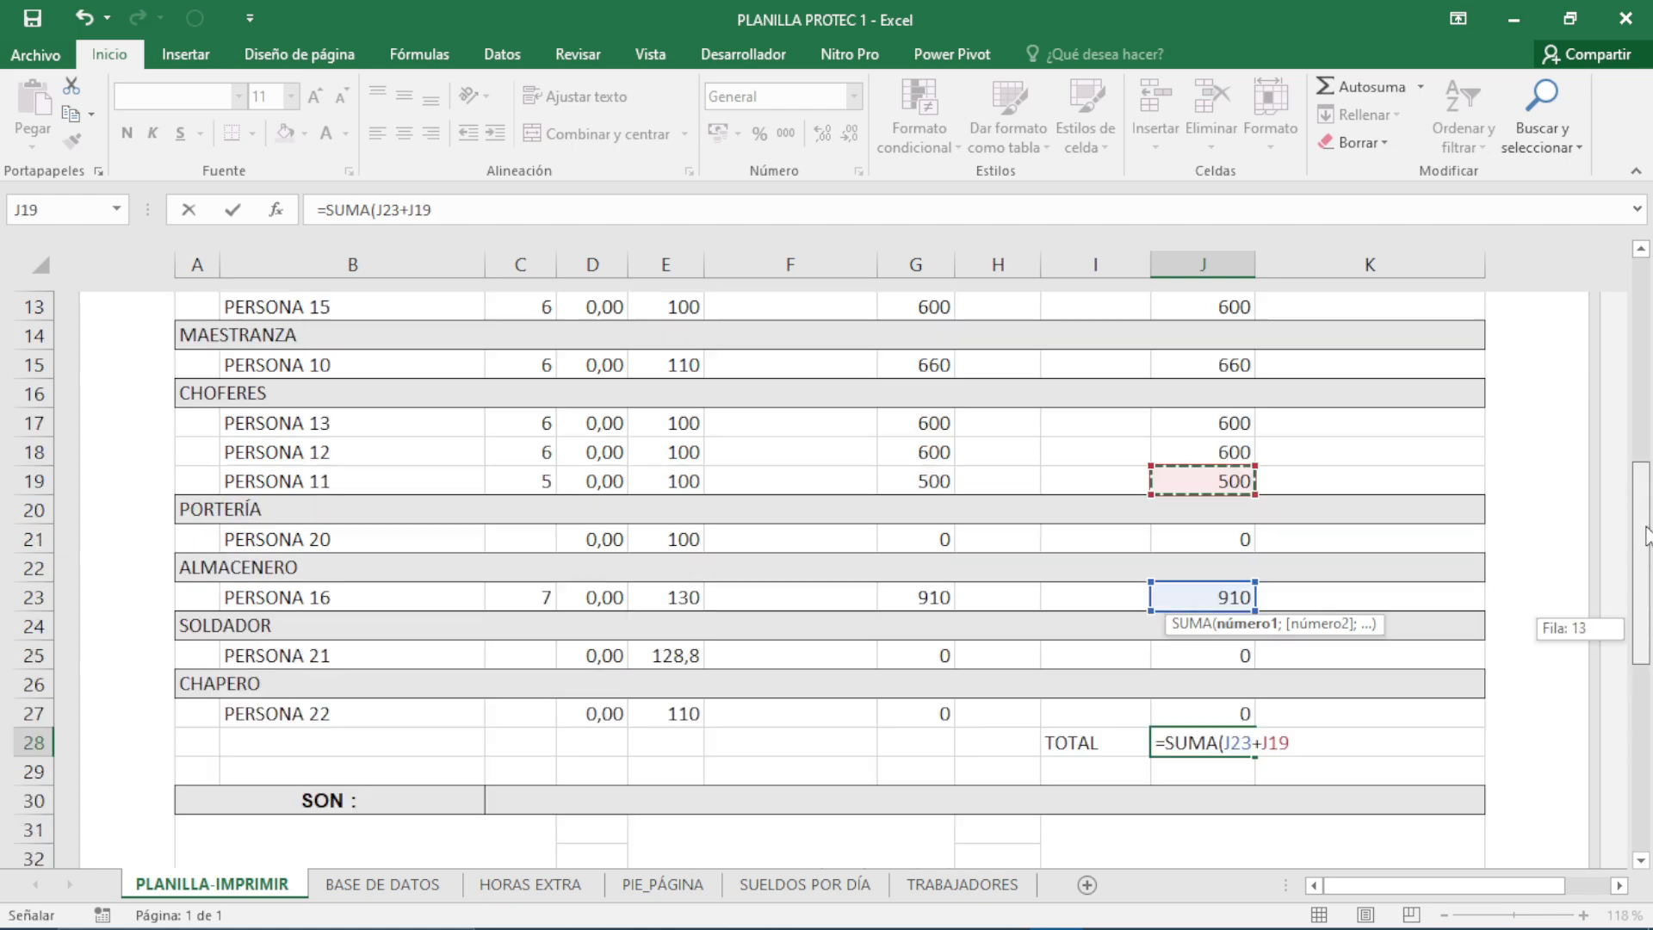
pyautogui.click(1233, 668)
pyautogui.write('+')
pyautogui.click(1234, 697)
pyautogui.write('+')
pyautogui.click(1233, 639)
pyautogui.click(1234, 582)
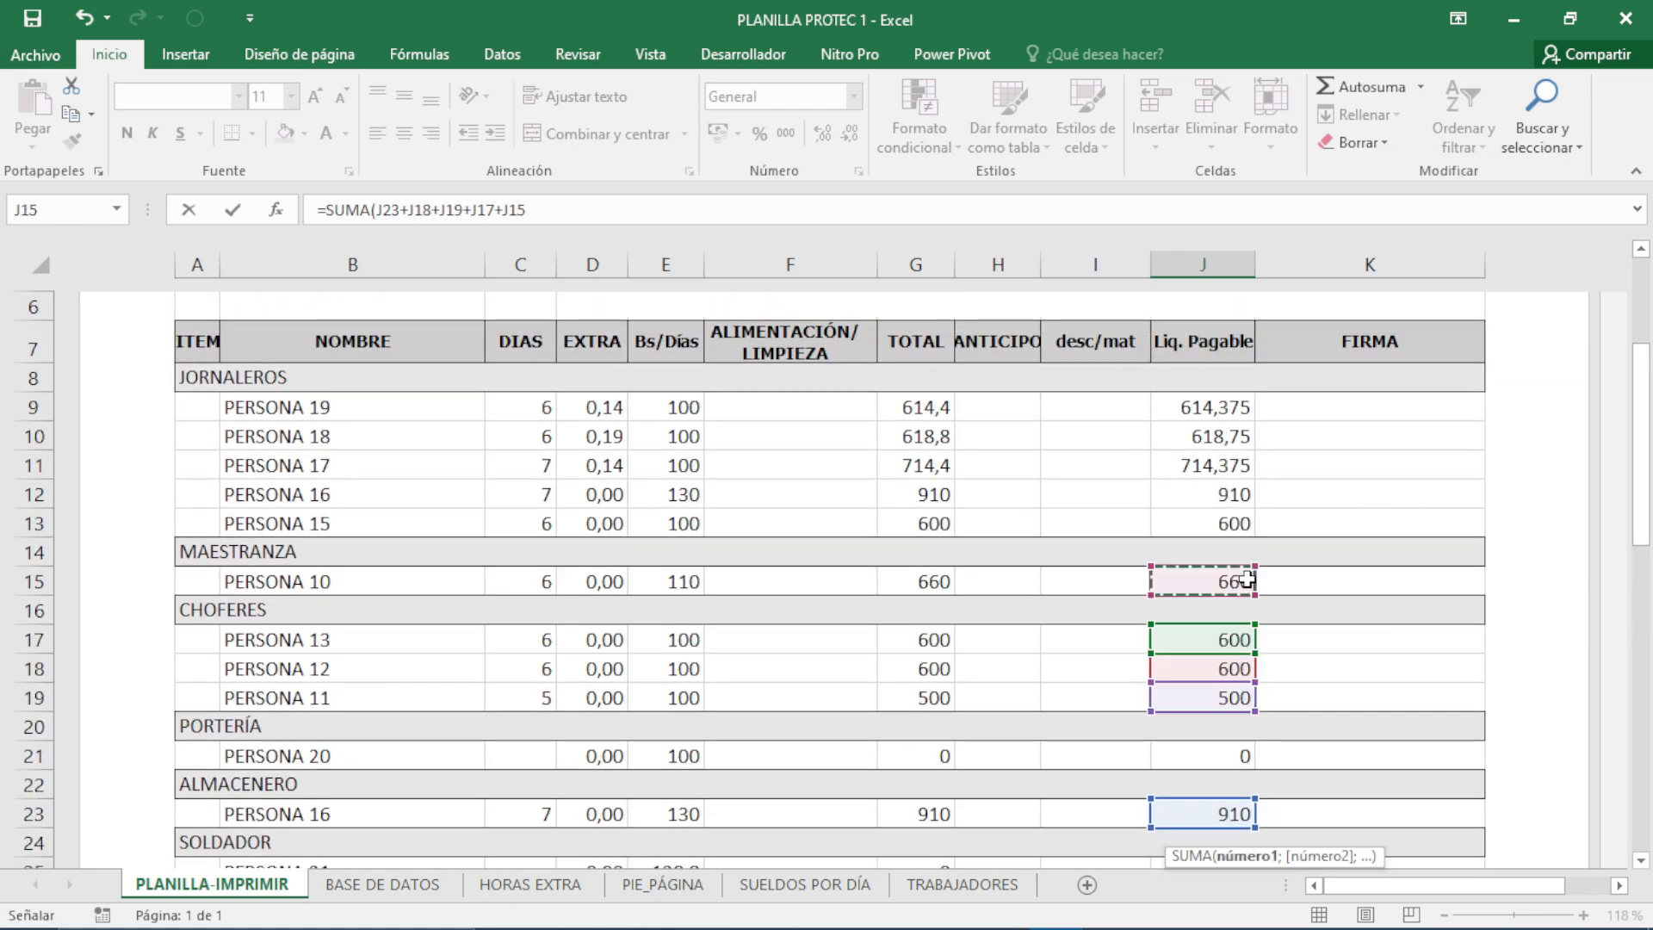
pyautogui.click(1233, 523)
pyautogui.click(1235, 496)
pyautogui.write('+')
pyautogui.click(1235, 465)
pyautogui.write('+')
pyautogui.click(1235, 436)
pyautogui.write('+')
pyautogui.click(1235, 407)
pyautogui.press('Return')
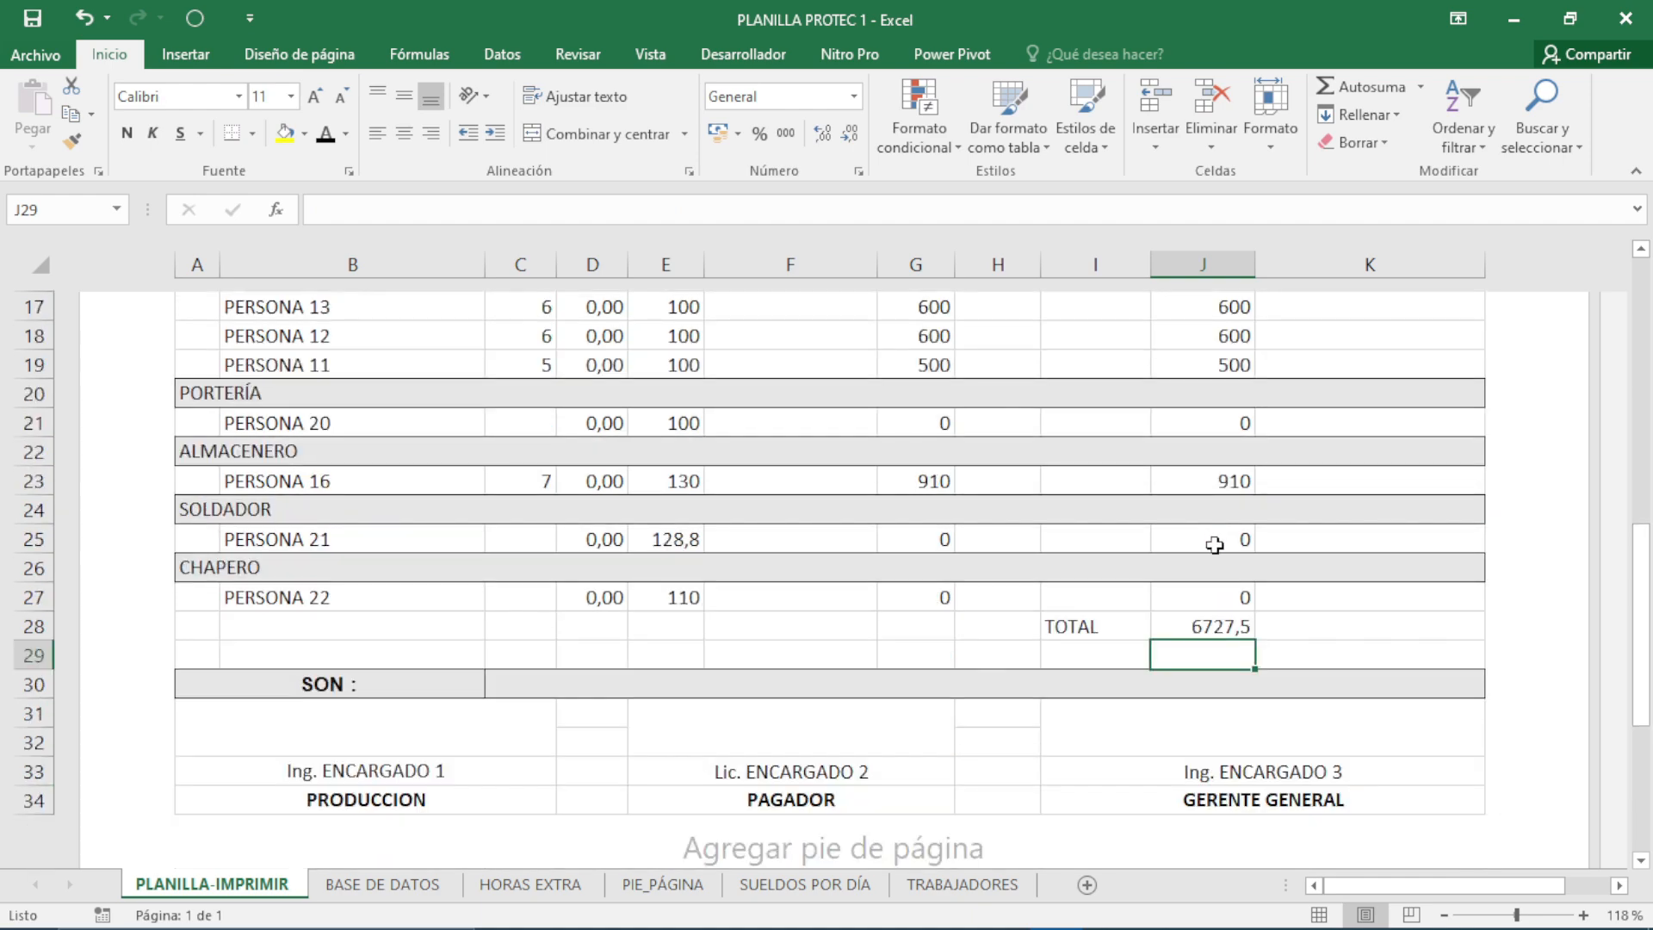
# - Change the LETRA formula in the SON row to reference the total in J28
pyautogui.press('Down')
pyautogui.click(428, 214)
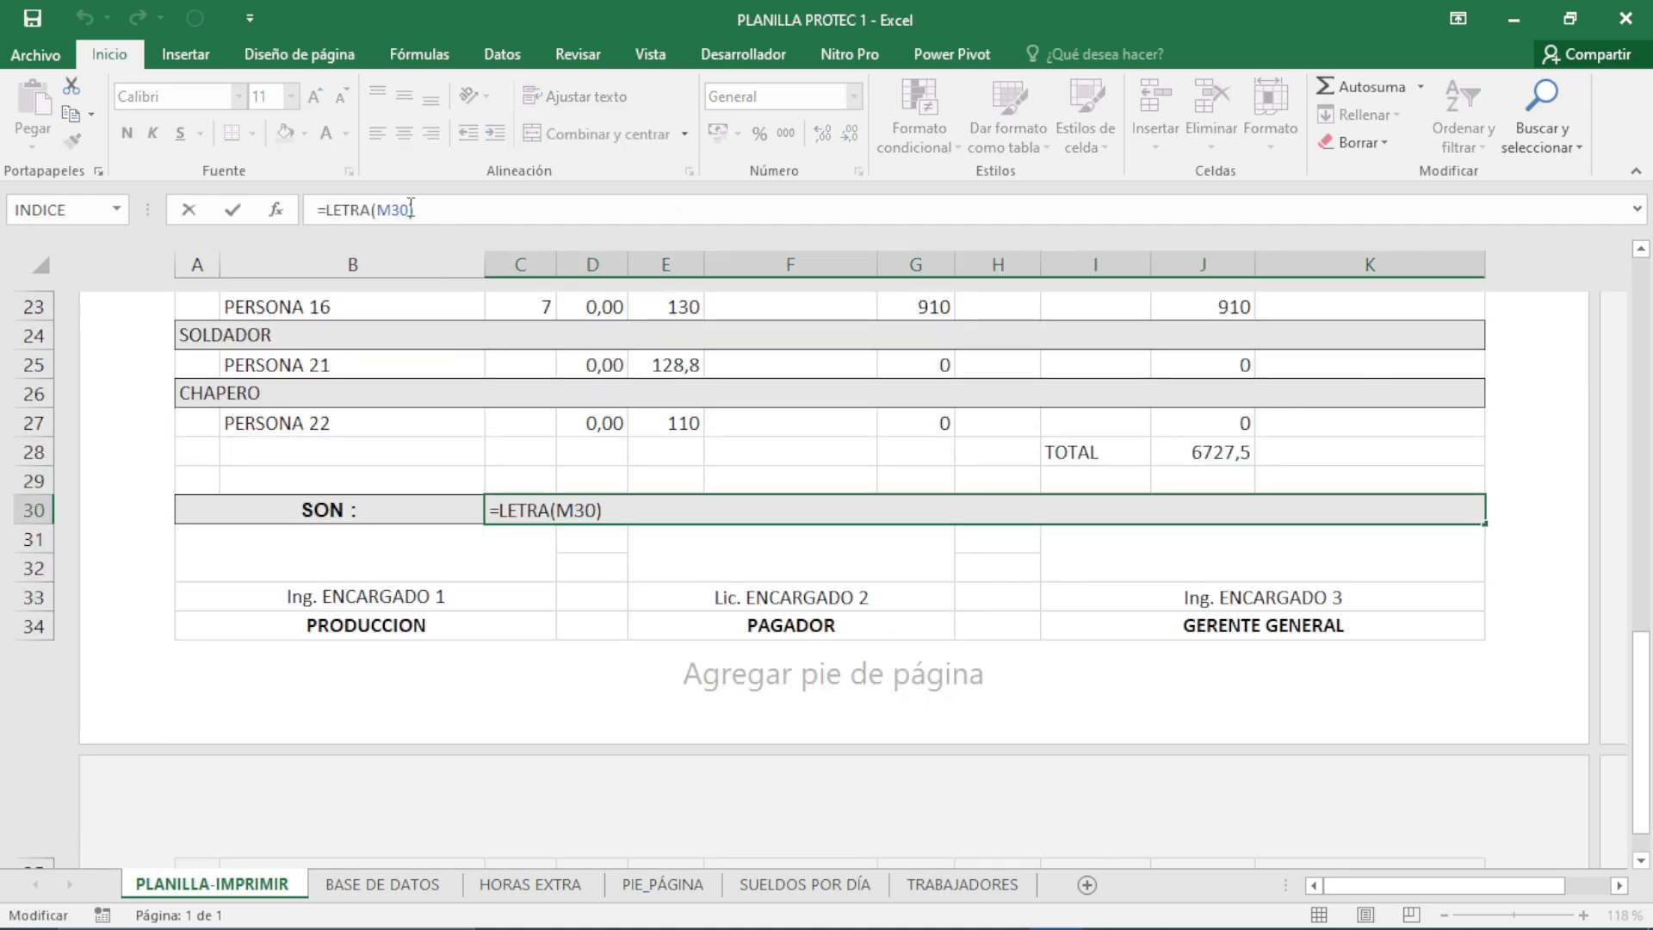
pyautogui.press('BackSpace')
pyautogui.press('BackSpace')
pyautogui.press('BackSpace')
pyautogui.click(1216, 448)
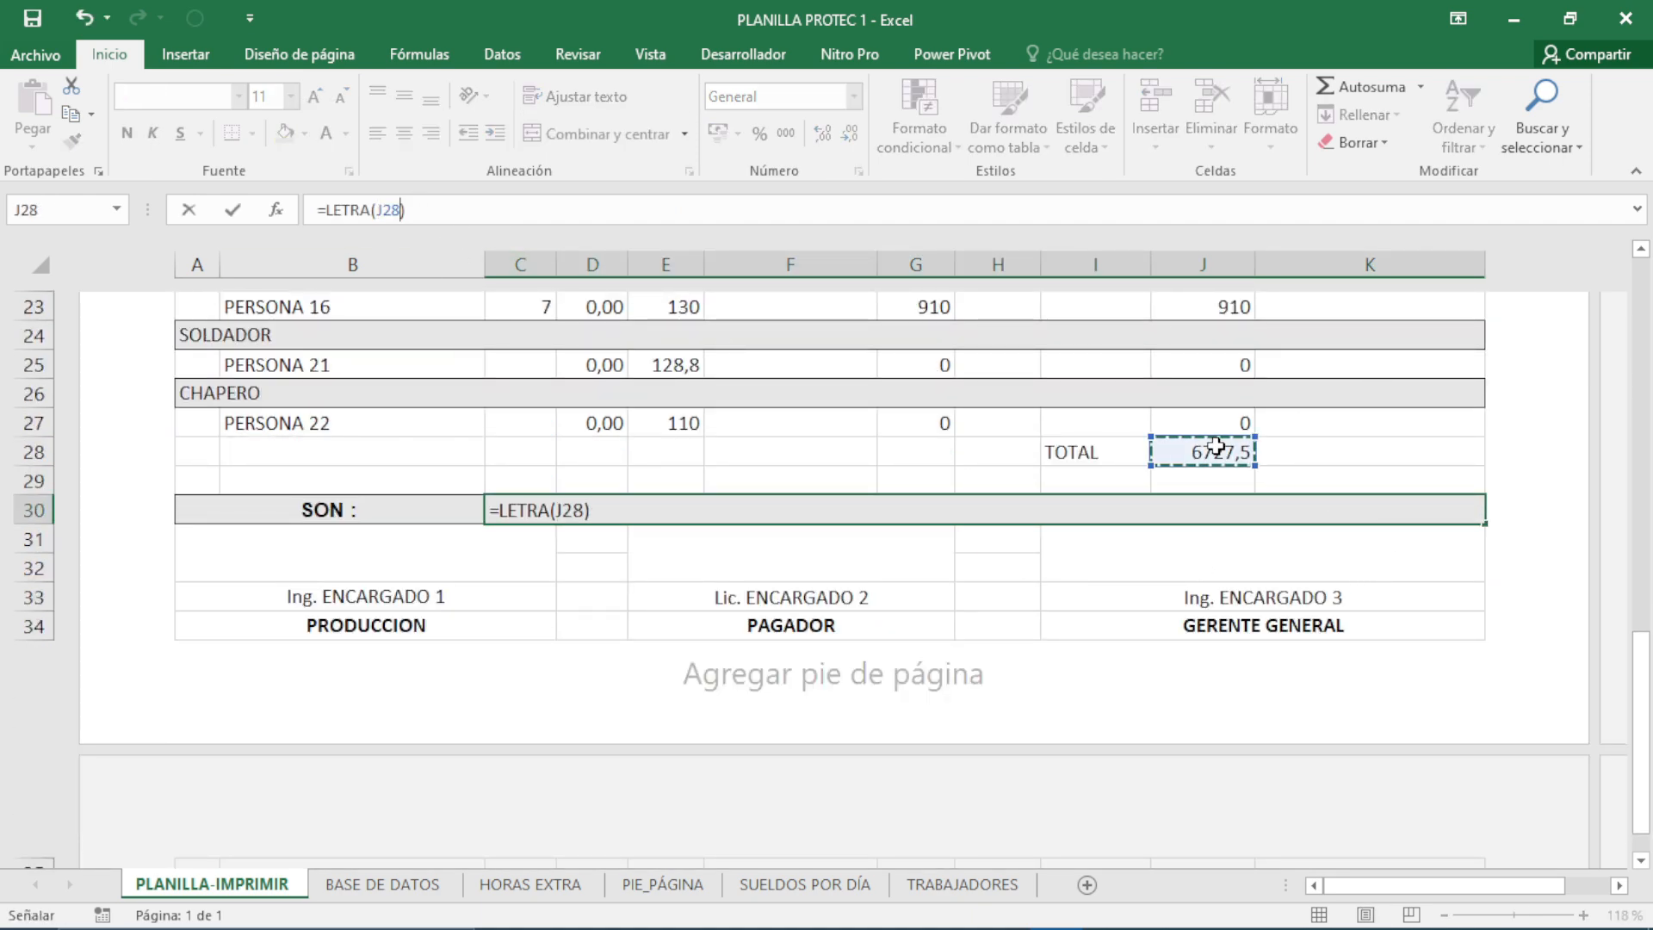
pyautogui.press('Return')
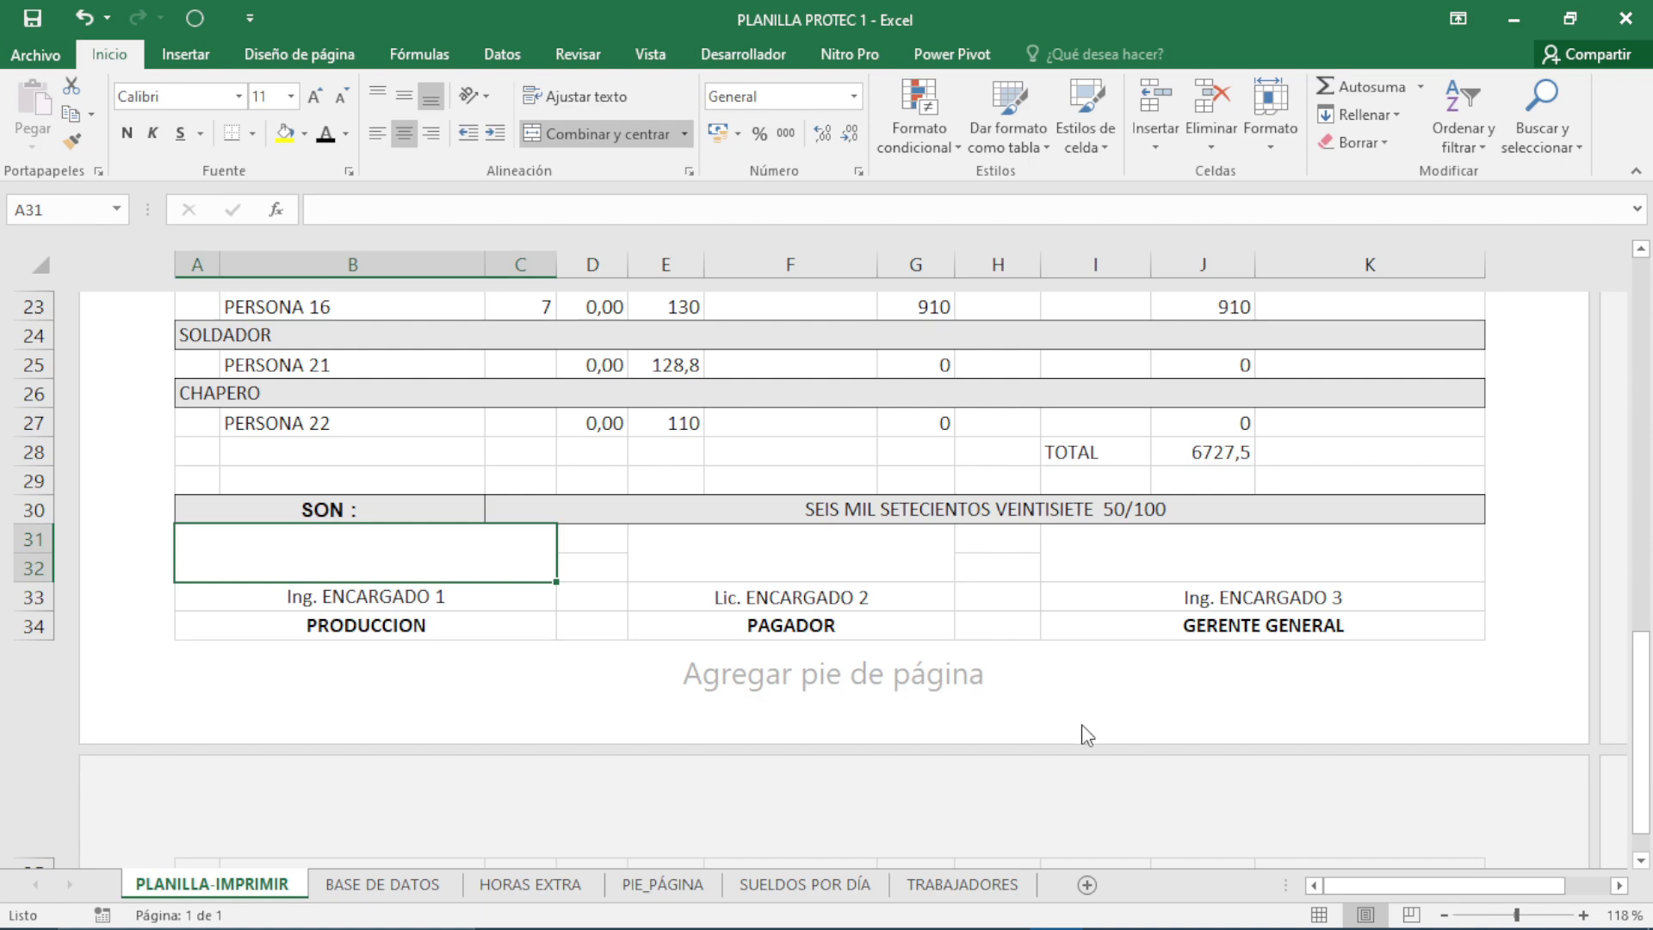
# - Open the print preview of the completed PLANILLA-IMPRIMIR sheet
pyautogui.scroll(2, 1081, 733)
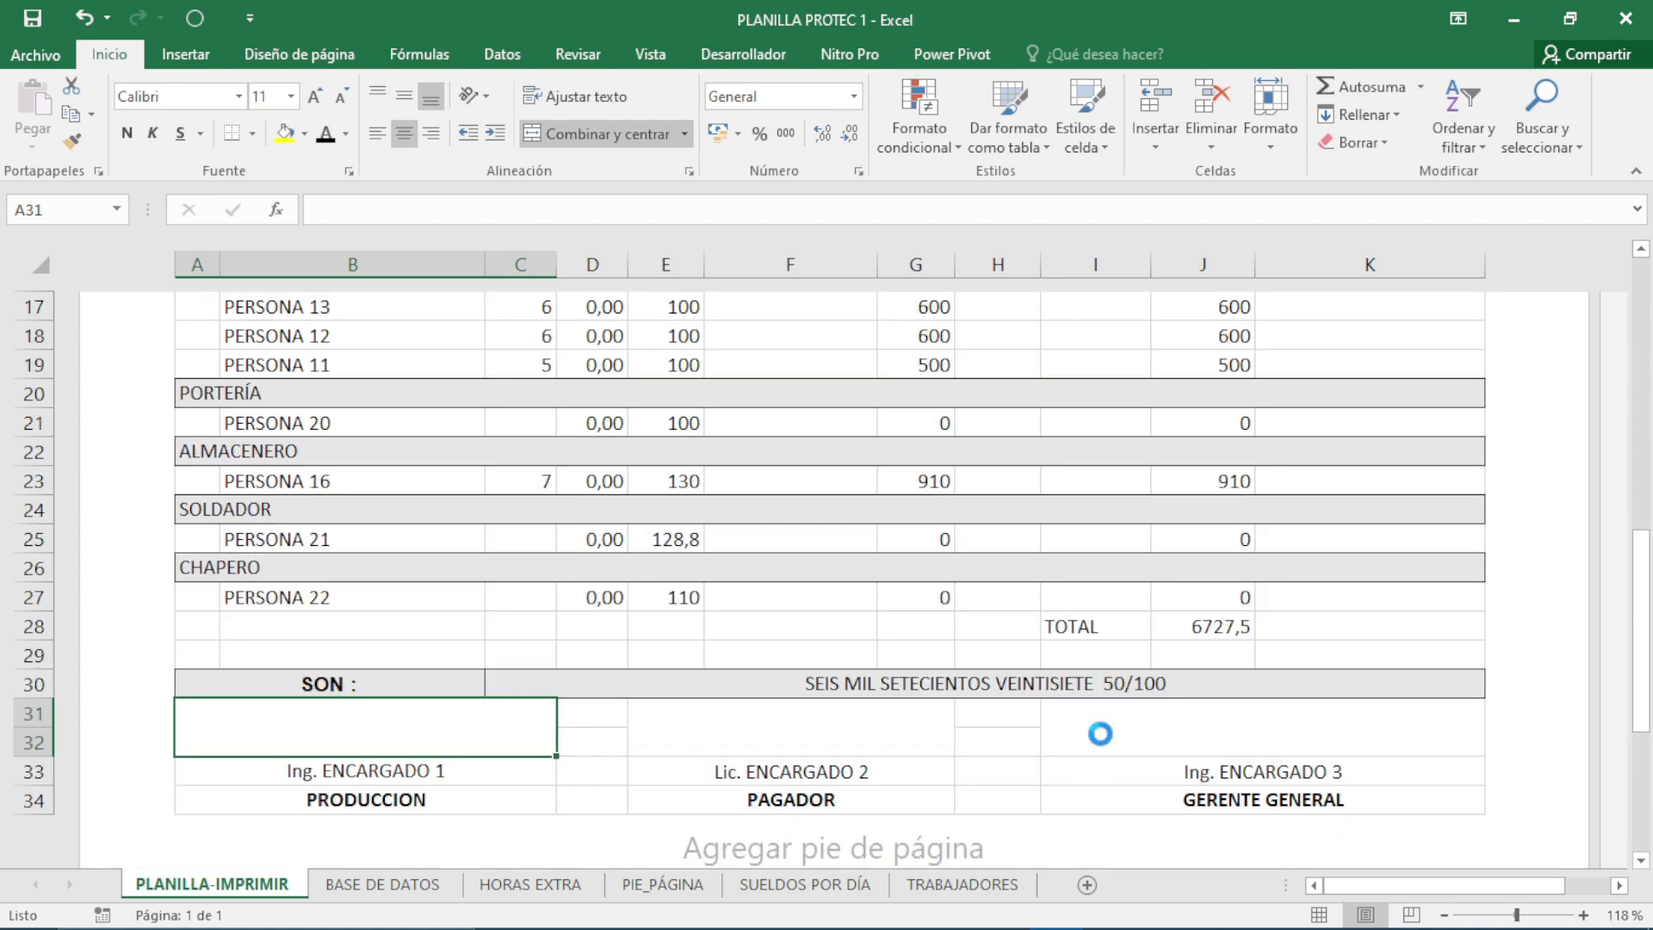
pyautogui.hotkey('ctrl', 'p')
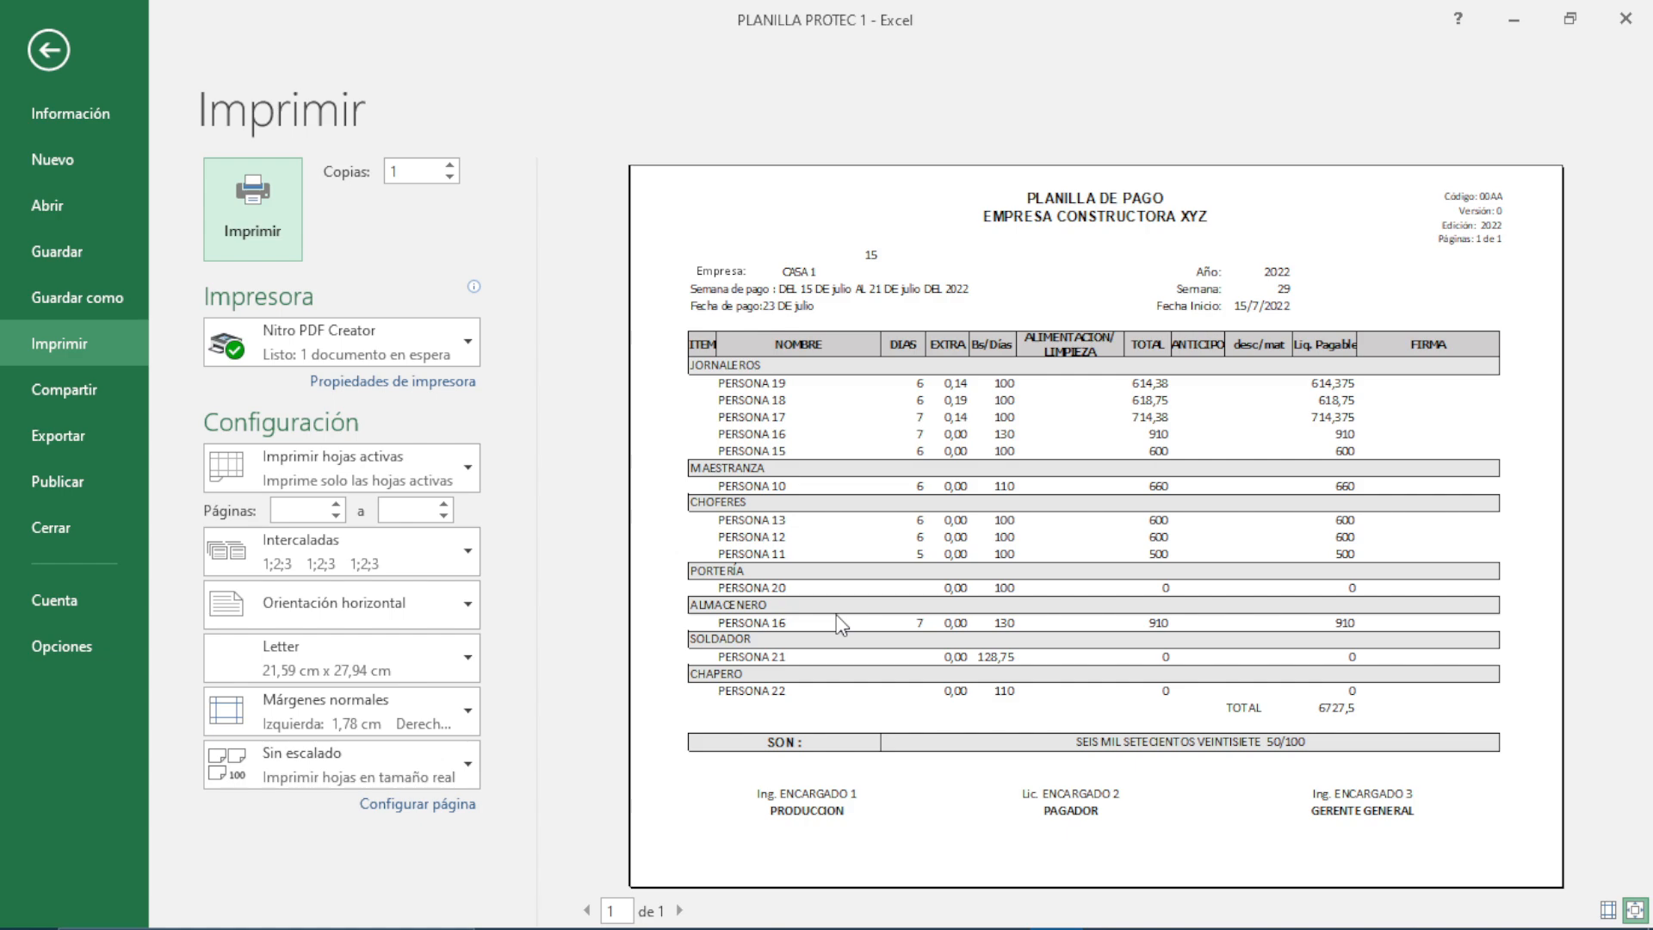